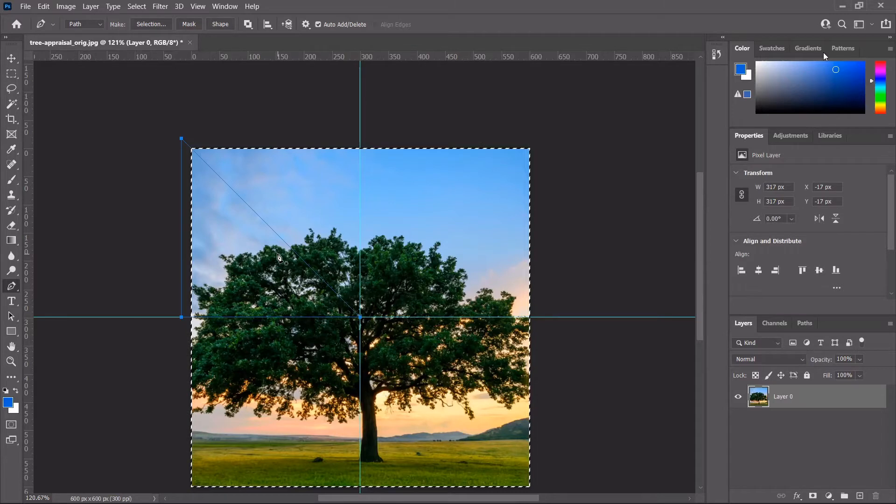
Step: Turn the triangular Pen path into a selection, copy the wedge to Layer 1, and start transforming it
key("ctrl+Return")
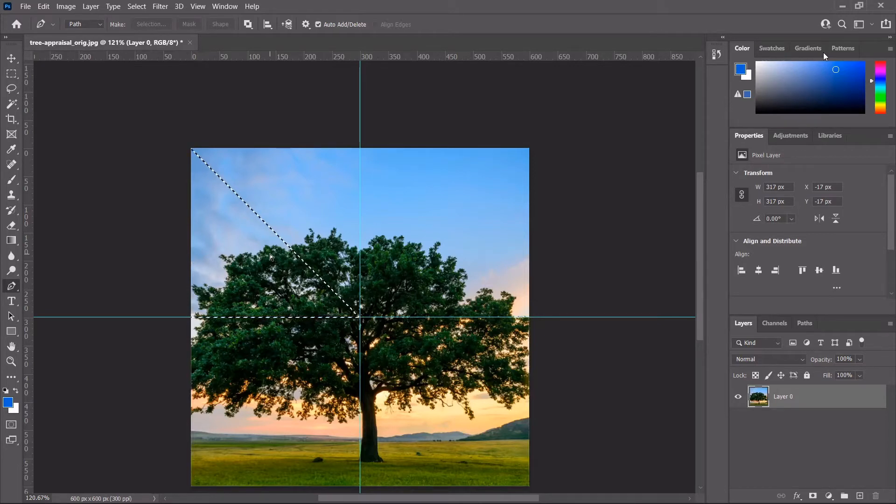
key("ctrl+shift+alt+n")
key("ctrl+d")
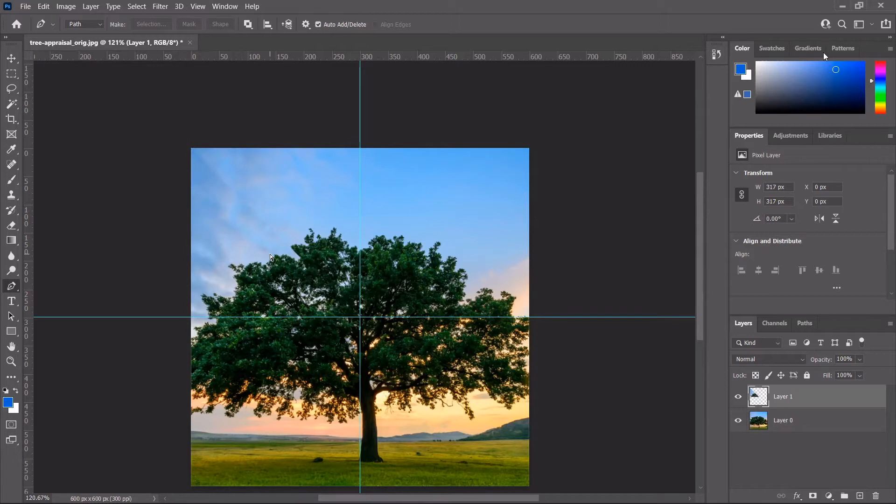
key("ctrl+t")
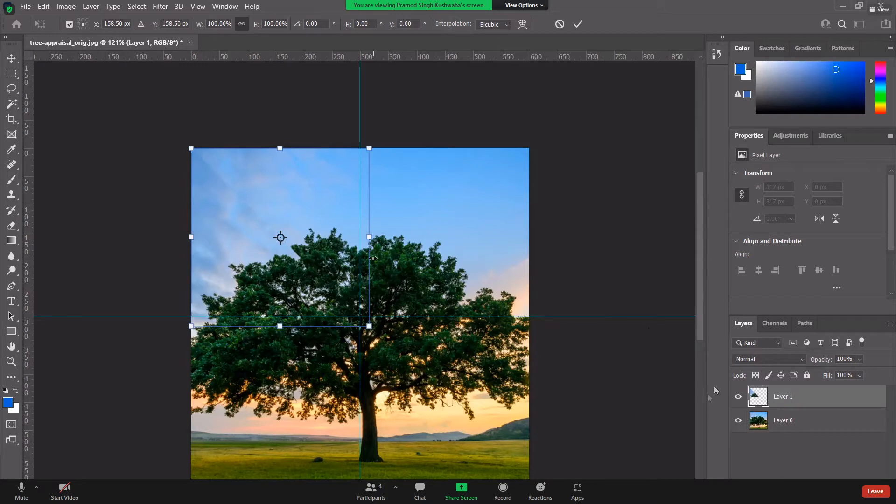
Step: Hide Layer 0 and marquee-select the strip just below the horizontal guide
left_click(737, 421)
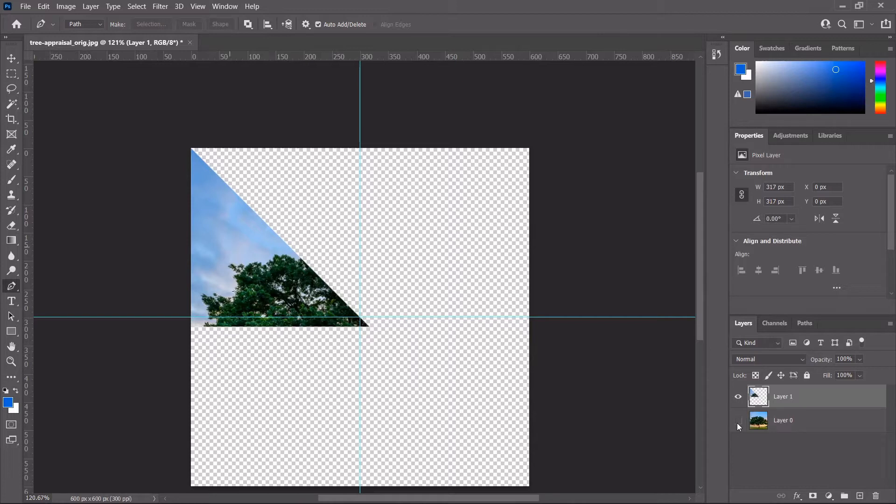
key("m")
left_click_drag(179, 369, 373, 314)
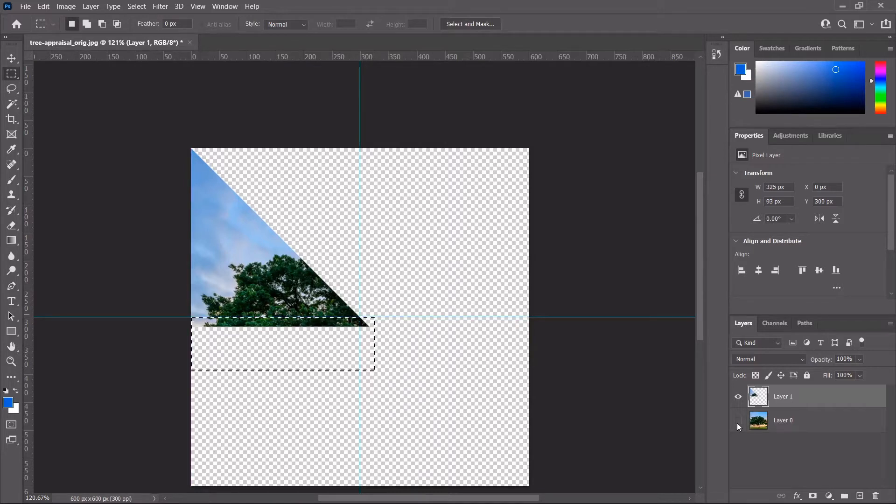
Step: Delete the strip below the guide, resize the wedge to 300 × 300 px, and duplicate it as Layer 2
key("Delete")
key("ctrl+d")
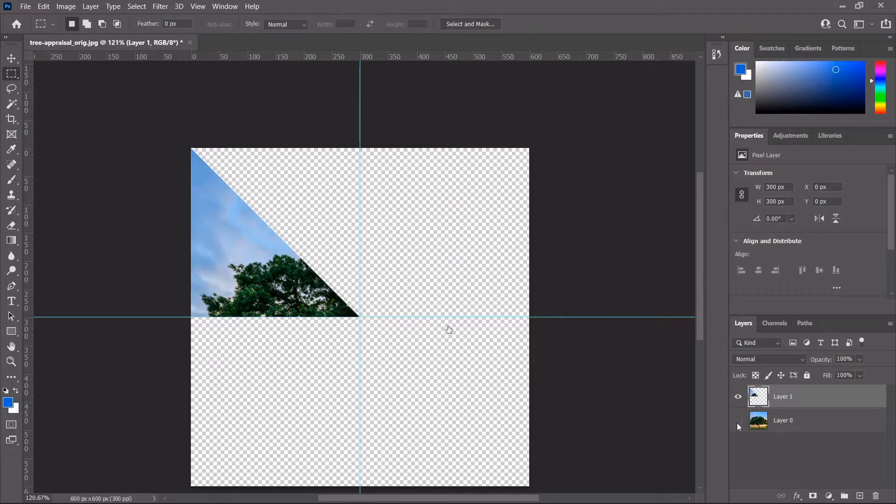
key("ctrl+t")
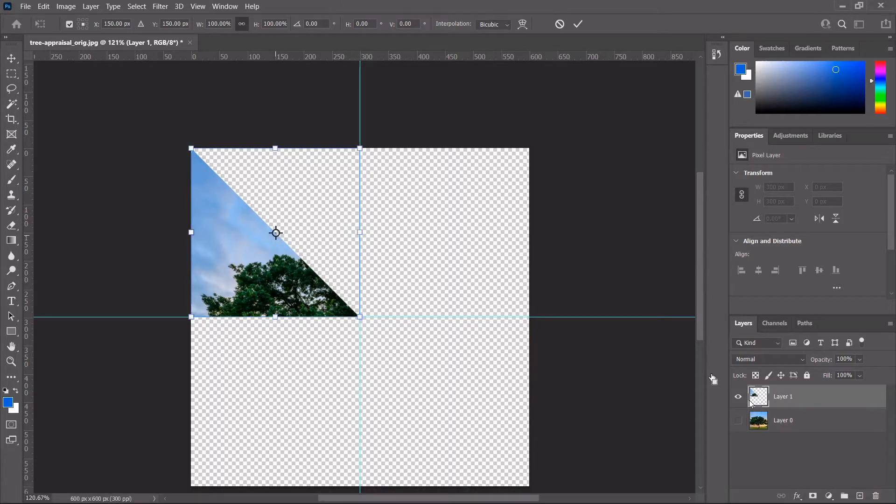
key("m")
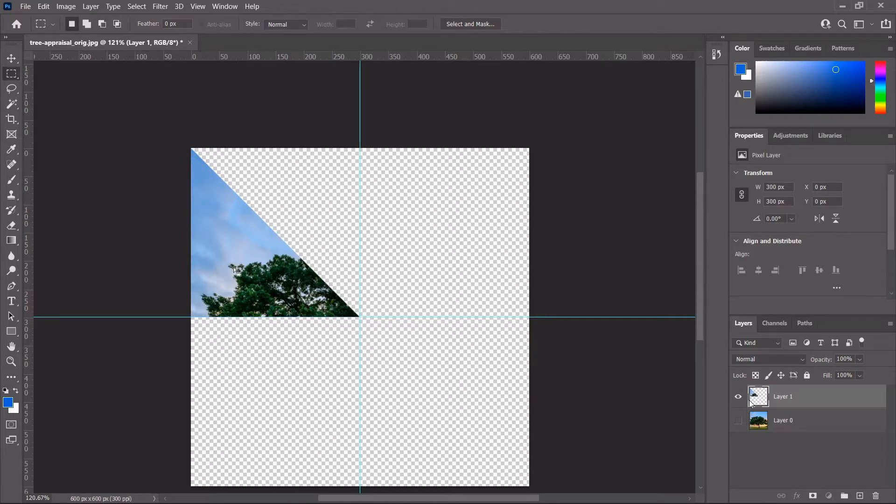
left_click(751, 402, "ctrl")
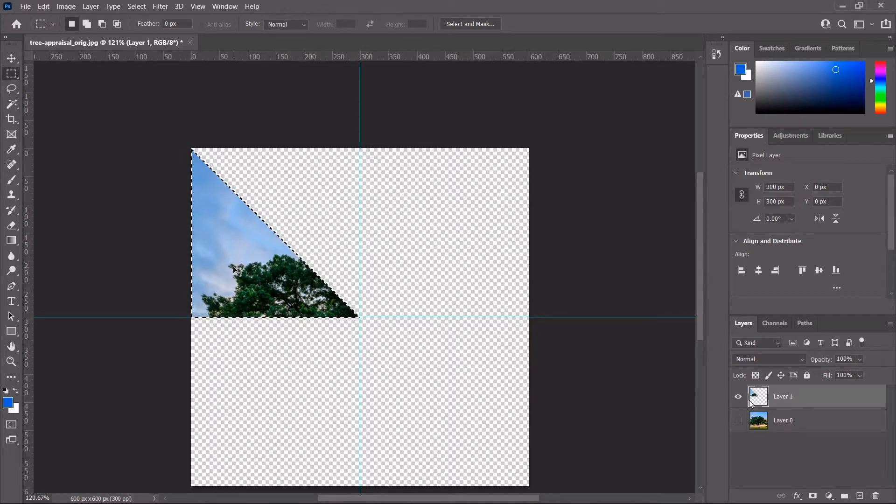
key("ctrl+j")
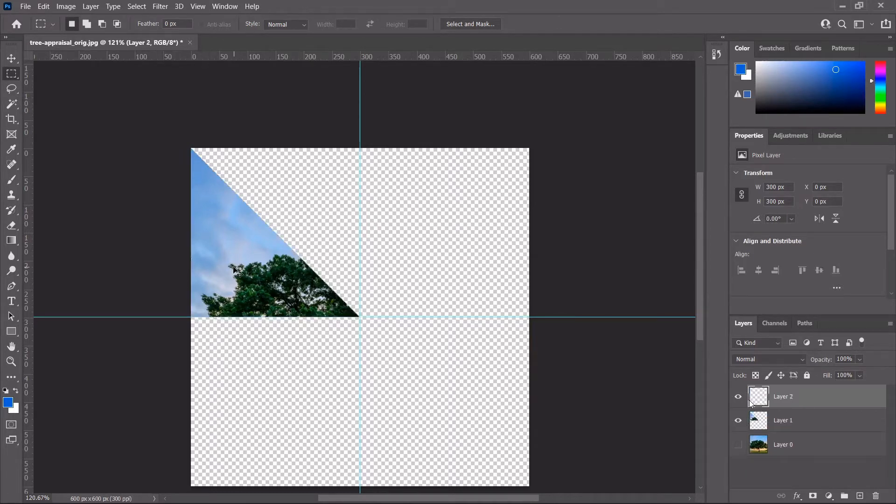
Step: Flip the Layer 2 wedge horizontally and rotate it 90° counter-clockwise
key("ctrl+t")
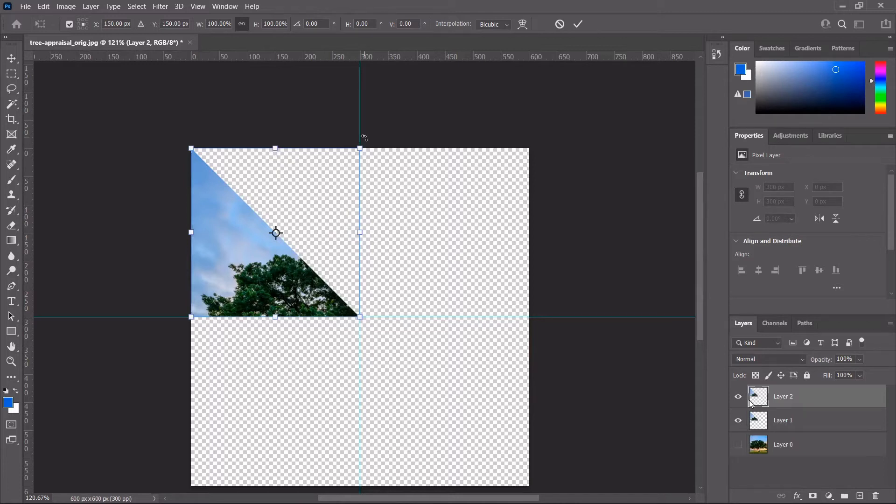
right_click(359, 231)
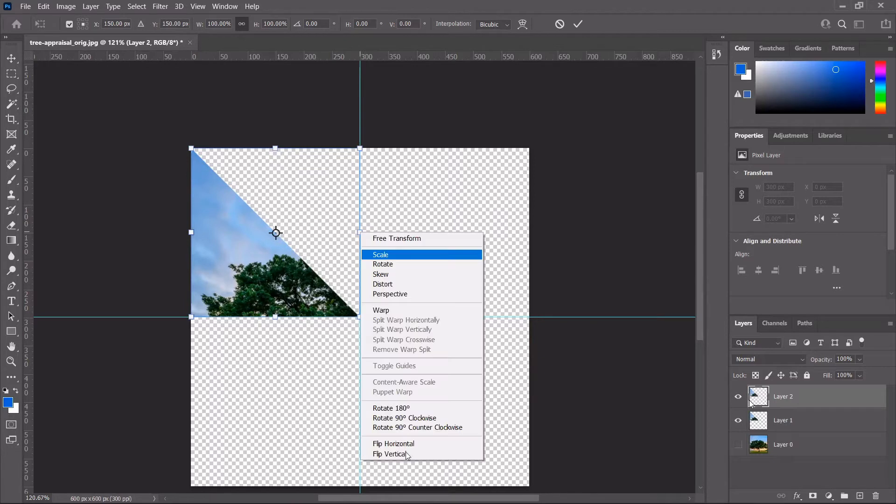
left_click(403, 444)
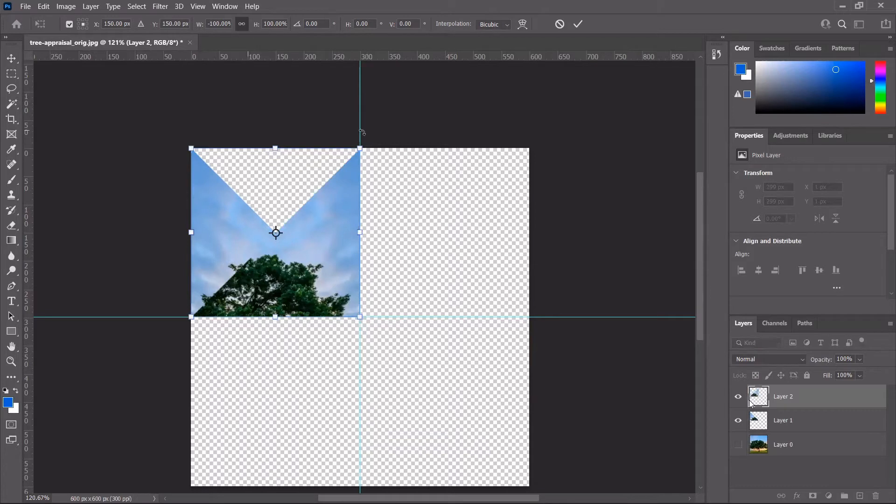
right_click(359, 233)
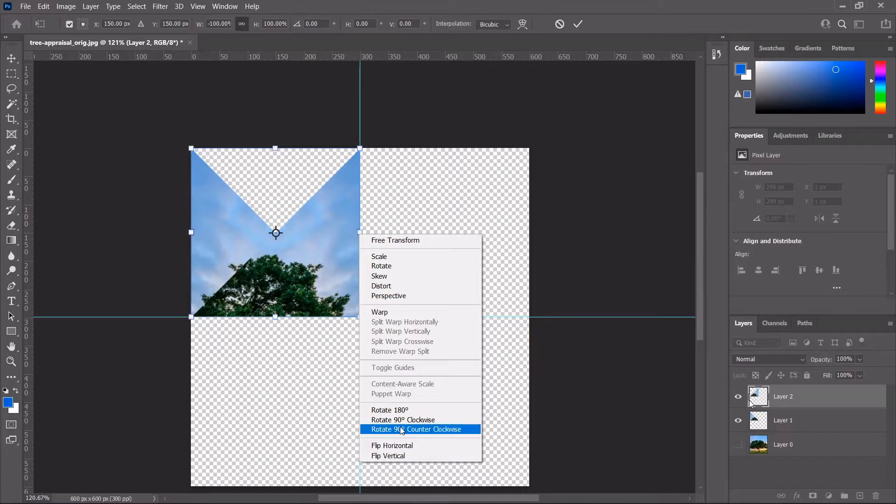
left_click(402, 429)
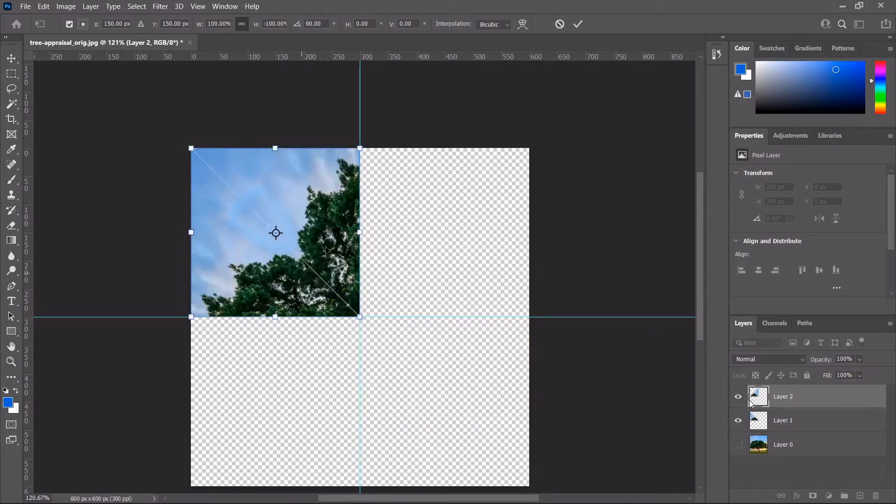
scroll(326, 251, "up", 3)
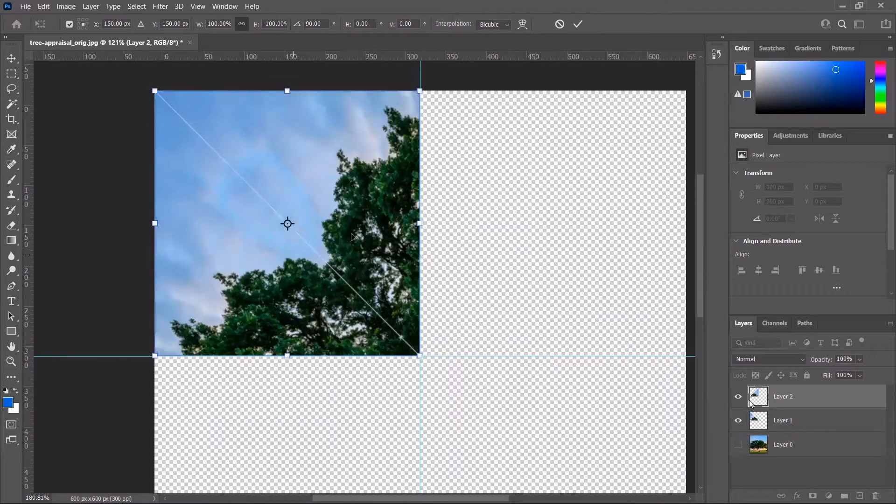
Step: Commit the flip and rotation on Layer 2 so the top-left 300 × 300 px quarter is filled
scroll(352, 233, "up", 2)
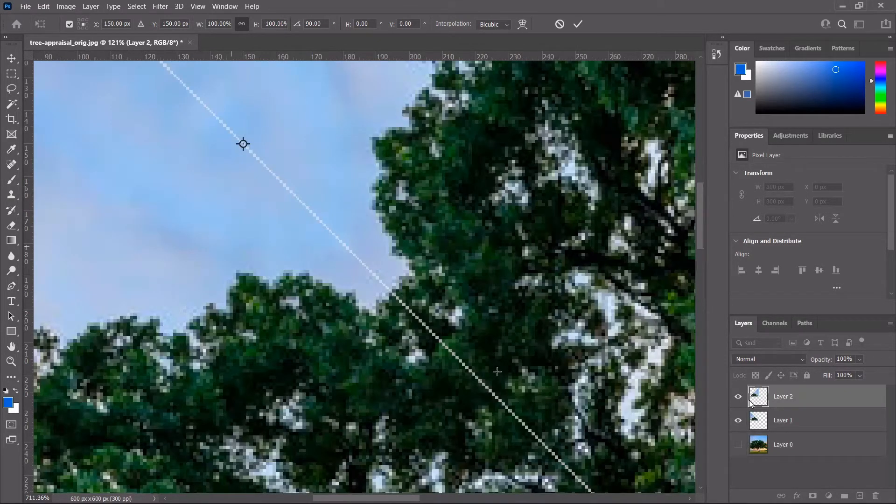
key("Return")
scroll(393, 262, "up", 3)
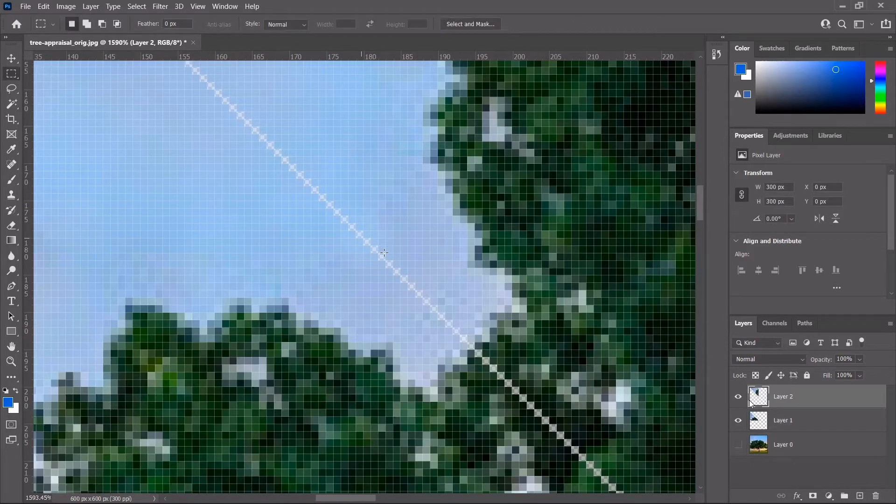
scroll(374, 240, "down", 3)
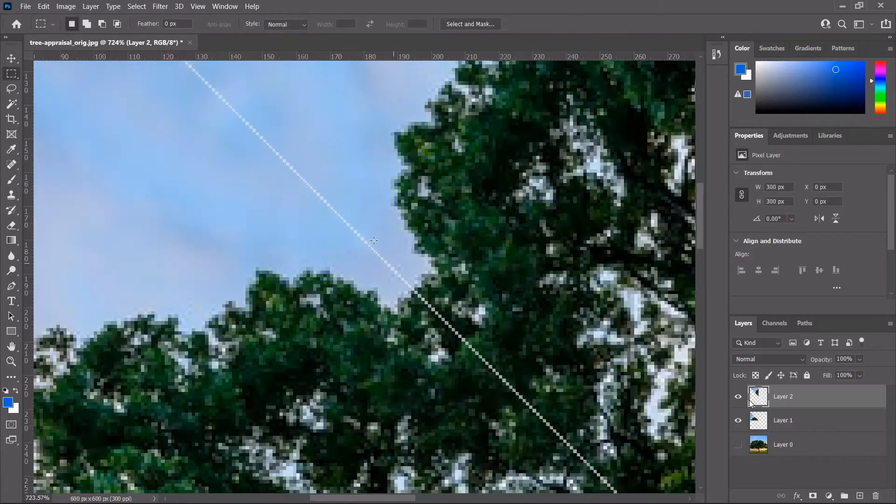
scroll(374, 240, "down", 2)
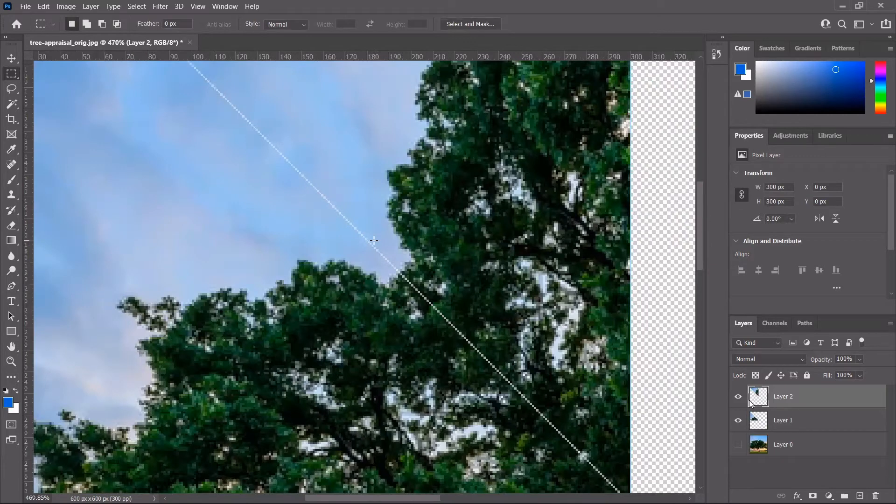
scroll(374, 240, "down", 1)
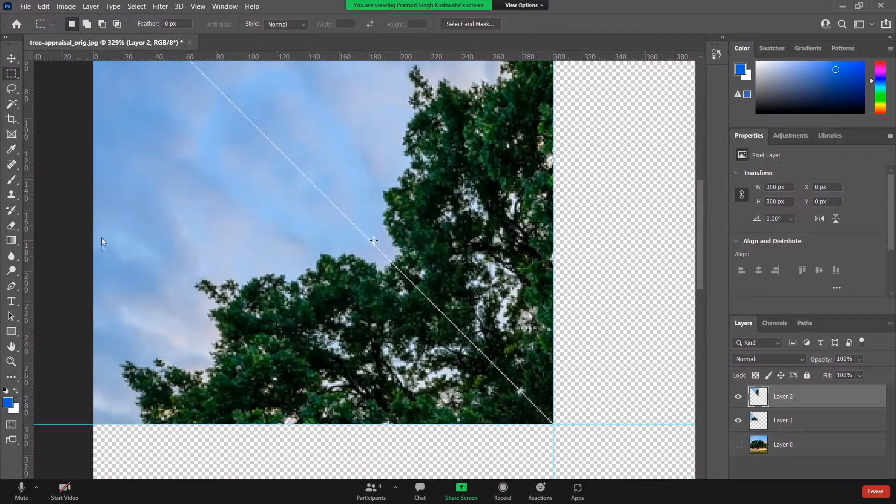
scroll(374, 240, "down", 2)
key("ctrl+t")
Step: Toggle between the Move and Pen tools, then drag on the canvas with the Move tool
key("v")
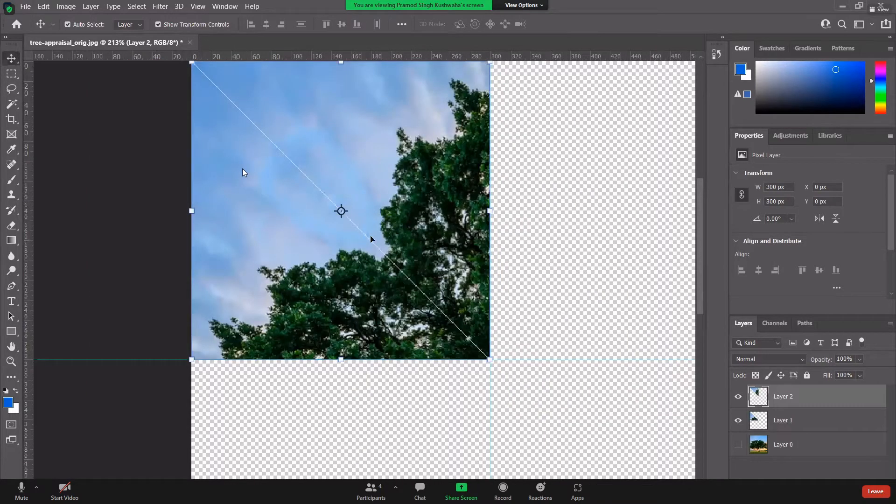
scroll(374, 240, "down", 1)
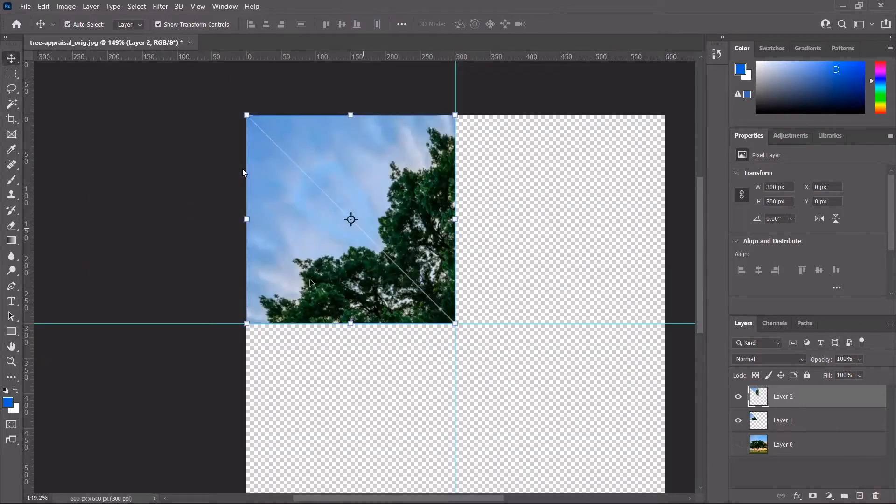
scroll(410, 270, "up", 2)
scroll(320, 305, "down", 1)
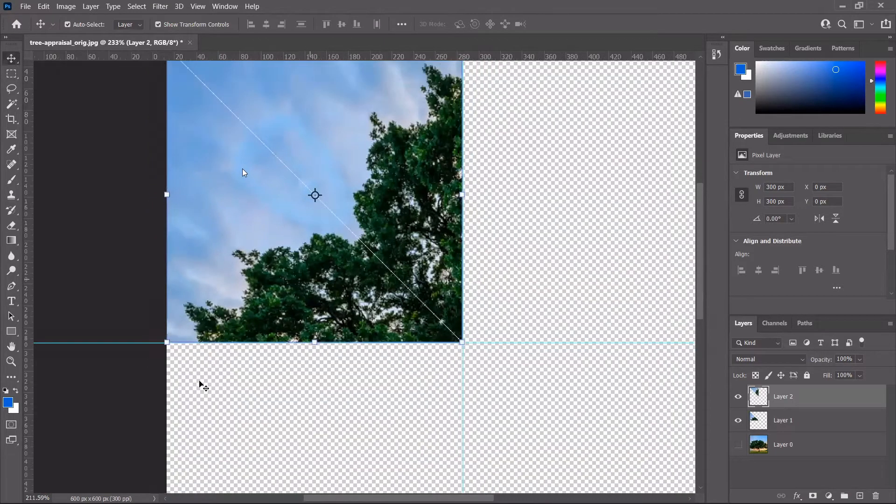
scroll(317, 291, "down", 3)
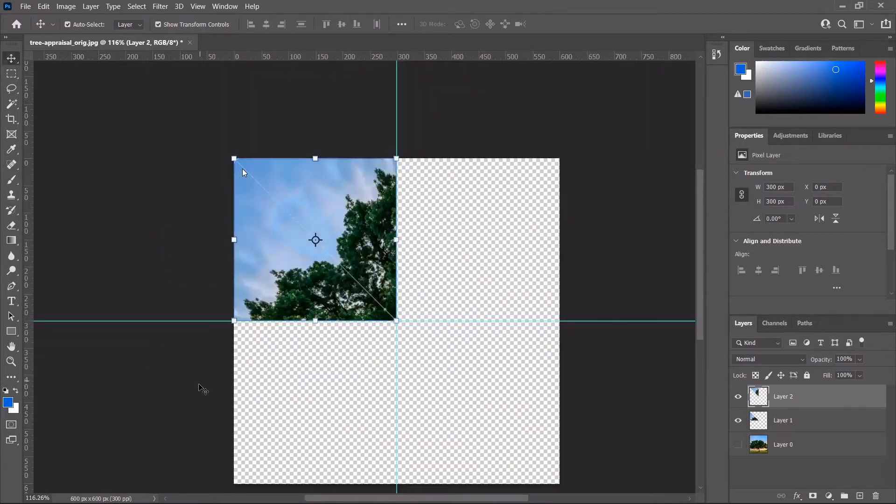
key("p")
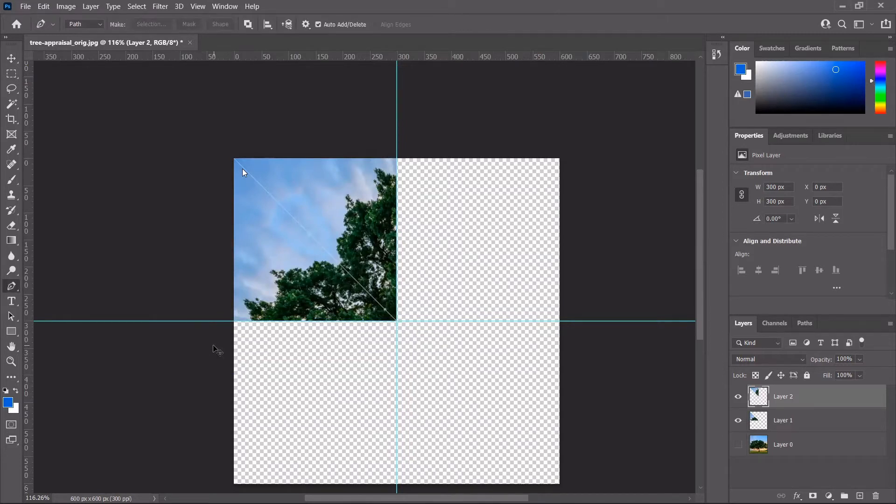
key("v")
left_click_drag(205, 361, 286, 300)
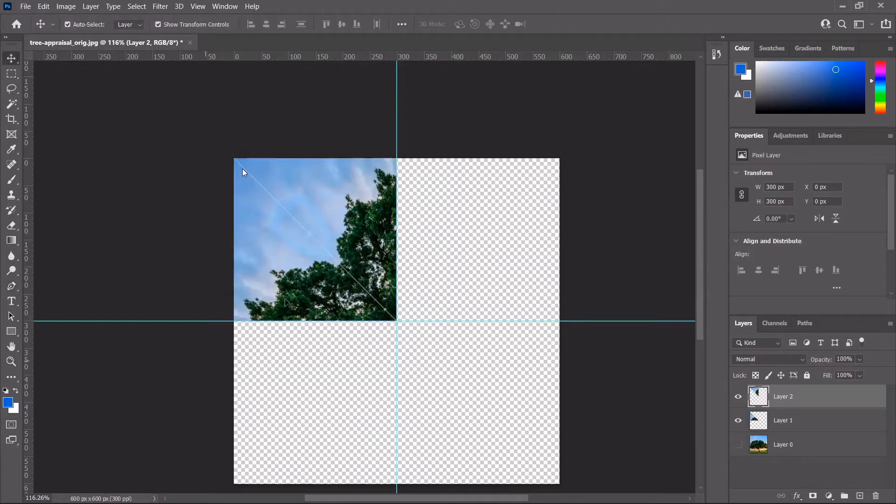
Step: Make Layer 1 active and trace a closed, curved petal outline over the canopy with the Pen
left_click(285, 300)
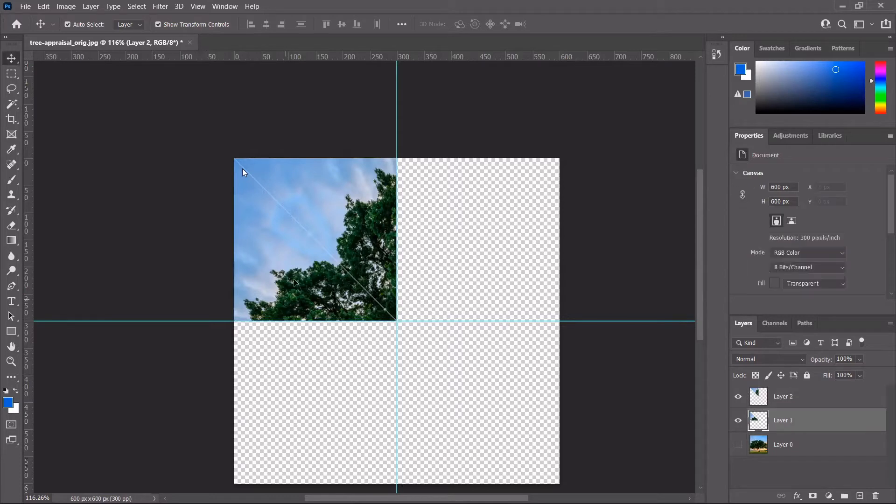
key("p")
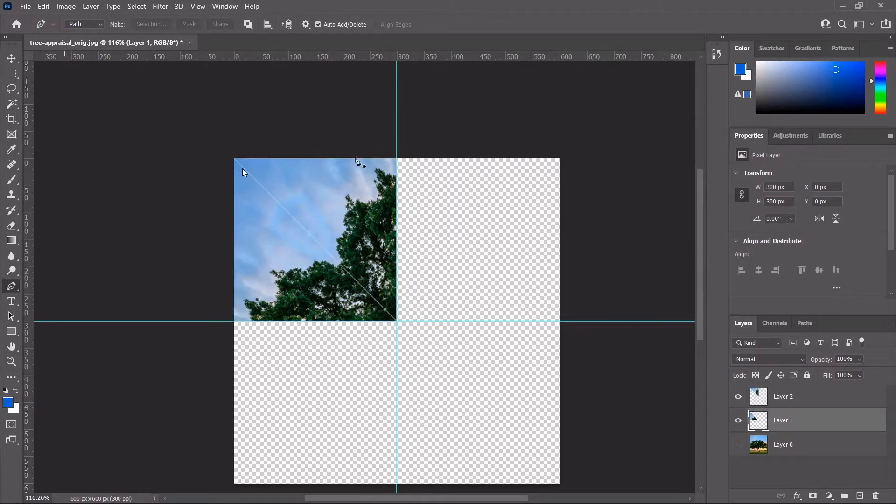
scroll(324, 221, "up", 3)
left_click(355, 156)
left_click_drag(385, 234, 322, 215)
left_click(323, 218)
left_click(332, 160)
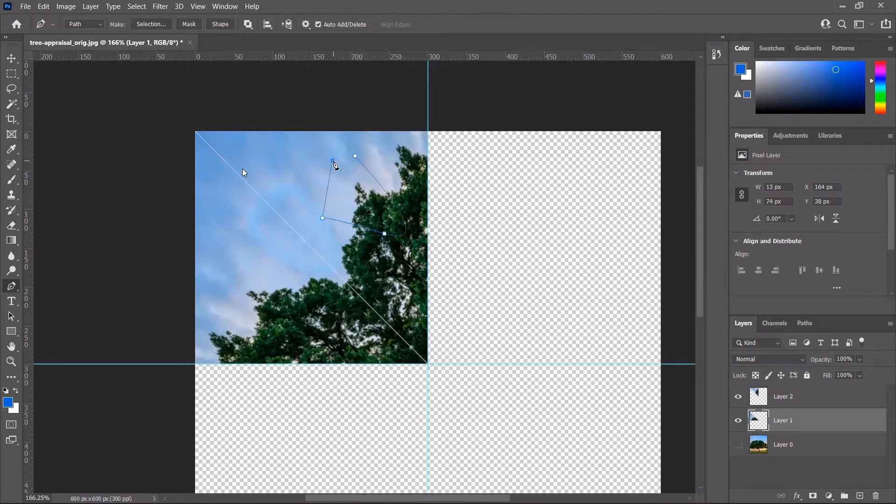
left_click(354, 156)
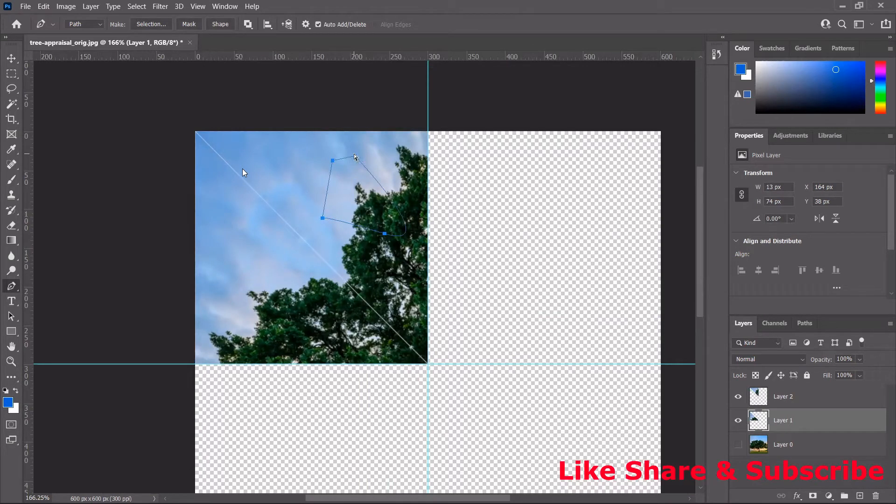
Step: Load the petal path as a selection, then undo back to the open path minus its last segment
key("Return")
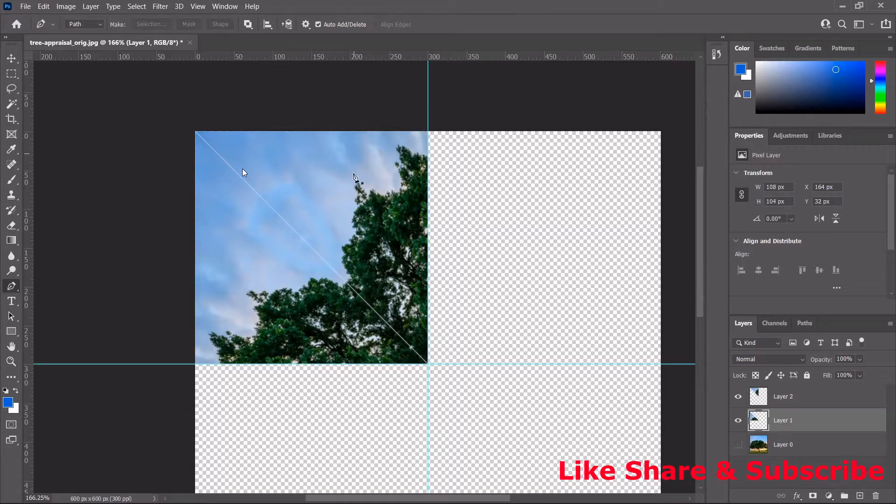
key("ctrl+Return")
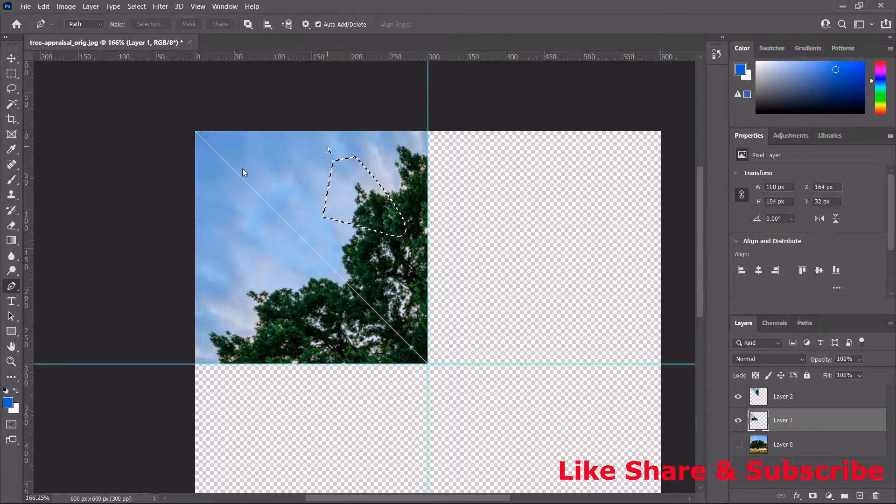
key("ctrl+z")
key("ctrl+z")
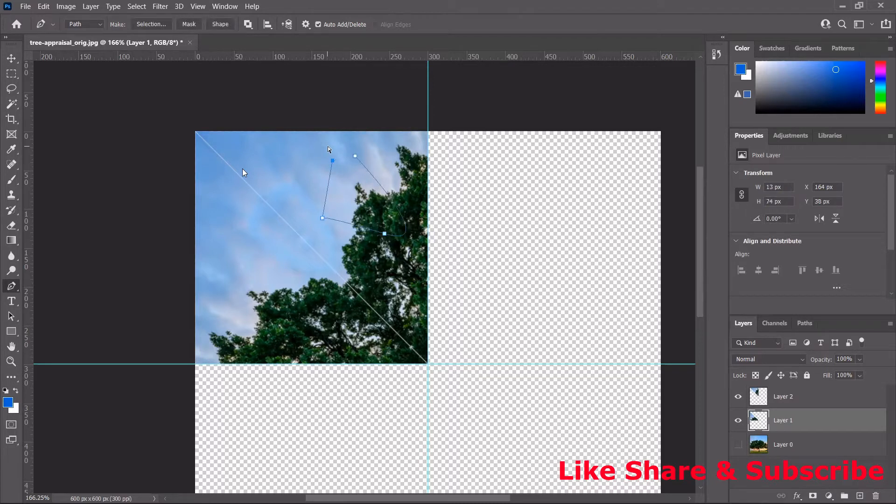
key("ctrl+z")
Step: Make a selection from the petal path with 0 px feather radius and anti-aliasing off
right_click(355, 179)
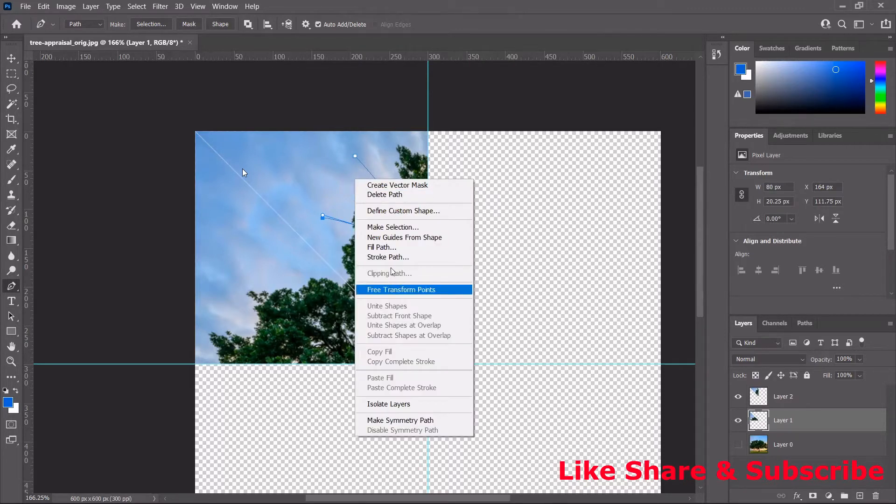
left_click(393, 226)
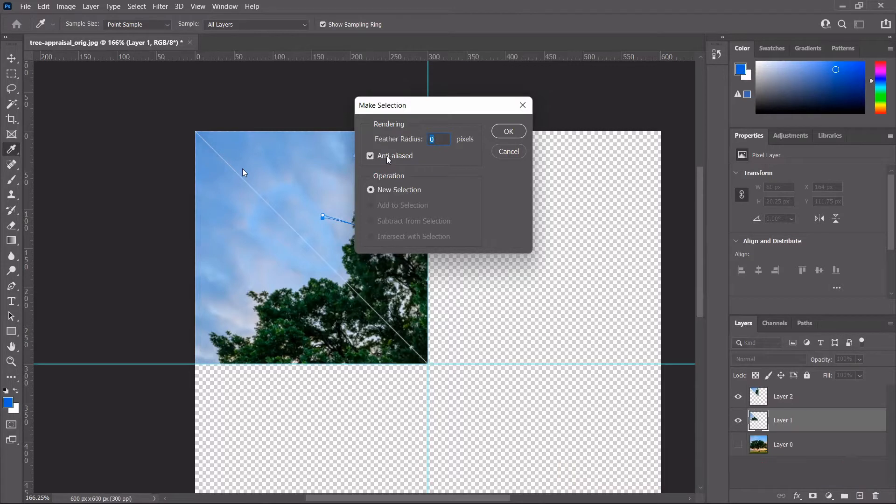
left_click(386, 155)
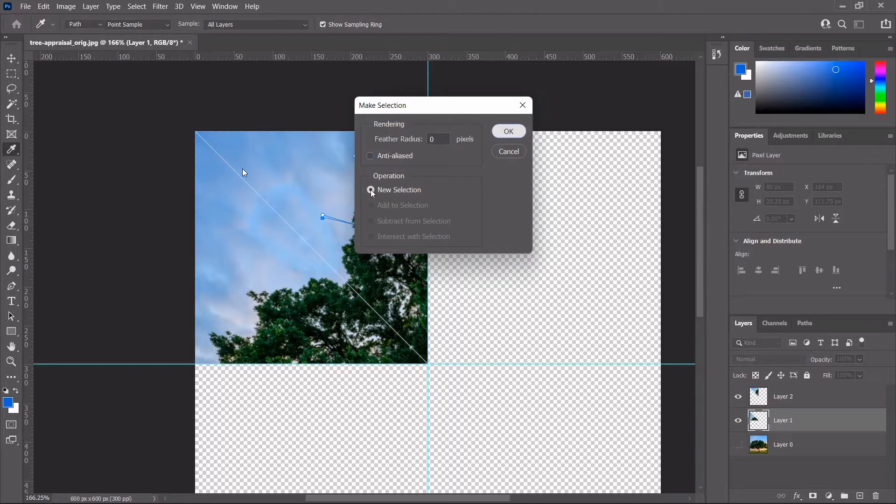
key("Return")
key("p")
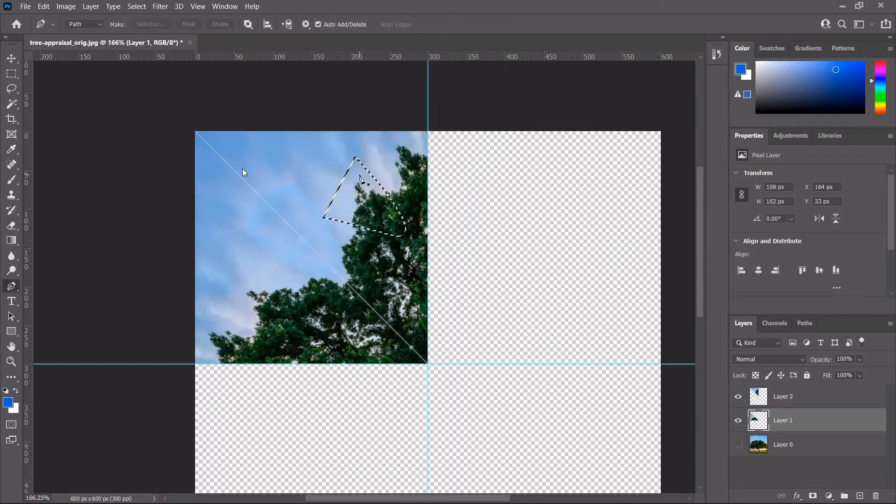
Step: Drop the petal selection, zooming around the diagonal join on Layer 1
scroll(361, 175, "up", 2)
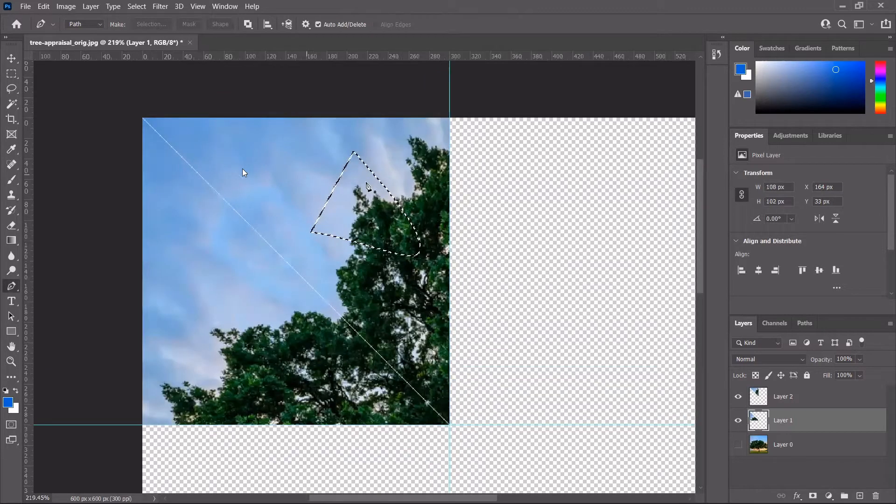
scroll(367, 188, "up", 3)
scroll(368, 196, "down", 3)
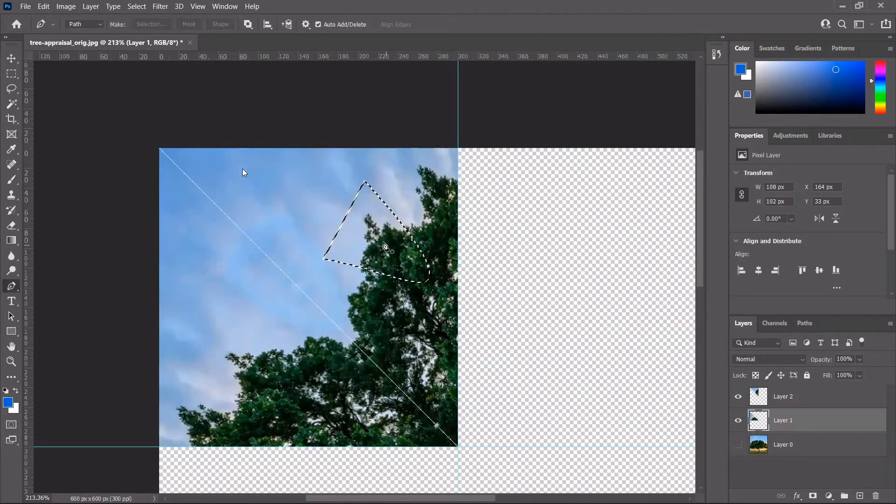
scroll(383, 246, "down", 5)
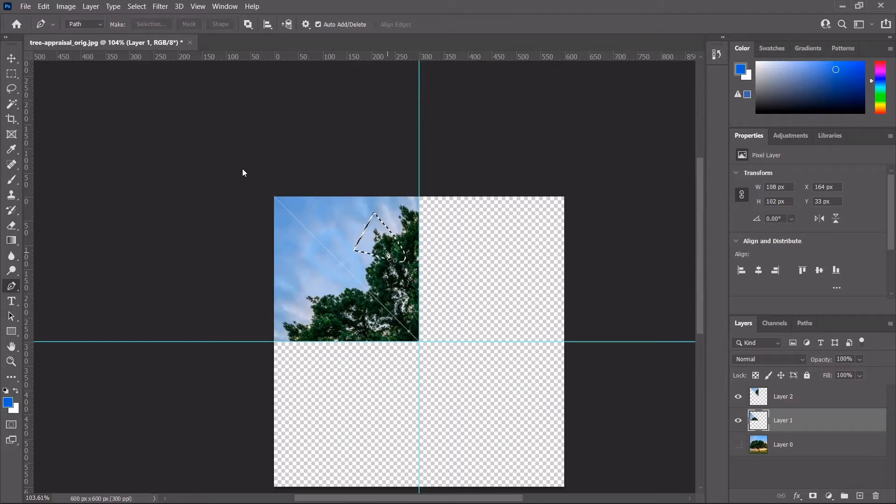
key("Escape")
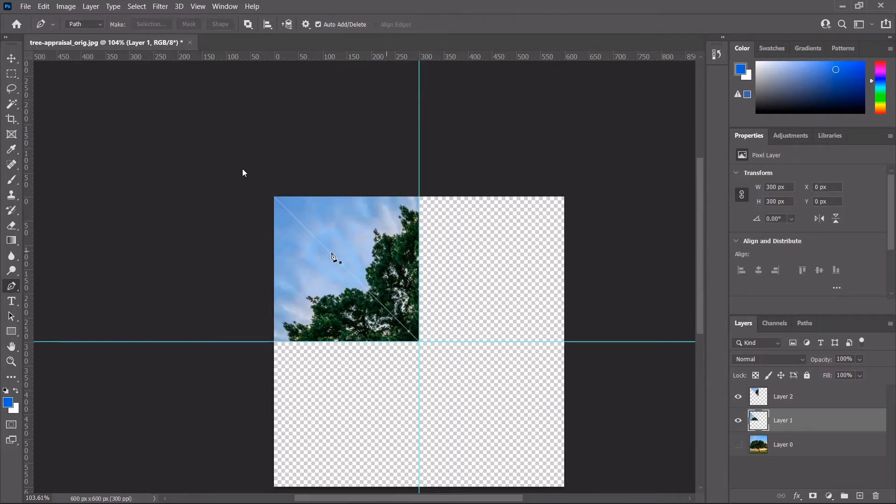
scroll(332, 260, "up", 4)
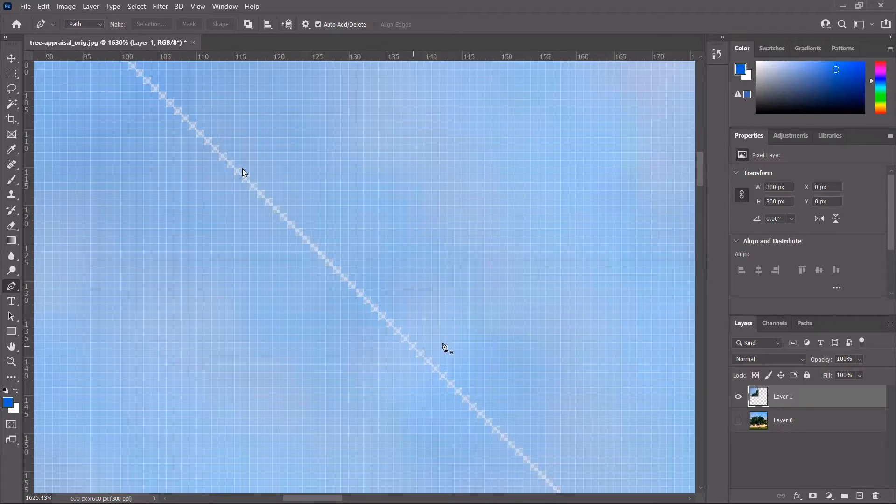
Step: Zoom out and open the healing tools flyout in the toolbar
scroll(442, 345, "down", 10)
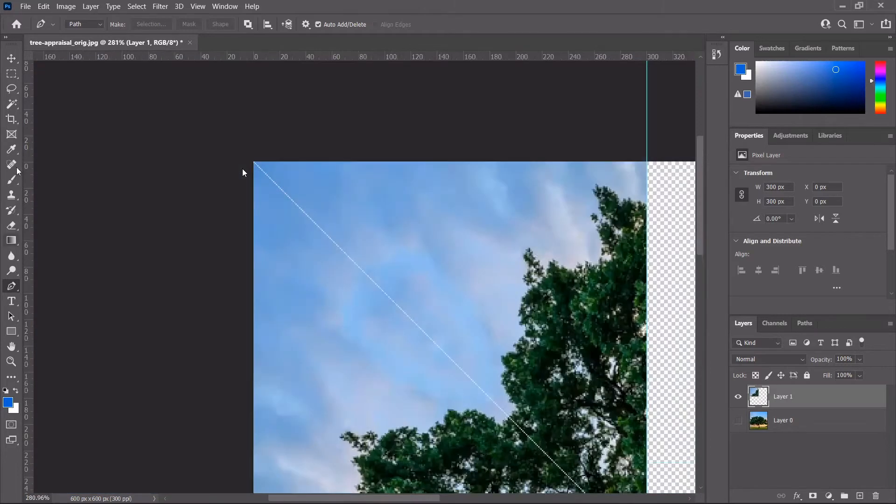
left_click_drag(18, 170, 36, 168)
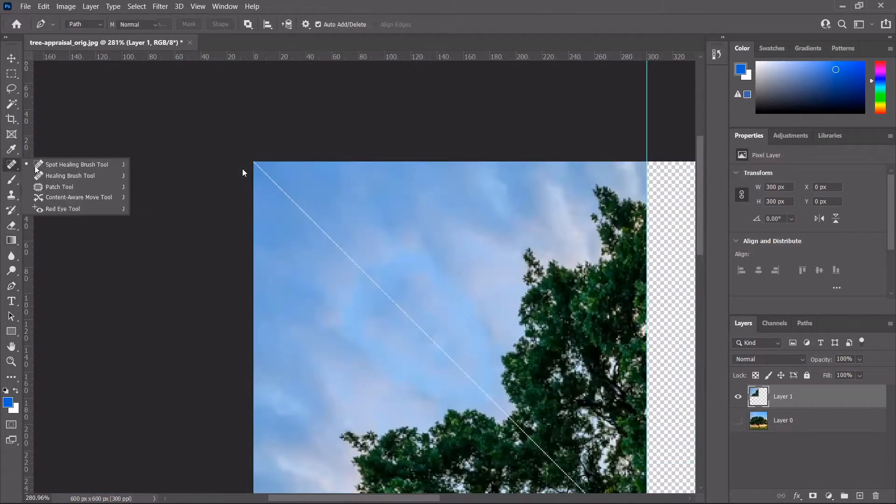
Step: Heal the diagonal seam with the Spot Healing Brush from its top-left end to its bottom-right end
left_click(36, 168)
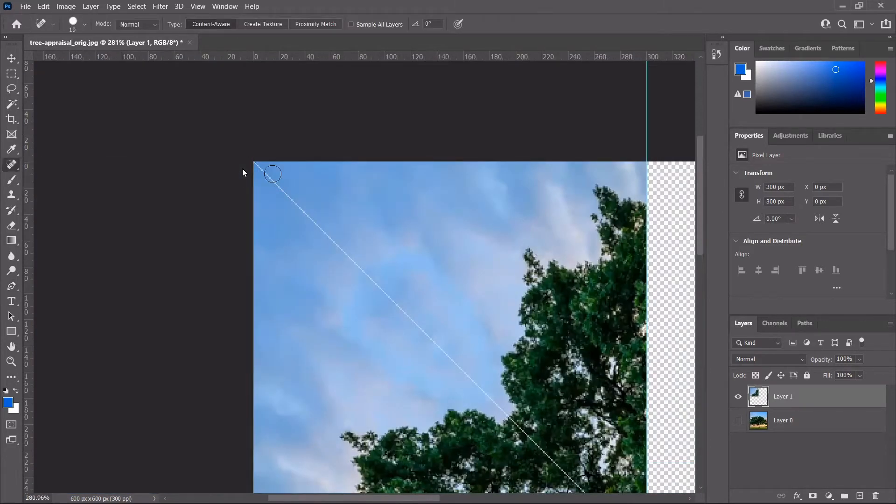
scroll(260, 166, "down", 2)
left_click(262, 168)
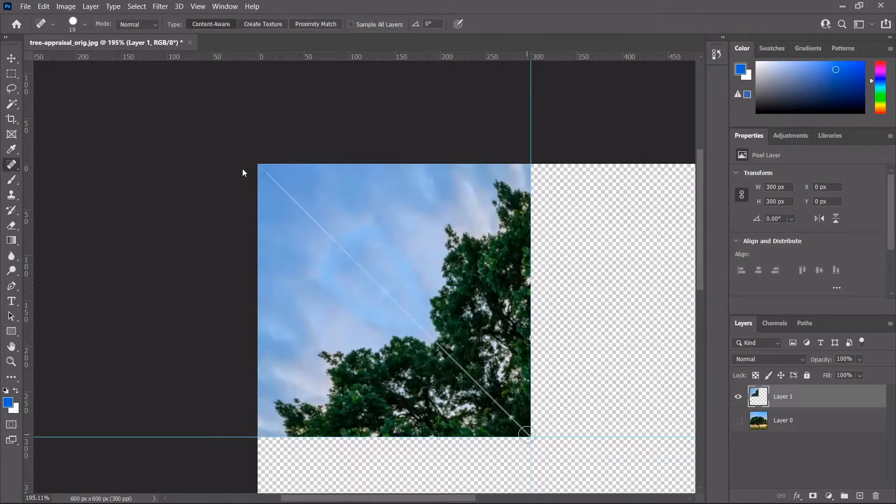
left_click(526, 434, "shift")
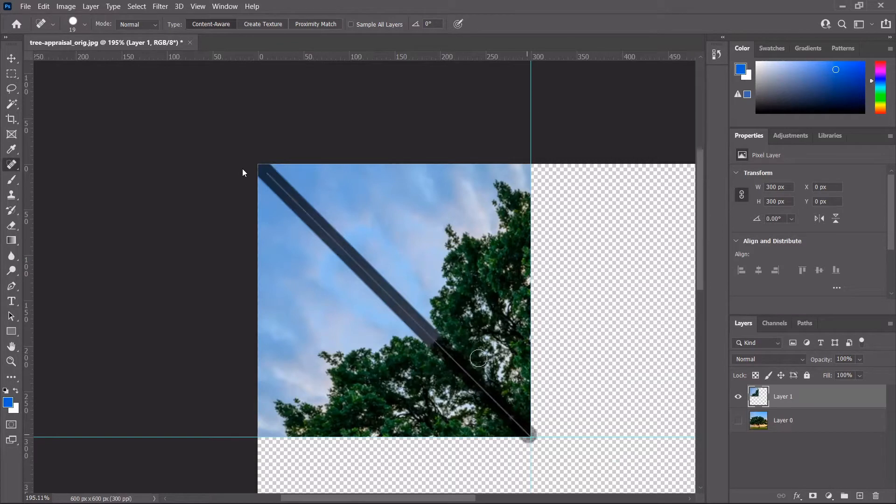
scroll(428, 306, "up", 2)
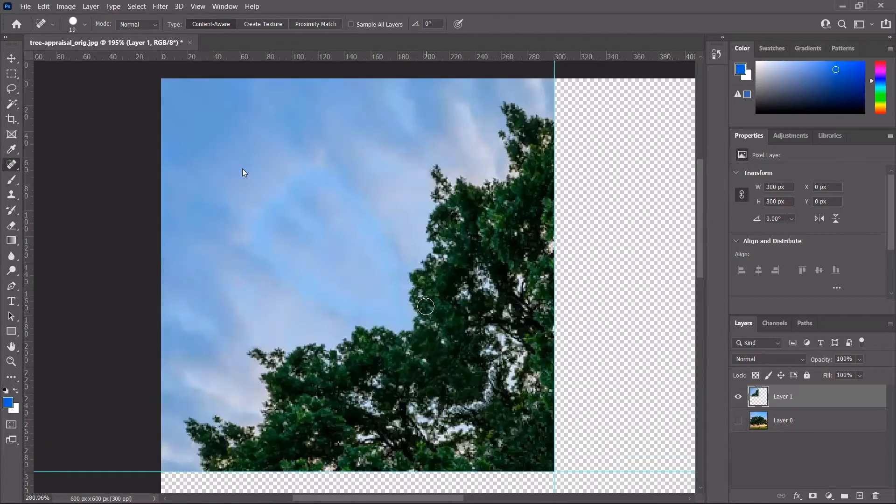
scroll(425, 306, "down", 3)
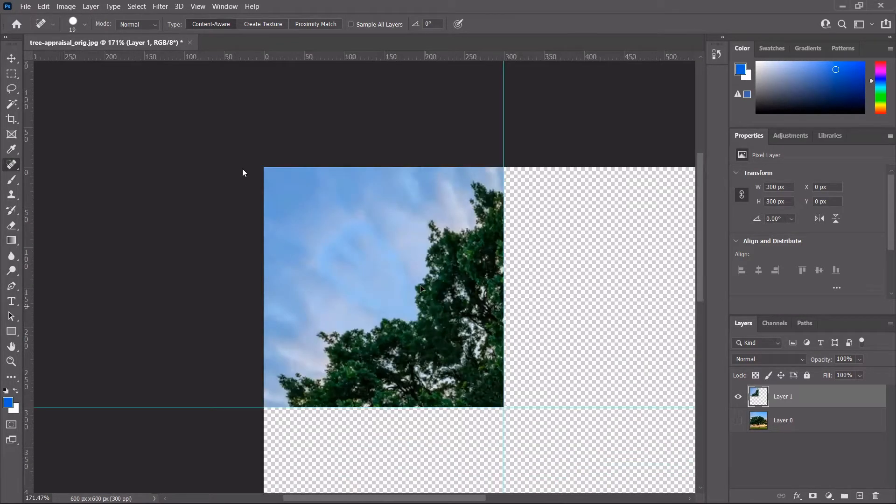
Step: Switch to the Move tool and click empty canvas to deselect Layer 1
key("v")
scroll(421, 288, "down", 2)
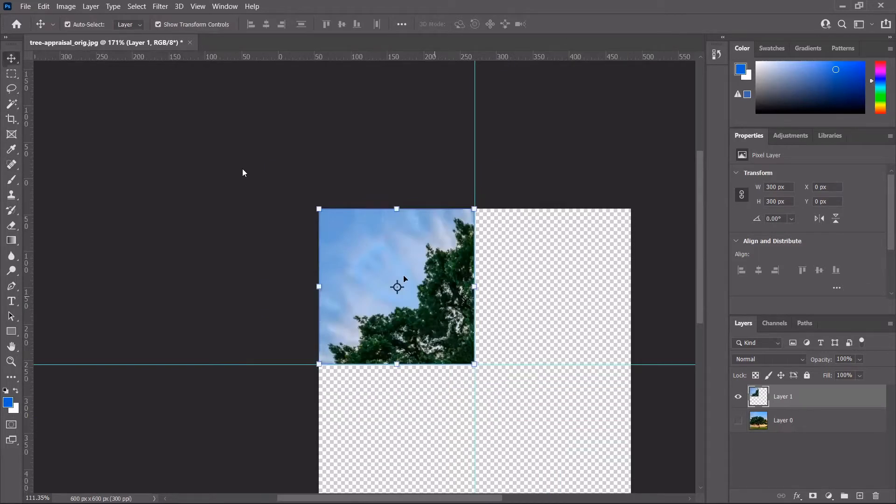
scroll(420, 287, "down", 1)
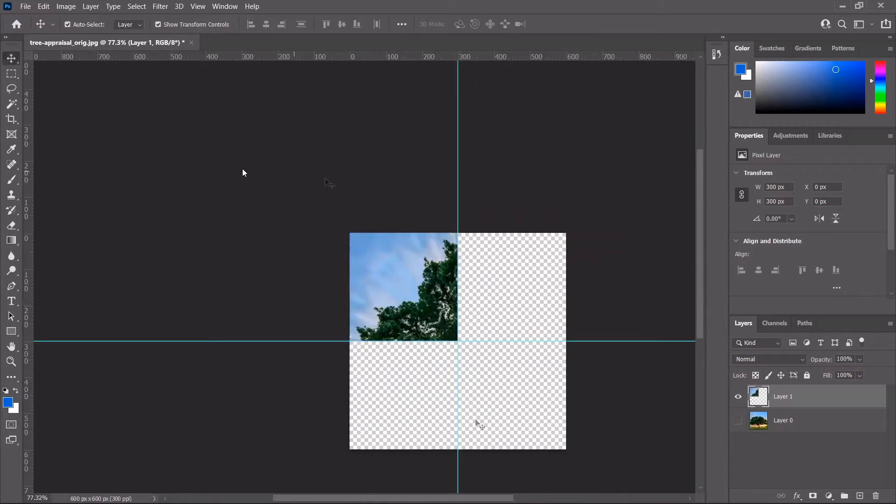
left_click(242, 173)
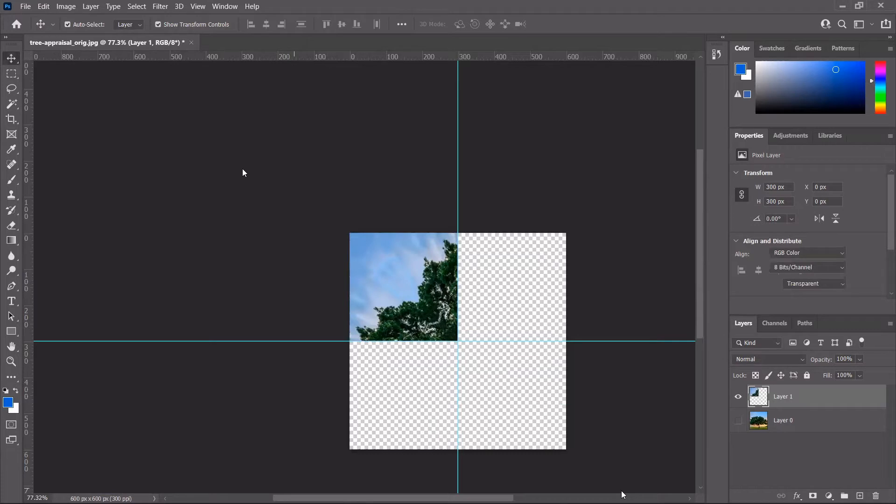
Step: Minimize Photoshop to glance at the files folder, then restore it
mouse_move(626, 495)
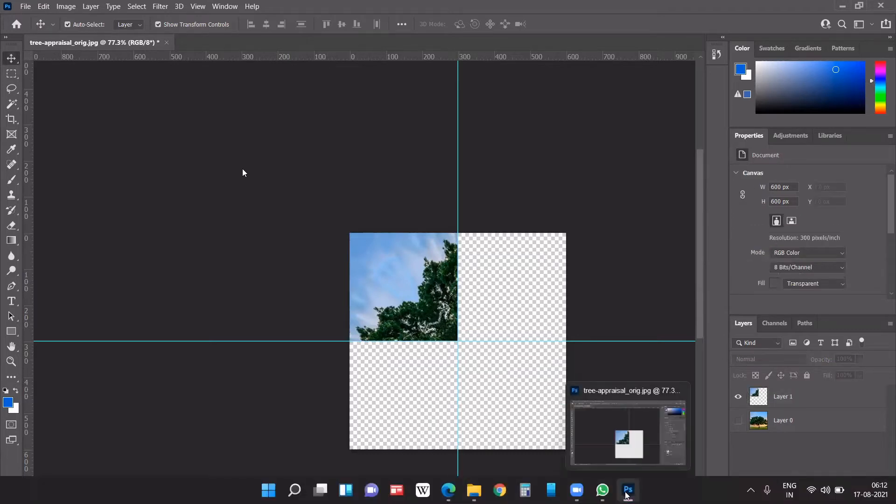
left_click(626, 496)
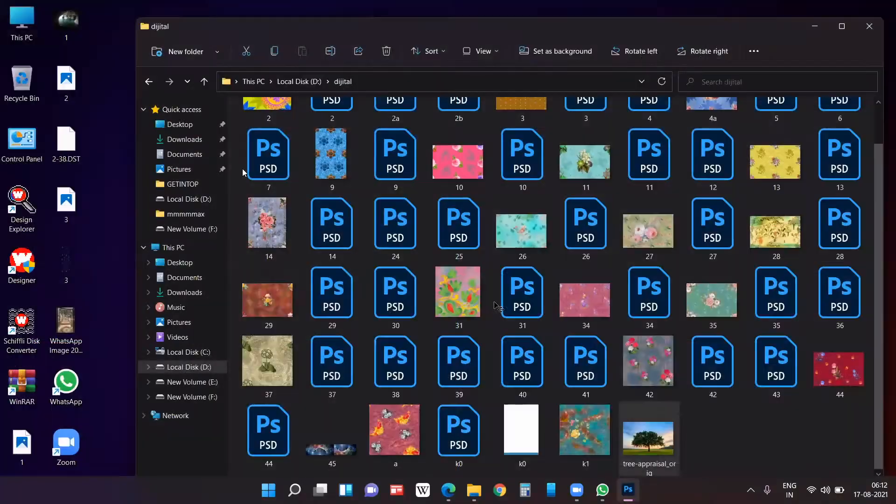
left_click(626, 495)
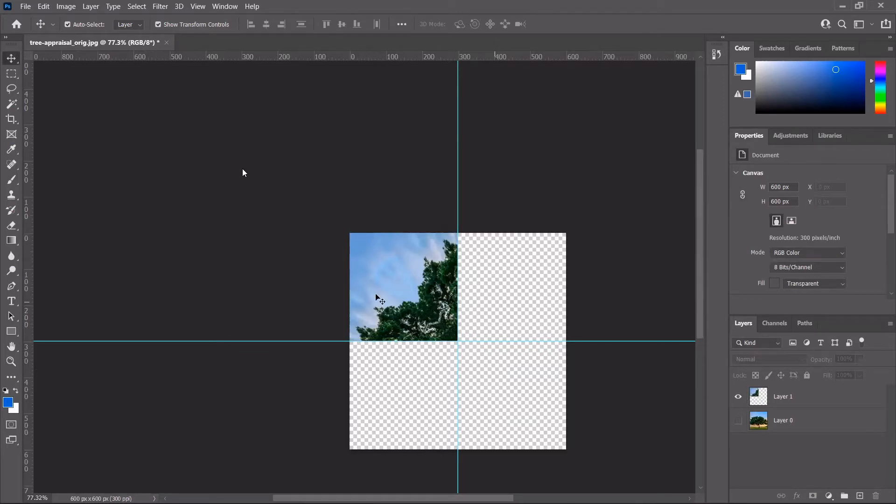
Step: Select Layer 1 with the healed tree quarter and duplicate it with Ctrl+J
left_click(404, 308)
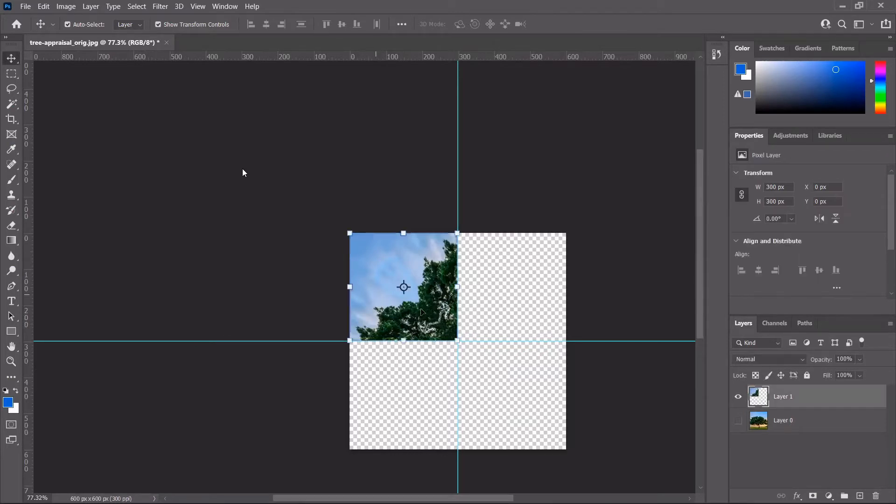
scroll(404, 308, "up", 2)
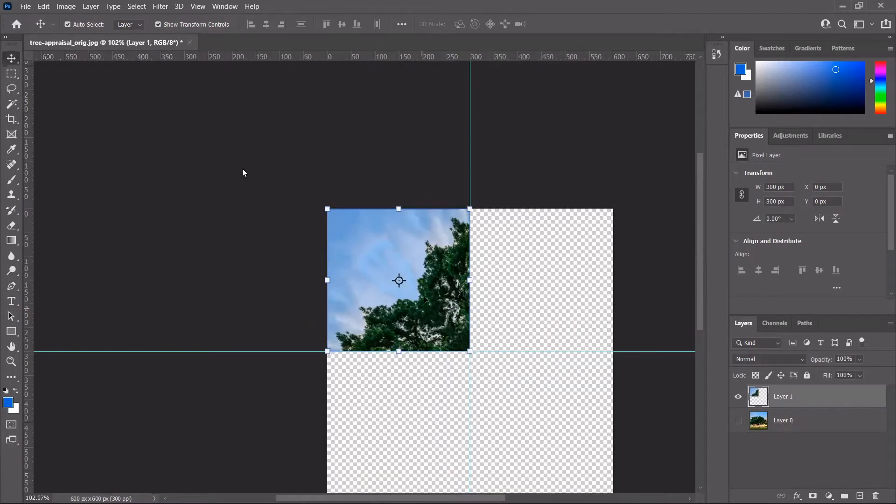
scroll(424, 298, "down", 1)
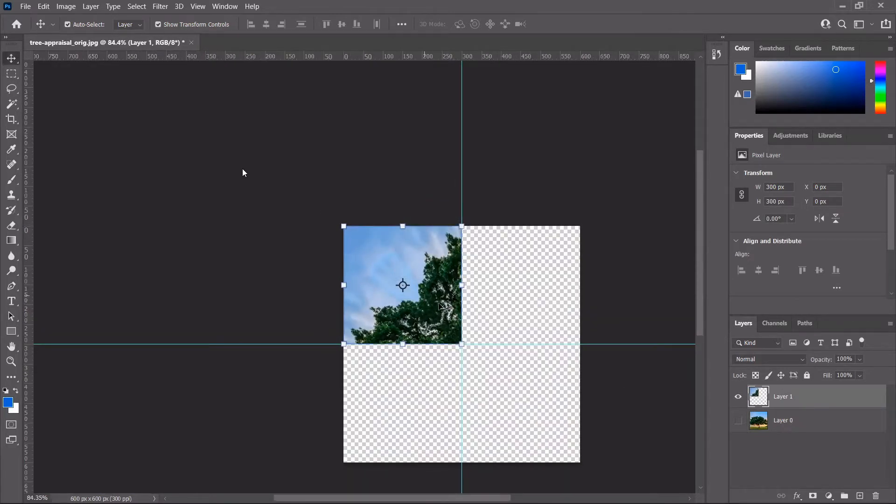
key("ctrl")
key("ctrl+j")
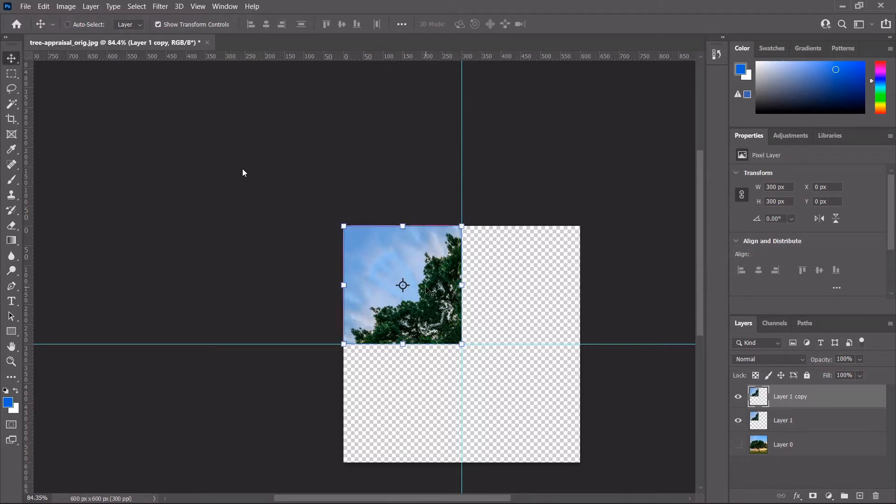
Step: Start a free transform on Layer 1 copy, try a vertical flip, then undo it
key("ctrl+t")
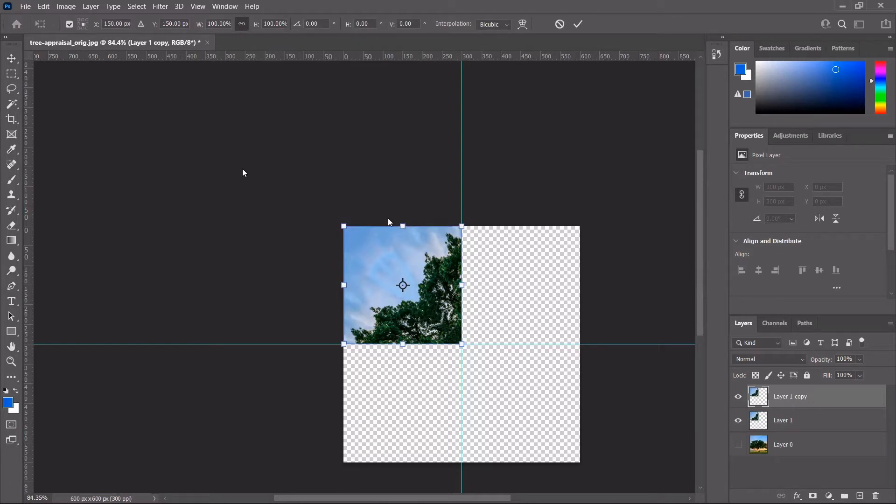
right_click(462, 285)
left_click(526, 279)
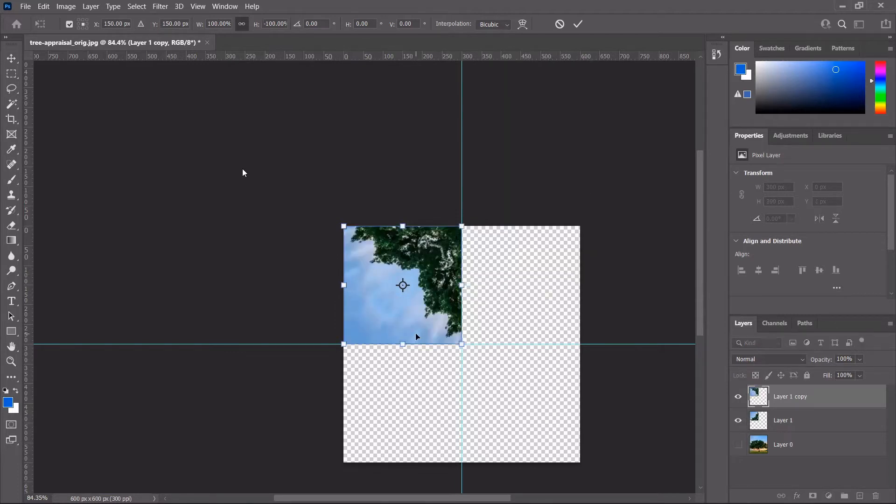
key("ctrl+z")
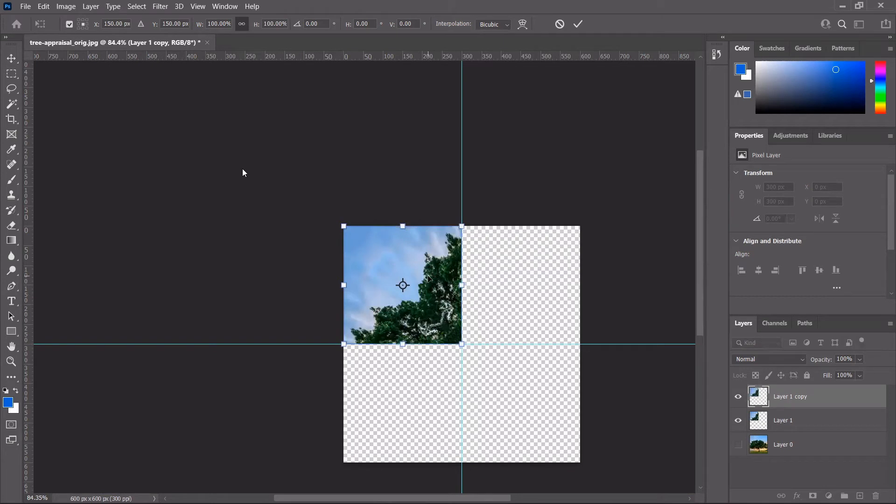
Step: Set the reference point to middle-right and flip the copy horizontally into the top-right quarter
left_click(82, 27)
left_click(86, 25)
right_click(462, 322)
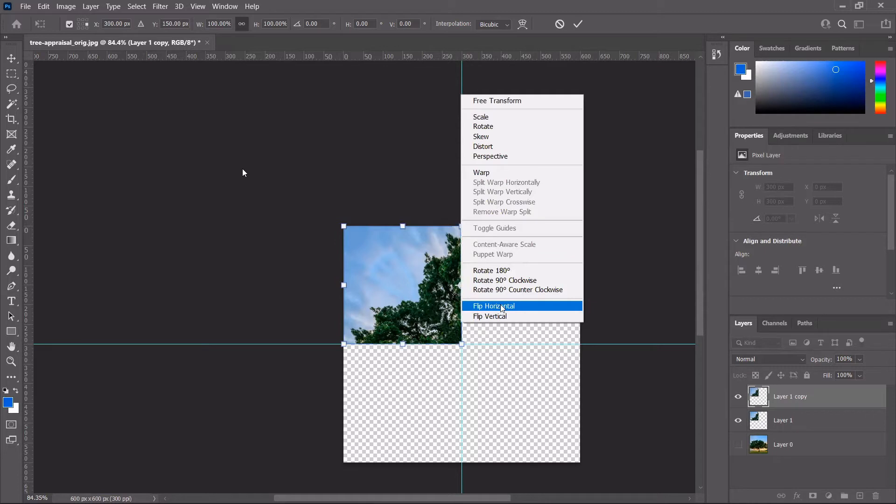
left_click(502, 308)
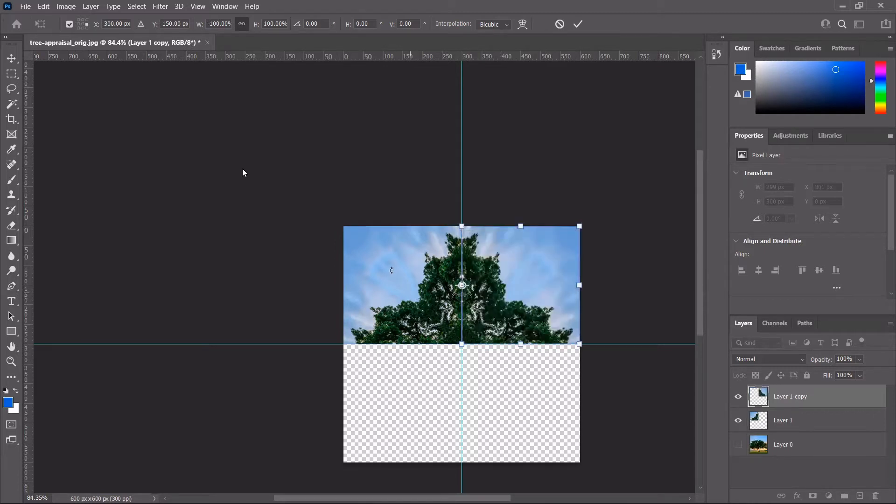
key("Return")
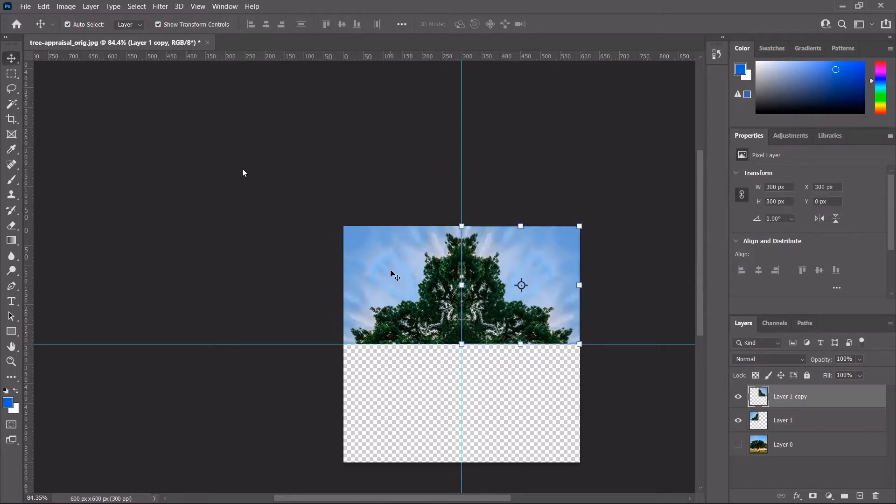
Step: Merge the mirrored copy into Layer 1 and duplicate the merged top half
key("ctrl")
key("ctrl+e")
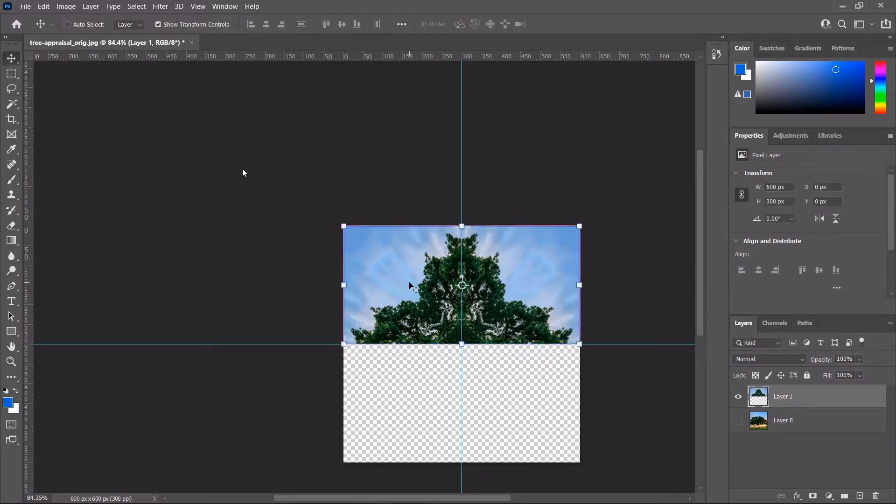
key("ctrl+j")
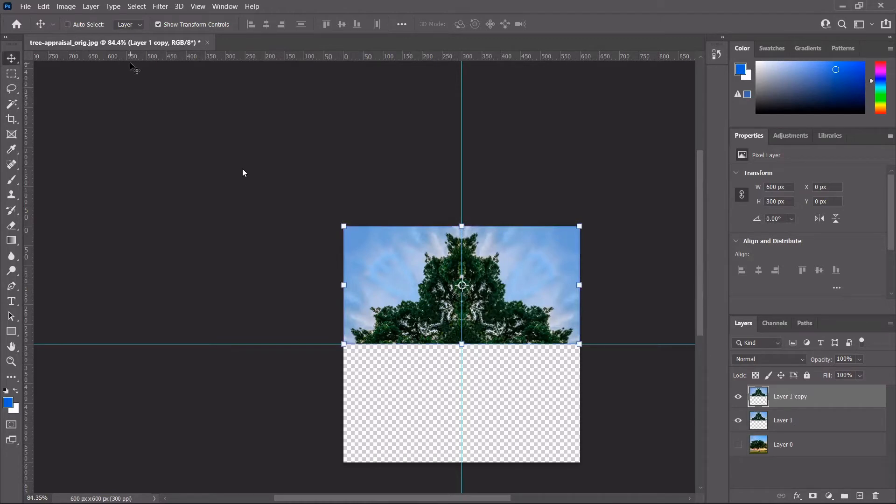
Step: Flip the duplicate vertically about the bottom-centre point into the bottom half and merge it down
key("ctrl+t")
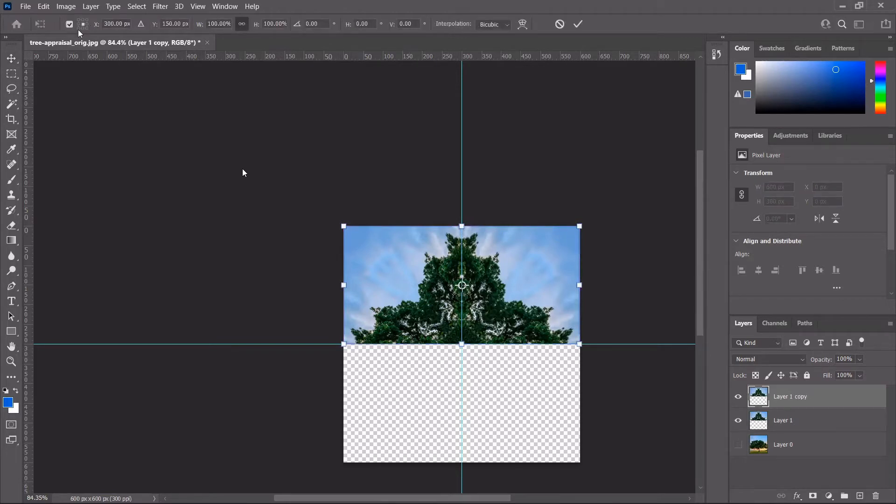
left_click(83, 28)
left_click_drag(580, 285, 581, 286)
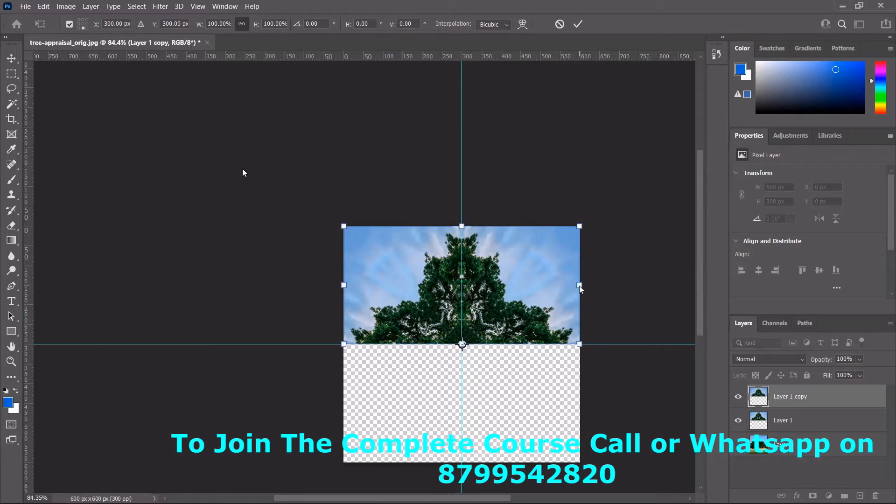
right_click(594, 282)
left_click(602, 279)
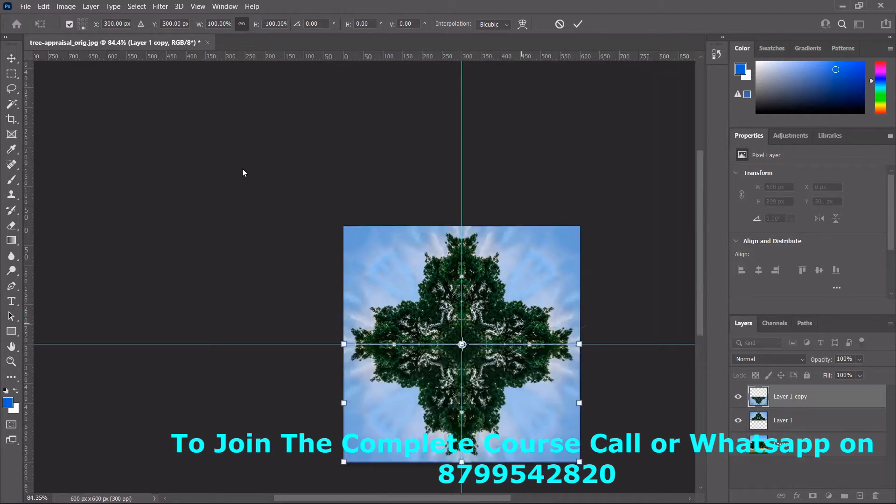
left_click(634, 203)
key("ctrl+e")
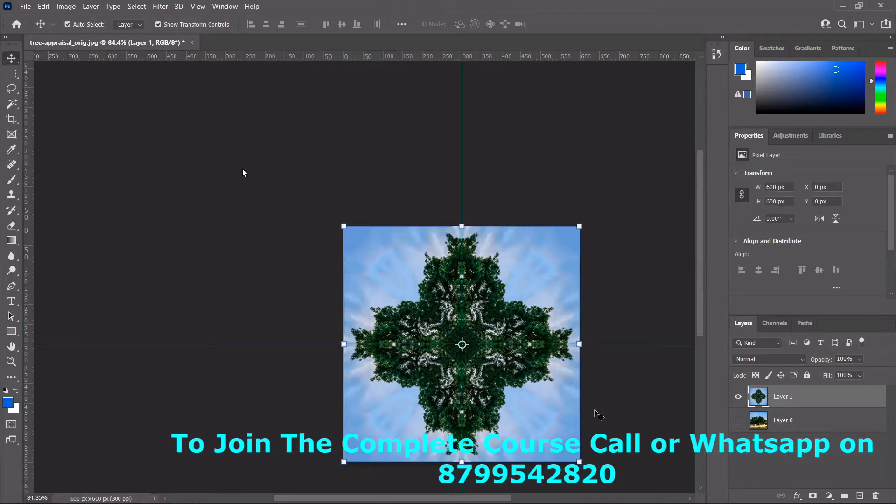
scroll(621, 376, "up", 3)
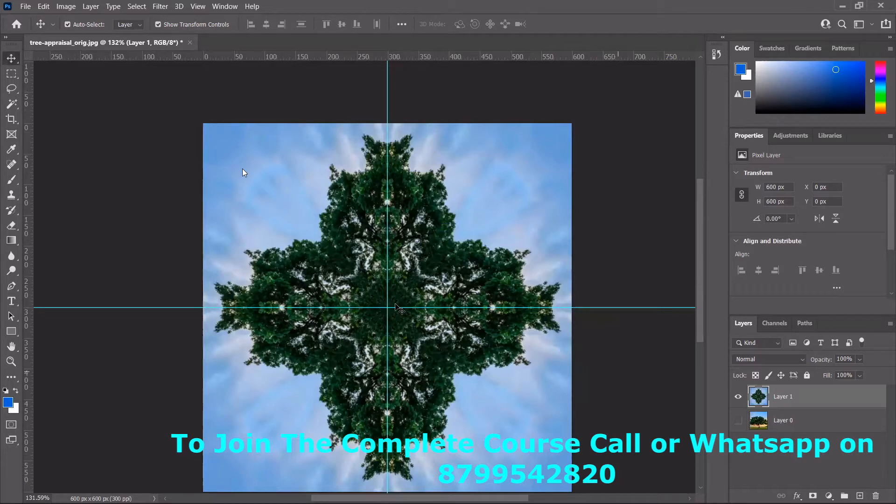
scroll(395, 307, "down", 1)
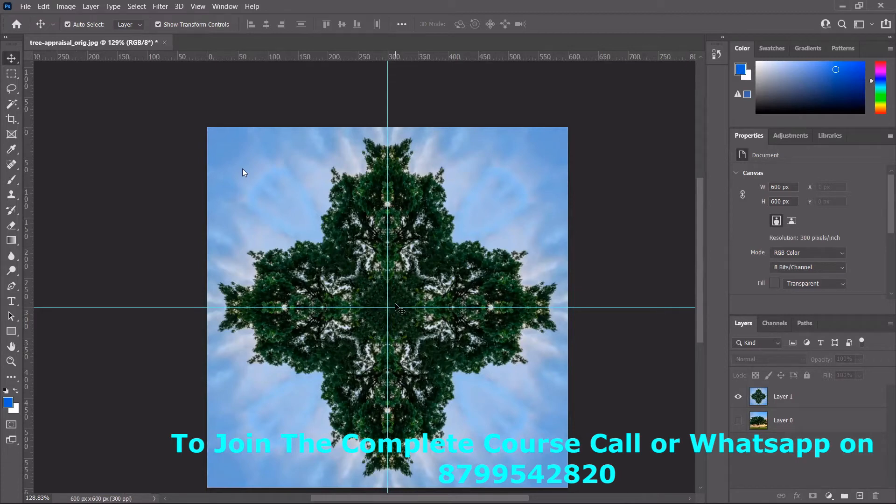
key("ctrl+r")
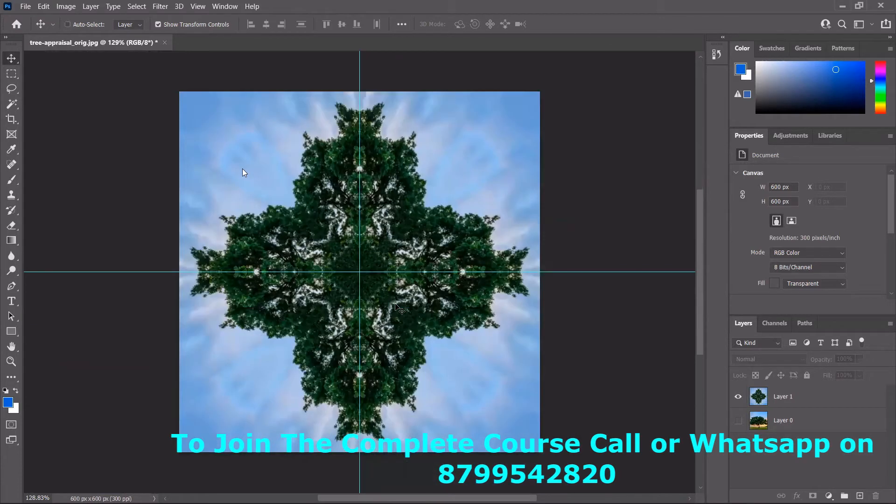
key("ctrl+r")
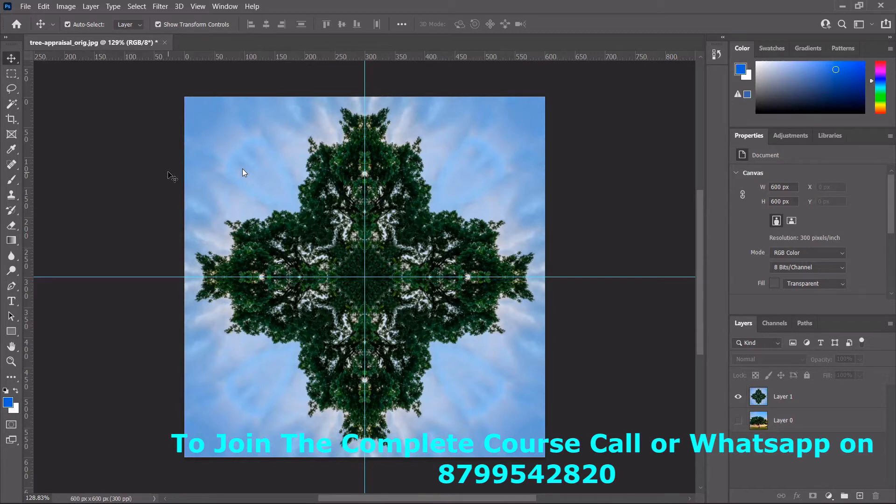
key("ctrl")
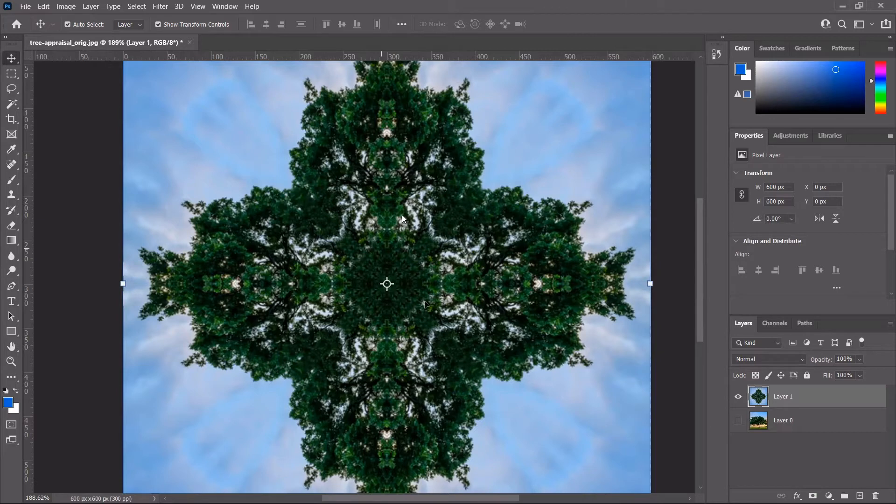
scroll(432, 322, "down", 3)
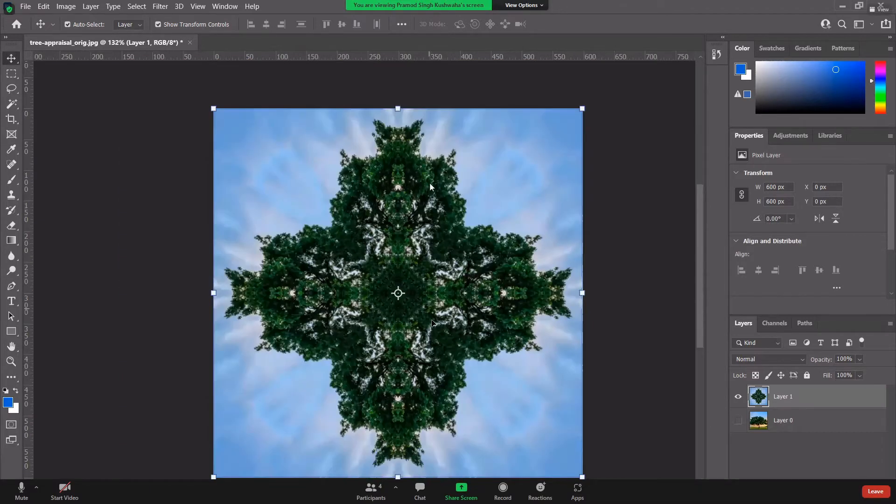
scroll(432, 322, "up", 3)
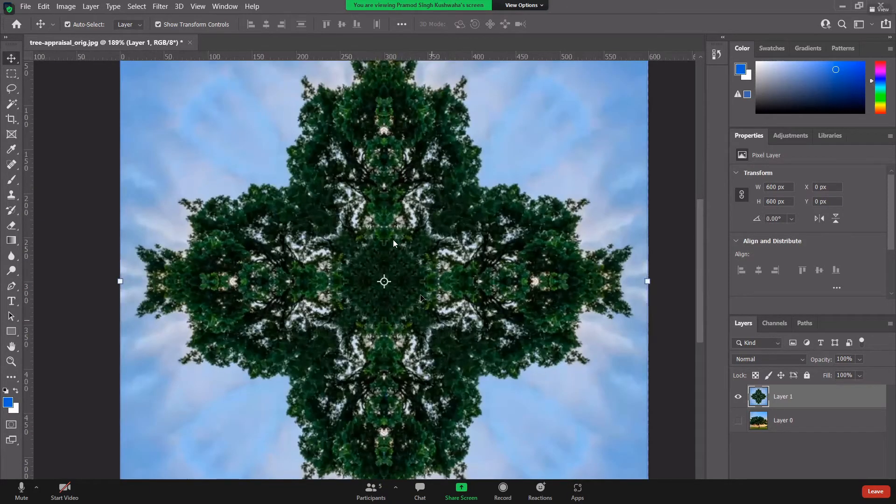
scroll(432, 318, "up", 1)
scroll(420, 297, "down", 2)
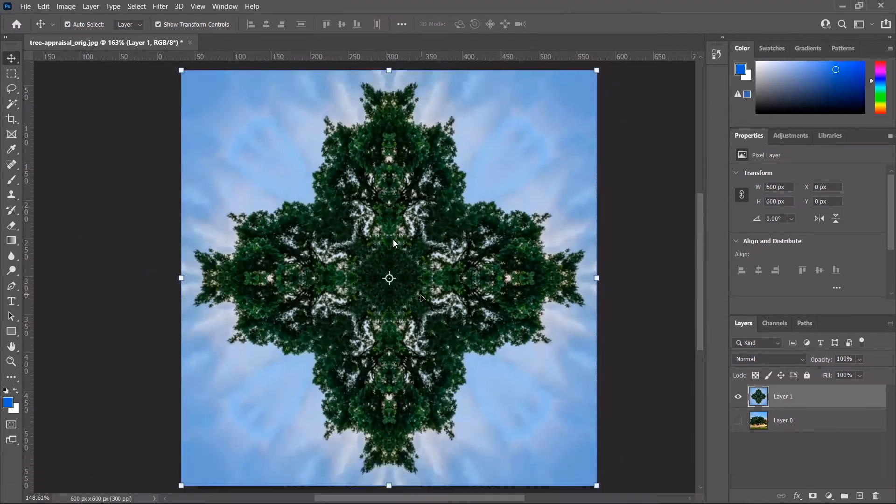
scroll(421, 298, "down", 2)
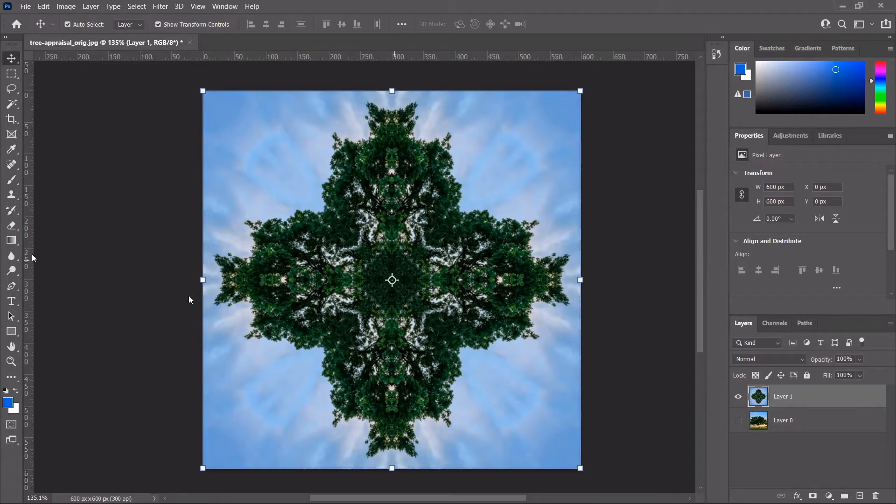
Step: Add guides: vertical at 300 px, horizontal mid-canvas, horizontal at 173.4 px, vertical at 116 px
left_click_drag(30, 254, 393, 345)
left_click_drag(349, 59, 350, 280)
left_click_drag(350, 58, 368, 200)
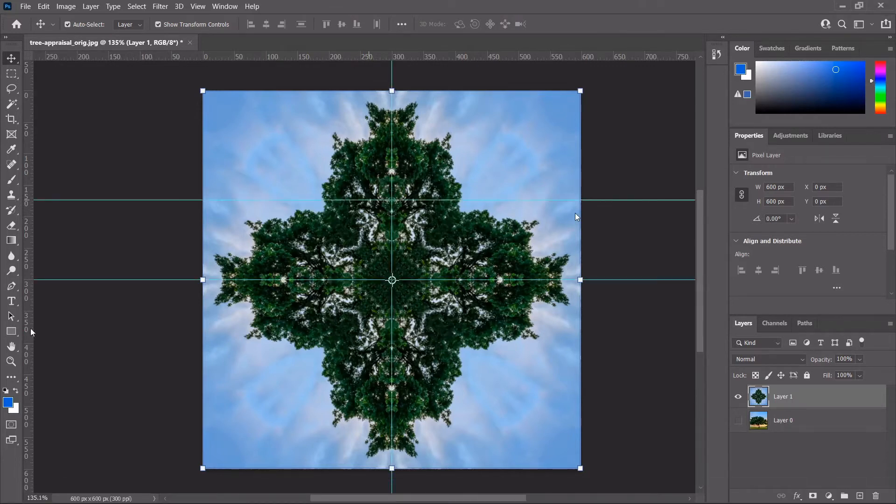
left_click_drag(28, 332, 280, 336)
scroll(268, 203, "up", 5)
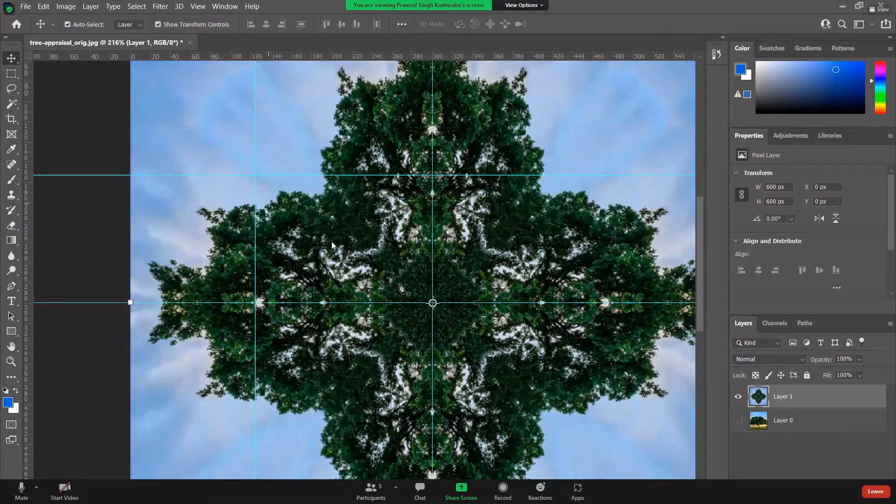
Step: Draw a closed triangular Pen path from the upper-left guide crossing through the canvas centre
key("p")
left_click(256, 175)
left_click(432, 303)
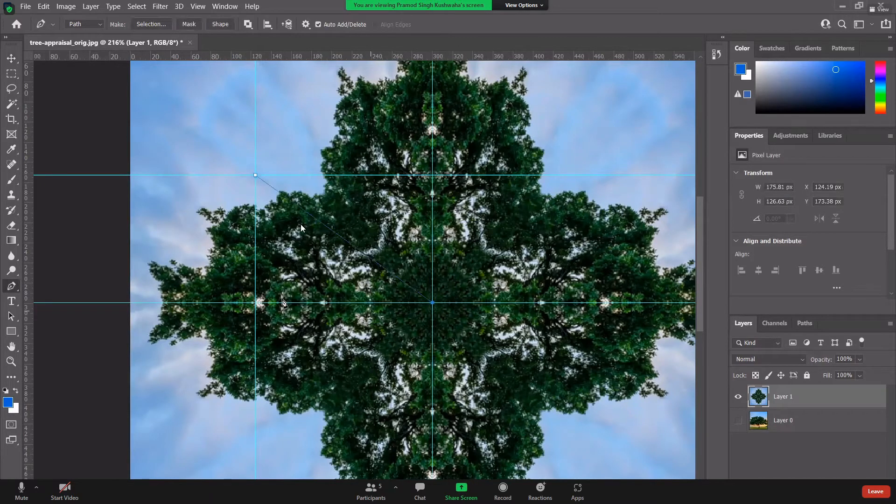
left_click(255, 303)
left_click(255, 176)
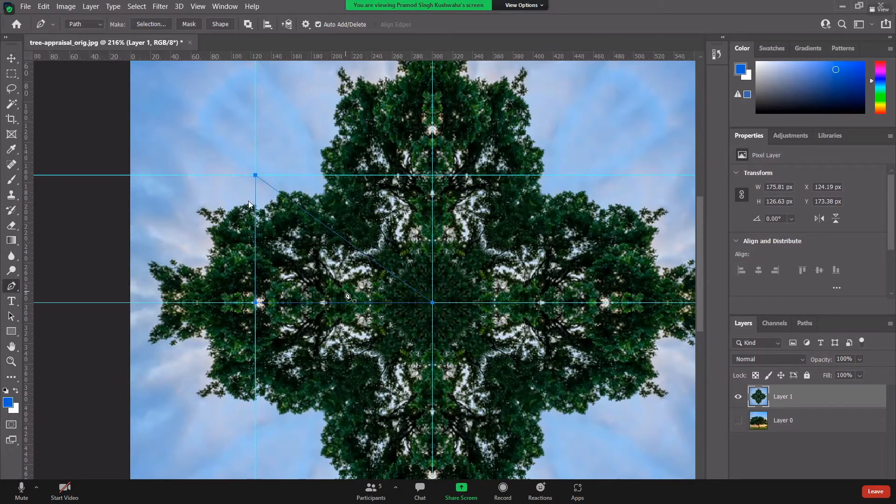
Step: Undo the closing and diagonal path segments, leaving only the first anchor
scroll(346, 295, "down", 1)
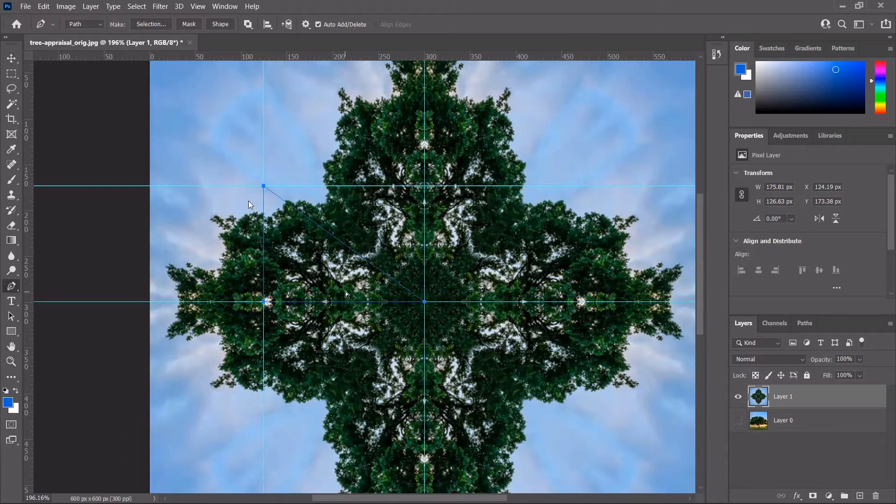
key("ctrl+z")
key("ctrl+z")
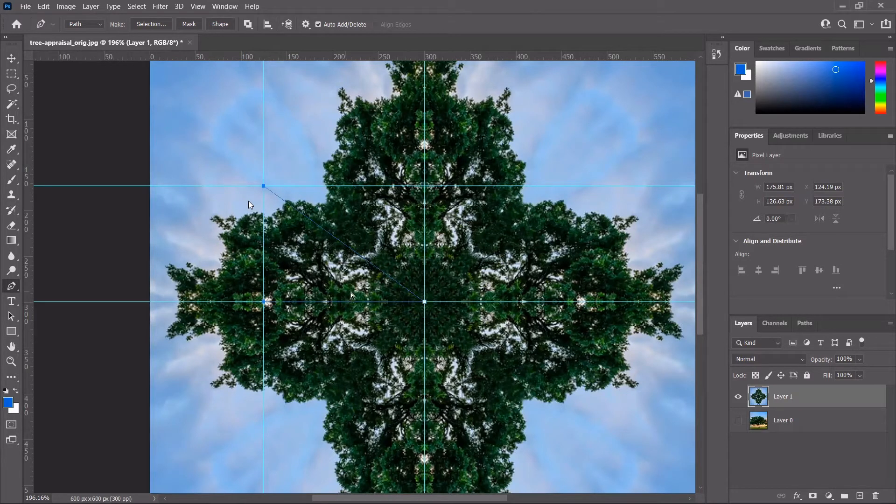
key("ctrl+z")
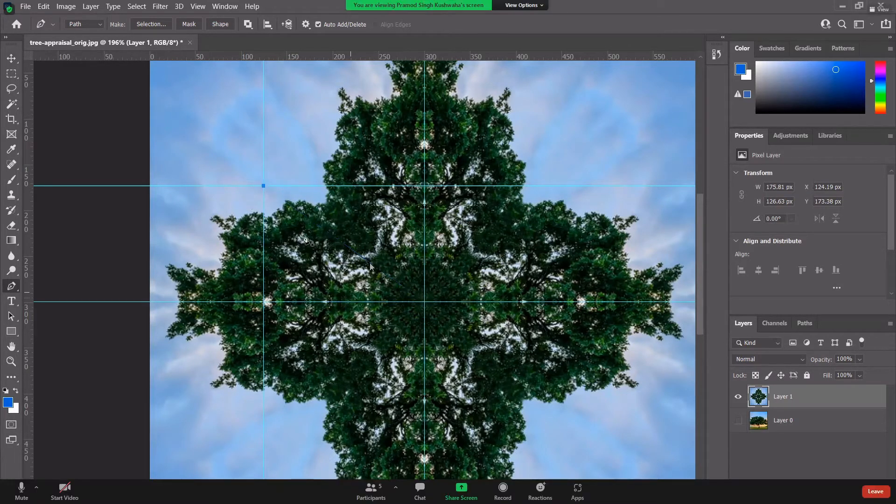
key("ctrl+z")
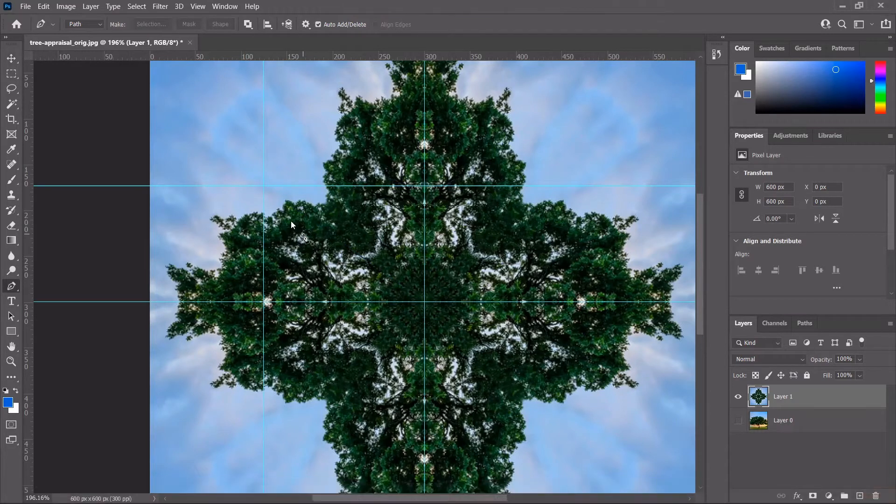
key("ctrl+z")
key("ctrl+z")
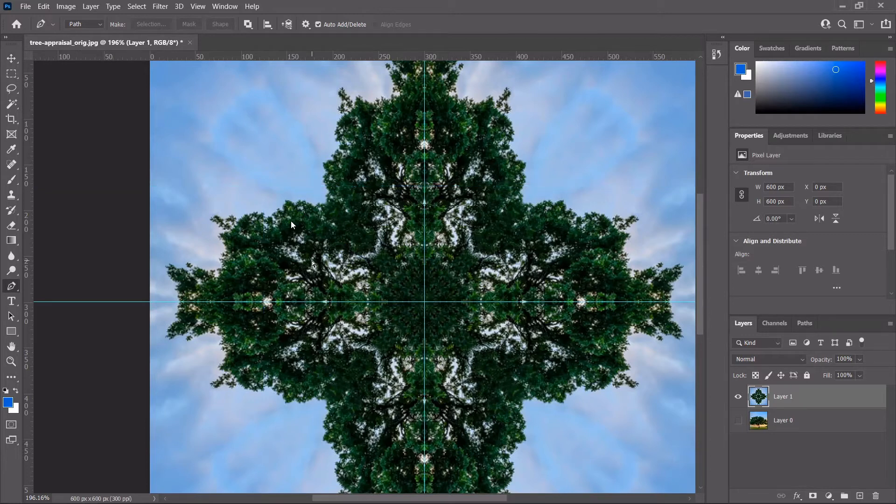
key("ctrl+j")
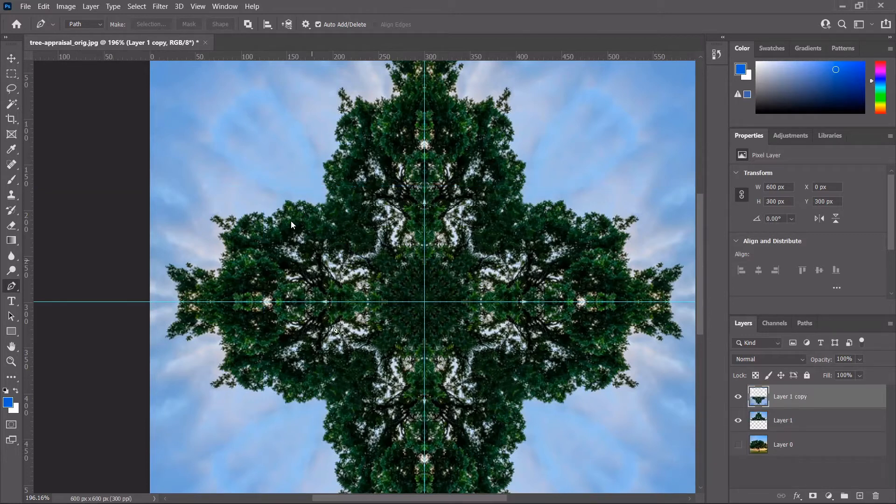
key("ctrl+minus")
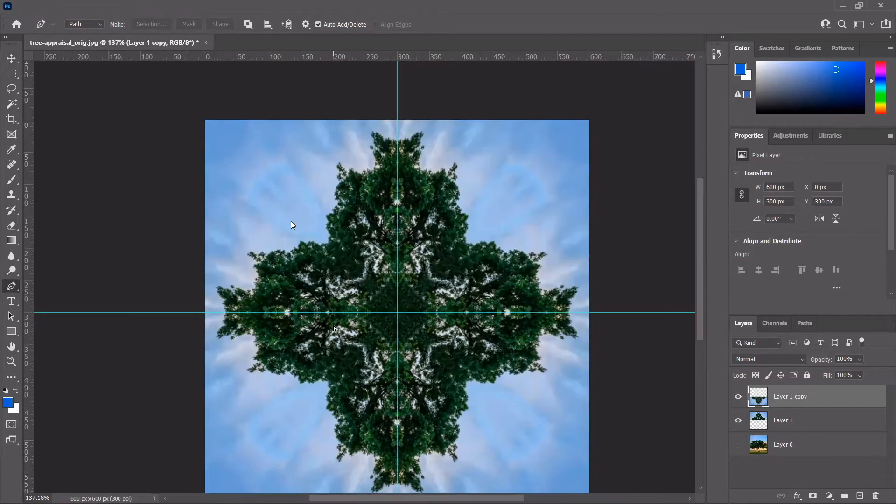
key("ctrl+semicolon")
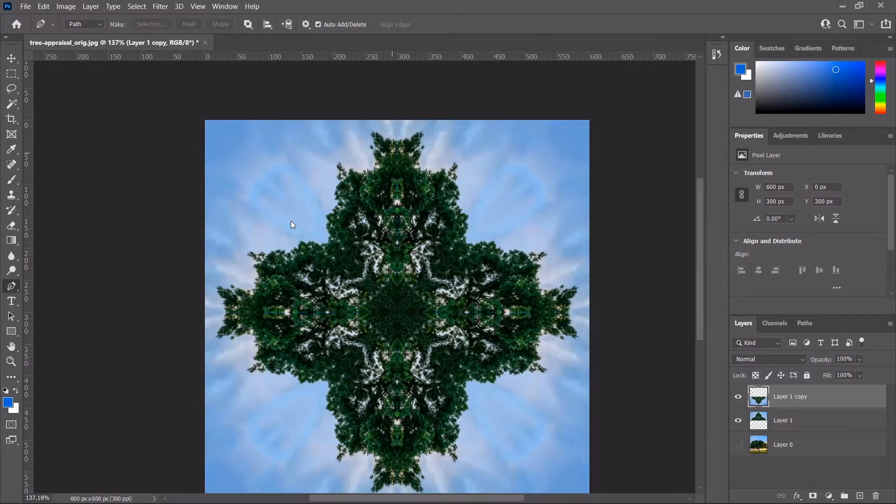
scroll(290, 220, "up", 5)
scroll(290, 220, "down", 5)
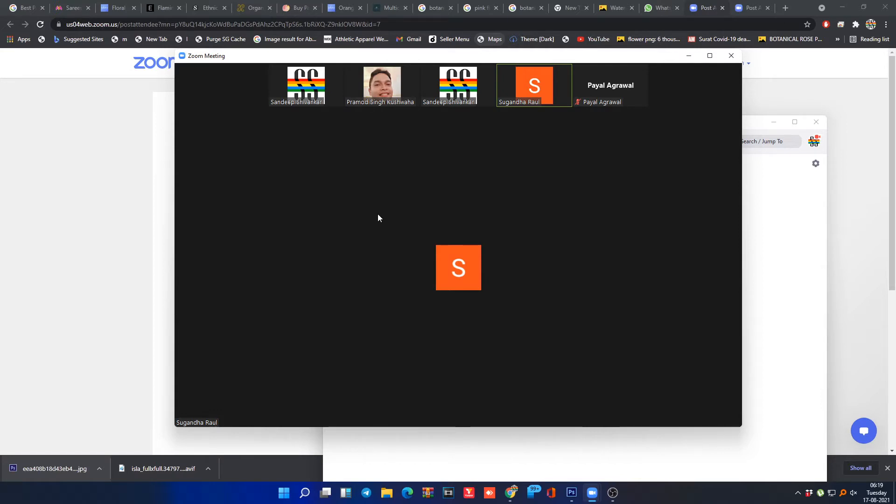
Step: Check the video tiles' options menus, then open the Participants panel listing five attendees
mouse_move(402, 178)
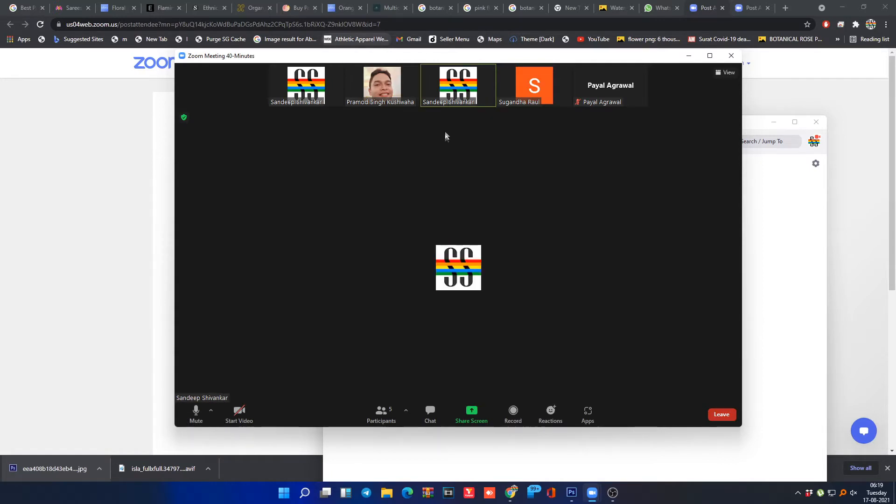
mouse_move(565, 74)
left_click(565, 72)
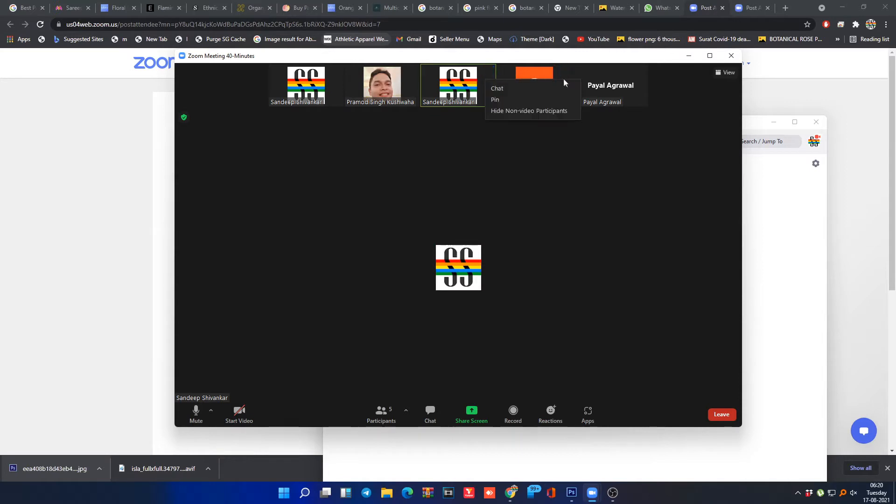
left_click(440, 140)
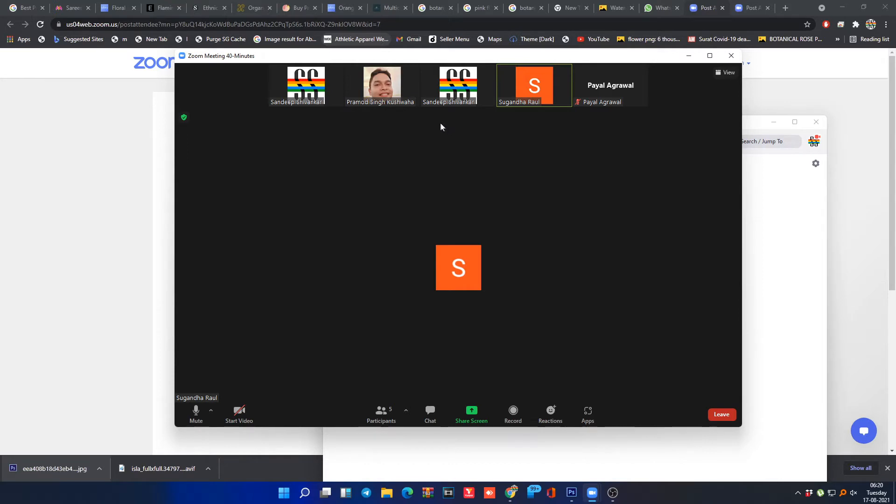
mouse_move(471, 105)
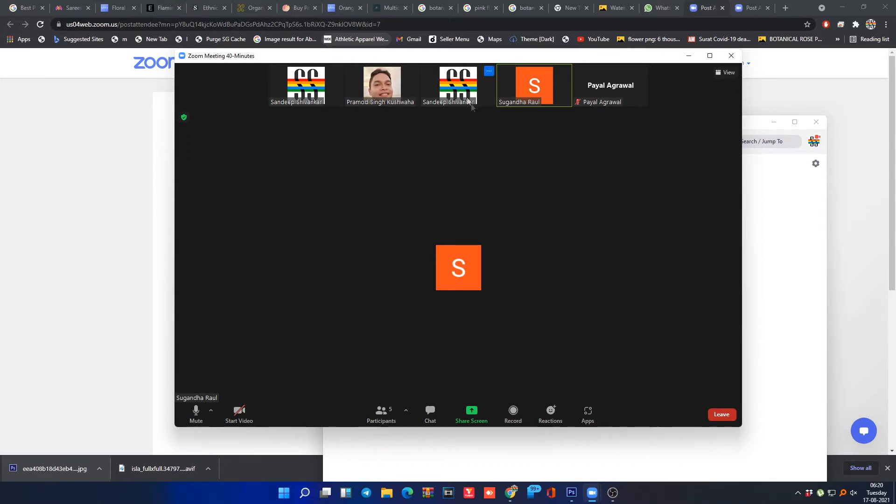
left_click(489, 71)
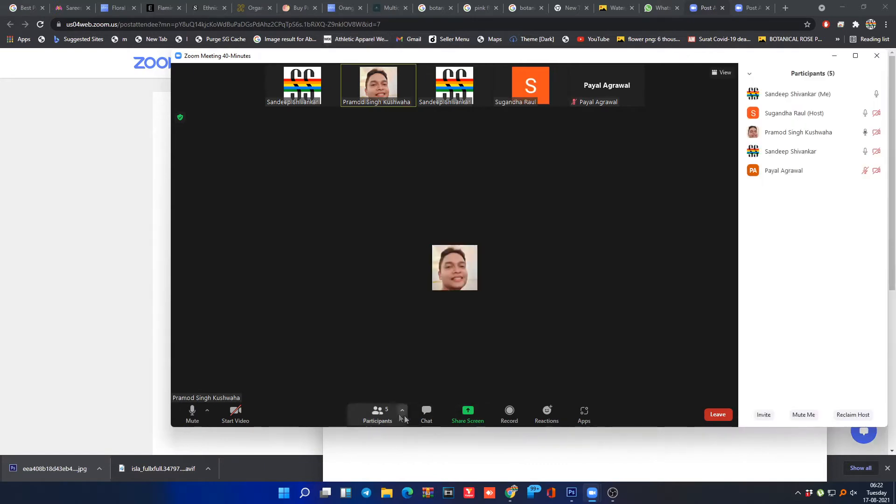
left_click(394, 414)
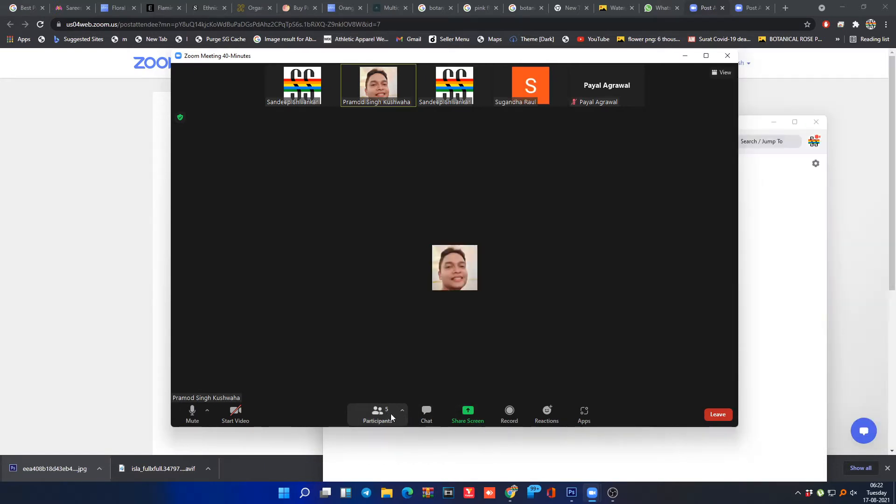
left_click(392, 414)
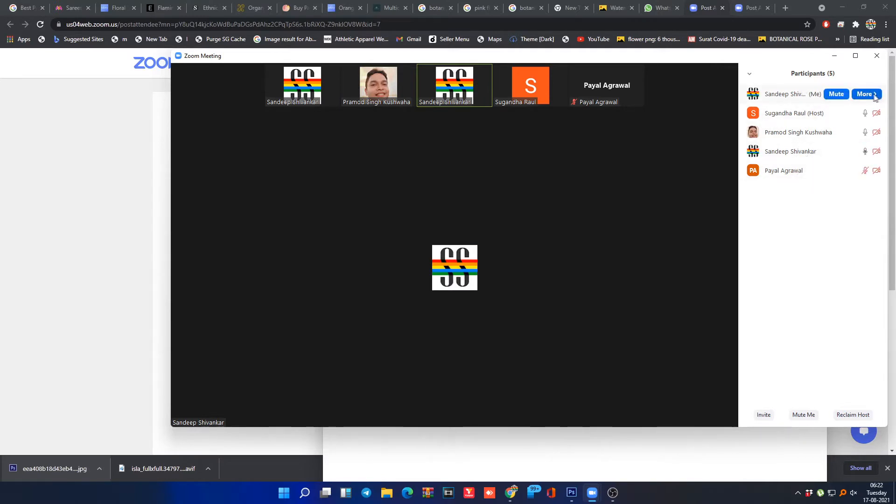
Step: Look at your own participant entry's options, then reclaim host control of the meeting
left_click(874, 96)
left_click(824, 248)
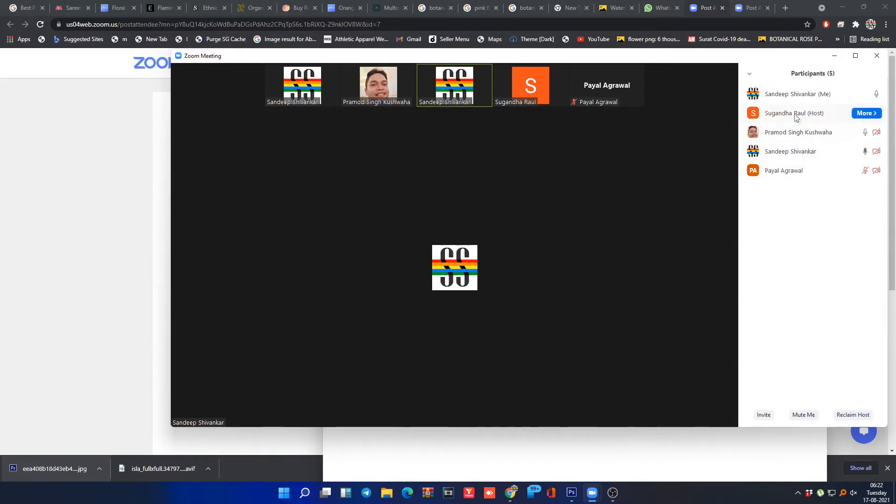
left_click(861, 415)
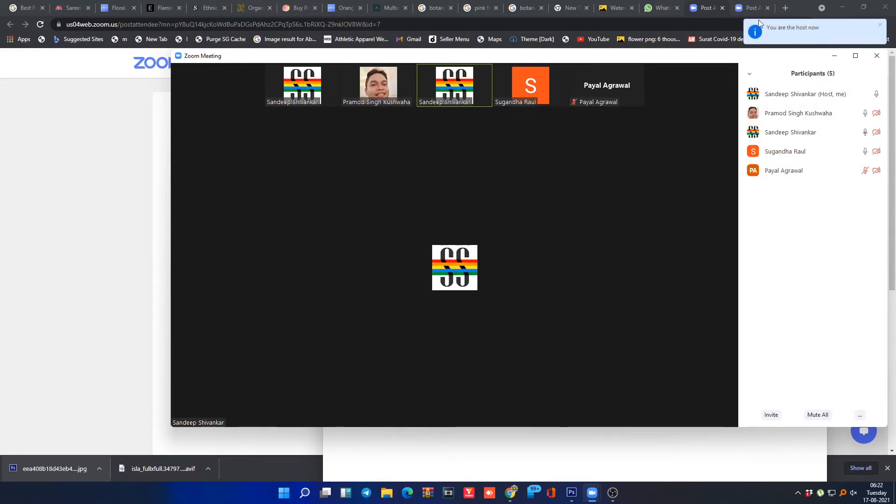
Step: Bring up the Share Screen picker from the meeting toolbar
mouse_move(482, 152)
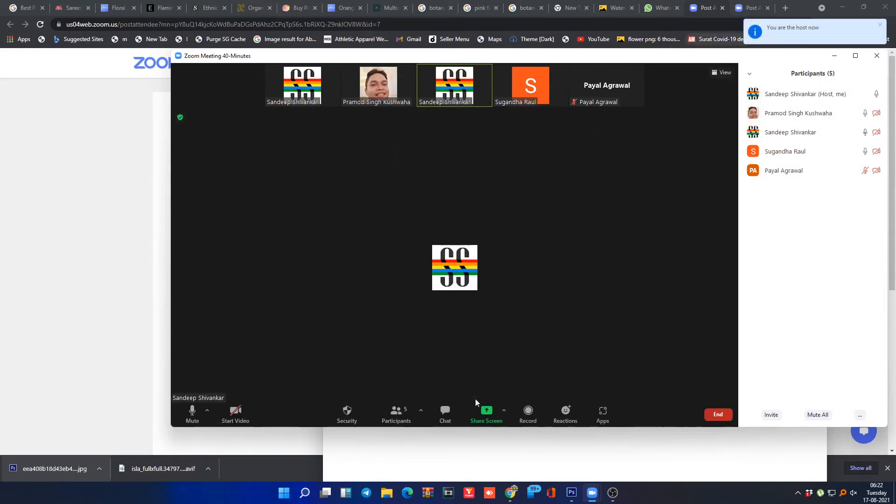
mouse_move(298, 103)
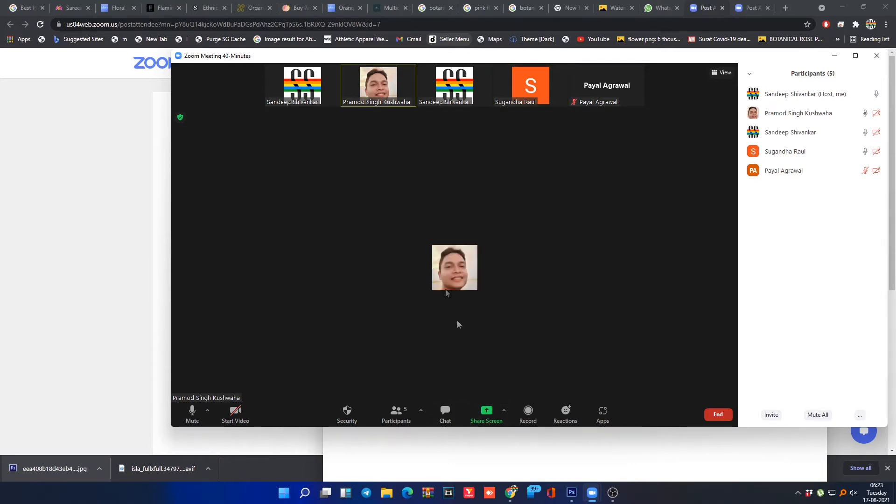
left_click(486, 413)
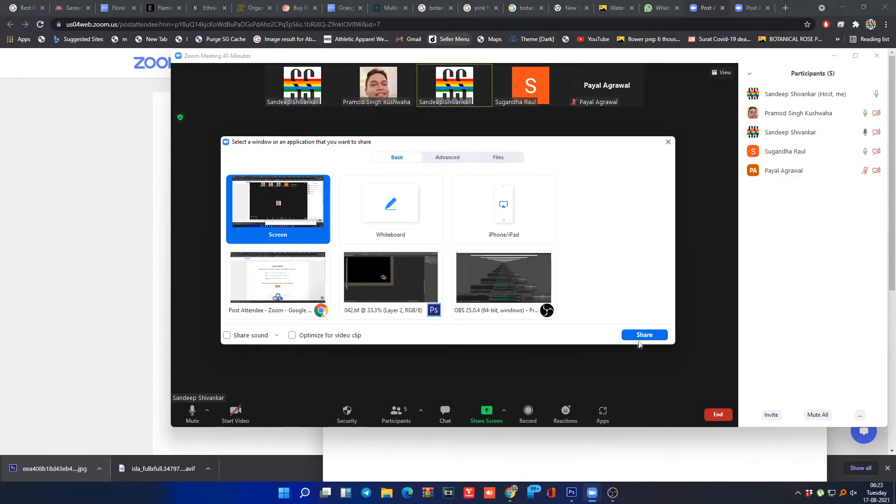
Step: Share the entire screen and bring Photoshop's 042.tif document to the front
left_click(642, 335)
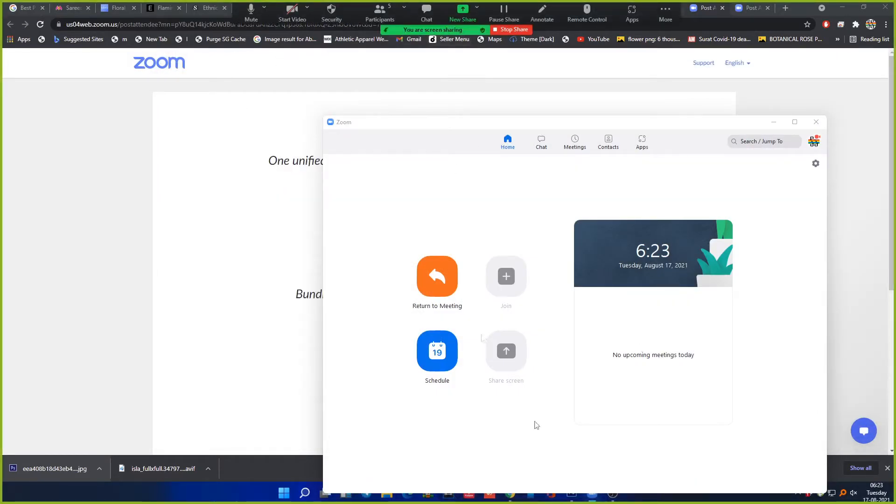
left_click(571, 493)
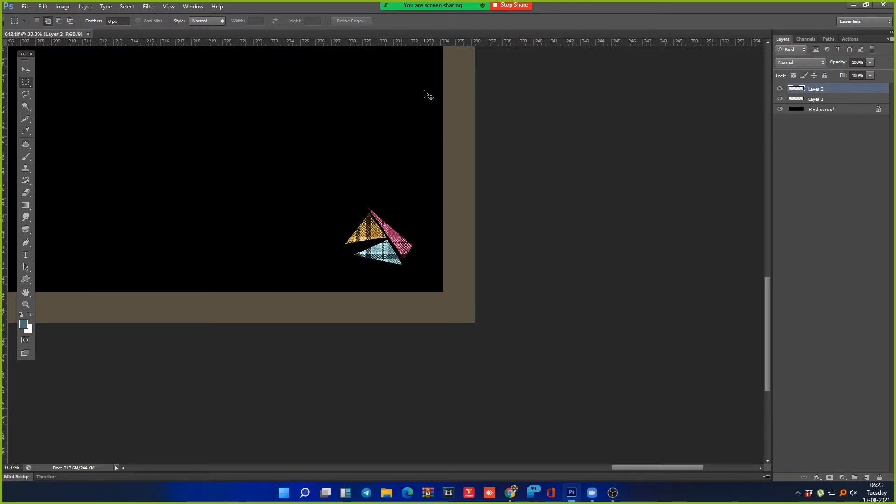
Step: Create a new white document 15 × 15 inches
key("ctrl+n")
key("shift+Tab")
type("30")
key("Tab")
key("shift+Tab")
type("15")
key("Tab")
key("i")
key("Tab")
type("15")
key("Tab")
key("Tab")
key("Return")
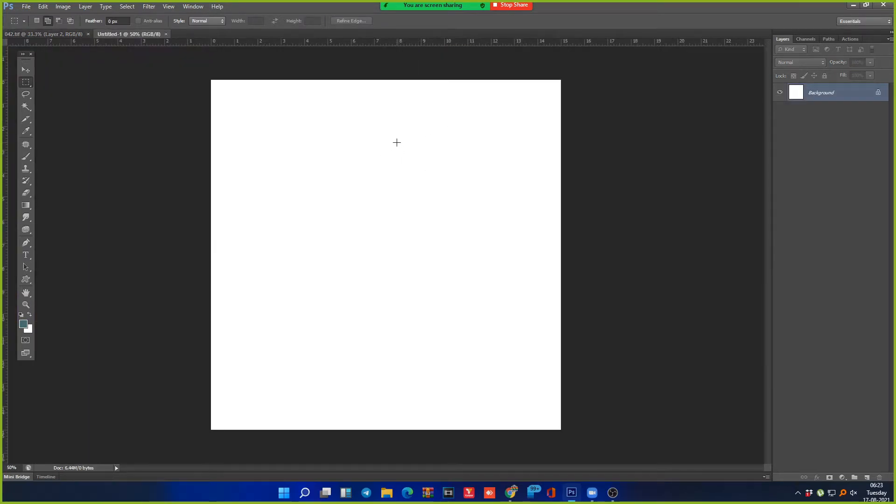
Step: Change the image resolution to 150 pixels per inch in Image Size
key("ctrl+alt+i")
key("alt+r")
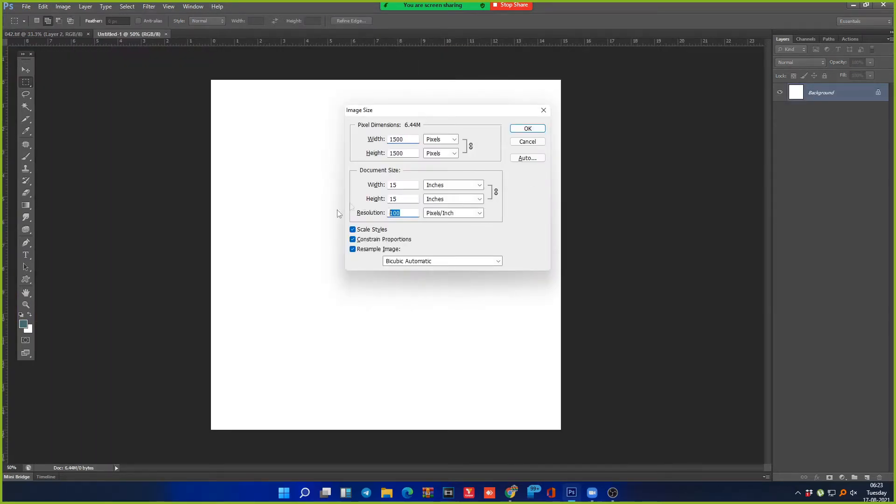
type("150")
key("Return")
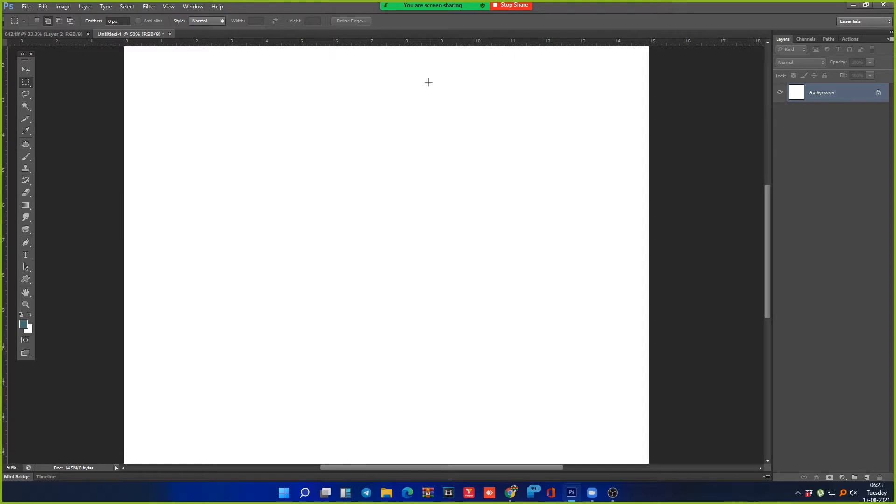
Step: With the Pen tool, centre the canvas and place the petal's first anchor near the top centre
key("p")
left_click_drag(359, 210, 473, 193)
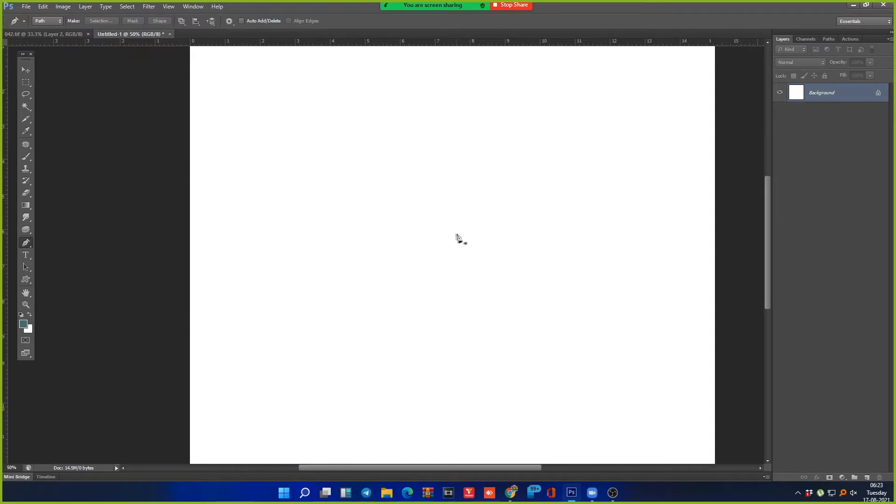
left_click(447, 140)
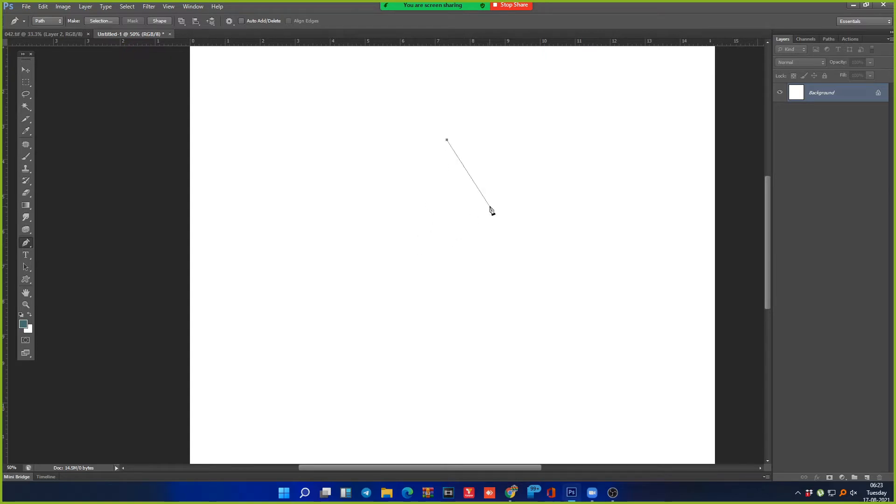
key("Escape")
left_click(430, 136)
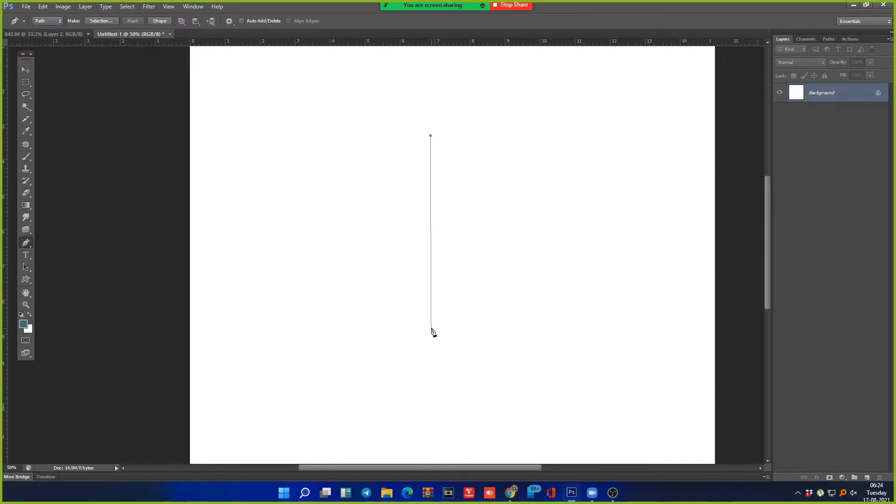
Step: Add a curved bottom anchor below the petal tip, reworking its curve to angle down and left
left_click_drag(431, 328, 529, 410)
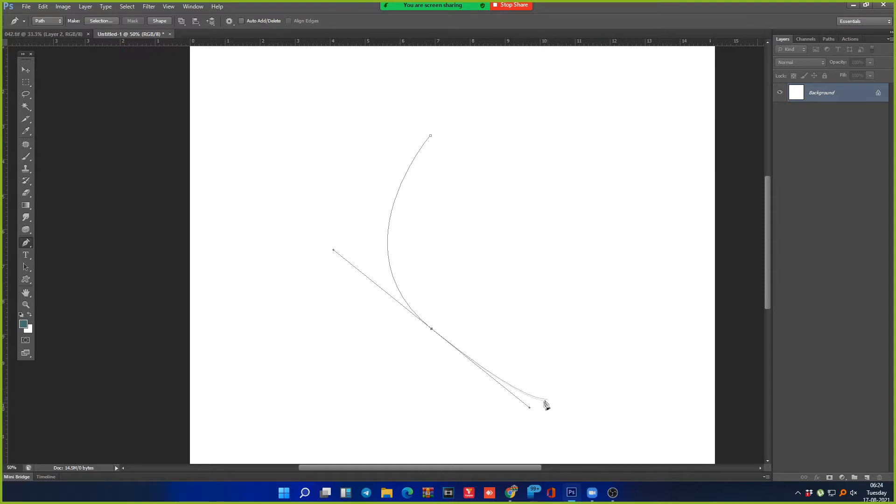
mouse_move(529, 409)
left_mouse_down()
mouse_move(592, 408)
mouse_move(574, 380)
mouse_move(510, 366)
mouse_move(544, 420)
mouse_move(569, 426)
mouse_move(528, 395)
left_mouse_up()
left_click_drag(328, 260, 334, 278)
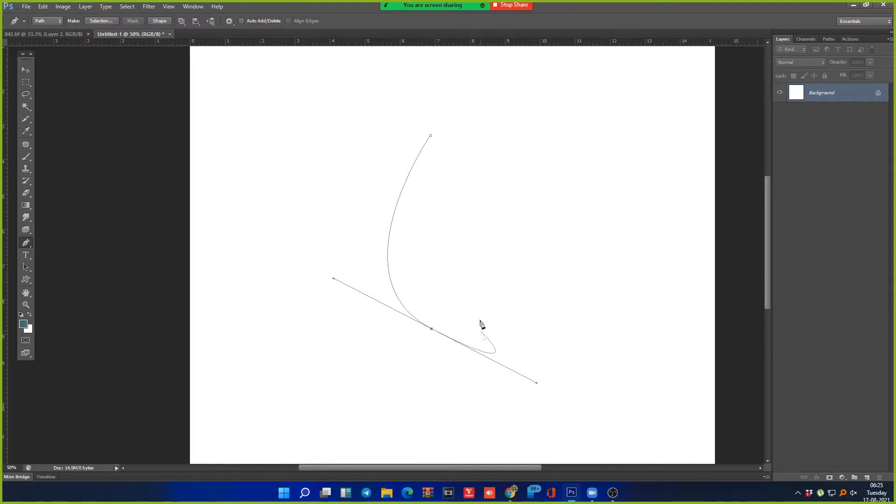
key("ctrl+alt+z")
key("ctrl+alt+z")
key("ctrl+alt+z")
left_click_drag(436, 349, 554, 402)
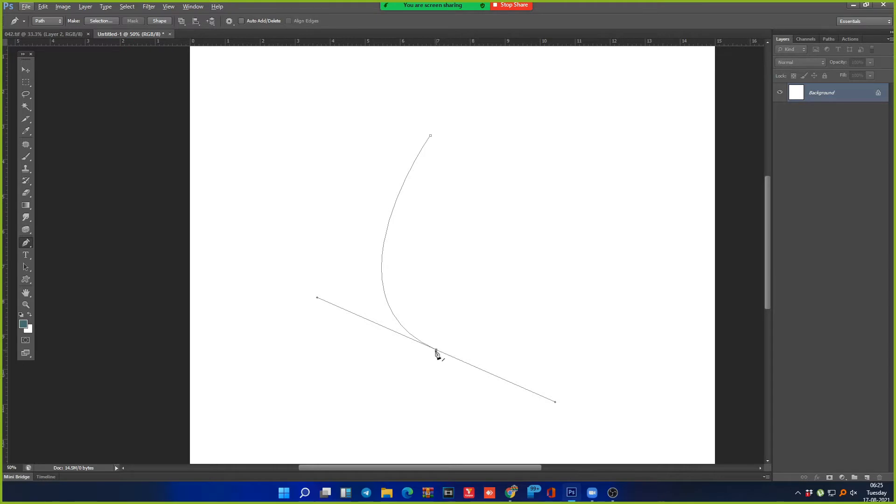
left_click(431, 136)
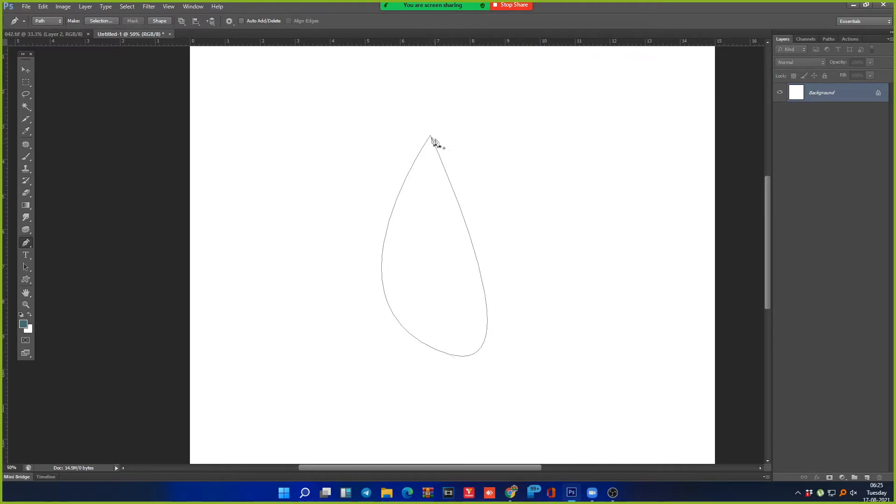
key("ctrl+z")
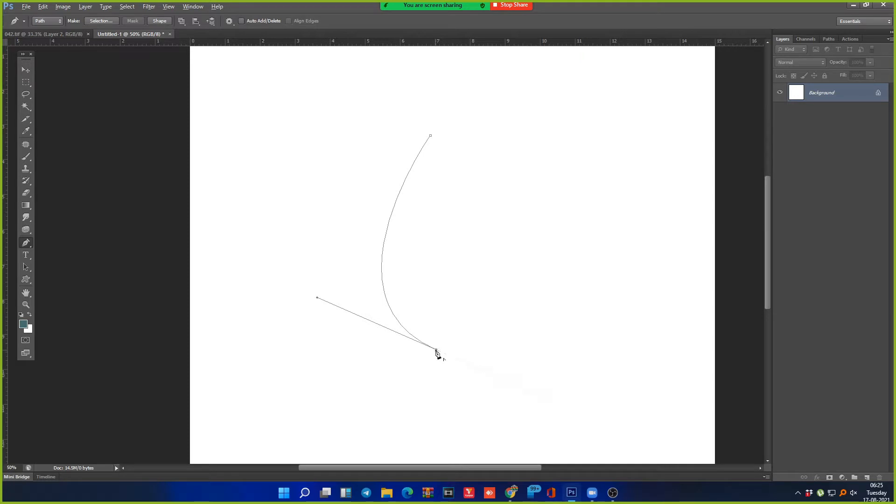
left_click_drag(472, 330, 435, 382)
left_click_drag(470, 358, 406, 388)
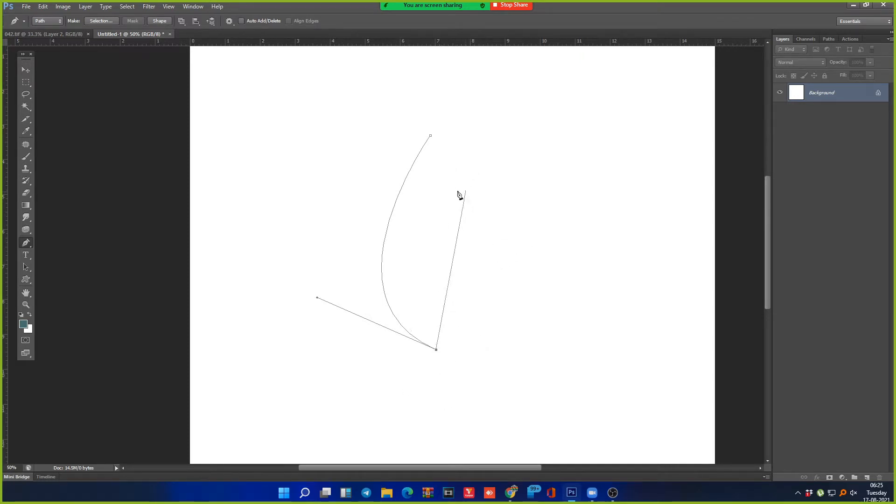
left_click(532, 133, "ctrl")
Step: Close the petal path back at its tip with a curved side, then zoom out
left_click(532, 132)
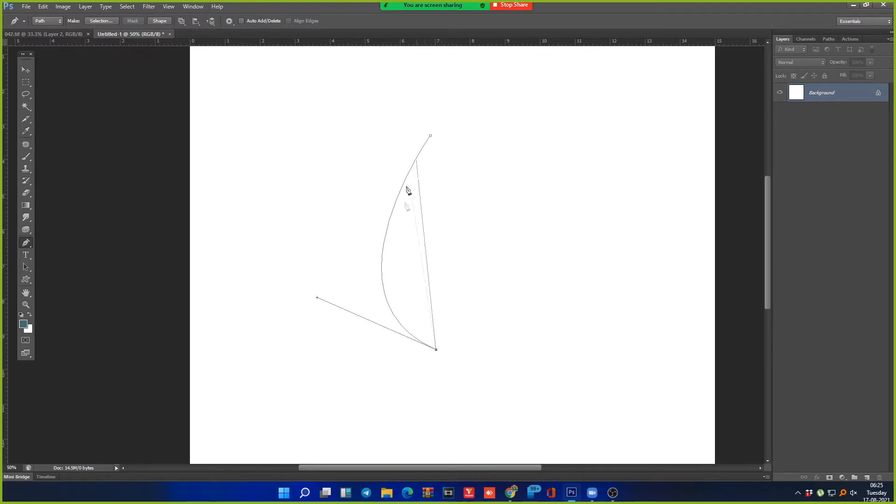
left_click_drag(461, 369, 486, 359)
left_click_drag(459, 301, 546, 279)
left_click_drag(555, 240, 562, 229)
left_click_drag(601, 205, 609, 205)
left_click_drag(635, 220, 646, 214)
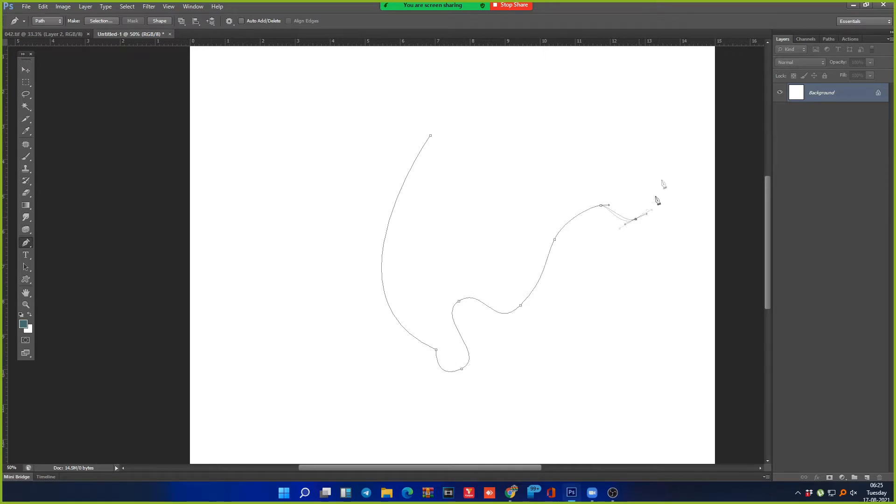
key("ctrl+alt+z")
key("ctrl+alt+z")
key("ctrl+alt+z")
key("ctrl+alt+z")
key("ctrl+alt+z")
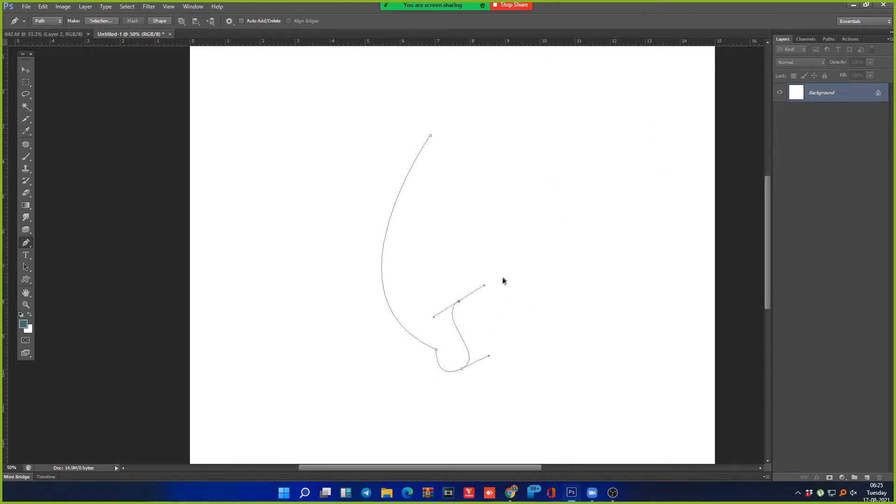
left_click(430, 136)
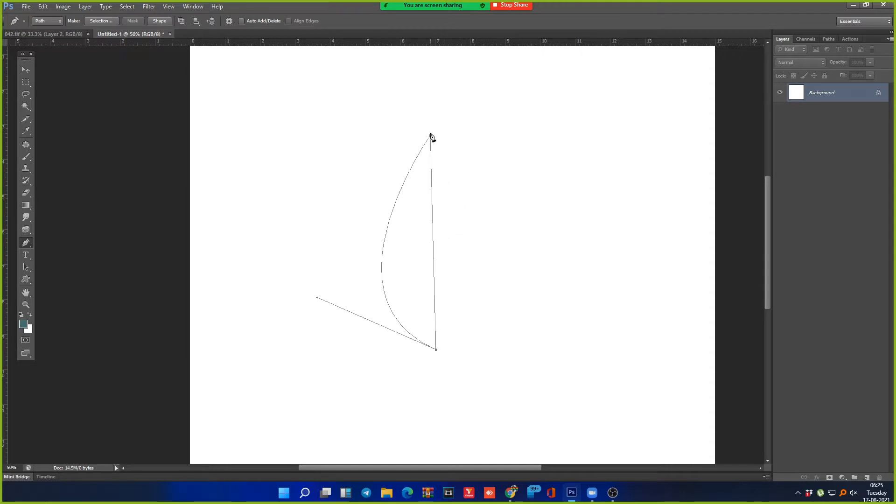
left_click_drag(430, 136, 374, 55)
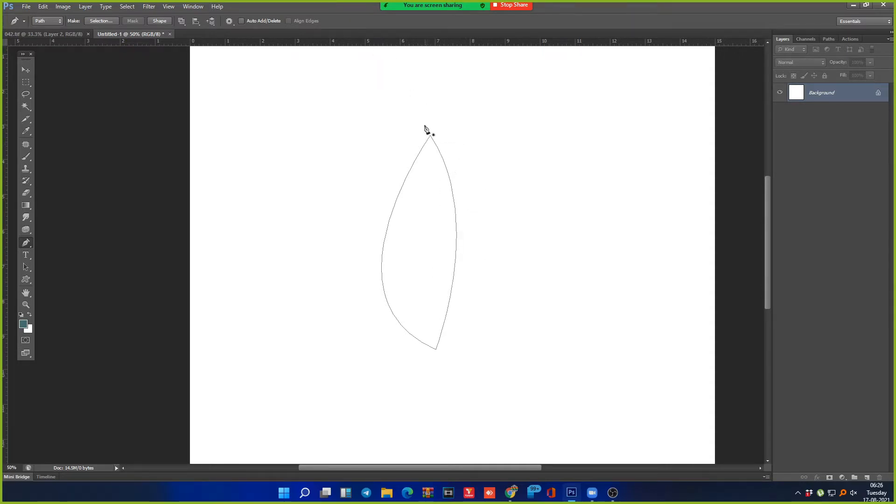
key("ctrl+minus")
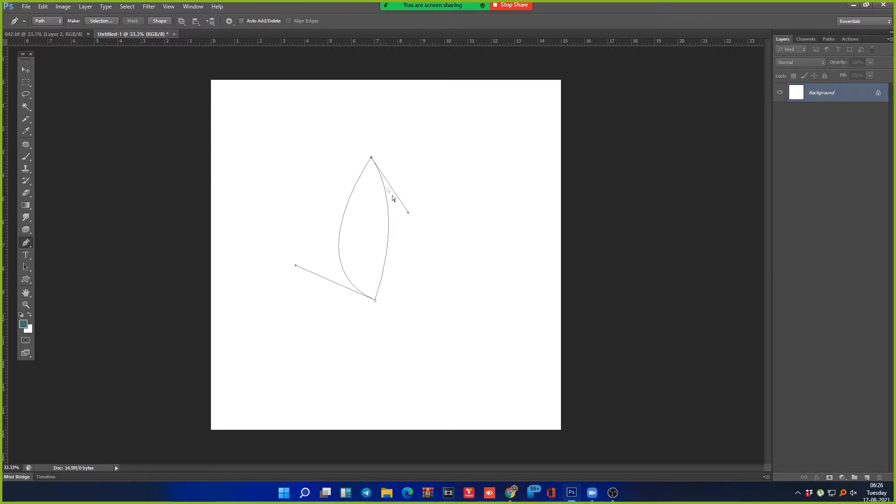
Step: Adjust the direction handles on both petal sides into an even teardrop, then deselect the path
left_click_drag(409, 216, 439, 270)
left_click_drag(299, 263, 300, 271)
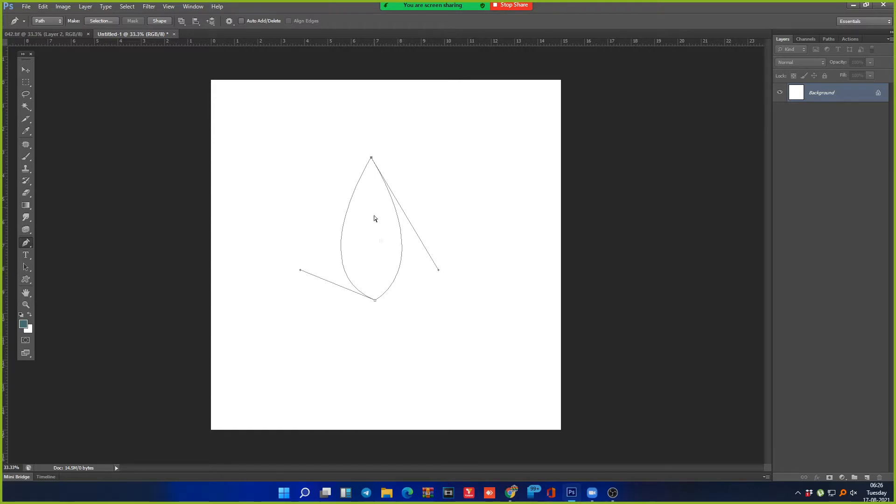
mouse_move(439, 274)
left_mouse_down()
mouse_move(432, 262)
mouse_move(439, 270)
left_mouse_up()
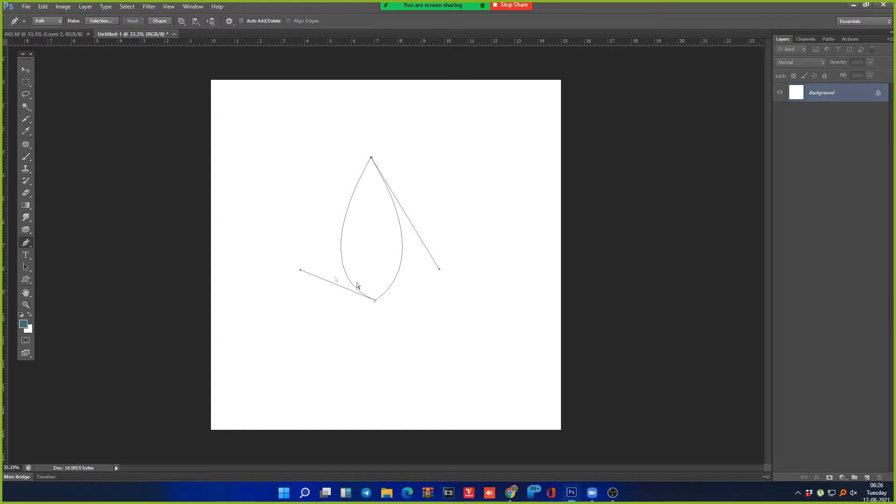
left_click_drag(300, 270, 301, 263)
left_click(409, 321, "ctrl")
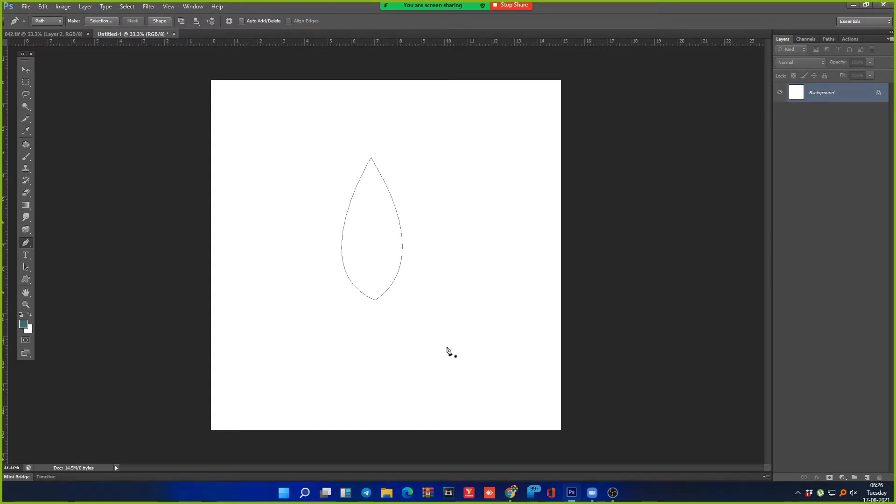
Step: Load the petal path as a selection and fill it black after resetting default colours
key("ctrl+Return")
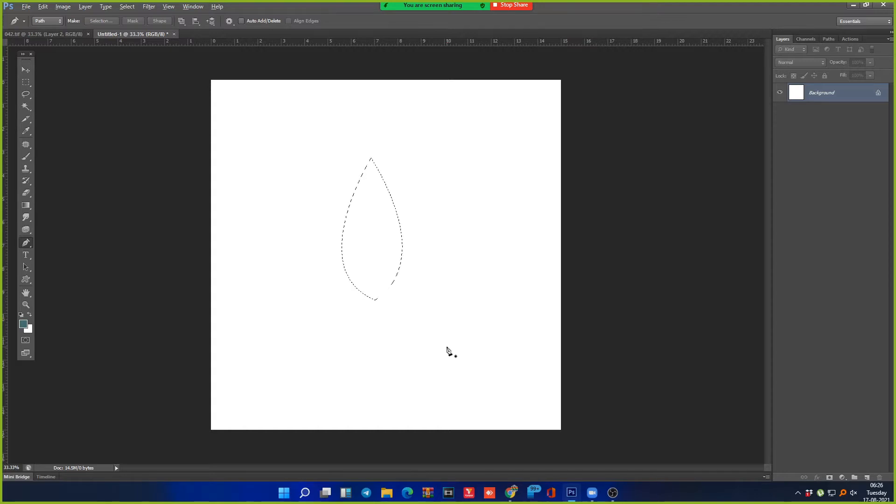
key("alt+BackSpace")
key("ctrl+d")
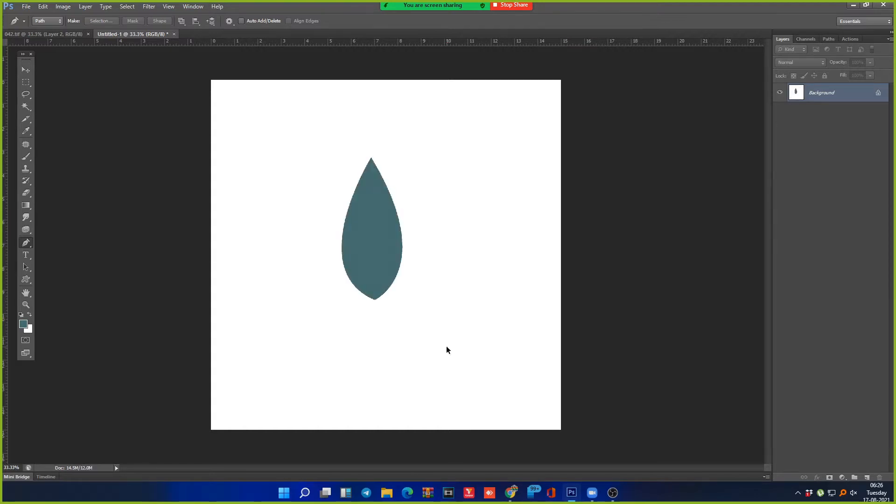
key("d")
key("alt+BackSpace")
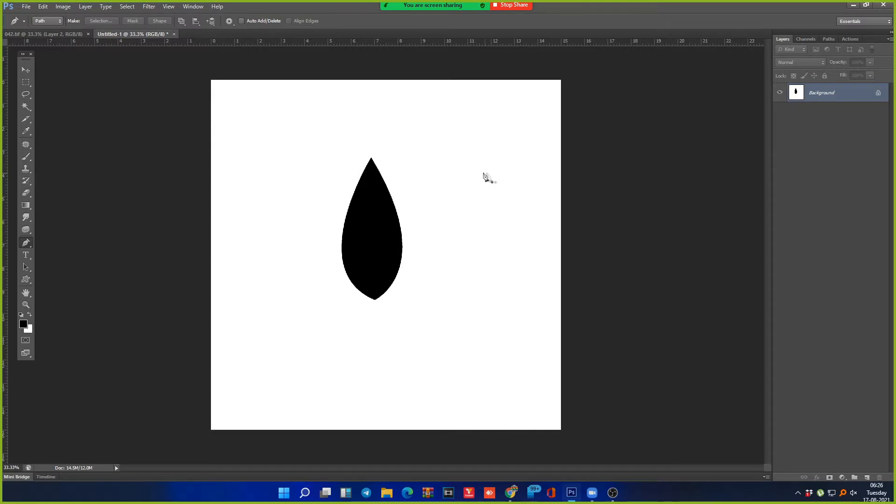
left_click(438, 158)
Step: Discard a stray path and return from Add Anchor Point Tool to the standard Pen tool
left_click_drag(466, 202, 463, 251)
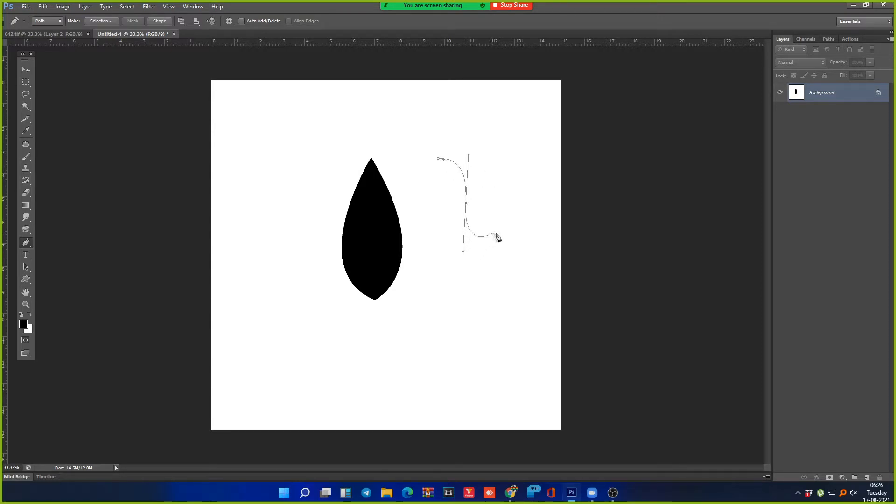
key("alt")
key("Escape")
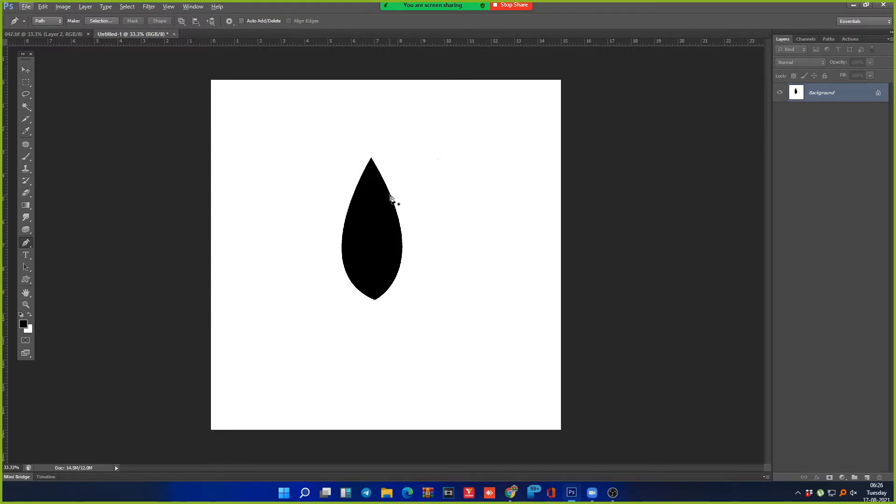
right_click(25, 242)
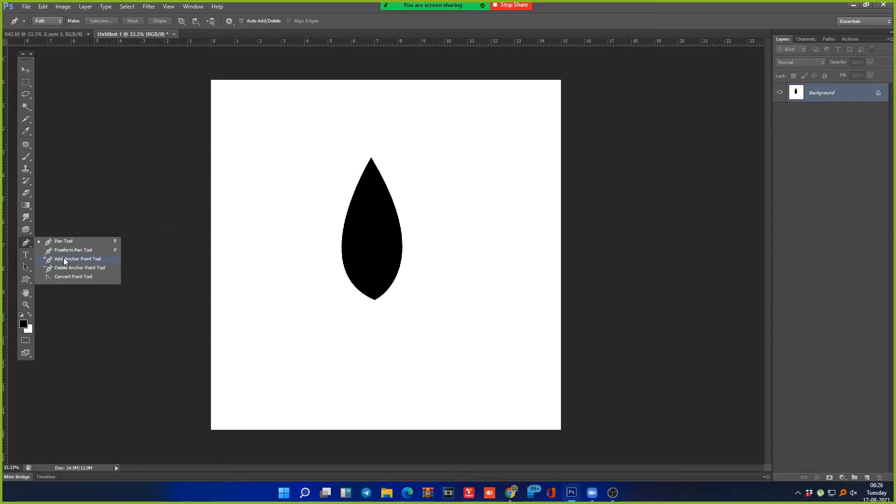
left_click(63, 259)
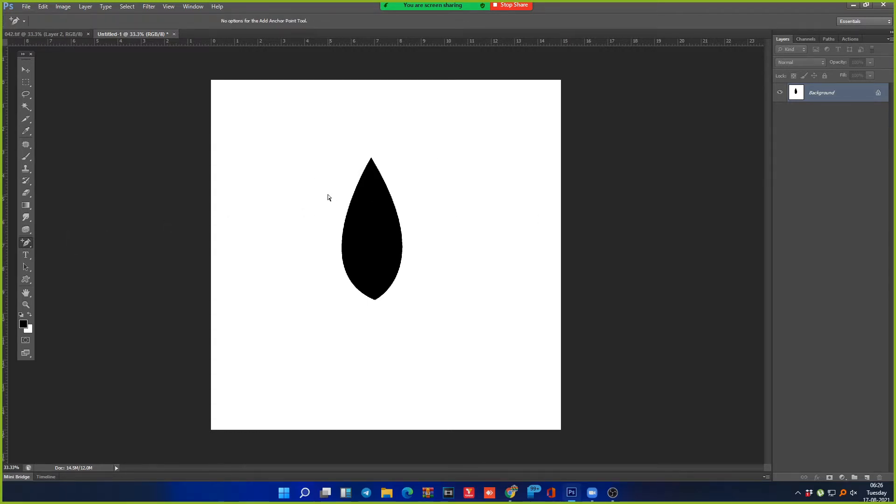
right_click(29, 241)
left_click(60, 242)
Step: Draw a two-point arc from the upper left curving down past the petal's right side
left_click_drag(286, 182, 317, 175)
left_click_drag(447, 207, 452, 219)
left_click_drag(460, 273, 459, 284)
left_click_drag(478, 314, 487, 314)
left_click_drag(496, 313, 502, 309)
left_click_drag(336, 110, 494, 315)
key("Escape")
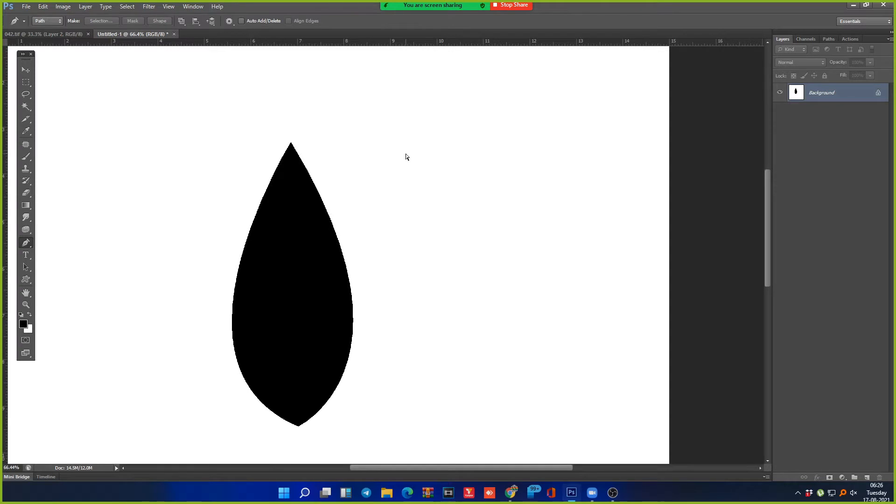
key("ctrl+minus")
key("ctrl+minus")
left_click(274, 124)
left_click_drag(459, 253, 482, 410)
key("Escape")
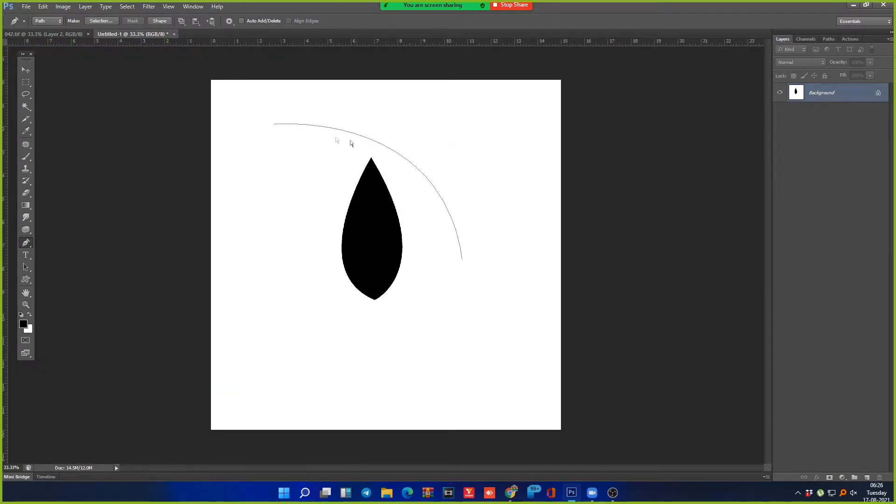
Step: Shift the arc's start point right and angle its end anchor's handles steeply downward
left_click(463, 259)
left_click_drag(273, 126, 299, 128)
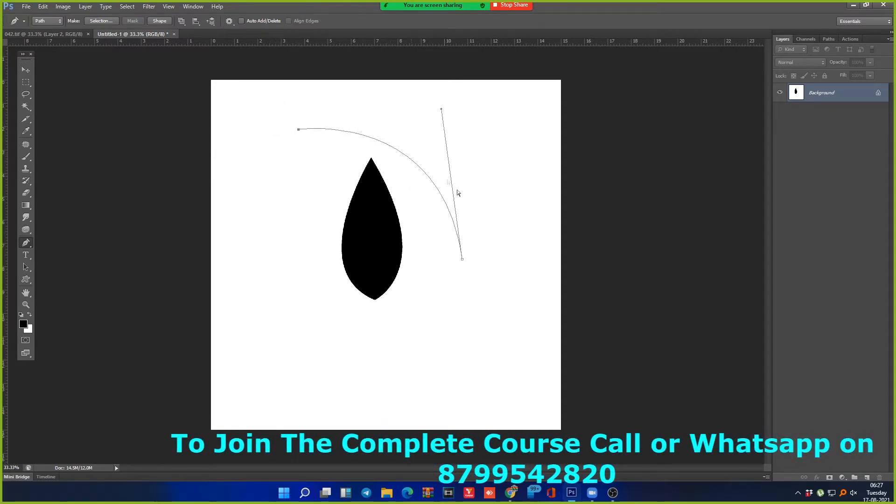
left_click_drag(440, 109, 460, 118)
left_click(463, 262)
mouse_move(442, 108)
left_mouse_down()
mouse_move(452, 128)
mouse_move(420, 156)
mouse_move(426, 105)
left_mouse_up()
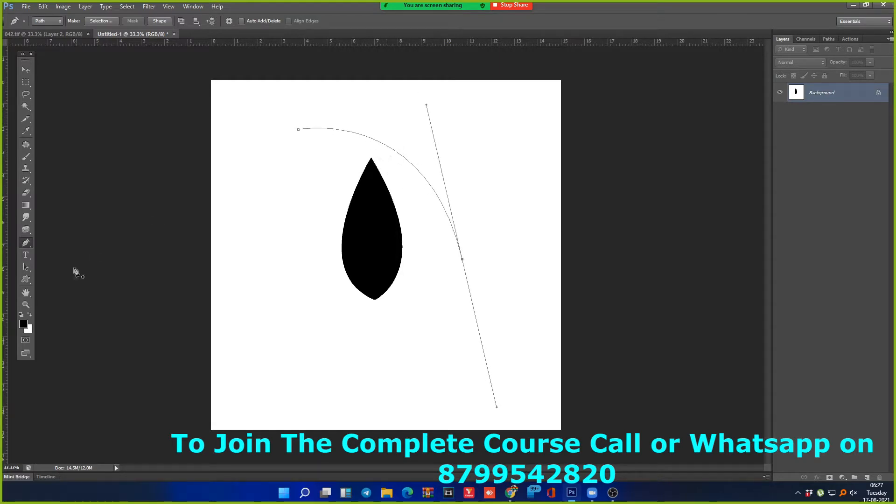
Step: With Add Anchor Point Tool, trial-bend the arc at two new anchors, then undo
right_click(34, 241)
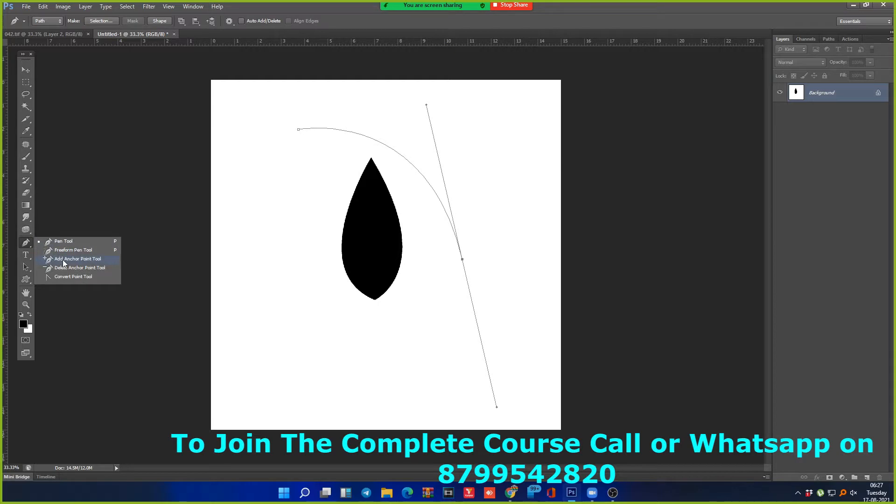
left_click(63, 261)
left_click(382, 143)
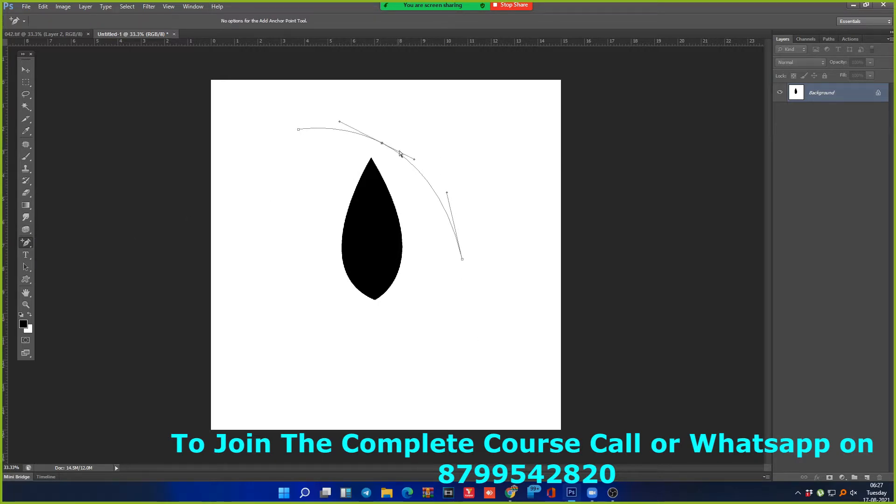
left_click_drag(413, 161, 391, 186)
left_click(425, 198)
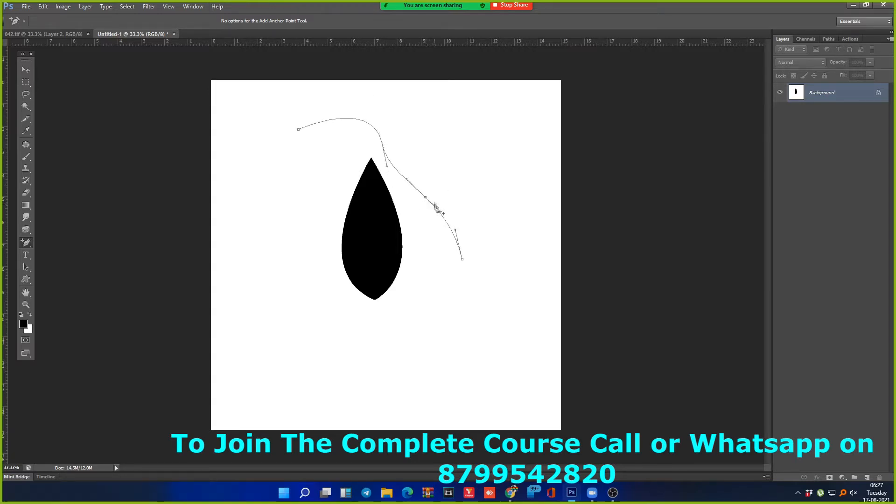
left_click_drag(441, 212, 460, 183)
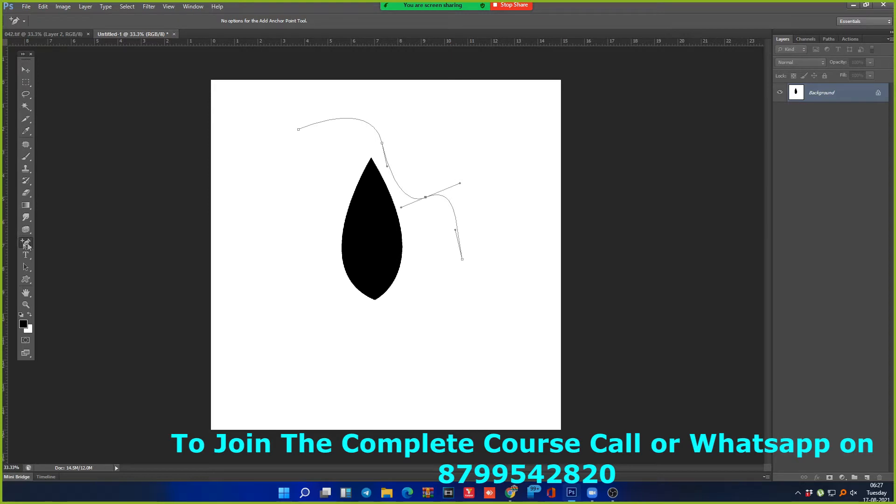
key("ctrl+alt+z")
key("ctrl+alt+z")
key("ctrl+alt+z")
key("ctrl+alt+z")
key("ctrl+alt+z")
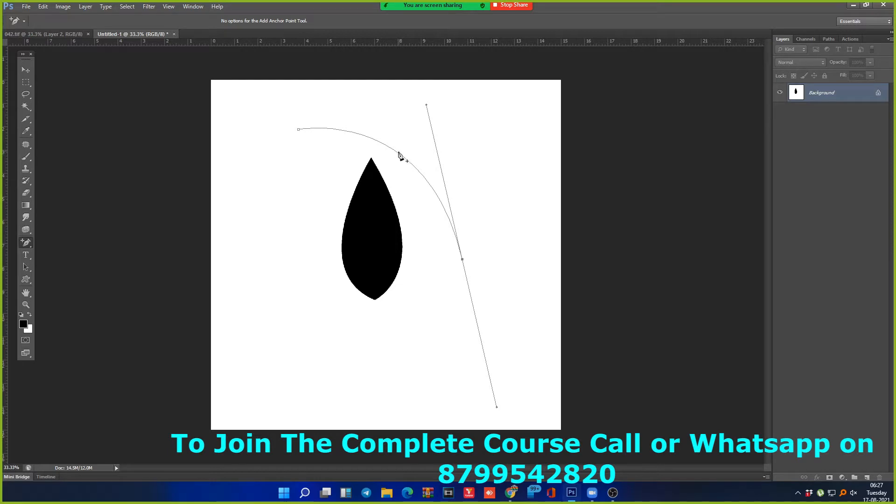
Step: Add three anchors along the arc and drag them into a wavy curve dipping to the petal tip
left_click(397, 153)
left_click(434, 192)
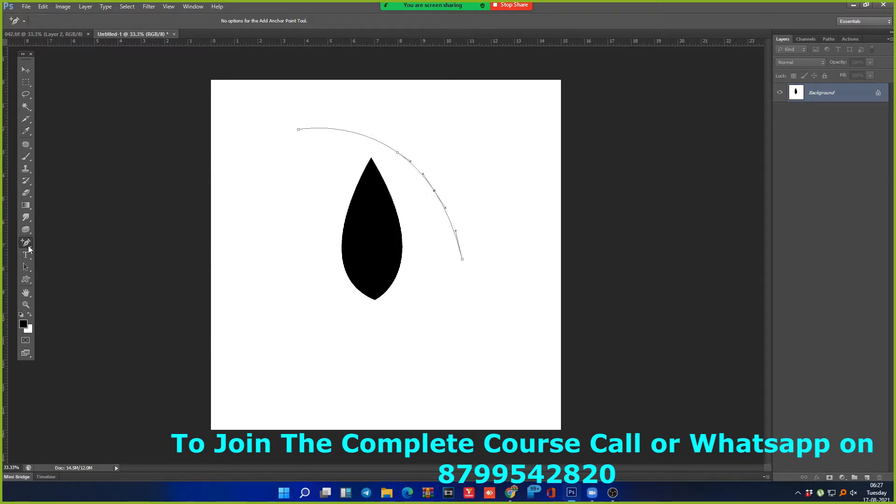
left_click(356, 133)
left_click_drag(397, 155, 428, 148)
left_click_drag(437, 196, 412, 232)
left_click_drag(350, 138, 347, 181)
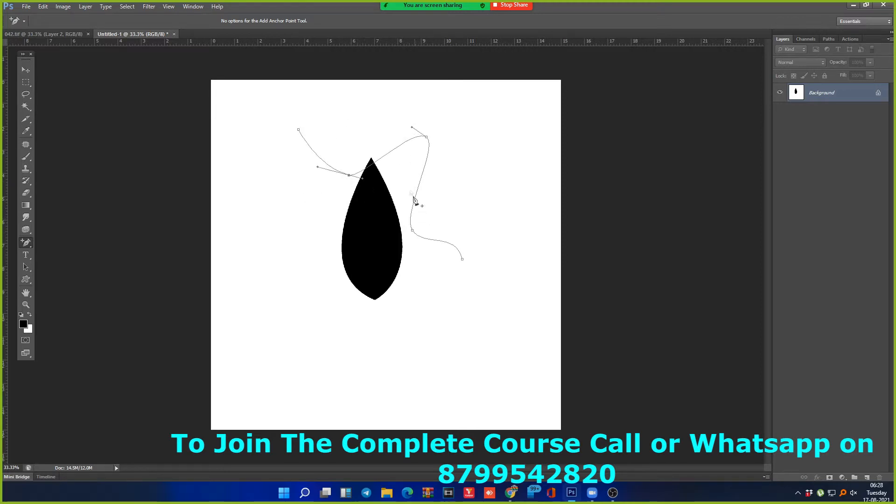
right_click(31, 243)
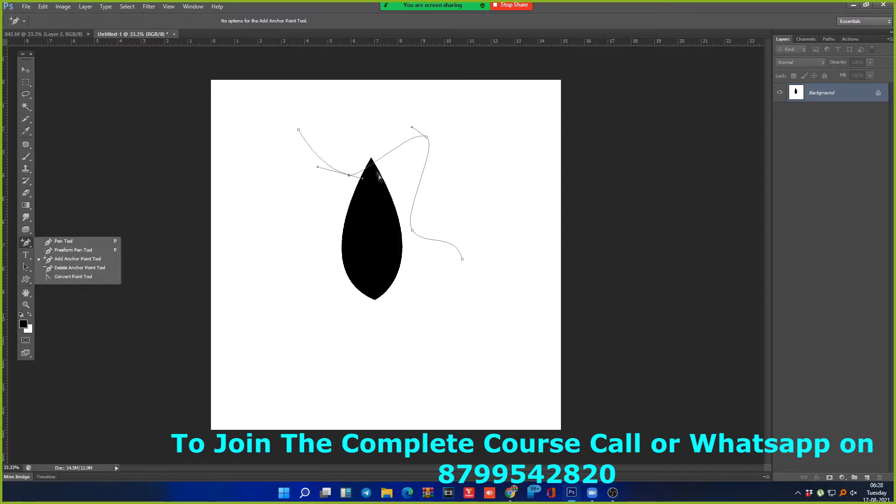
Step: Delete the three added anchors with Delete Anchor Point Tool and smooth the arc's end handle
left_click(74, 268)
key("alt")
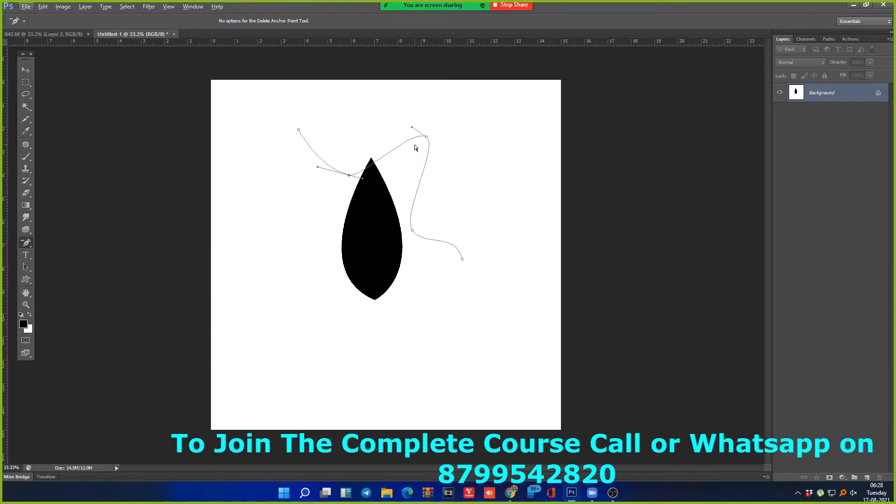
key("alt")
left_click(426, 137)
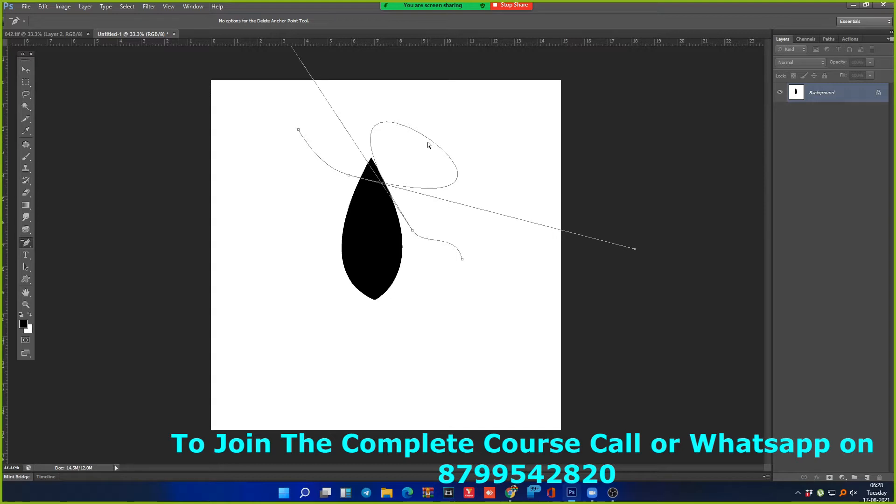
left_click(348, 176)
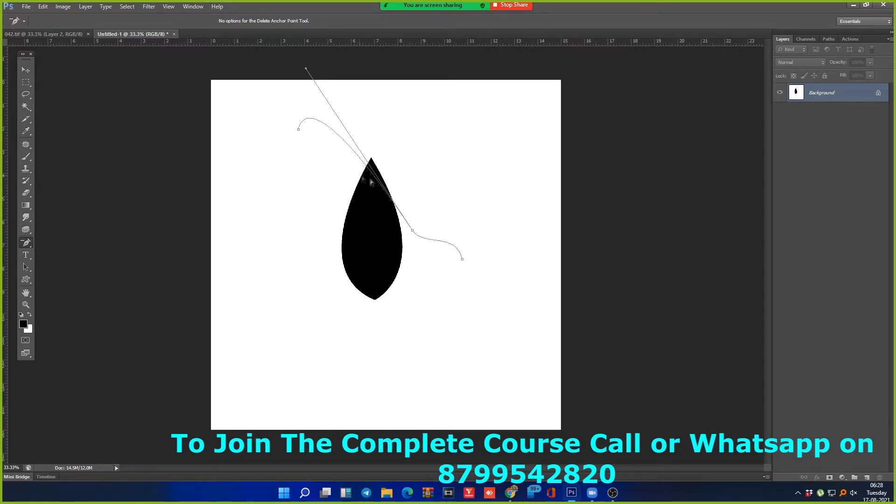
left_click(414, 232)
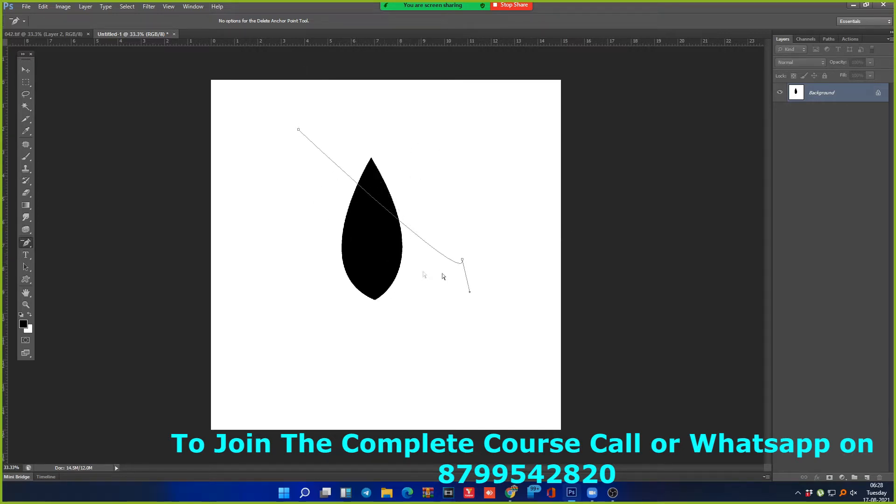
left_click_drag(469, 292, 433, 92)
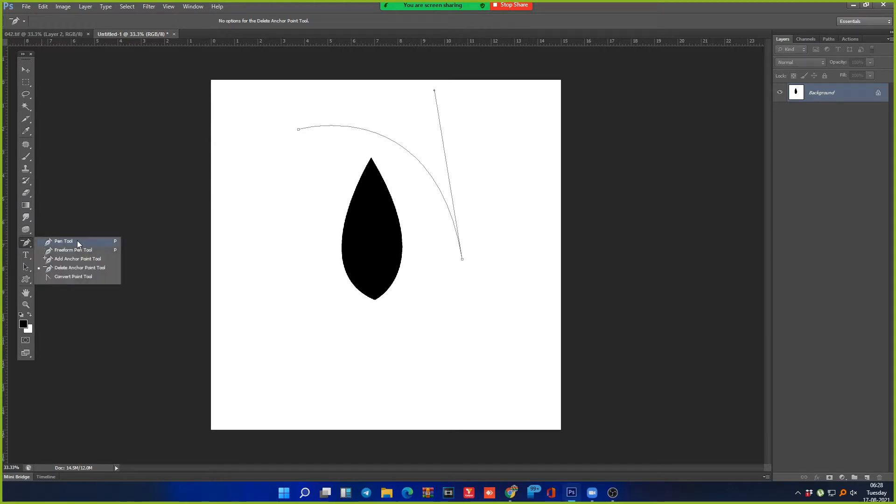
Step: Try an S-curve via an added anchor, delete it, then undo the edits to clear the trial arc
left_click(77, 259)
left_click(363, 129)
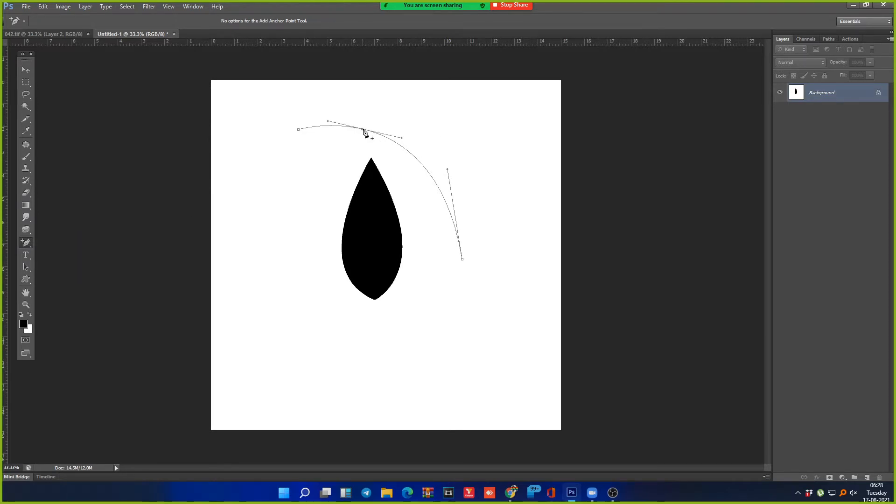
left_click_drag(403, 139, 398, 98)
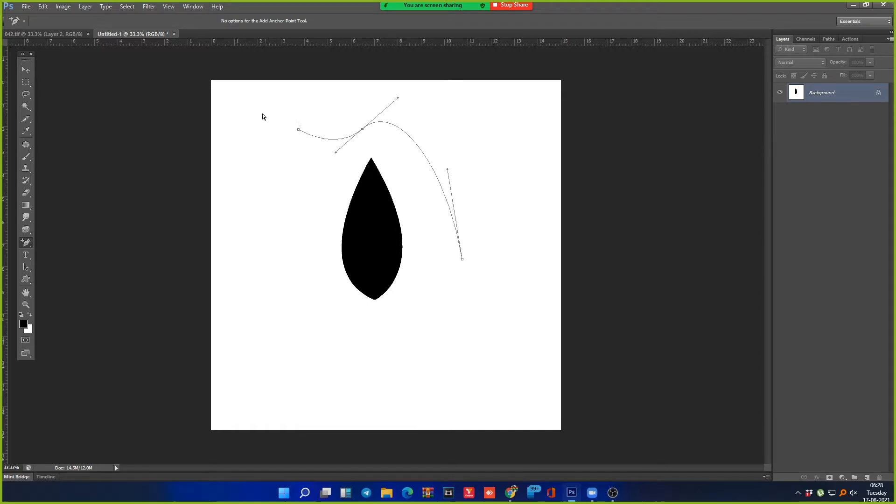
right_click(27, 243)
left_click(57, 267)
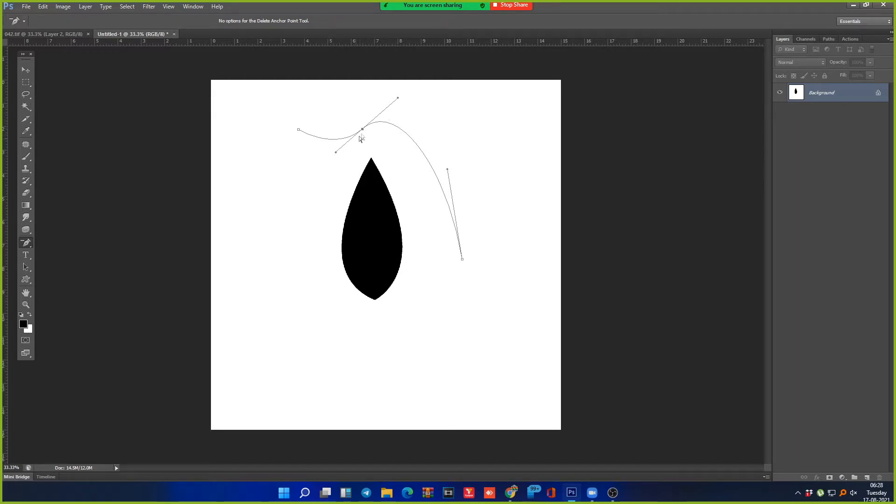
left_click(363, 129)
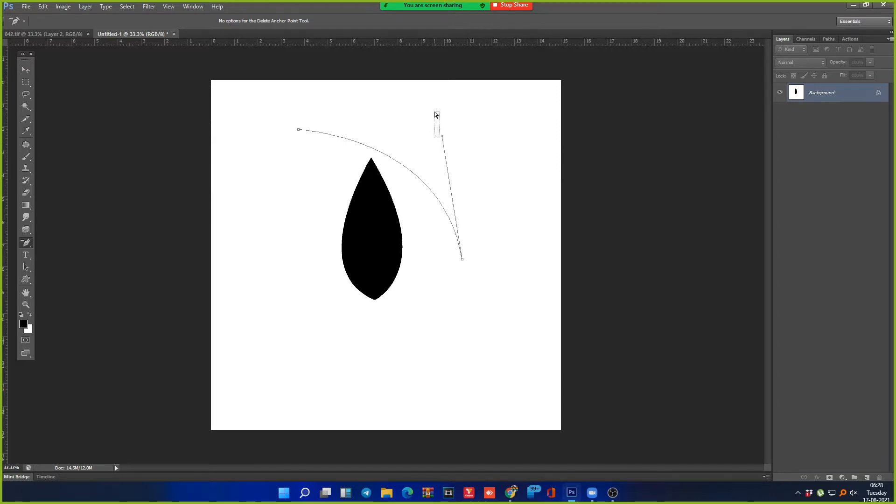
left_click_drag(440, 136, 424, 83)
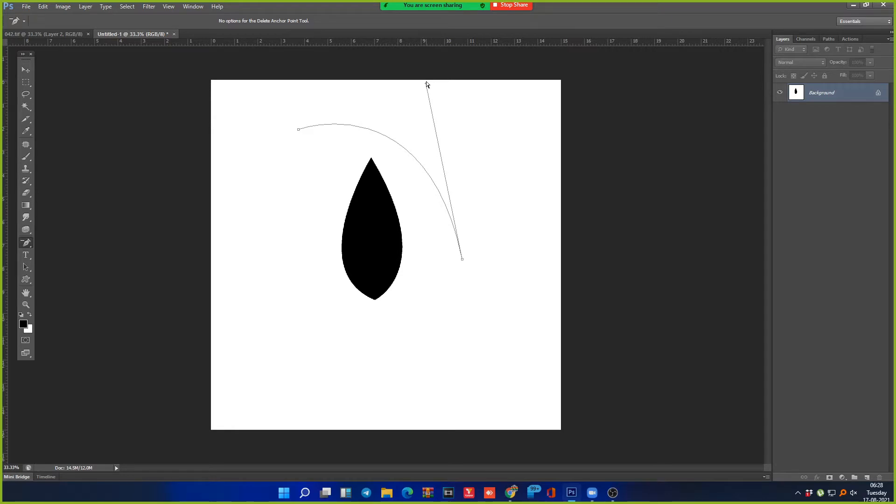
key("ctrl+alt+z")
key("ctrl+alt+z")
key("ctrl+alt+z")
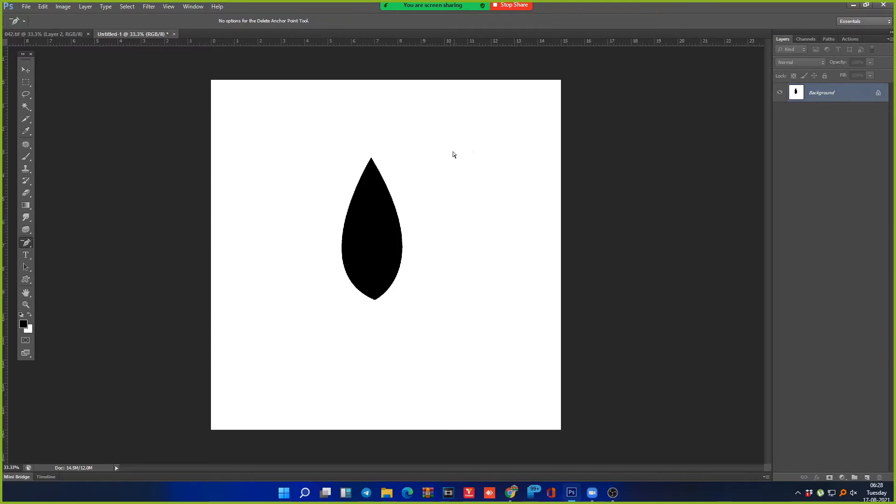
Step: Draw a closed heart-shaped pen path to the right of the black teardrop
key("p")
left_click(397, 132)
left_click_drag(441, 202, 436, 279)
key("Escape")
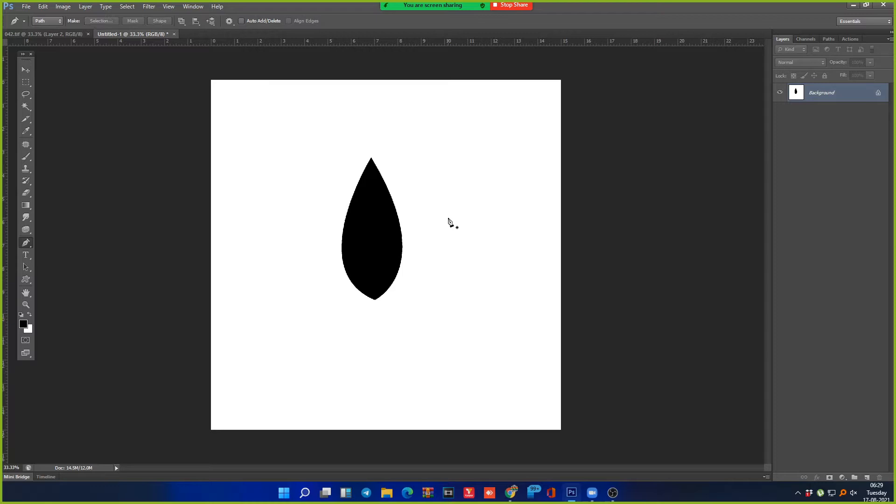
left_click(464, 225)
left_click_drag(420, 163, 413, 121)
left_click_drag(478, 145, 535, 114)
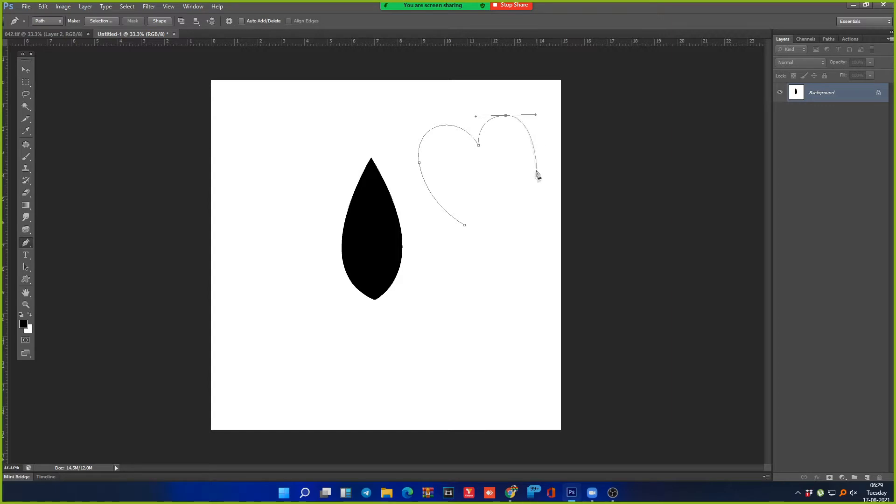
left_click_drag(535, 181, 526, 212)
left_click(499, 240)
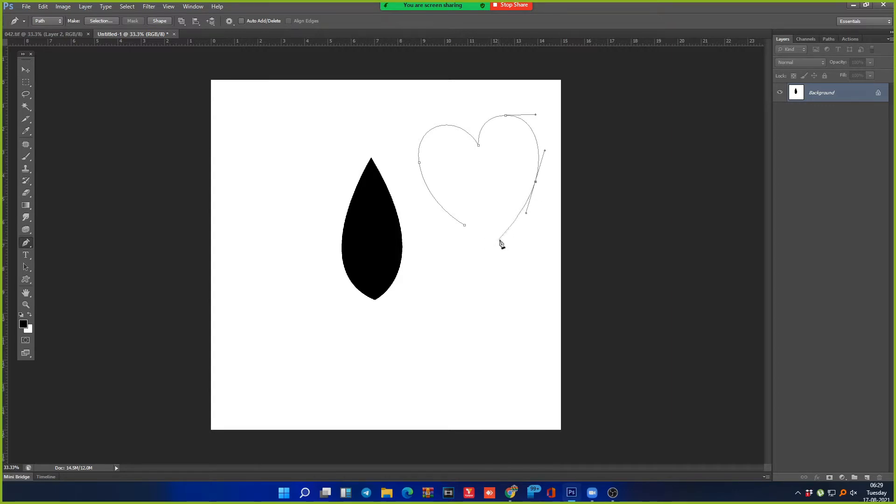
left_click(464, 225)
Step: Rotate a copy of the heart around a reference point set below it
key("ctrl+t")
left_click_drag(479, 178, 503, 266)
left_click_drag(601, 193, 614, 314)
key("Return")
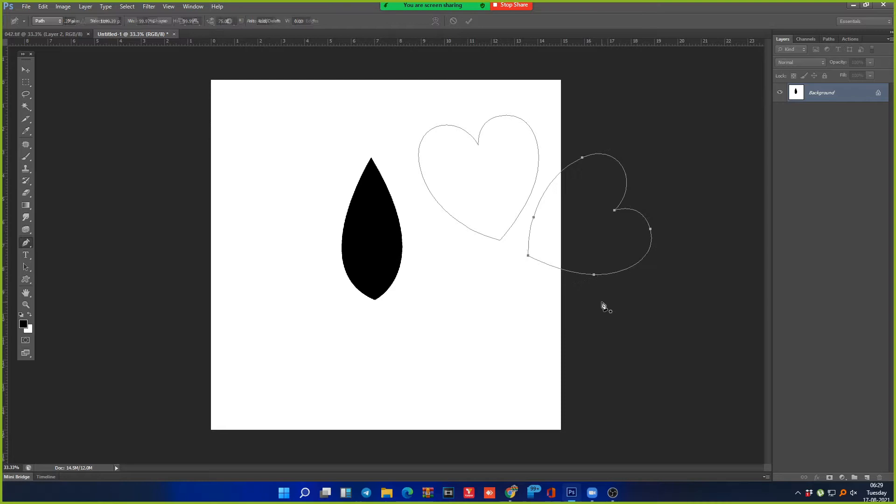
Step: Repeat the rotated heart copy and move the latest heart's rotation centre to the flower's middle
key("ctrl+alt+shift+t")
key("ctrl+alt+shift+t")
key("ctrl+alt+shift+t")
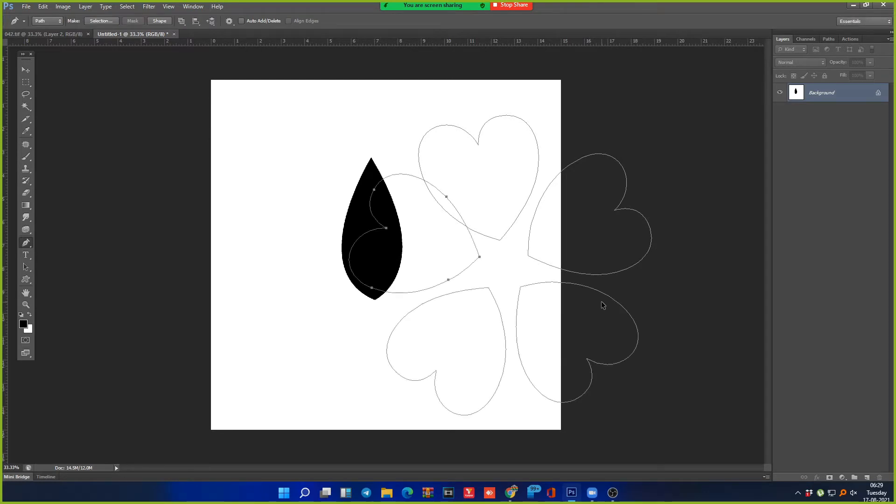
key("ctrl+t")
left_click_drag(415, 233, 552, 178)
key("Return")
Step: Test the hearts as a selection by moving pixels, undo it, and reselect all heart anchors
key("ctrl+Return")
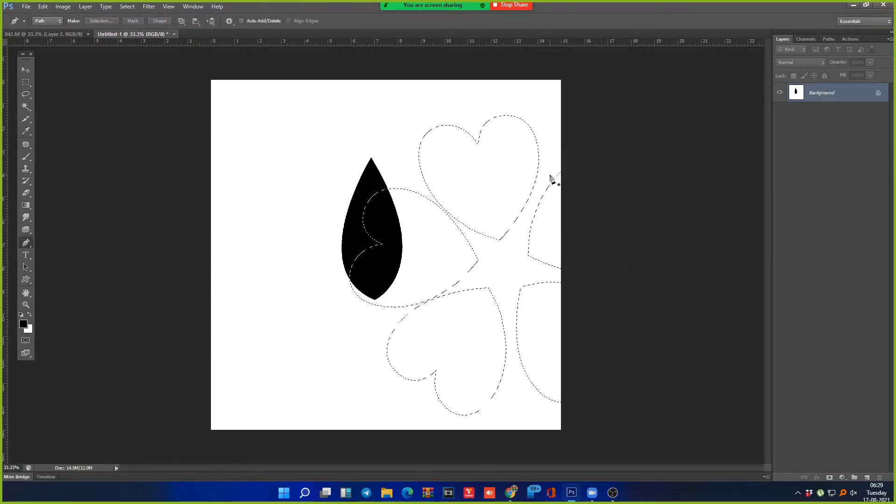
key("m")
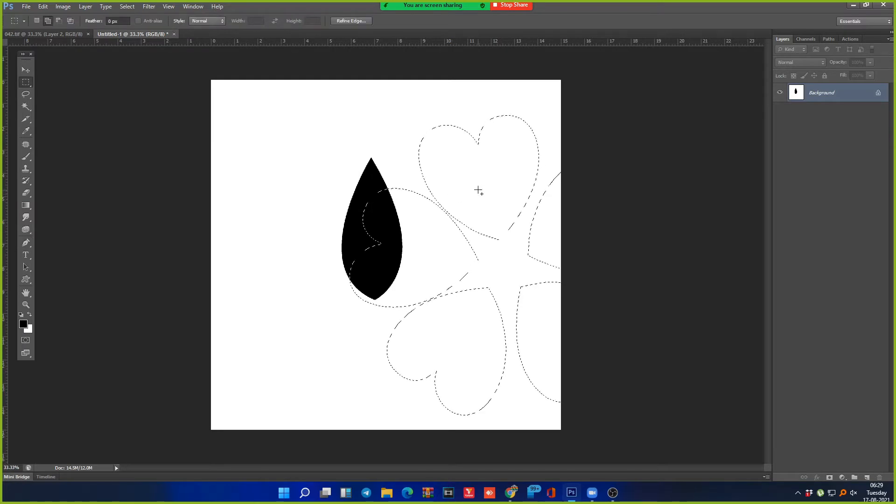
left_click_drag(486, 191, 391, 174)
key("ctrl+alt+z")
key("ctrl+alt+z")
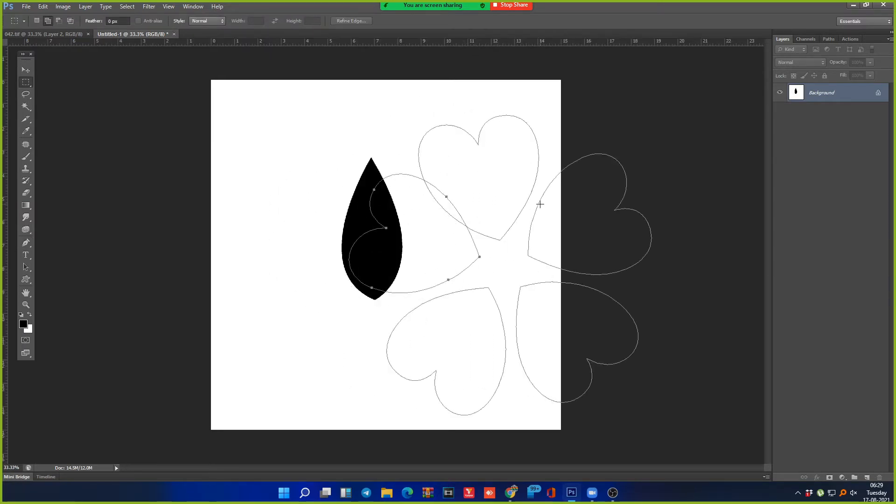
key("p")
key("ctrl+alt+z")
left_click_drag(279, 67, 744, 463)
key("ctrl+alt+shift")
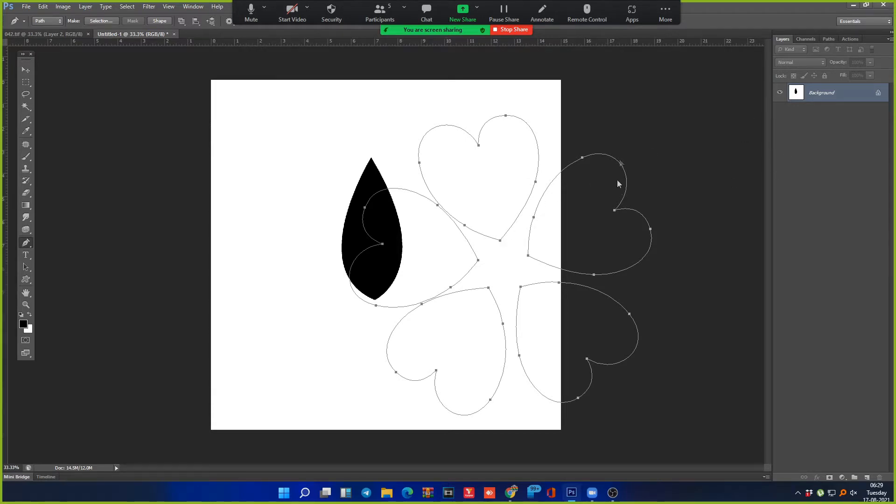
Step: Move the heart flower path to centre on the teardrop, apply it, and load it as a selection
left_click_drag(563, 173, 421, 184)
key("p")
key("Return")
key("ctrl+Return")
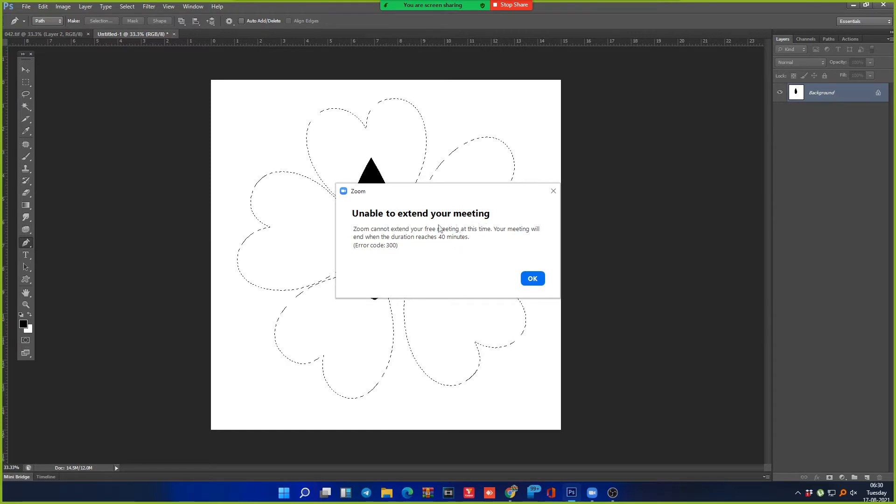
Step: Dismiss the time-limit notice and fill the whole canvas with white
left_click(532, 278)
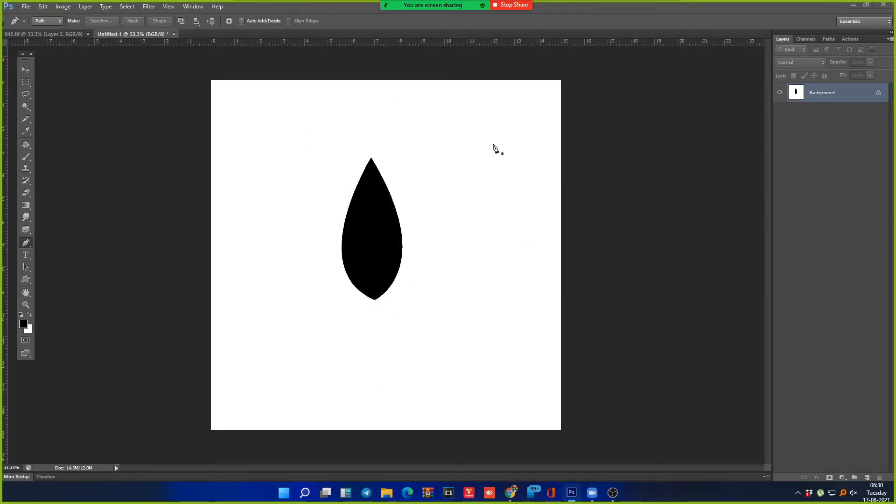
left_click(463, 180)
scroll(460, 183, "up", 5)
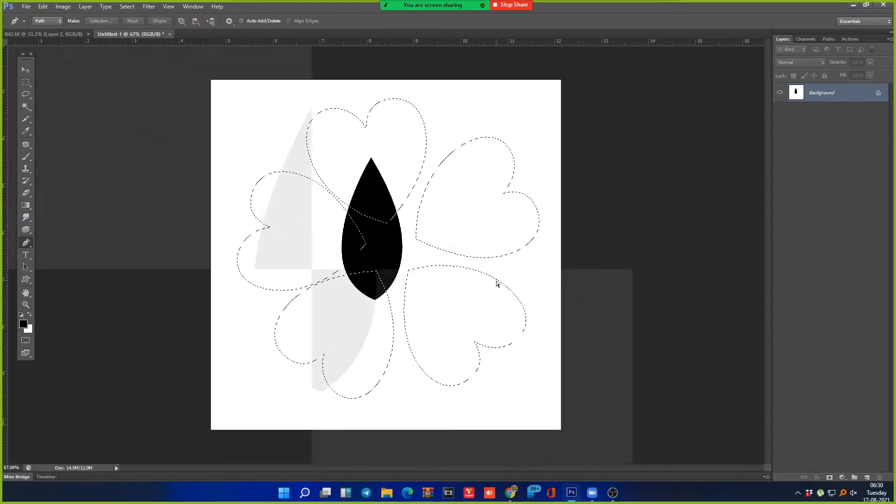
key("ctrl+a")
key("ctrl+Delete")
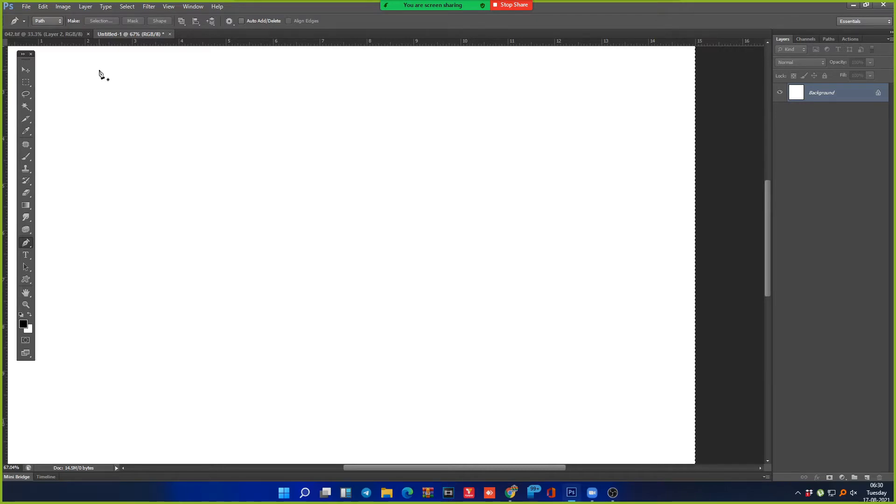
Step: Zoom out to 33.3% and pen the tulip's left side, left tip, notch and sharp middle tip
key("ctrl+minus")
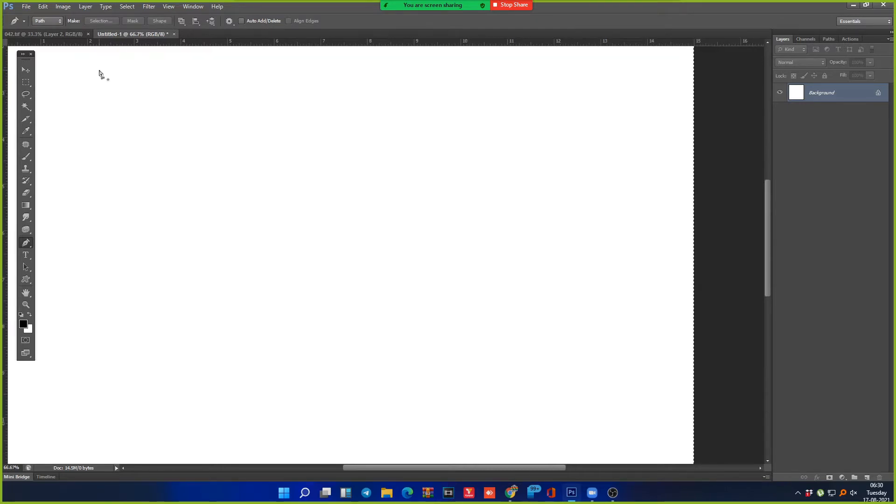
key("ctrl+minus")
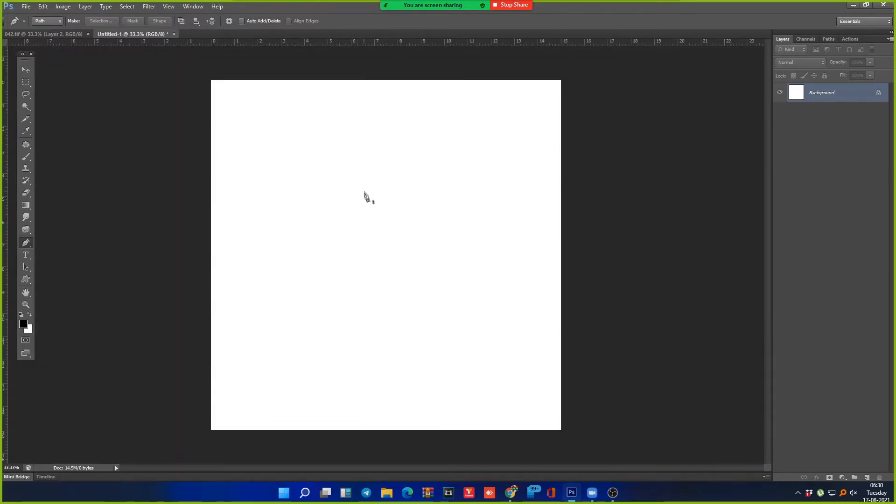
left_click(365, 229)
left_click_drag(339, 174, 342, 138)
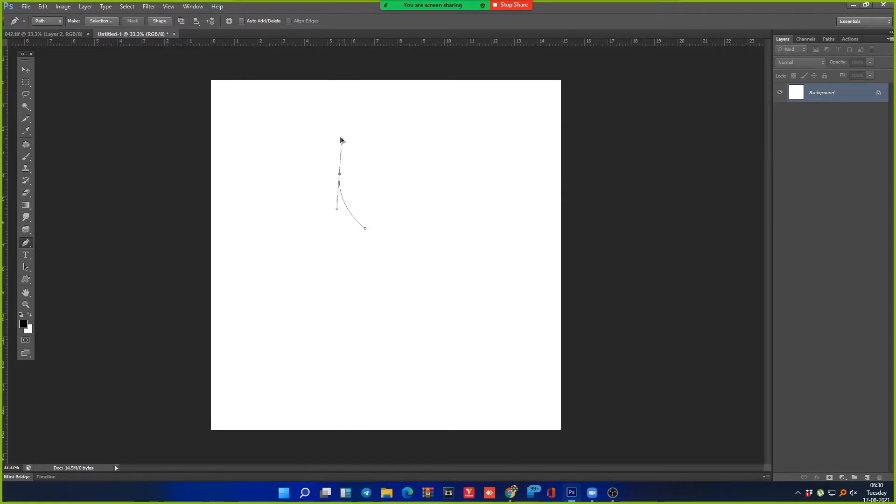
left_click(331, 132)
left_click(368, 150)
mouse_move(378, 107)
left_mouse_down()
mouse_move(403, 89)
mouse_move(382, 101)
left_mouse_up()
left_click(380, 108, "alt")
Step: Continue the tulip through the right notch and right petal tip, closing it at the bottom
left_click_drag(401, 149, 399, 172)
left_click_drag(432, 129, 449, 129)
left_click(432, 129, "alt")
left_click_drag(422, 179, 425, 191)
mouse_move(365, 229)
left_mouse_down()
mouse_move(352, 232)
mouse_move(374, 230)
left_mouse_up()
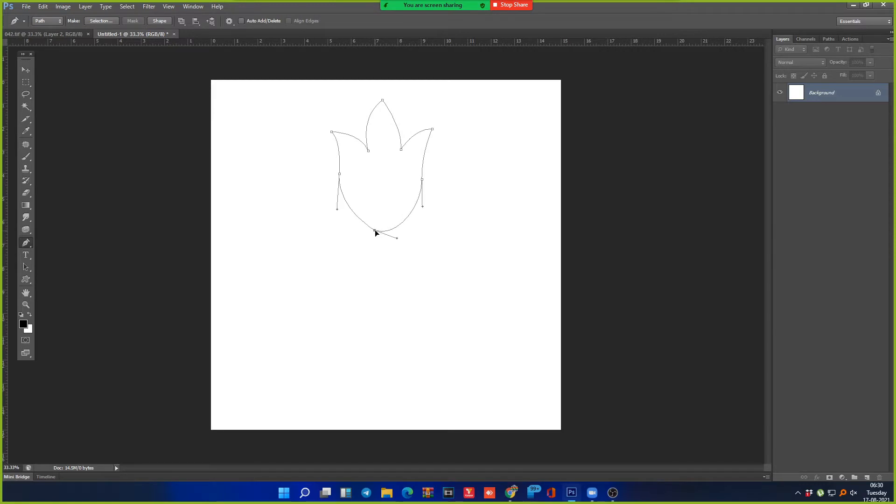
left_click(376, 252, "ctrl")
Step: Smooth the tulip's left curve, select all its anchors, and undo then redo the edits
left_click(342, 186, "ctrl")
left_click_drag(337, 210, 343, 217)
left_click(439, 240, "ctrl")
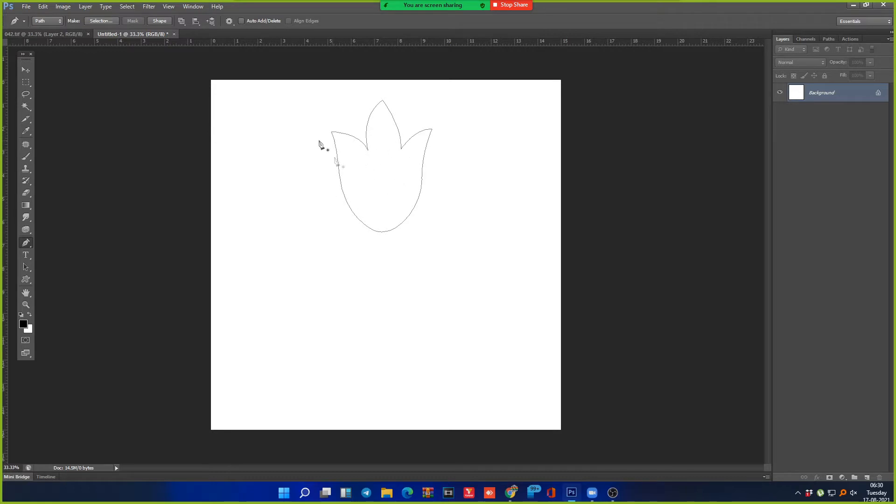
left_click_drag(287, 87, 506, 264)
left_click(471, 153)
key("ctrl+alt+z")
key("ctrl+alt+z")
key("ctrl+shift+z")
key("ctrl+shift+z")
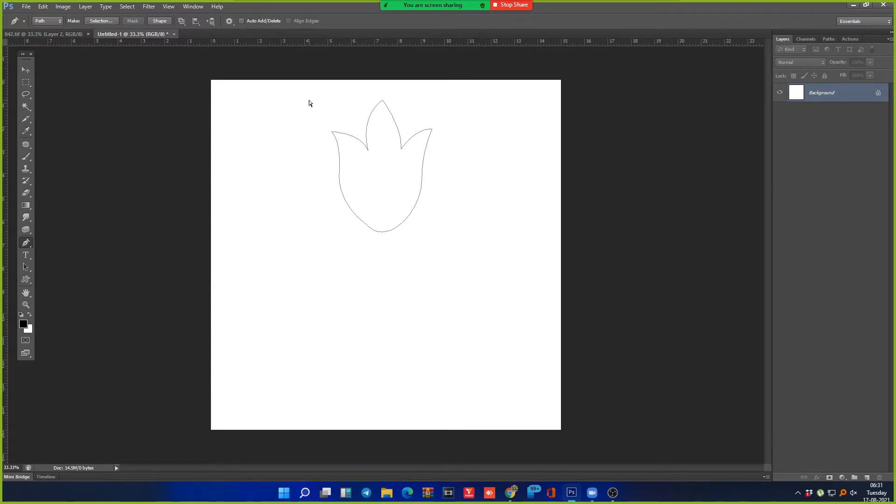
Step: Switch to Direct Selection from the path selection flyout, then back to the Pen tool
right_click(30, 245)
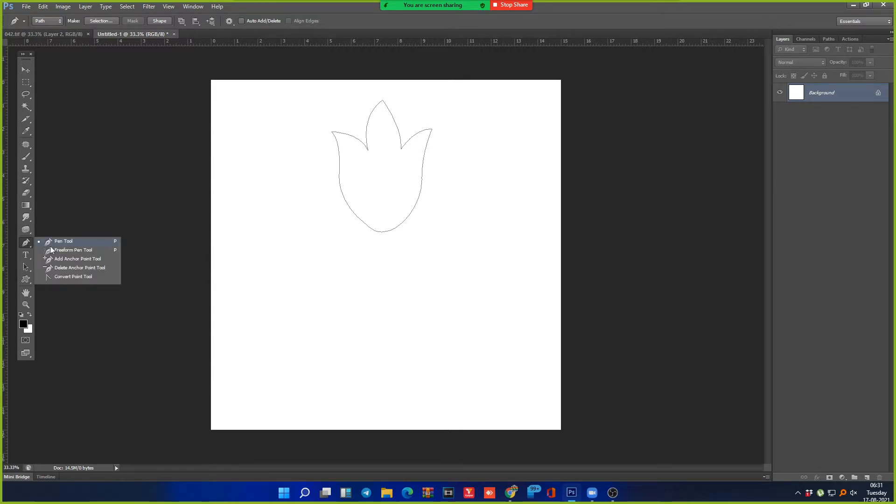
right_click(32, 267)
right_click(32, 267)
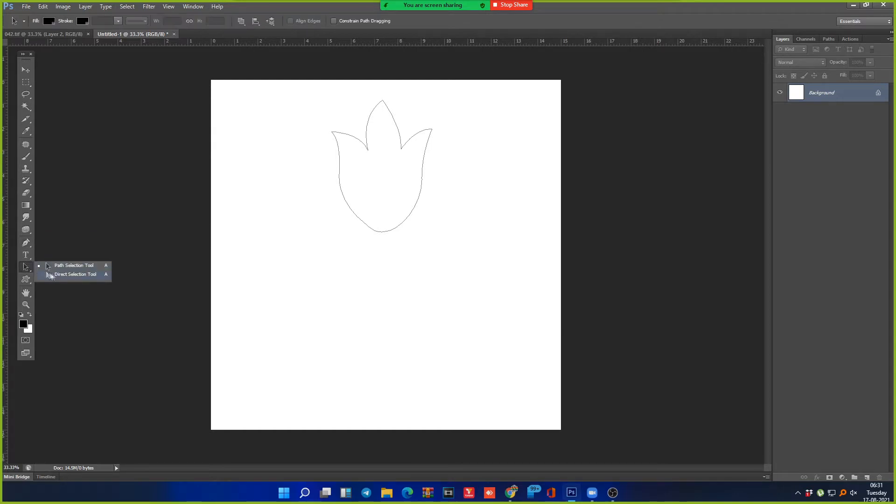
left_click(74, 275)
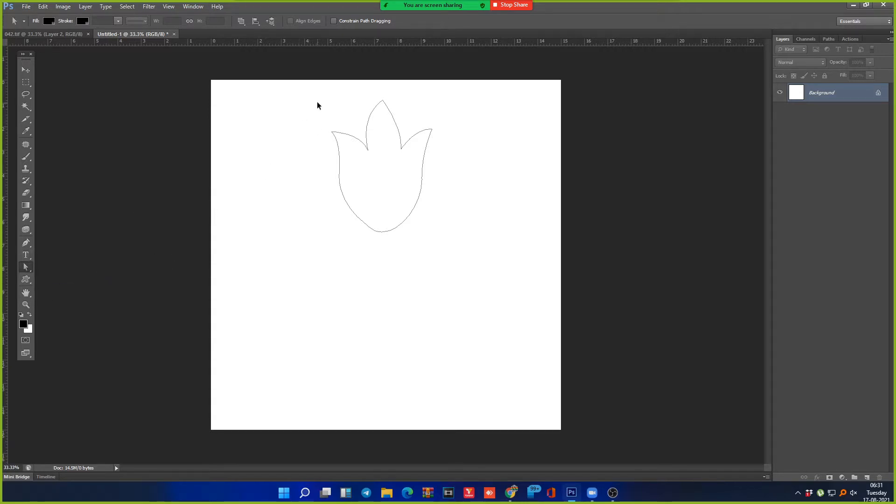
left_click(26, 244)
Step: Marquee the tulip anchors, test and undo a selection, then delete the whole tulip path
left_click_drag(294, 79, 451, 253)
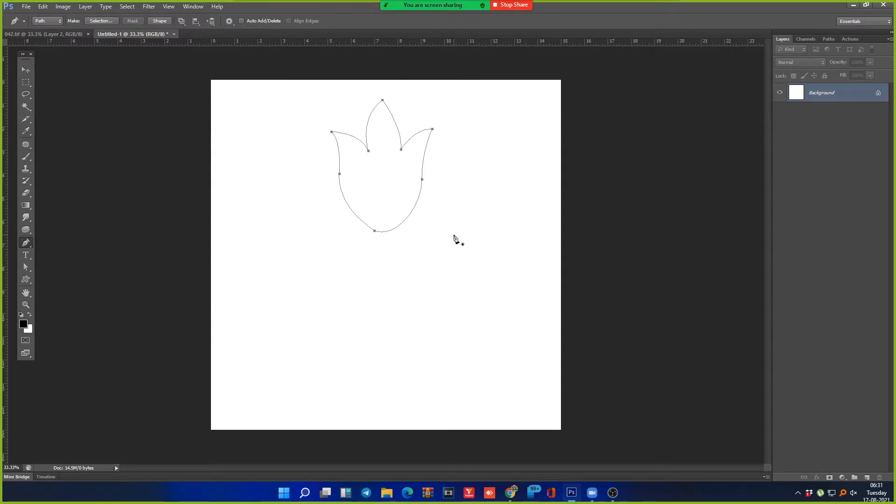
key("ctrl+Return")
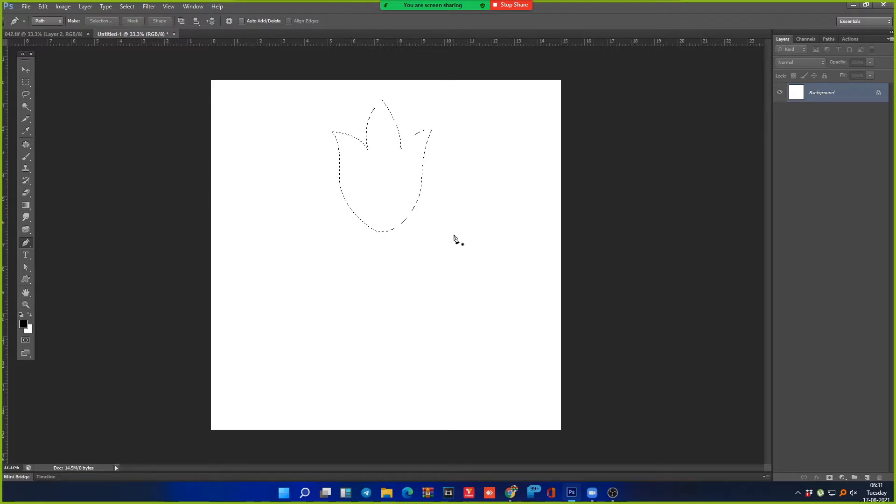
key("ctrl+z")
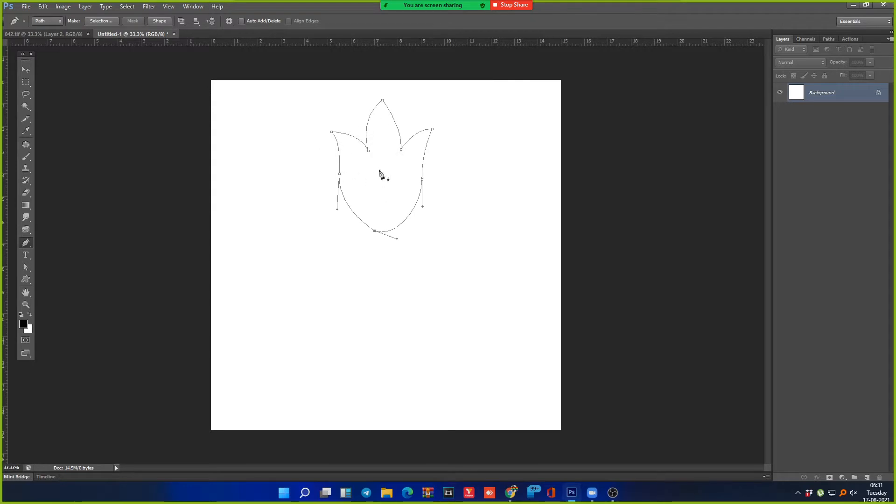
key("Delete")
key("Delete")
left_click(378, 217)
key("Delete")
left_click(379, 221)
left_click_drag(378, 102, 404, 93)
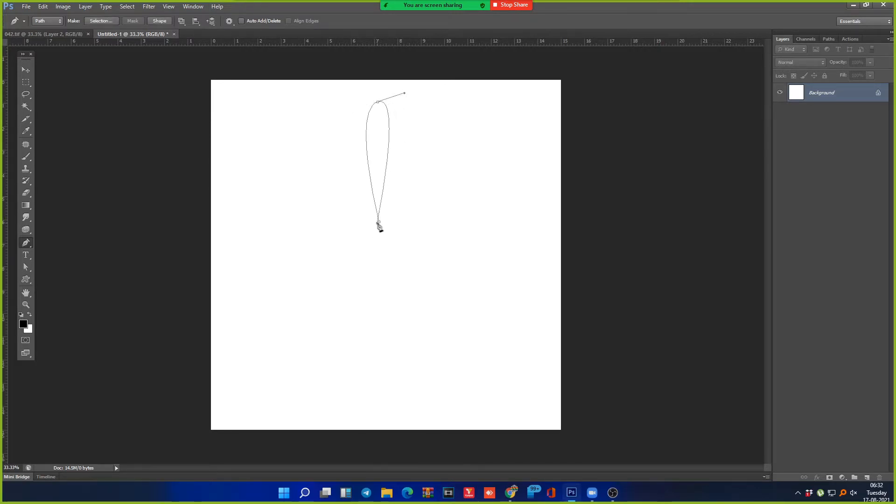
left_click(378, 223)
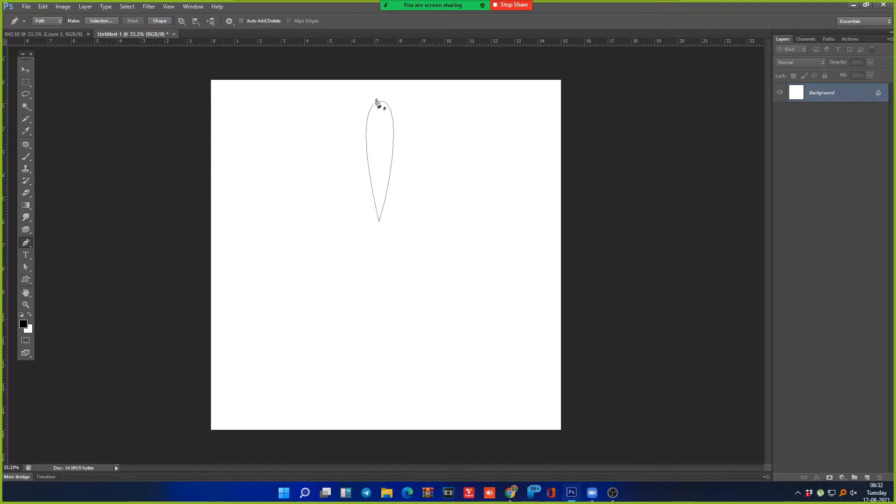
left_click_drag(332, 88, 417, 239)
key("ctrl+alt+t")
left_click_drag(391, 143, 440, 145)
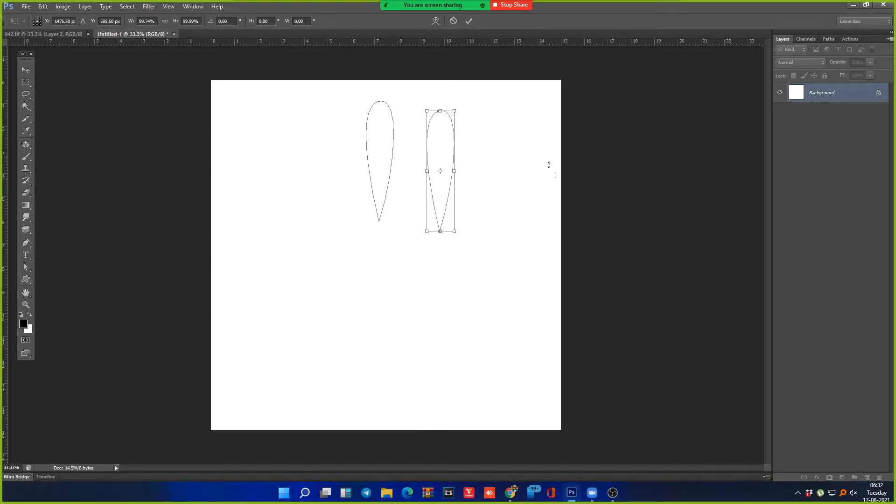
key("Escape")
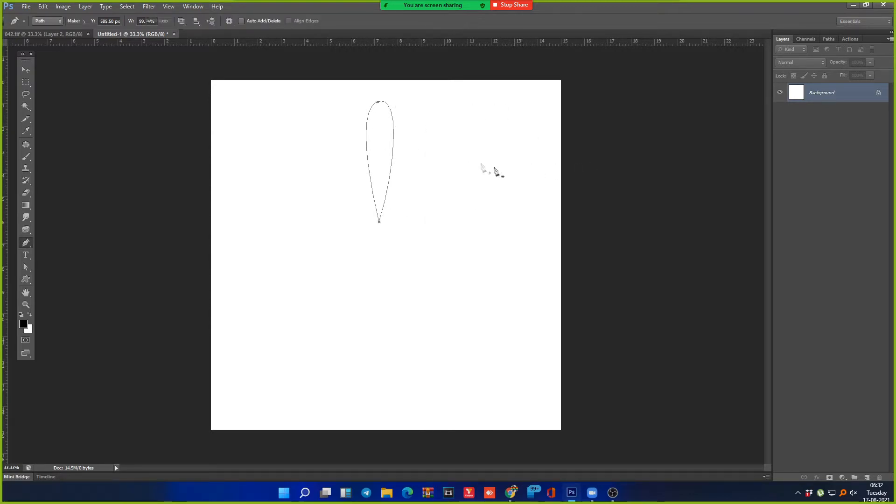
left_click_drag(323, 128, 447, 179)
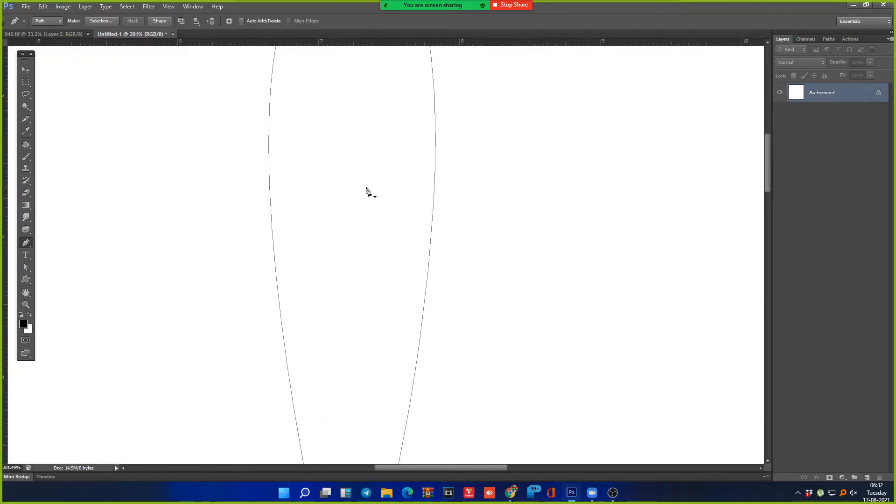
key("ctrl+minus")
key("ctrl+minus")
key("ctrl+minus")
key("ctrl+minus")
key("ctrl+minus")
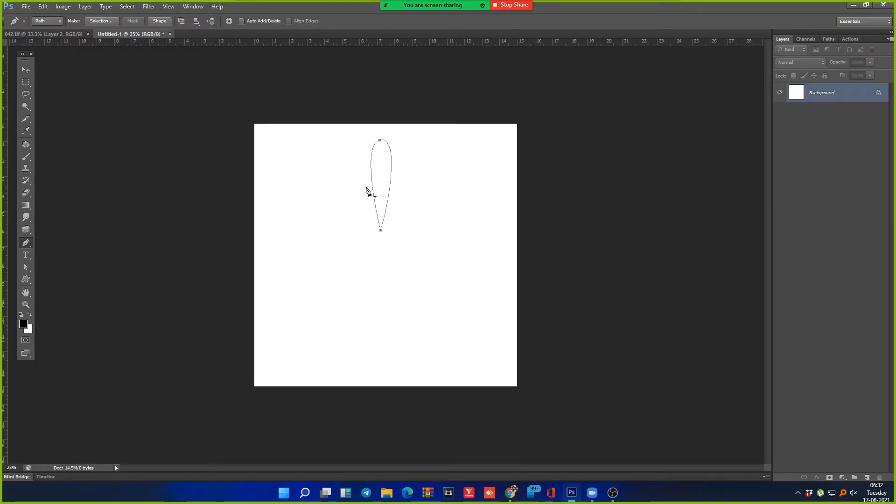
key("ctrl+t")
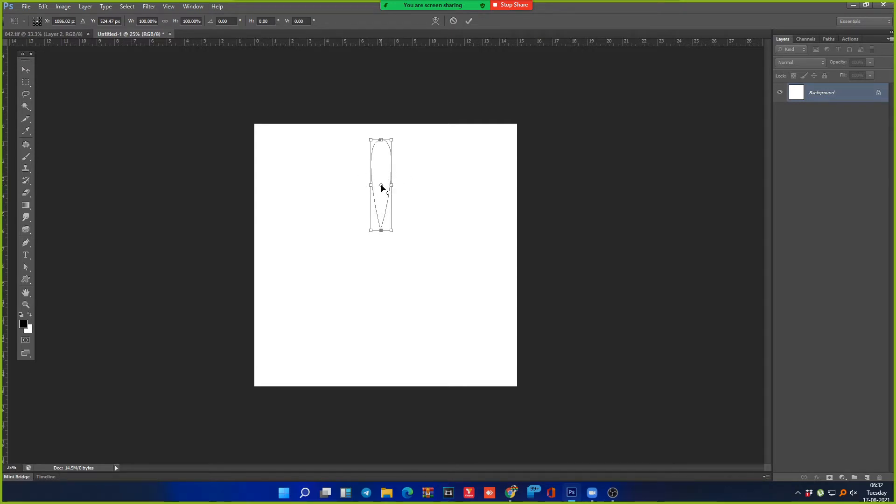
left_click_drag(380, 186, 386, 246)
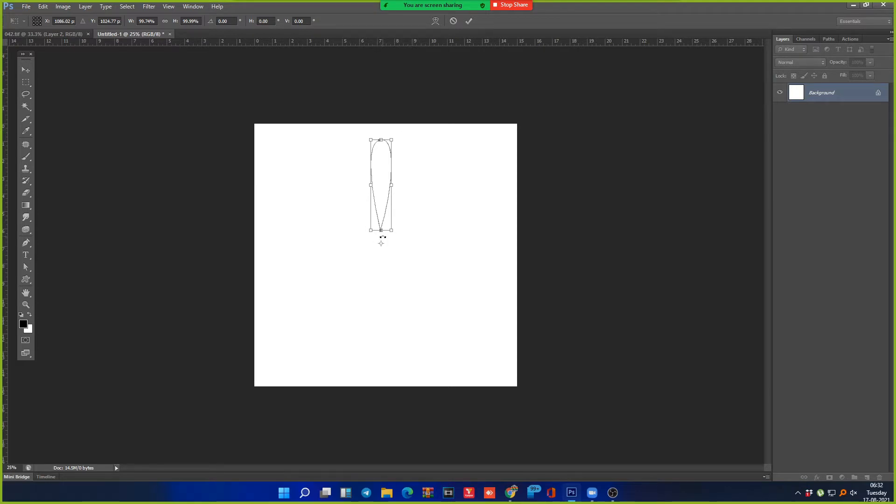
key("Return")
key("ctrl+t")
left_click_drag(410, 125, 434, 155)
key("Return")
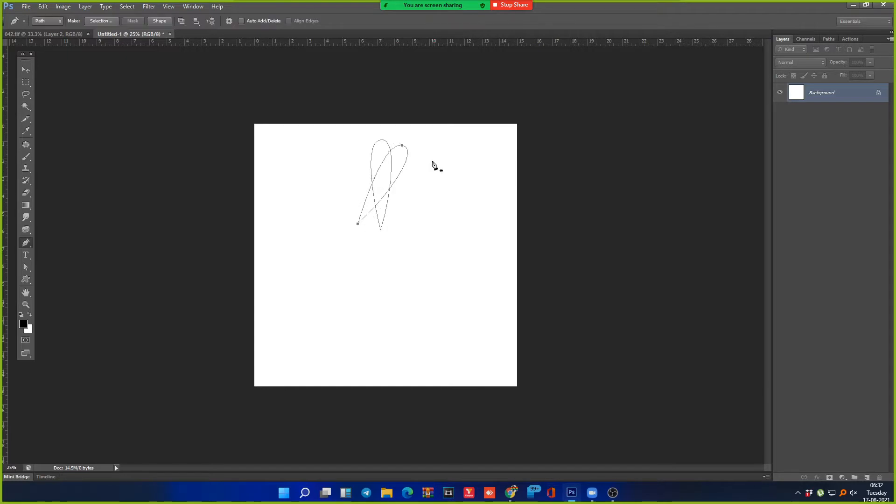
key("ctrl+alt+shift+t")
key("ctrl+alt+shift+t")
key("ctrl+alt+shift+t")
key("ctrl+alt+shift+t")
key("ctrl+alt+shift+t")
key("ctrl+alt+shift+t")
key("ctrl+alt+shift+t")
key("ctrl+alt+shift+t")
key("ctrl+alt+shift+t")
key("ctrl+alt+shift+t")
key("ctrl+alt+z")
key("ctrl+alt+z")
key("ctrl+alt+z")
key("ctrl+alt+z")
key("ctrl+alt+z")
key("ctrl+alt+z")
key("ctrl+alt+z")
key("ctrl+alt+z")
key("ctrl+alt+z")
key("ctrl+alt+z")
key("ctrl+alt+z")
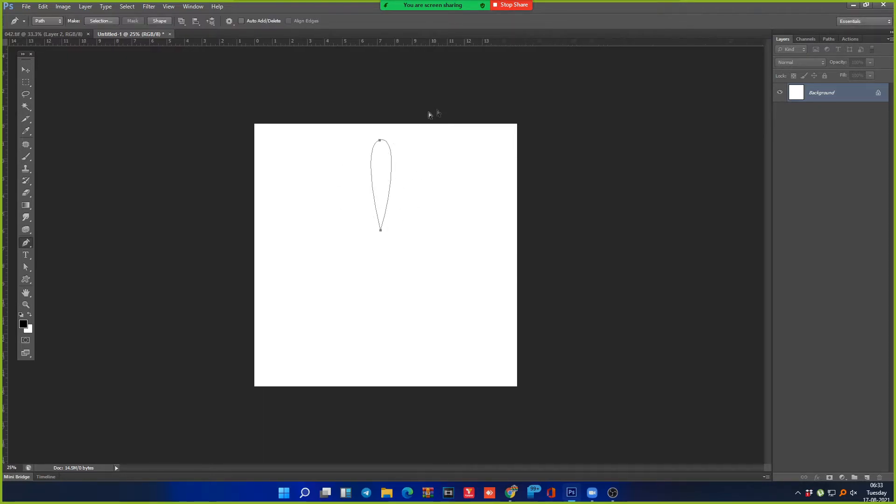
key("ctrl+t")
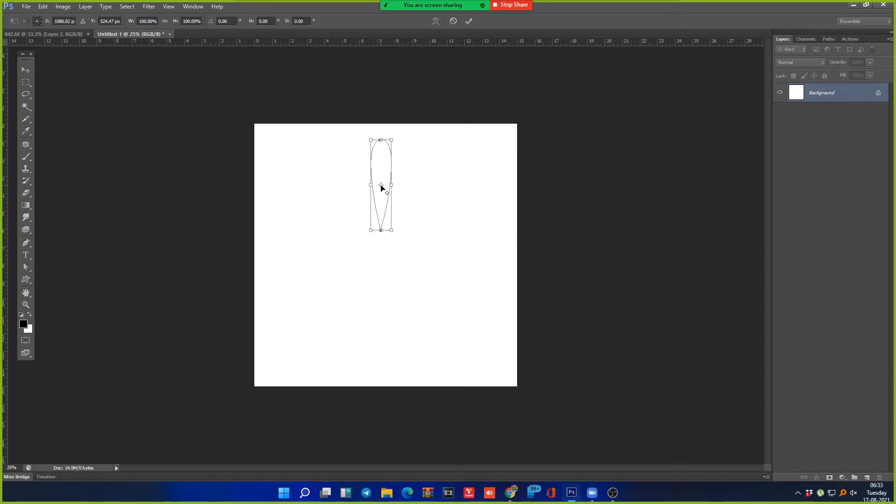
left_click_drag(382, 188, 384, 248)
left_click_drag(404, 132, 463, 147)
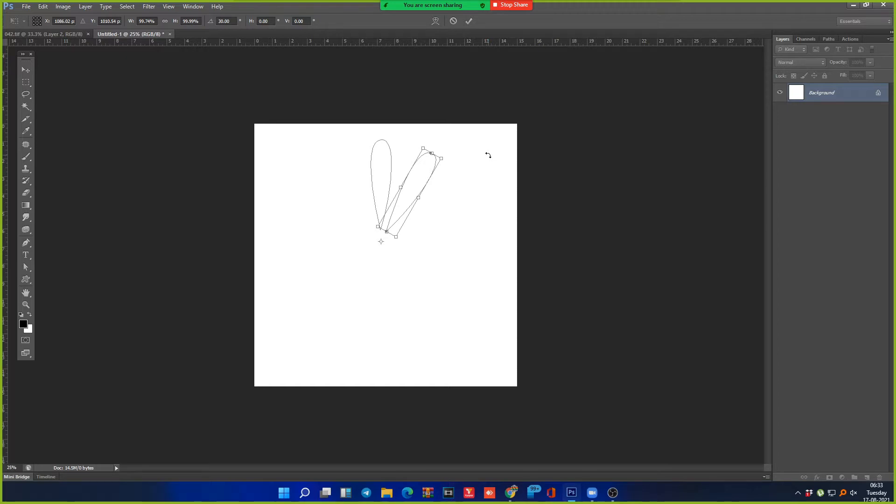
key("Return")
key("ctrl+alt+shift+t")
key("ctrl+alt+shift+t")
key("ctrl+alt+shift+t")
key("ctrl+alt+shift+t")
key("ctrl+alt+shift+t")
key("ctrl+alt+shift+t")
key("ctrl+alt+shift+t")
key("ctrl+alt+shift+t")
key("ctrl+alt+shift+t")
key("ctrl+alt+shift+t")
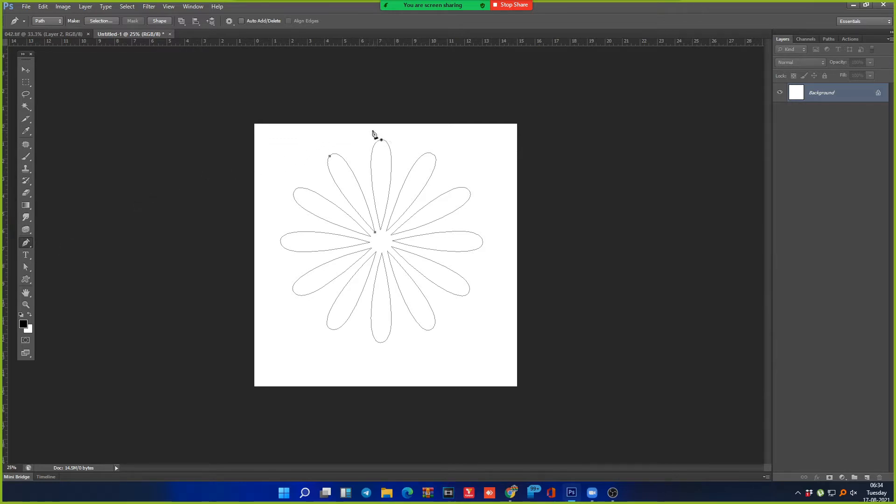
left_click_drag(364, 135, 398, 231)
key("ctrl+alt+z")
key("ctrl+alt+z")
key("ctrl+alt+z")
key("ctrl+alt+z")
key("ctrl+alt+z")
key("ctrl+alt+z")
key("ctrl+alt+z")
key("ctrl+alt+z")
key("ctrl+alt+z")
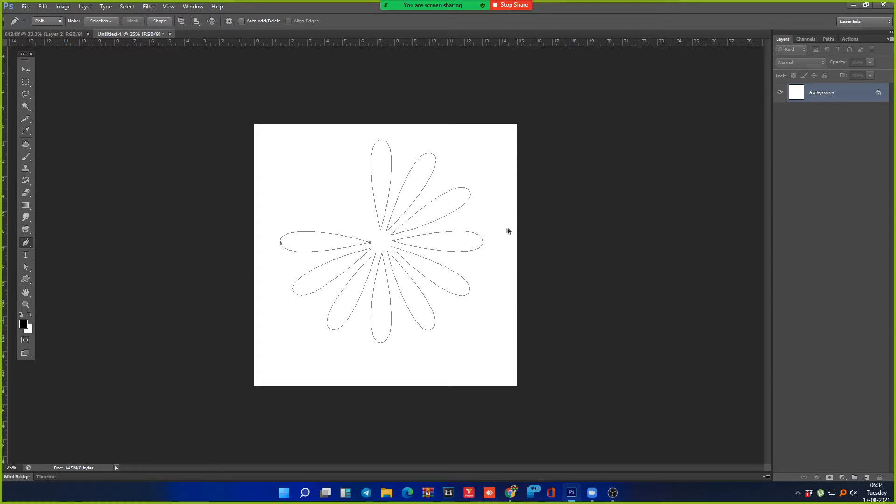
key("ctrl+alt+z")
key("ctrl+alt+z")
key("ctrl+alt+z")
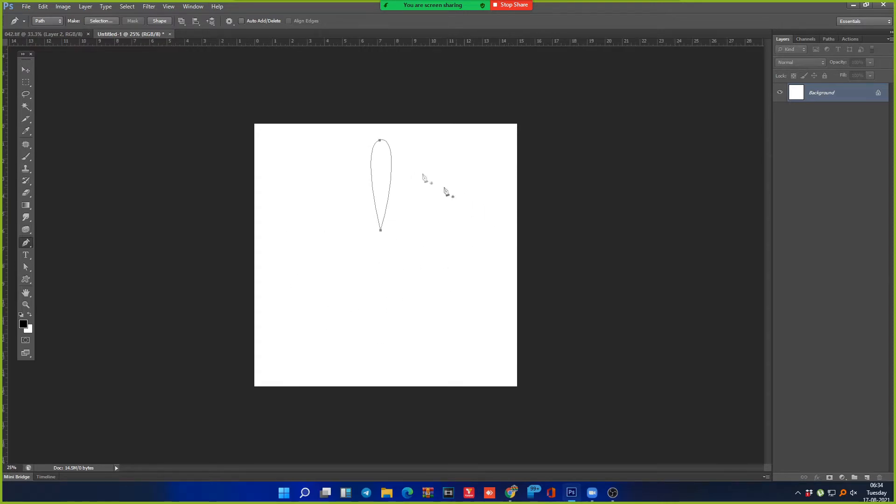
Step: Select the upper petal and trial a 15° rotation about a lowered pivot, then cancel it
left_click_drag(334, 135, 480, 271)
key("ctrl+t")
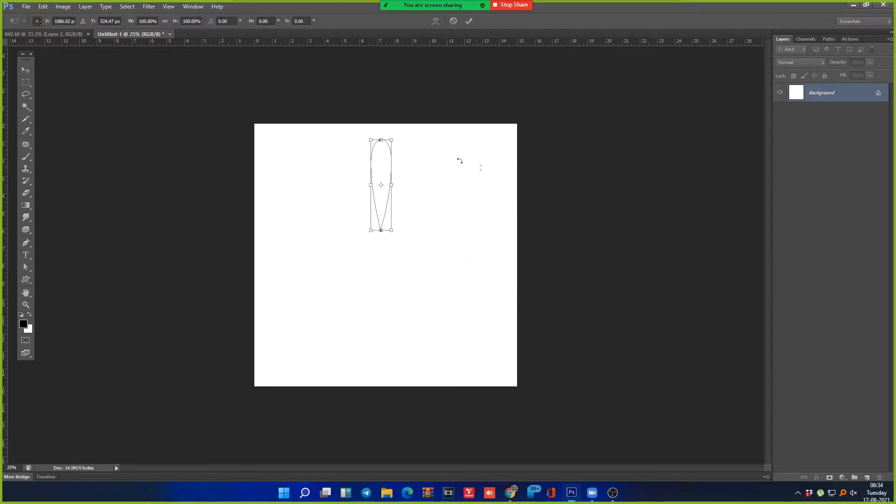
left_click_drag(380, 186, 393, 244)
left_click_drag(438, 129, 446, 147)
key("Escape")
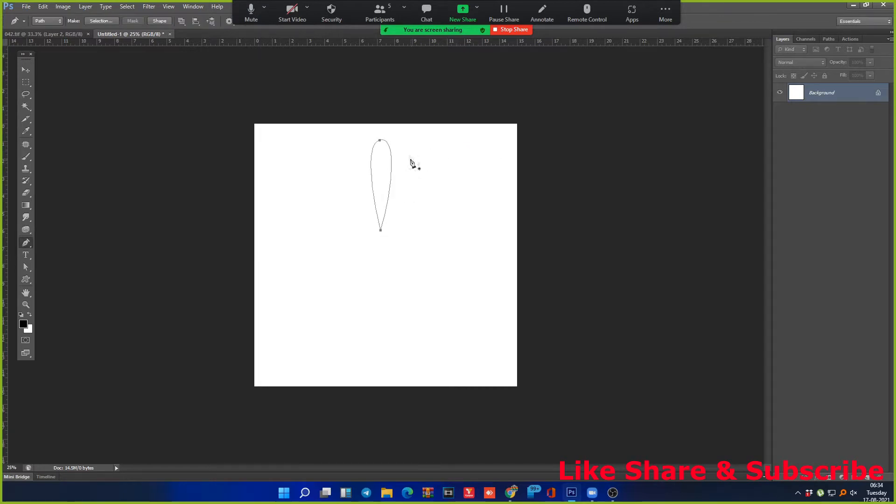
Step: Rotate a copy of the petal 30° clockwise about a pivot below its base
key("ctrl+t")
left_click_drag(382, 186, 386, 244)
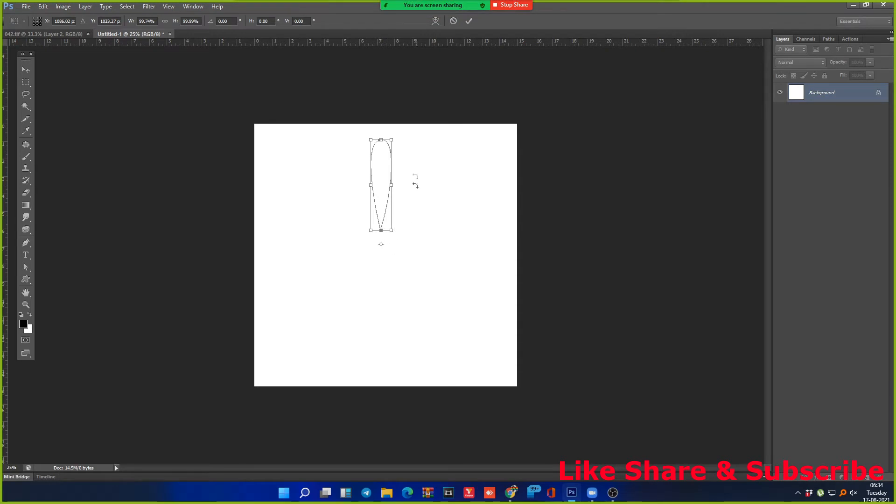
left_click_drag(407, 132, 433, 177)
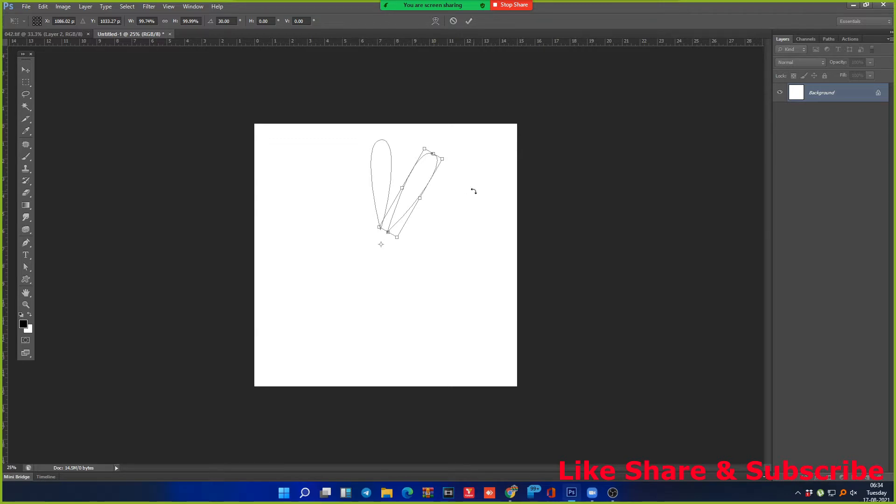
key("Return")
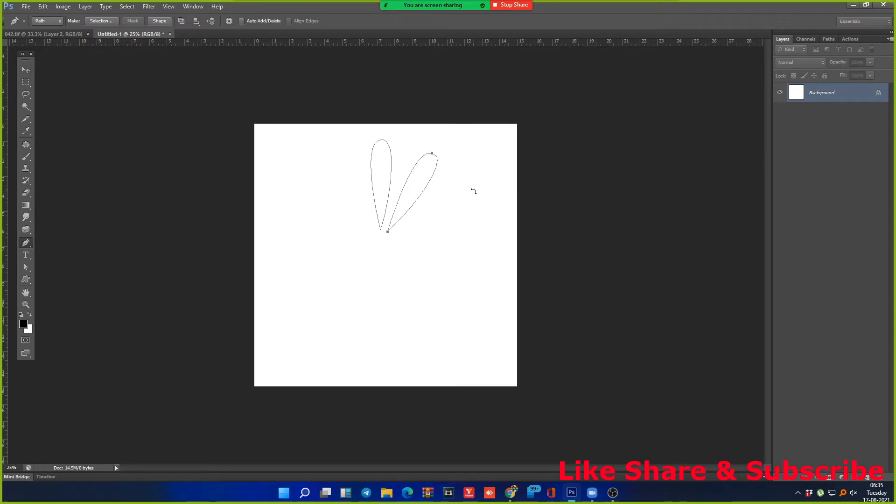
Step: Launch Windows Calculator through the Run prompt with 'calc'
key("super+r")
type("calc")
key("Return")
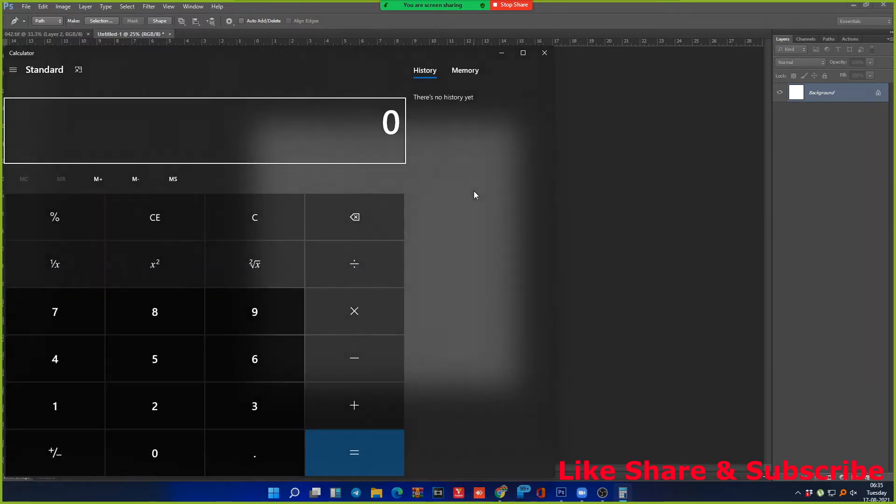
Step: Compute 360/30 = 12 petals in Calculator, then put the calculator away
type("360")
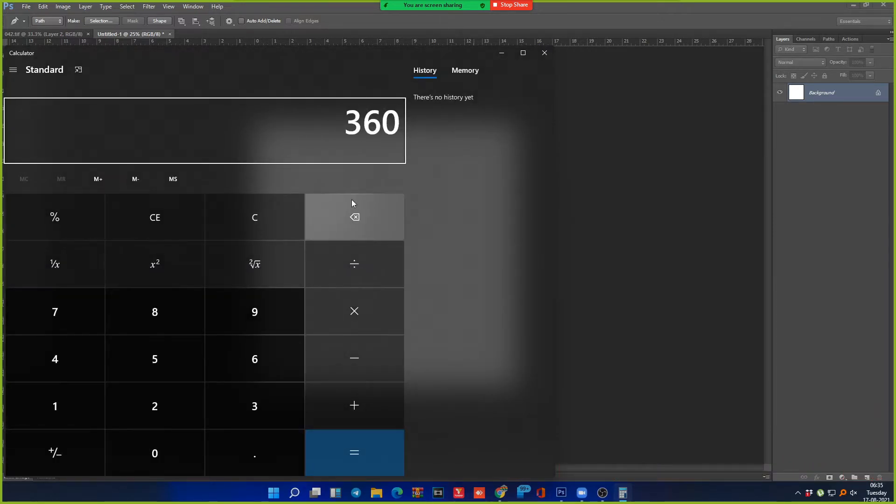
type("/30")
key("Return")
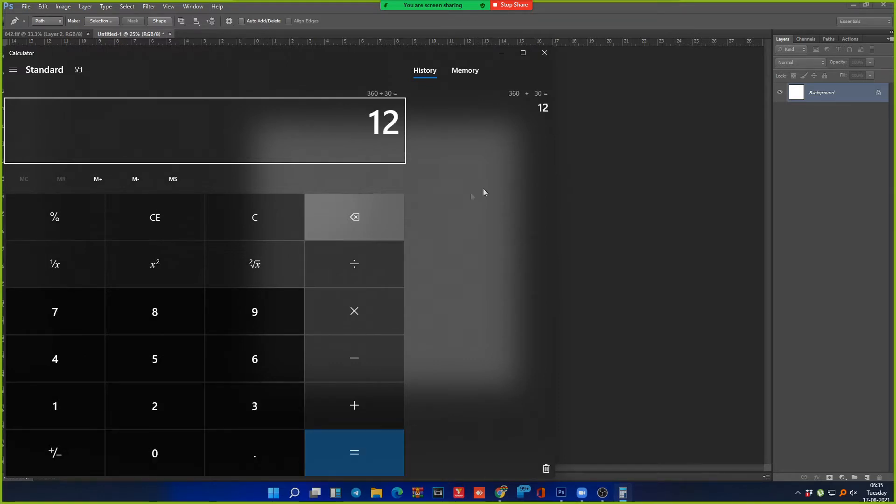
double_click(394, 131)
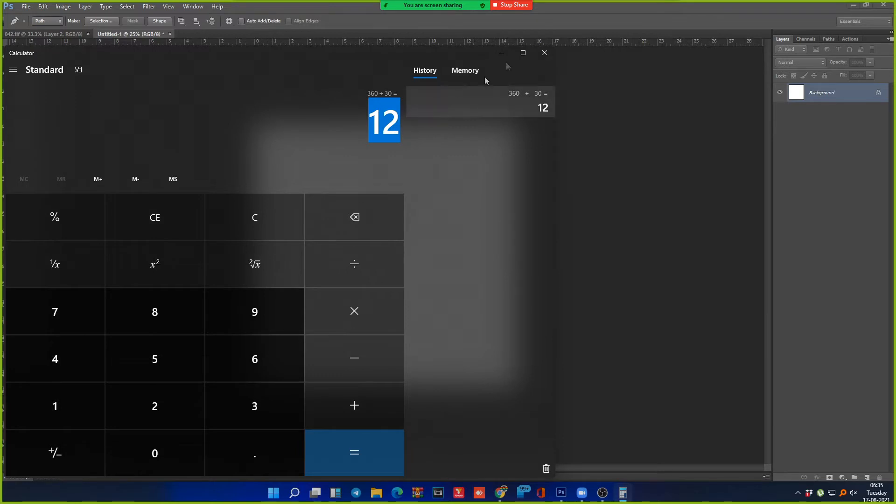
left_click(502, 53)
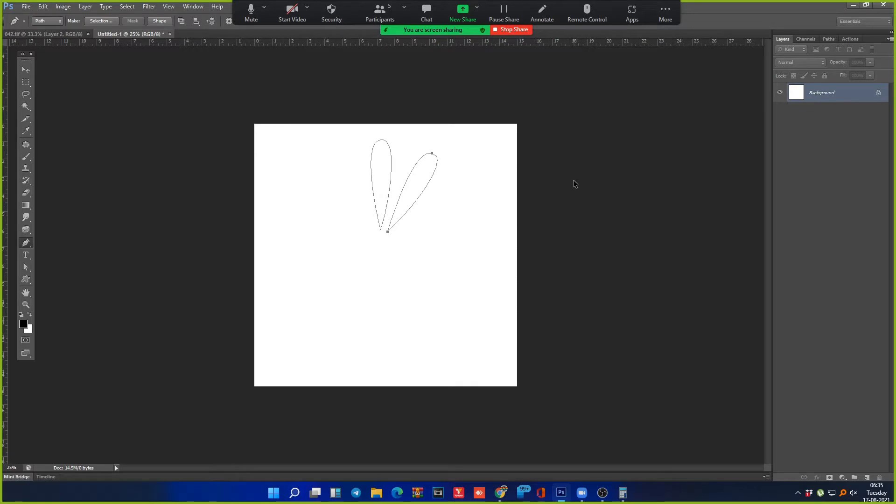
Step: Repeat the 30° duplicate-and-rotate three more times to fill out the twelve-petal ring
key("ctrl+alt+shift+t")
key("ctrl+alt+shift+t")
key("ctrl+alt+shift+t")
key("ctrl+alt+shift+t")
key("ctrl+alt+shift+t")
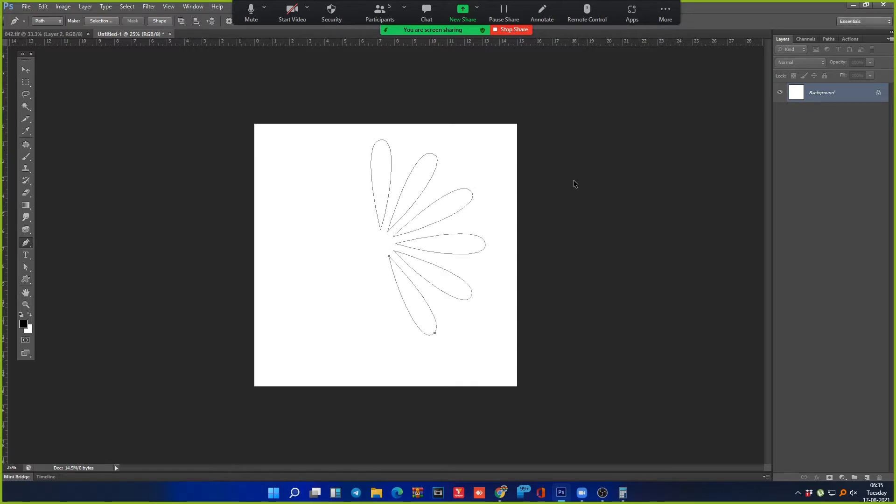
key("ctrl+alt+shift+t")
key("ctrl+alt+shift+t")
key("ctrl+alt+shift+t")
key("ctrl+alt+shift+t")
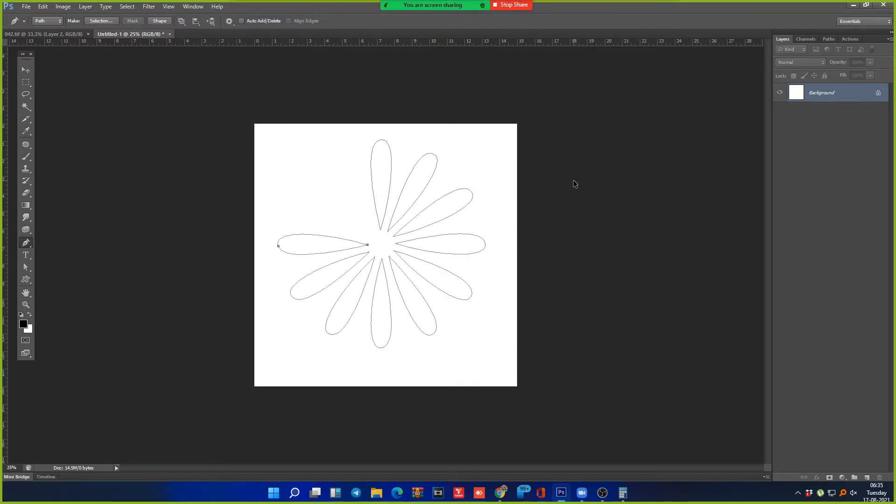
key("ctrl+alt+shift+t")
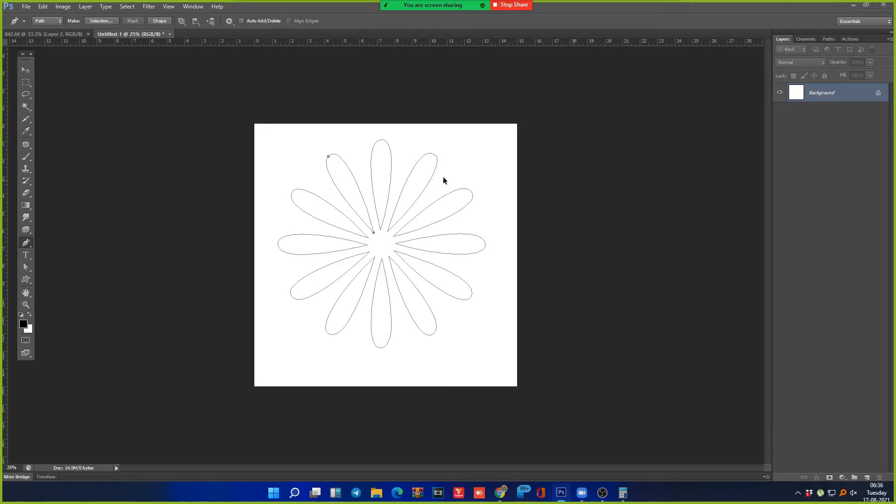
Step: Undo back to the first petal, rotate it about 19° around a point below, and repeat to add petals
key("ctrl+alt+z")
key("ctrl+alt+z")
key("ctrl+alt+z")
key("ctrl+alt+z")
key("ctrl+alt+z")
key("ctrl+alt+z")
key("ctrl+alt+z")
key("ctrl+alt+z")
key("ctrl+alt+z")
key("ctrl+alt+z")
key("ctrl+alt+z")
key("ctrl+alt+z")
key("ctrl+alt+z")
key("ctrl+alt+z")
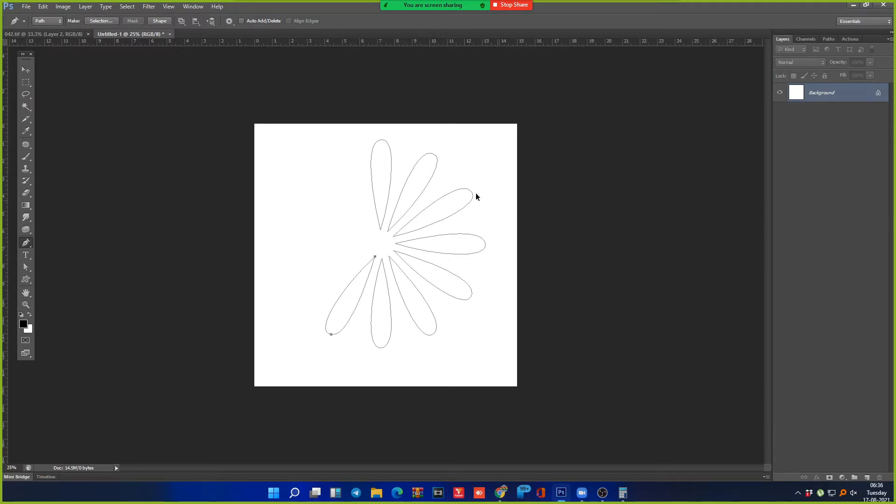
key("ctrl+alt+z")
key("ctrl+alt+z")
key("ctrl+alt+z")
key("ctrl+alt+z")
key("ctrl+alt+z")
key("ctrl+alt+z")
key("ctrl+alt+z")
key("ctrl+alt+z")
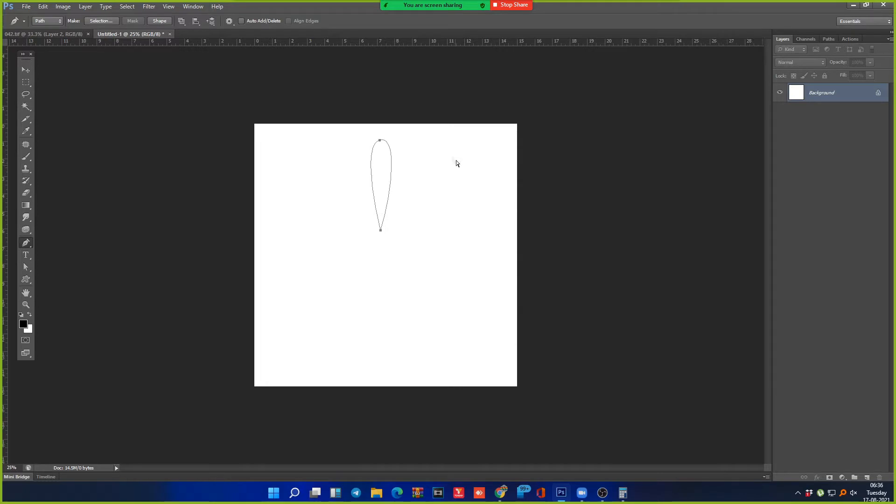
key("ctrl+t")
left_click_drag(383, 186, 382, 244)
left_click_drag(426, 135, 445, 154)
key("Return")
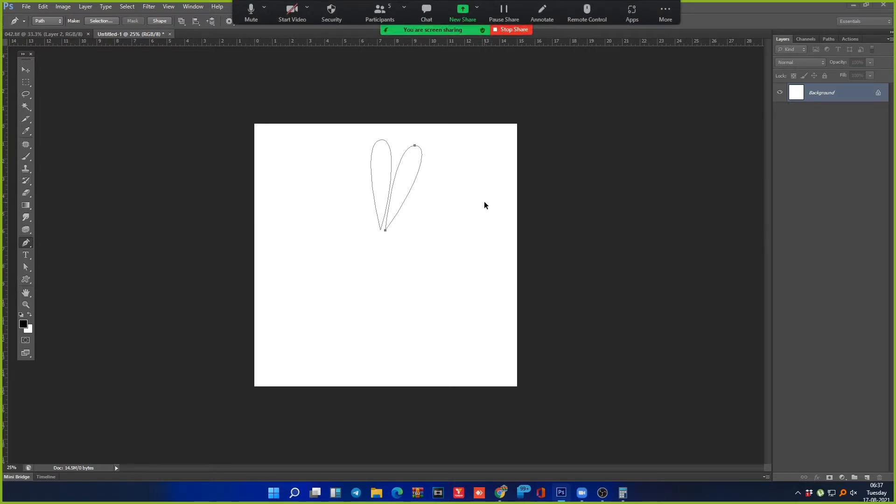
key("ctrl+alt+shift+t")
key("ctrl+alt+shift+t")
key("ctrl+alt+shift+t")
key("ctrl+alt+shift+t")
key("ctrl+alt+shift+t")
key("ctrl+alt+shift+t")
key("ctrl+alt+shift+t")
key("ctrl+alt+shift+t")
key("ctrl+alt+shift+t")
key("ctrl+alt+shift+t")
key("ctrl+alt+shift+t")
key("ctrl+alt+shift+t")
key("ctrl+alt+shift+t")
key("ctrl+alt+shift+t")
key("ctrl+alt+shift+t")
key("ctrl+alt+shift+t")
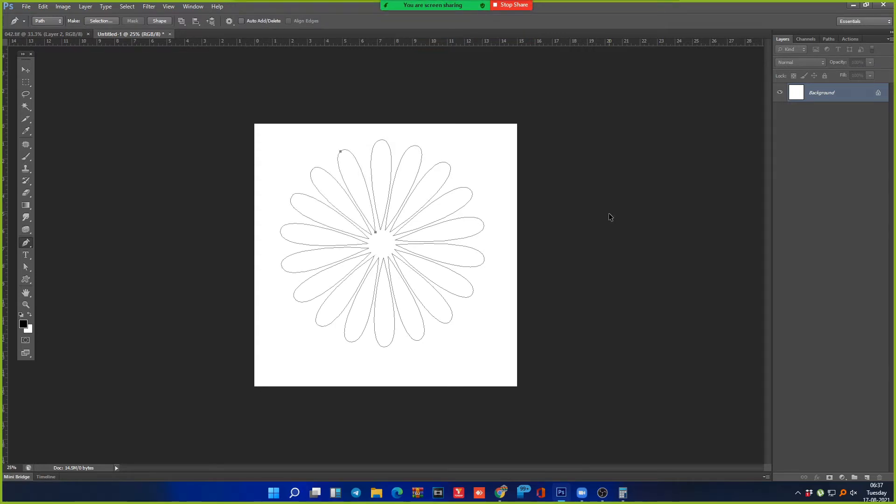
Step: Zoom in on the upper petals, lasso the top ones, and zoom back out
left_click_drag(255, 163, 456, 254)
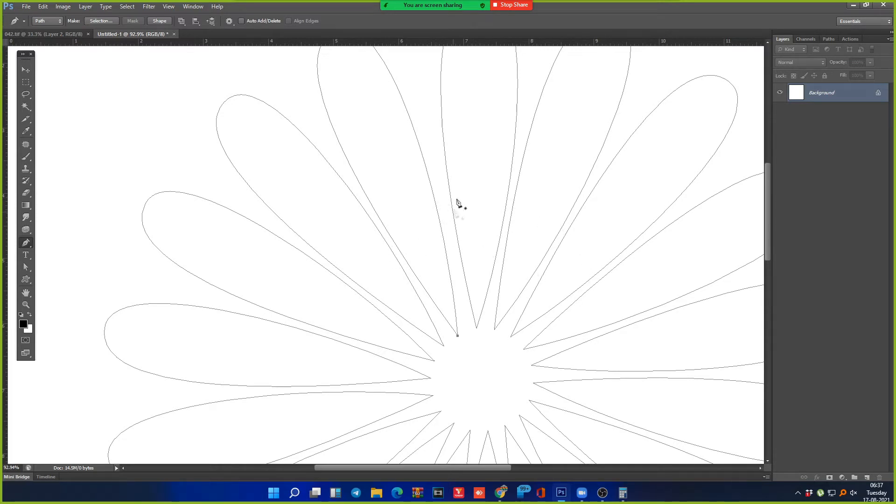
key("l")
mouse_move(495, 112)
left_mouse_down()
mouse_move(496, 133)
mouse_move(490, 126)
left_mouse_up()
key("ctrl+minus")
key("ctrl+minus")
key("ctrl+minus")
key("ctrl+minus")
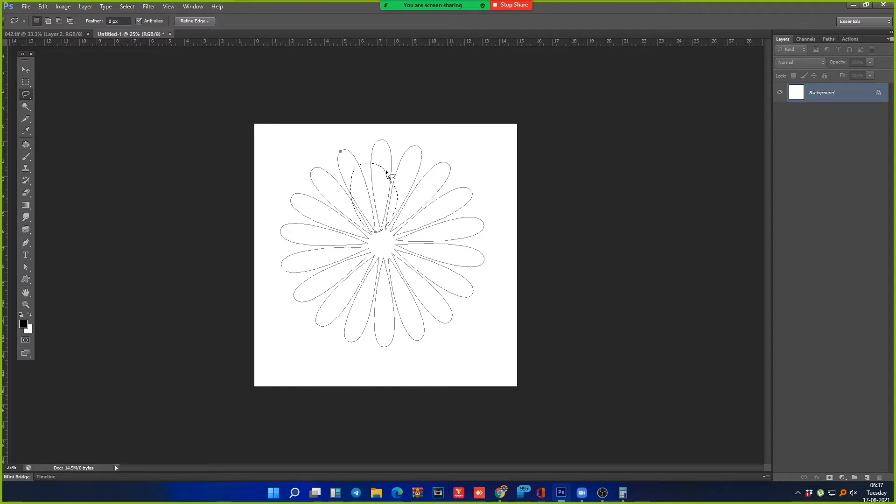
Step: Deselect and undo away all the remaining petal outlines
key("ctrl+d")
key("ctrl+alt+z")
key("ctrl+alt+z")
key("ctrl+alt+z")
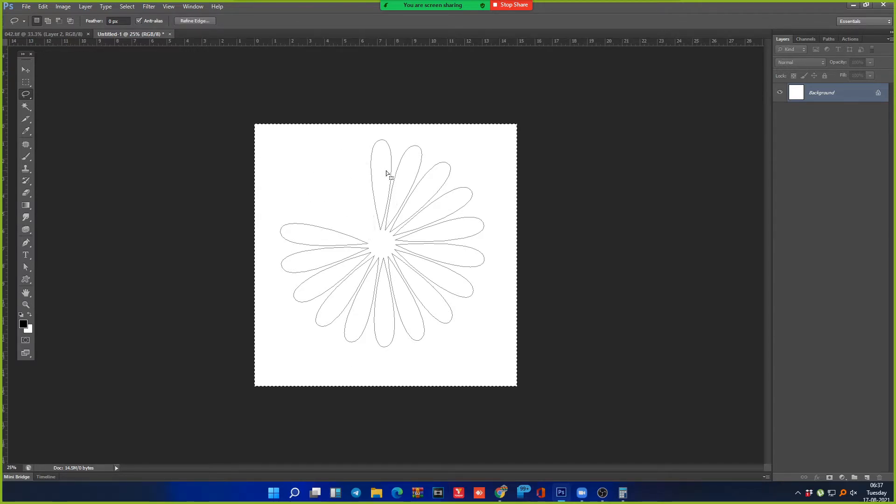
key("ctrl+d")
key("ctrl+alt+z")
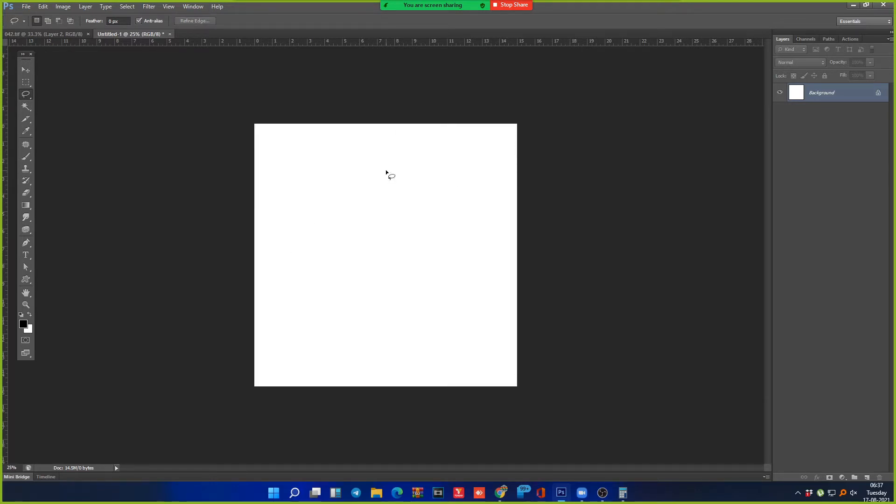
key("p")
Step: Draw a closed four-point diamond path with the Pen tool and adjust its corners
left_click(381, 238)
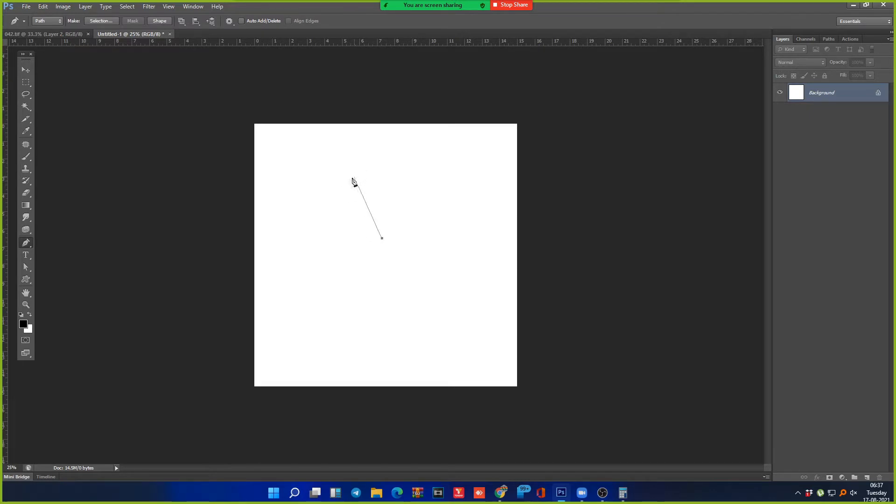
left_click(357, 193)
left_click(386, 135)
left_click(416, 186)
left_click(381, 238)
left_click_drag(387, 237, 393, 237)
left_click_drag(353, 190, 350, 187)
left_click_drag(389, 242, 384, 239)
Step: Narrow the diamond path to about 74% of its width
key("ctrl+t")
left_click_drag(433, 189, 424, 186)
key("Return")
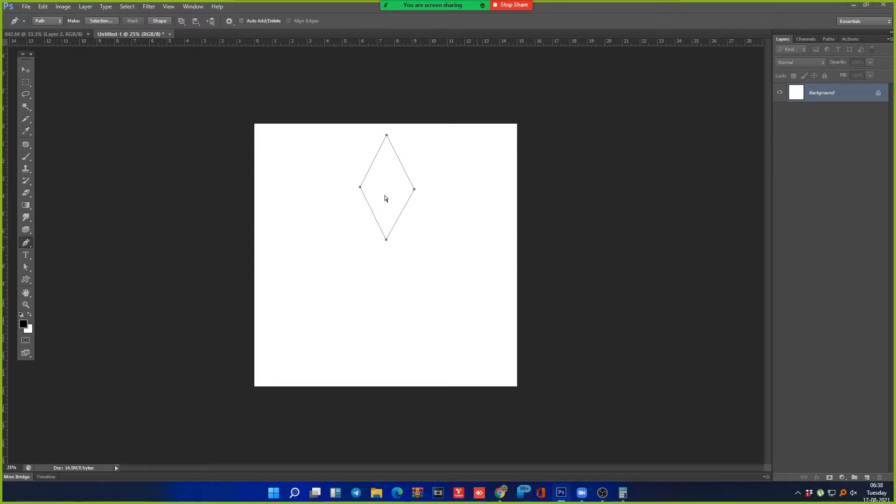
left_click(427, 120)
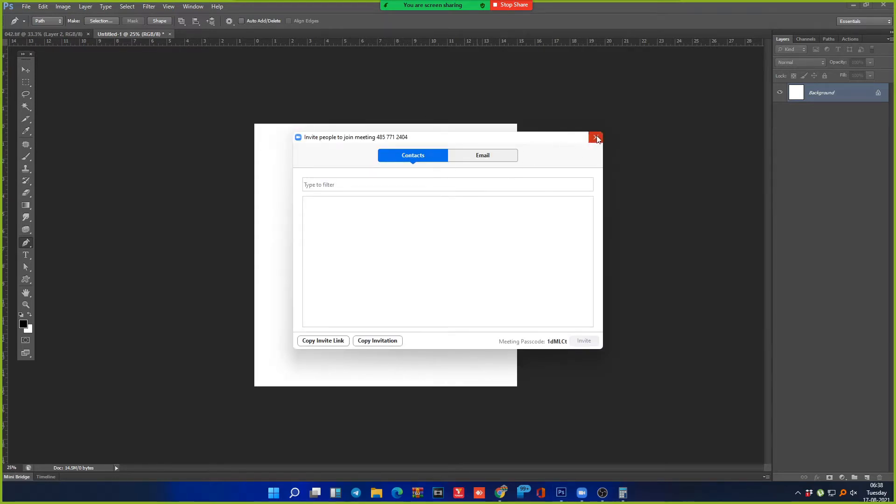
Step: Close Zoom's Invite and Participants windows and open Photoshop's Image Size dialog (2250 × 2250 px)
left_click(596, 138)
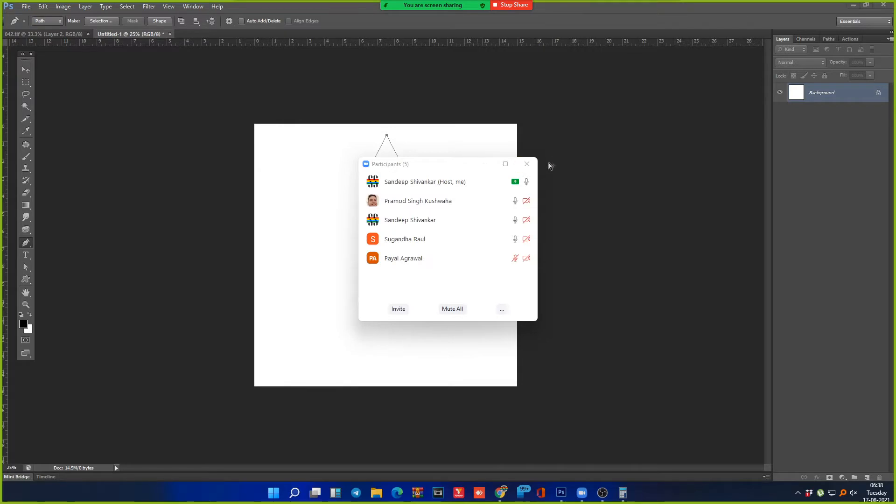
left_click(486, 165)
key("alt+i")
key("i")
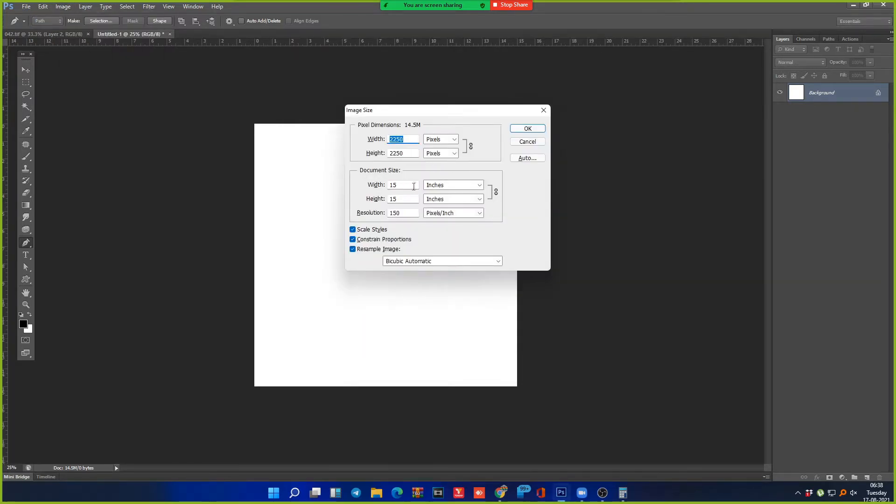
Step: Cancel Image Size and move the diamond up so it touches the canvas top edge
left_click(527, 142)
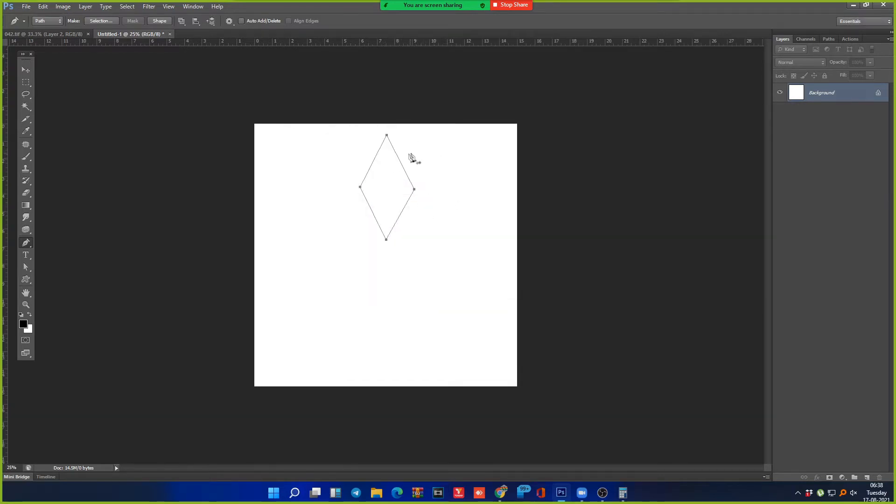
key("ctrl+t")
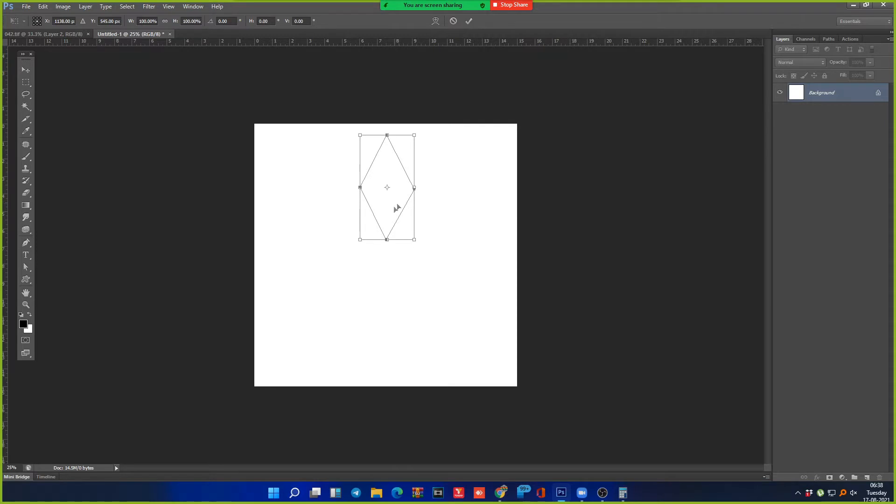
left_click_drag(397, 212, 398, 200)
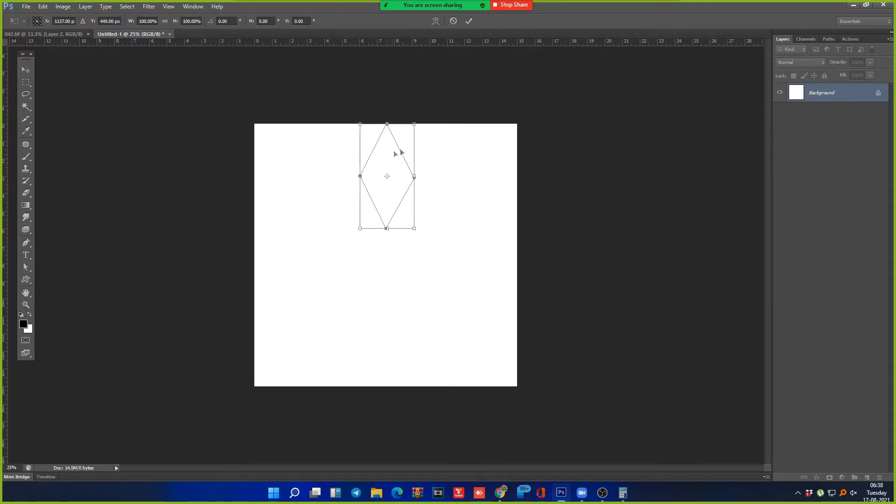
left_click_drag(398, 152, 395, 152)
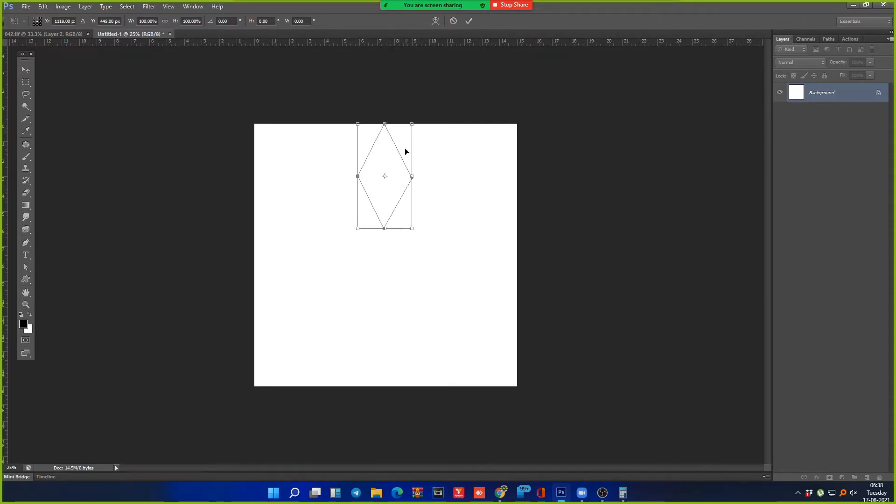
key("Return")
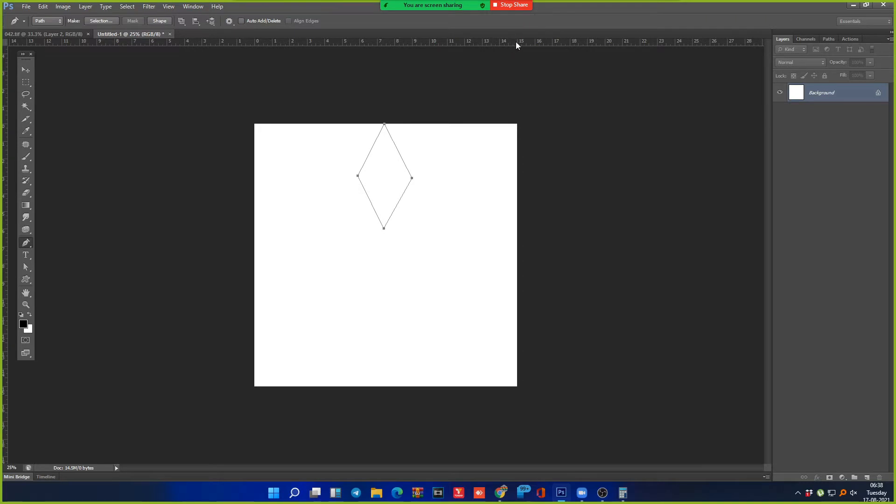
left_click(491, 231, "ctrl")
Step: Place horizontal and vertical guides crossing at the canvas centre
key("ctrl+a")
key("ctrl+t")
key("Escape")
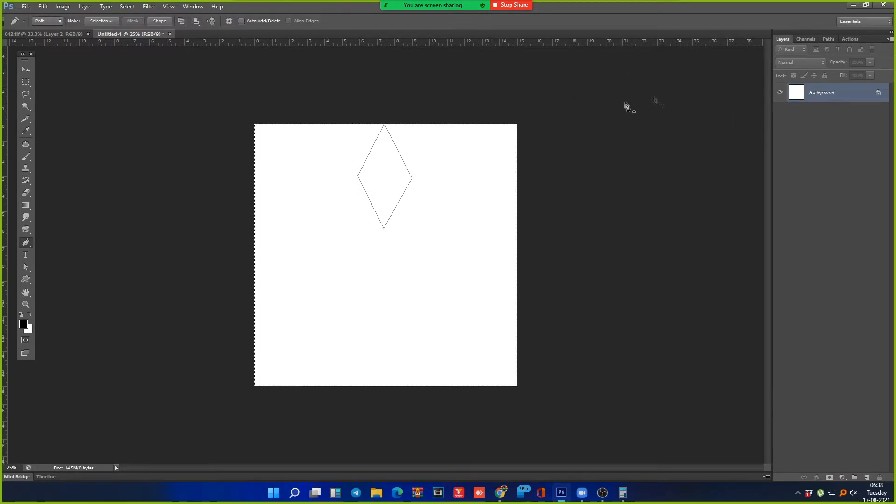
left_click(828, 40)
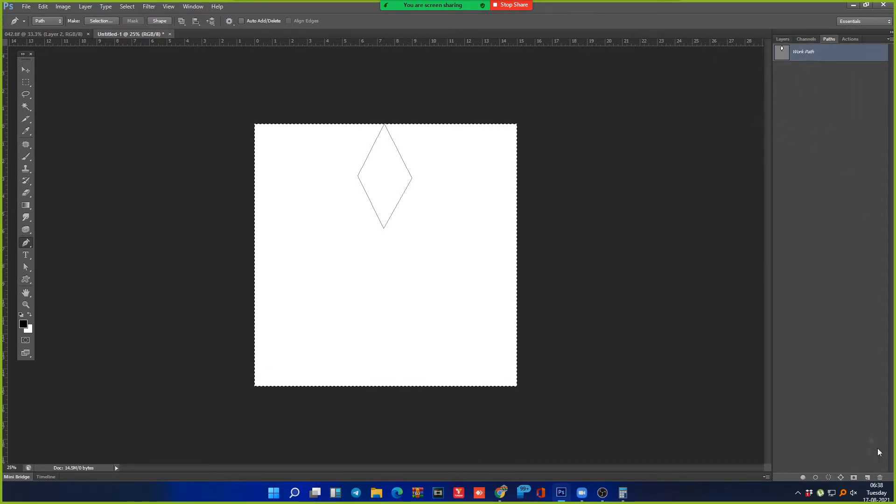
left_click(867, 479)
left_click(788, 39)
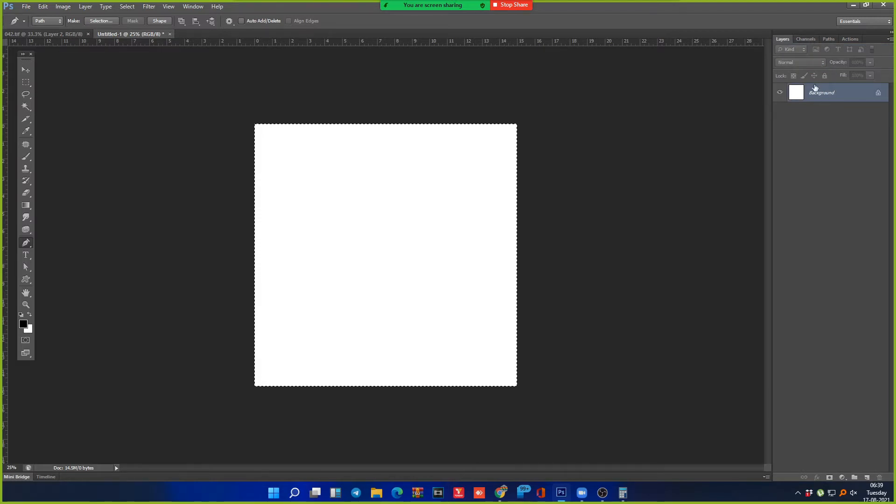
key("ctrl+t")
left_click_drag(434, 46, 387, 254)
left_click_drag(7, 330, 386, 228)
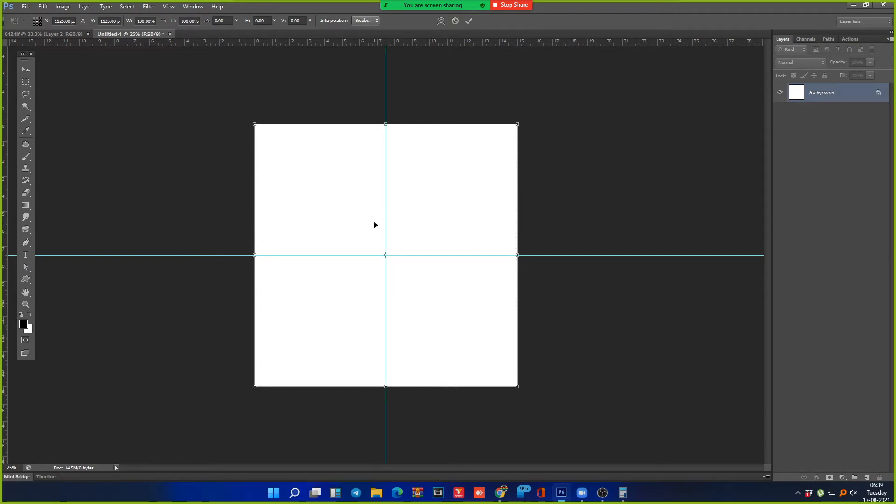
Step: Delete the empty Path 1 from the Paths panel and drop the canvas selection
left_click(829, 38)
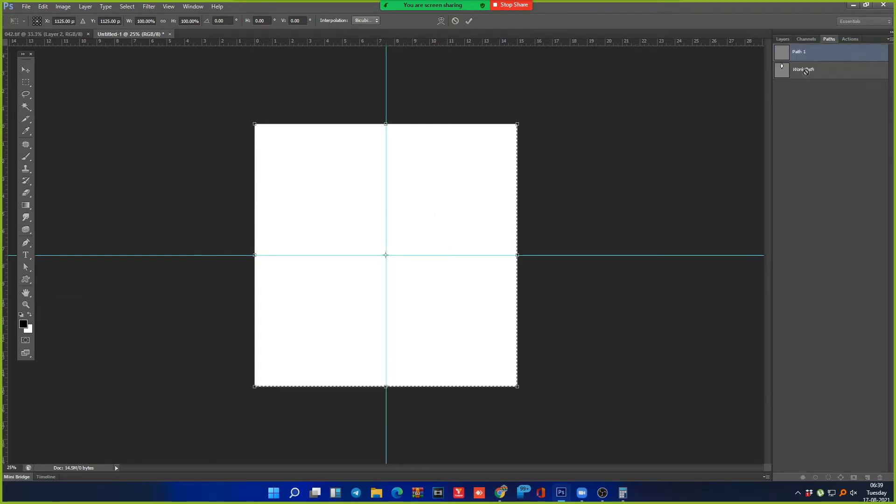
key("Escape")
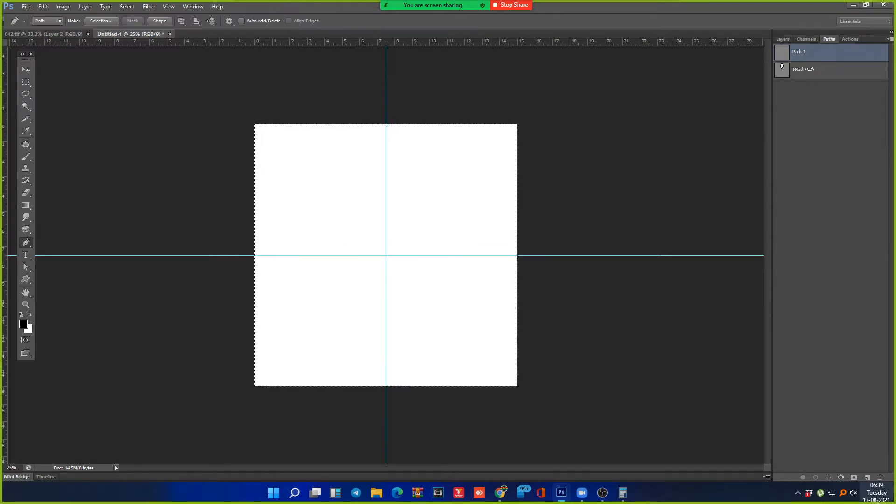
left_click(882, 475)
key("Return")
left_click(803, 52)
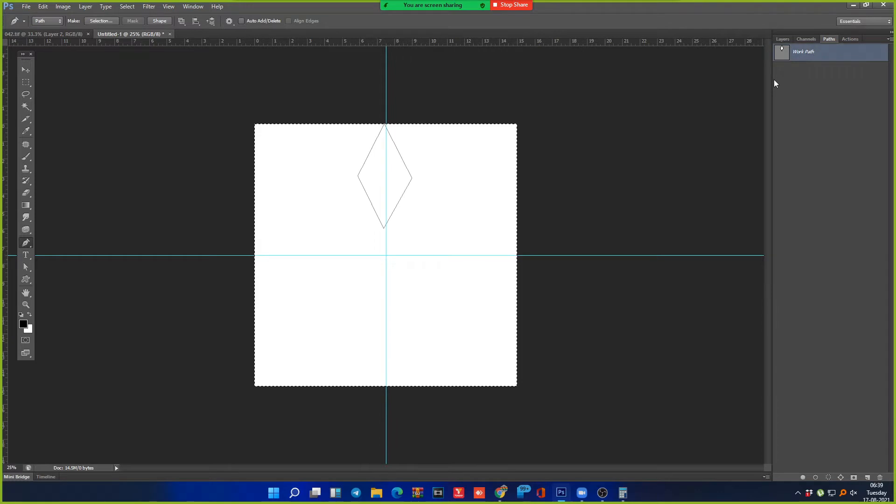
key("ctrl+d")
left_click_drag(330, 116, 456, 247)
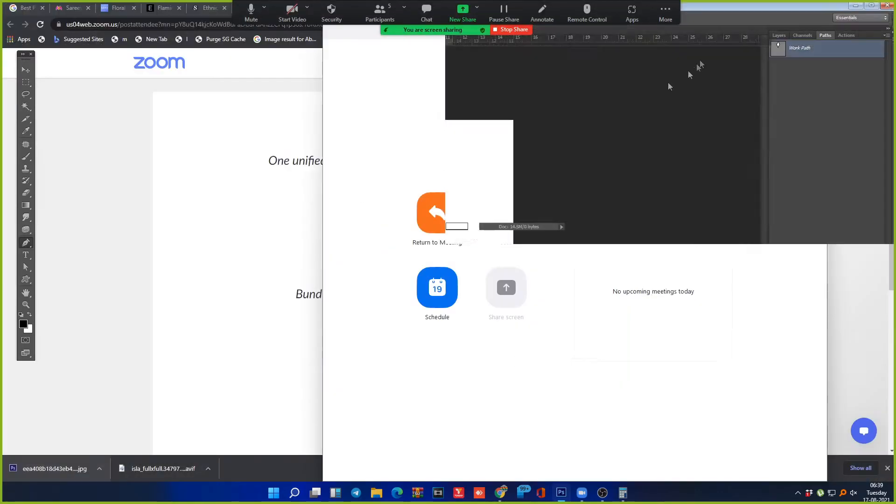
left_click(866, 4)
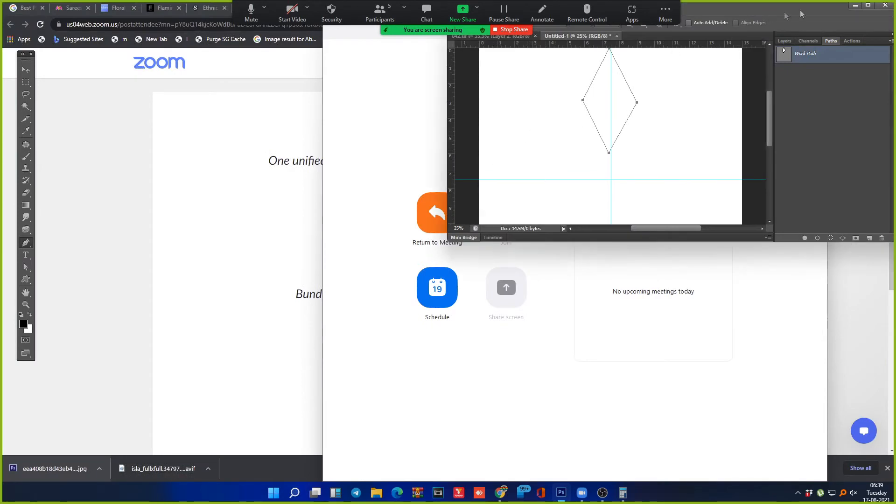
left_click(868, 5)
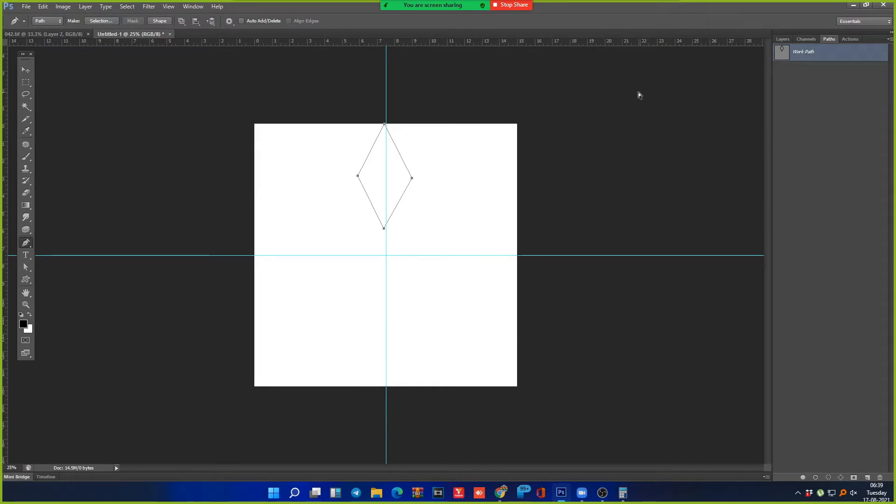
key("ctrl+t")
Step: Rotate diamond copies around the guide intersection into a star, then undo back to the top diamond
left_click(783, 39)
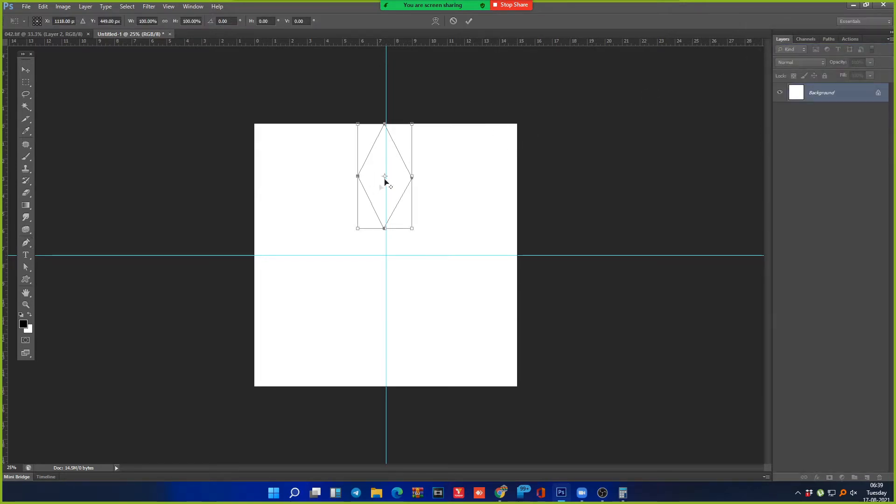
left_click_drag(385, 176, 387, 255)
left_click_drag(446, 122, 470, 212)
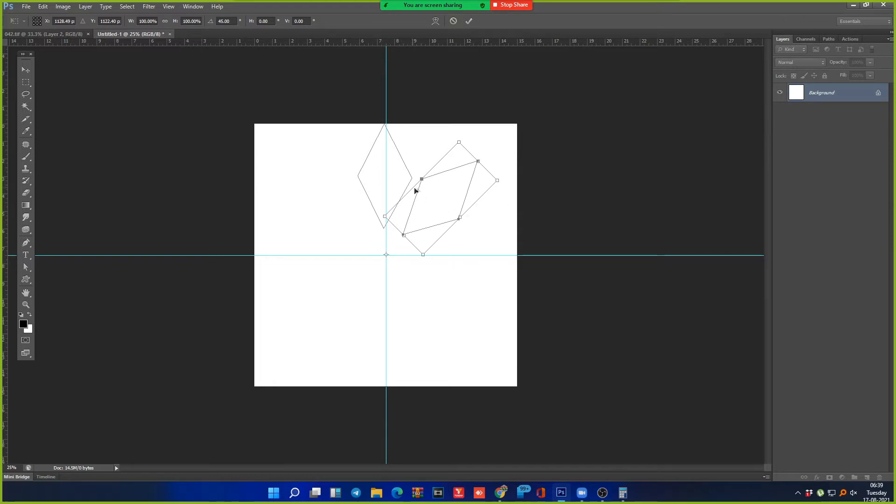
key("Return")
key("p")
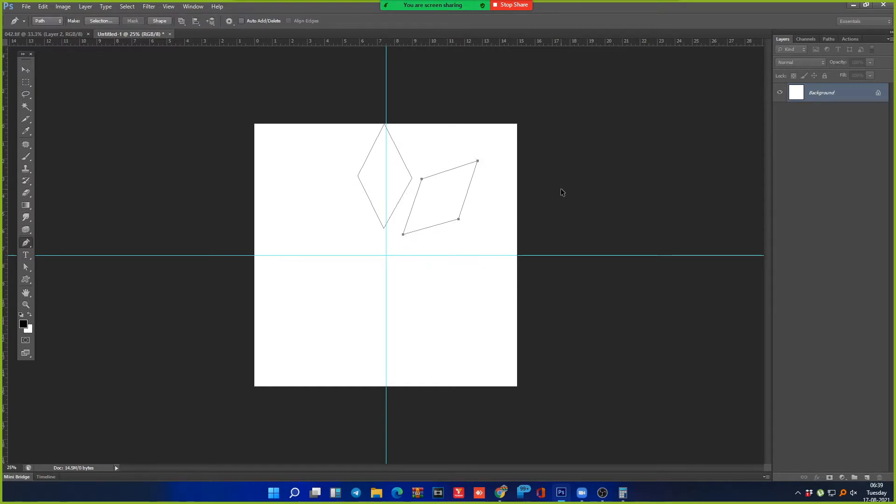
key("ctrl+alt+shift+t")
key("ctrl+alt+shift+t")
key("ctrl+alt+shift+t")
key("ctrl+alt+shift+t")
key("ctrl+alt+shift+t")
key("ctrl+alt+shift+t")
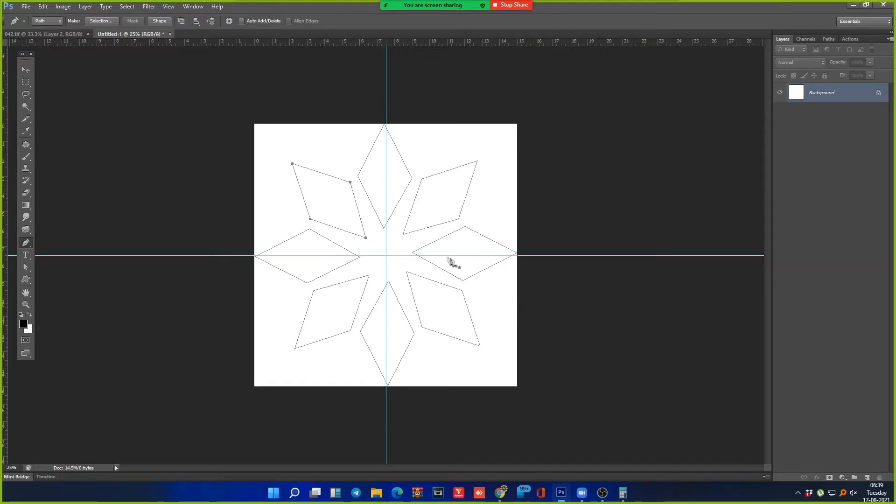
left_click(490, 203, "ctrl")
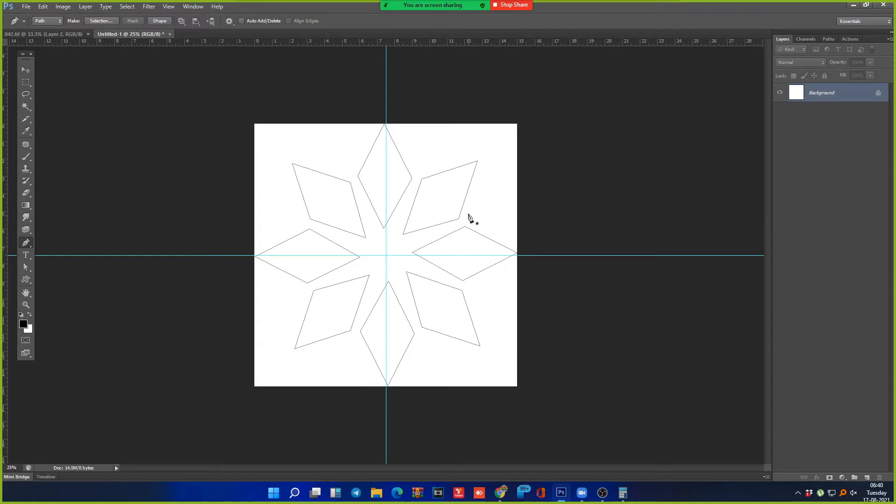
key("ctrl+alt+z")
key("ctrl+alt+z")
key("ctrl+alt+z")
key("ctrl+alt+z")
key("ctrl+alt+z")
key("ctrl+alt+z")
key("ctrl+alt+z")
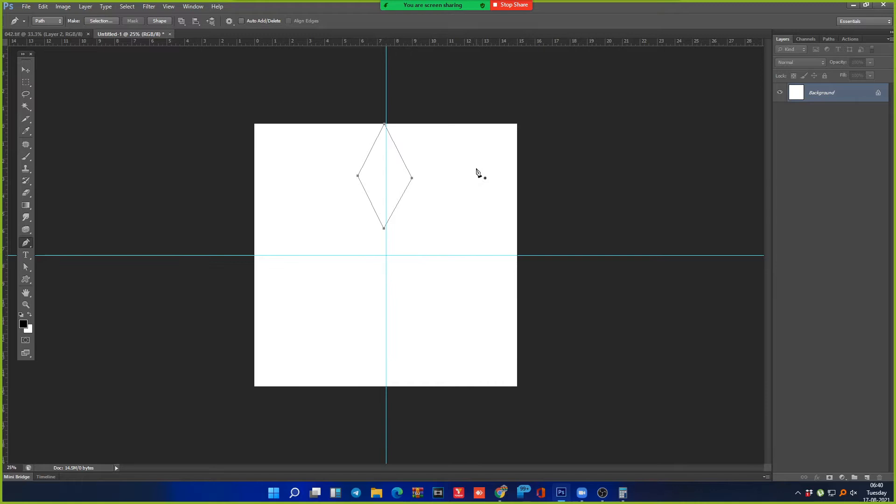
Step: Rotate a copy of the top diamond 45° about the guide intersection
key("ctrl+t")
left_click_drag(384, 178, 388, 257)
left_click_drag(446, 123, 473, 208)
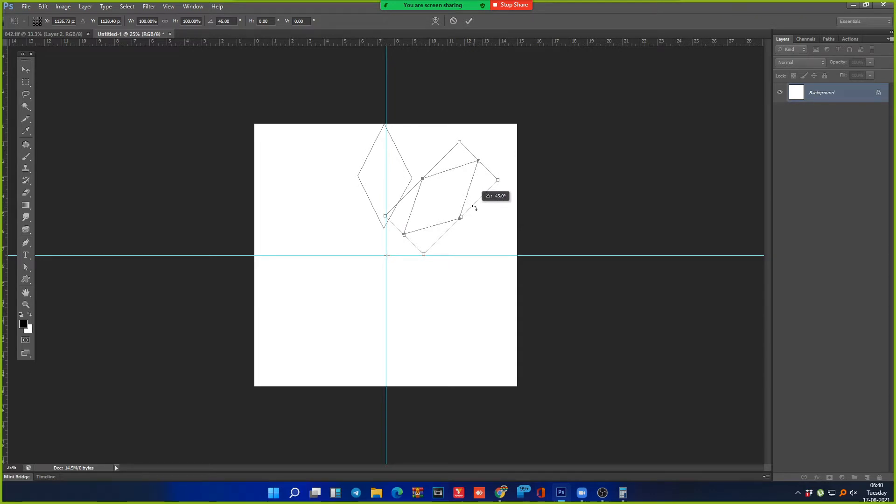
left_click_drag(474, 208, 474, 208)
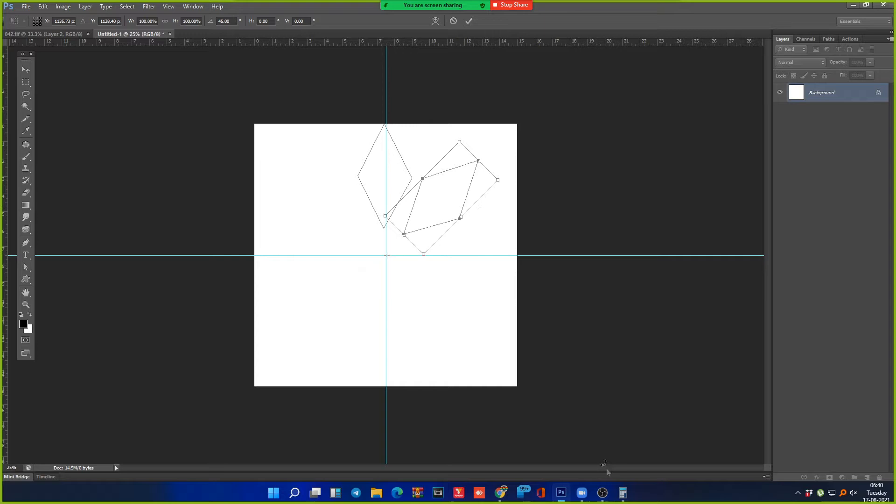
left_click(623, 493)
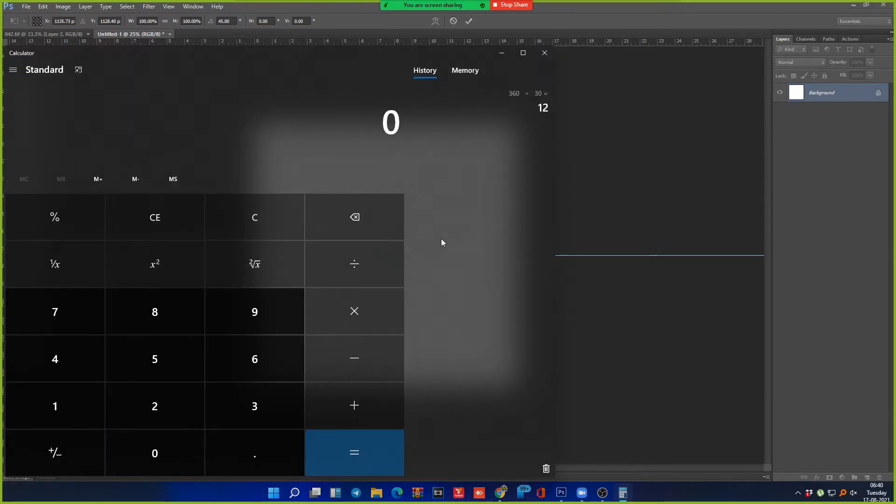
Step: Compute 360 ÷ 9 = 40 in Calculator
type("360")
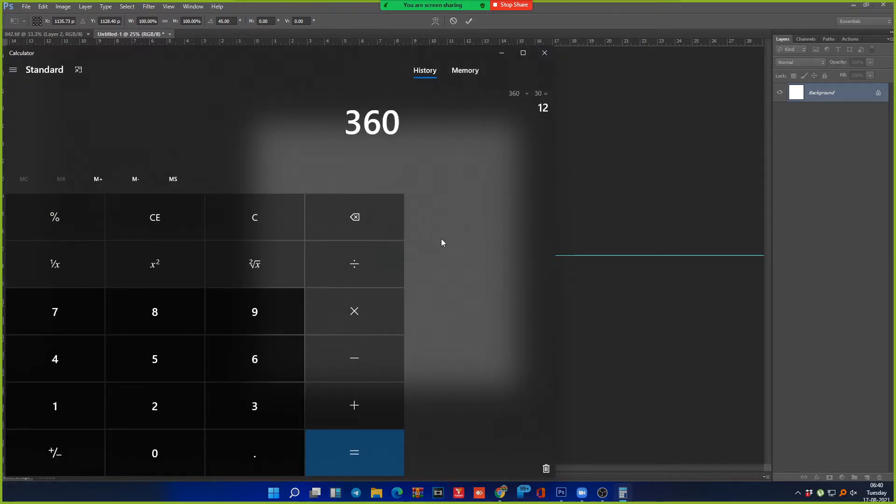
type("/9")
key("Return")
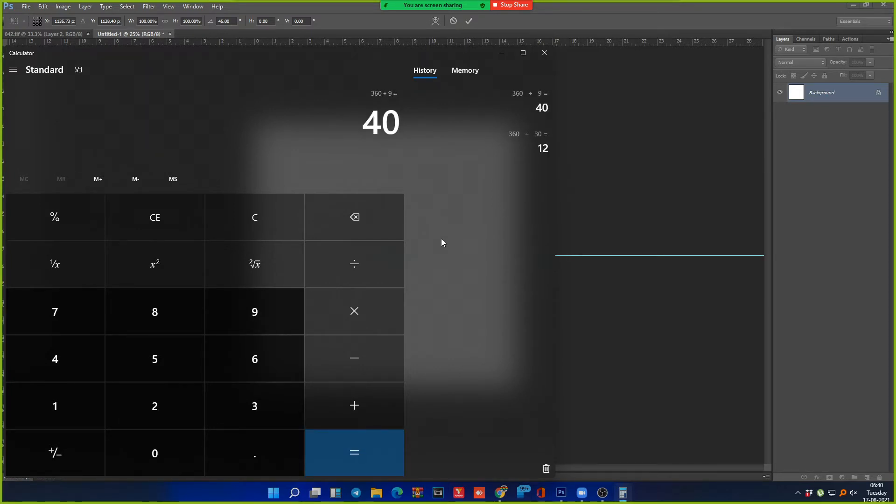
double_click(781, 10)
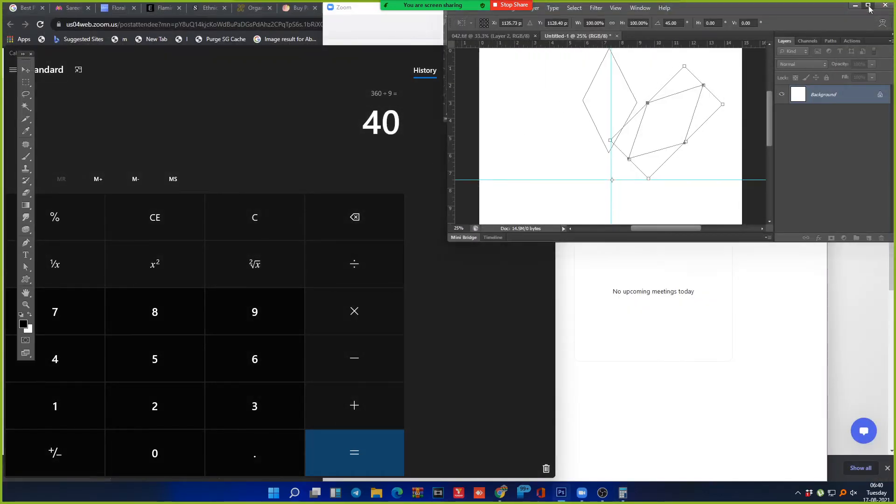
Step: Rotate the copy to about 41°, check the angle against Calculator, then cancel and restart the transform
left_click(868, 5)
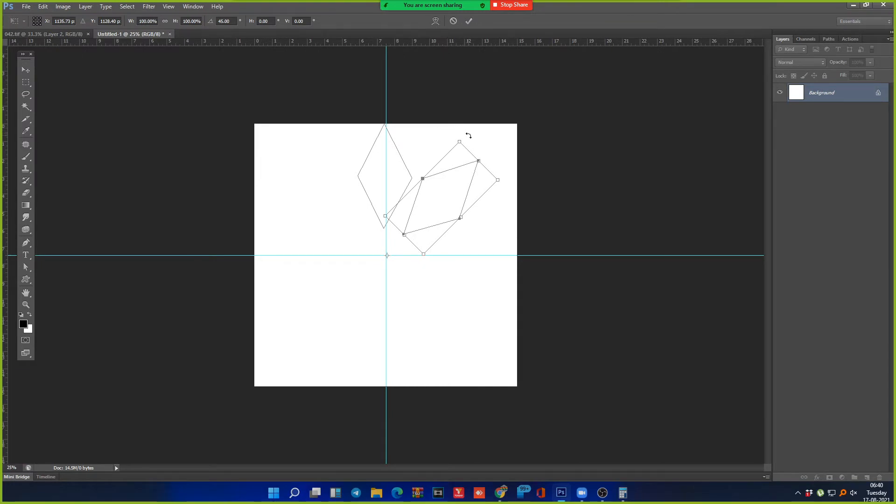
left_click_drag(468, 135, 461, 128)
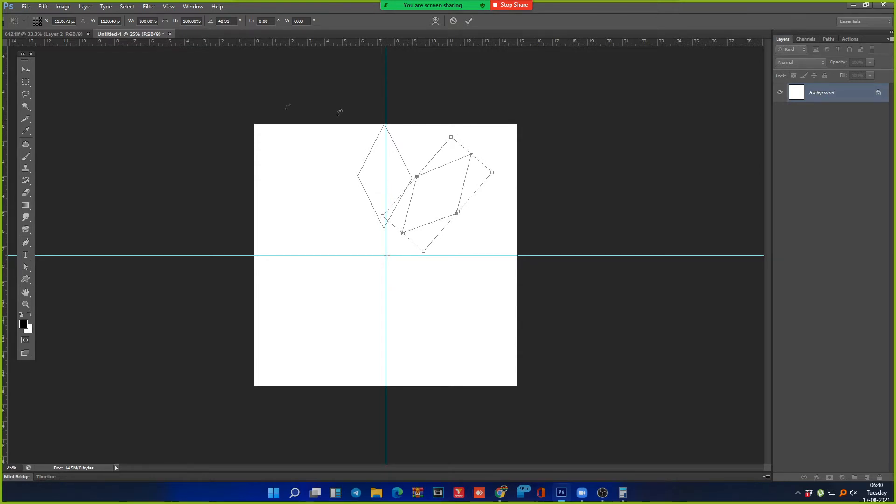
left_click(229, 21)
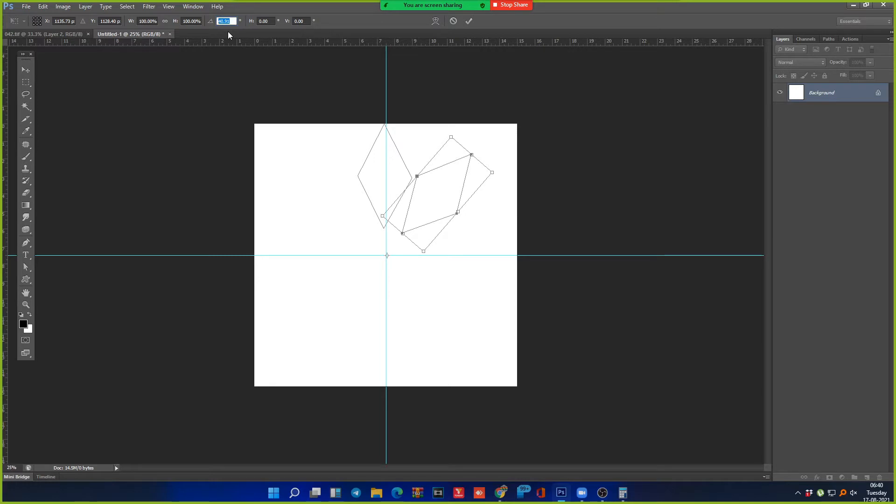
left_click(624, 494)
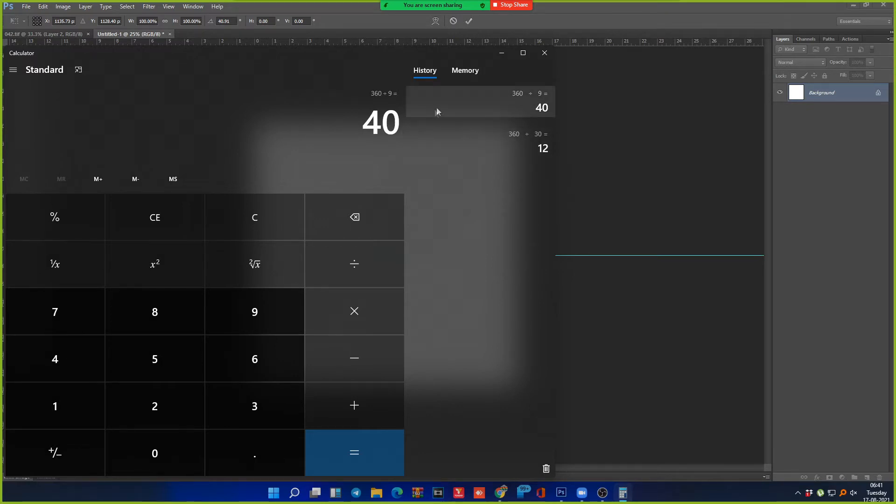
left_click(619, 41)
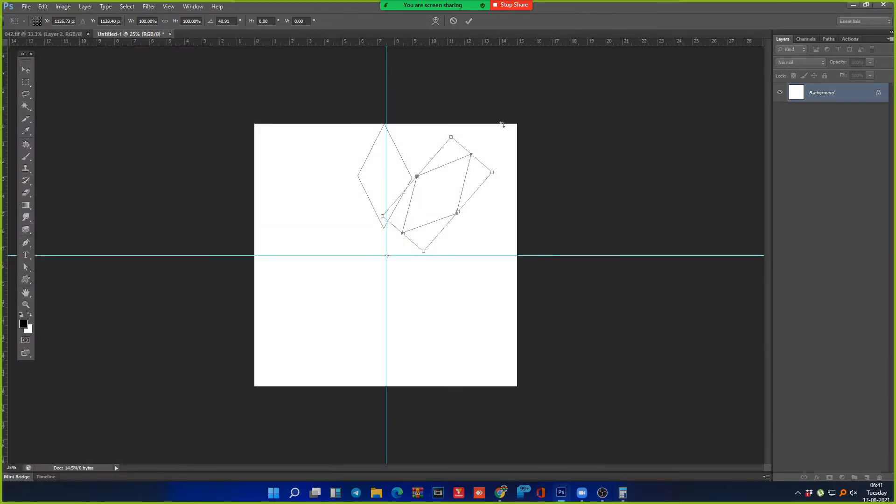
key("Escape")
key("ctrl+t")
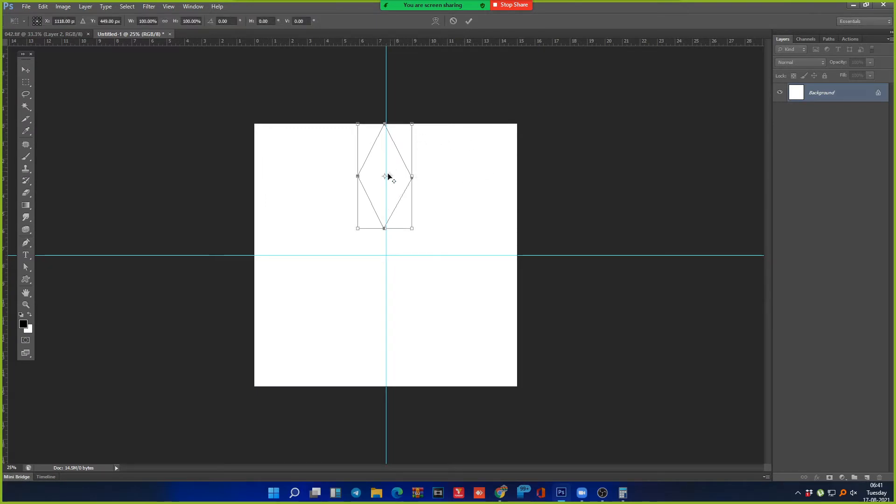
Step: Rotate the copy about the guide intersection, fine-tuning toward 42°, then discard it and restart
left_click_drag(387, 173, 387, 254)
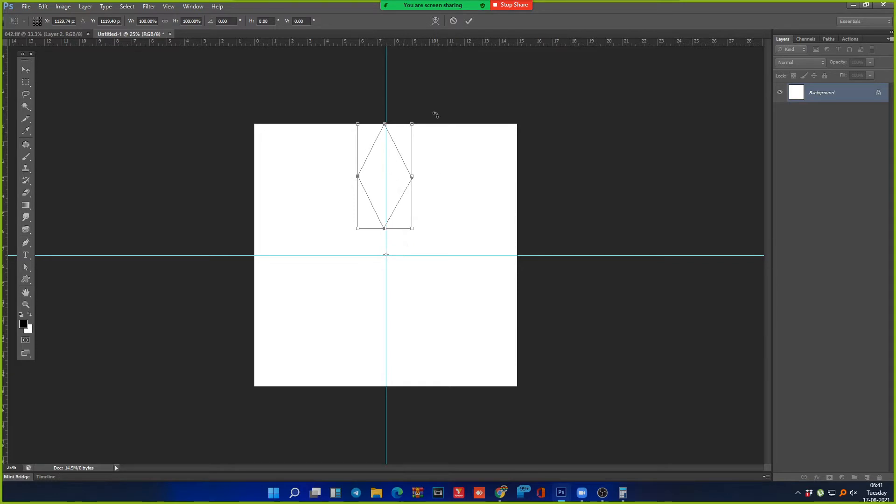
left_click_drag(423, 109, 477, 227)
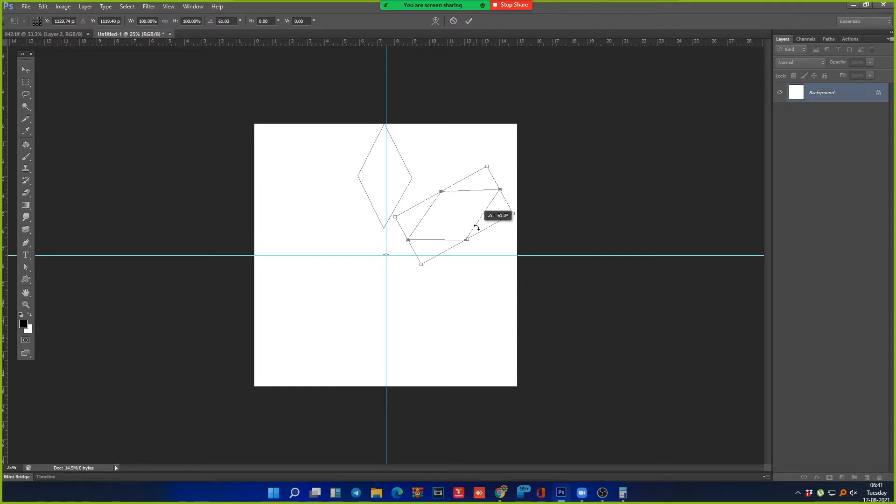
left_click_drag(477, 228, 477, 192)
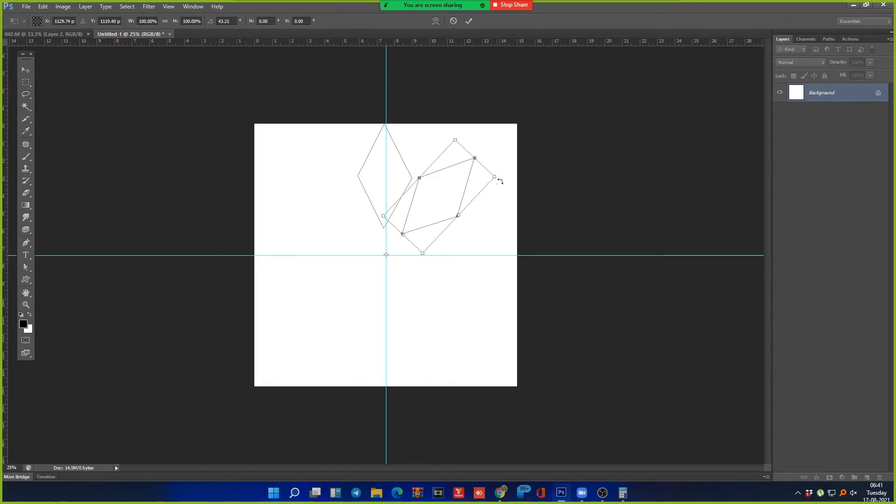
left_click_drag(503, 176, 502, 173)
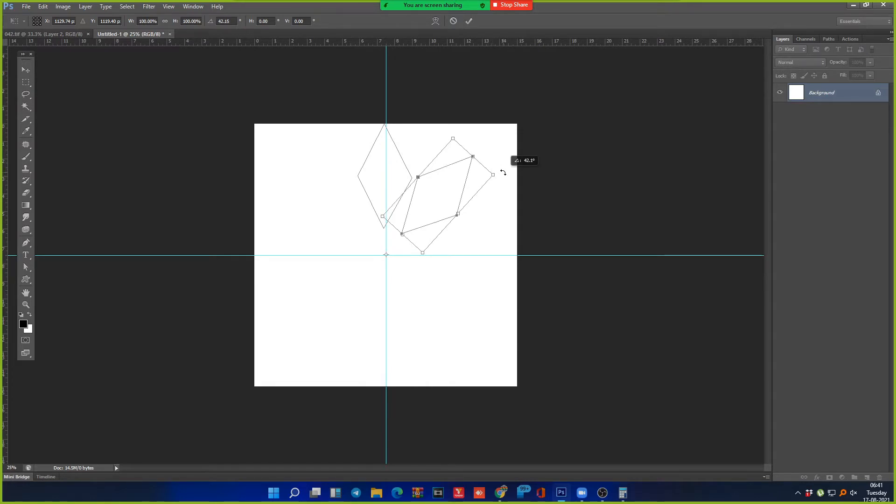
left_click_drag(503, 173, 502, 174)
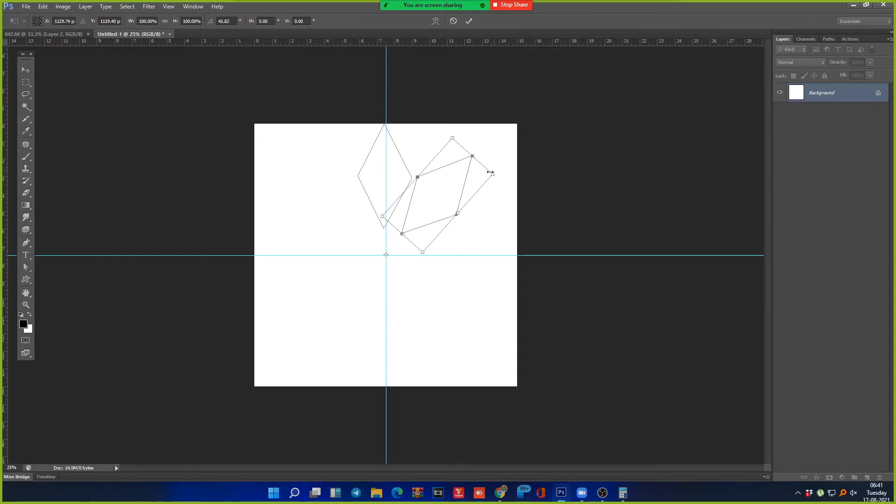
key("Escape")
key("ctrl+t")
Step: Apply a 45° rotated copy about the guide intersection, repeat it, and undo the extra copies
left_click_drag(390, 174, 499, 252)
key("Return")
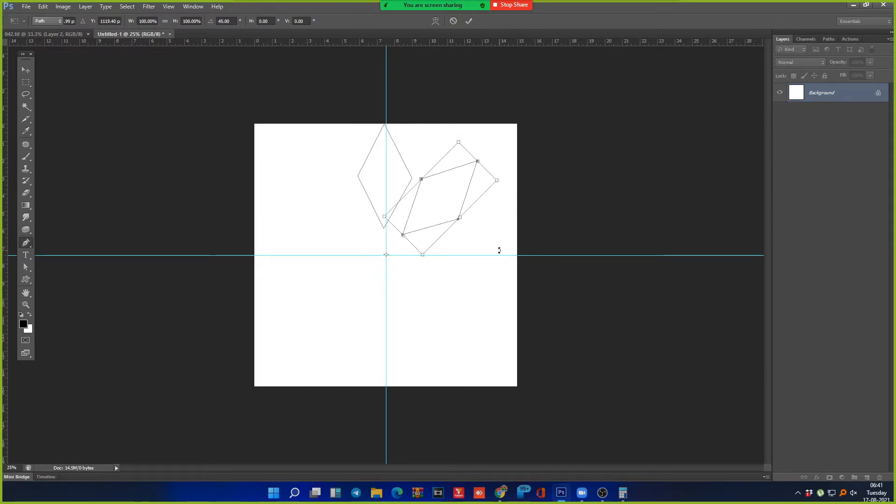
key("ctrl+alt+shift+t")
key("ctrl+alt+shift+t")
key("ctrl+alt+shift+t")
key("ctrl+alt+shift+t")
key("ctrl+alt+shift+t")
key("ctrl+alt+shift+t")
key("ctrl+alt+z")
key("ctrl+alt+z")
key("ctrl+alt+z")
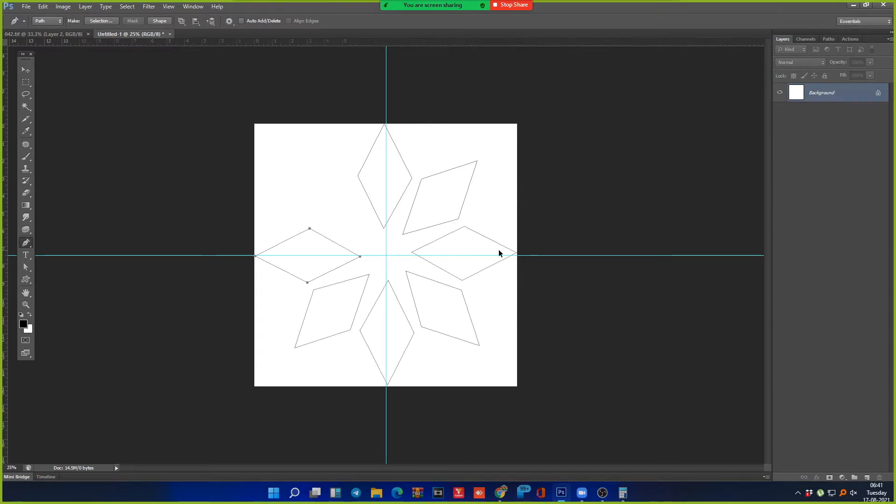
key("ctrl+alt+z")
key("ctrl+alt+z")
key("ctrl+alt+z")
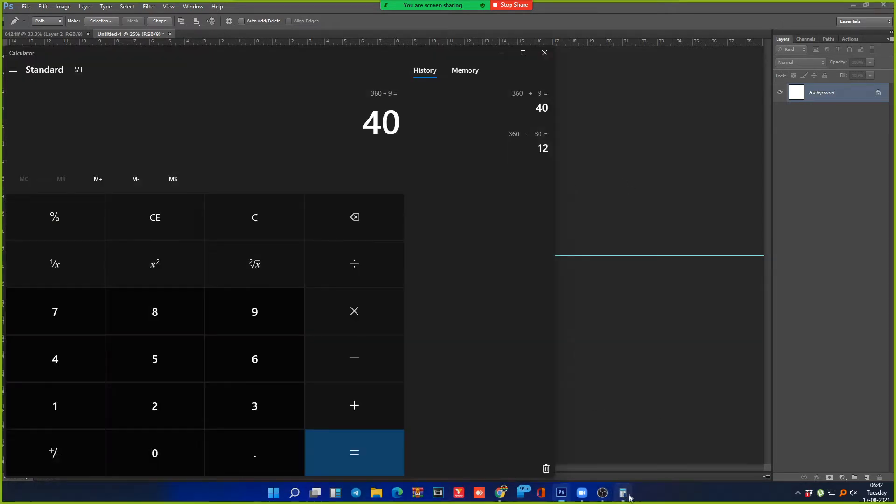
Step: Recalculate 360 ÷ 9 = 40 in Calculator, then undo the rotated diamond copy in Photoshop
left_click(624, 495)
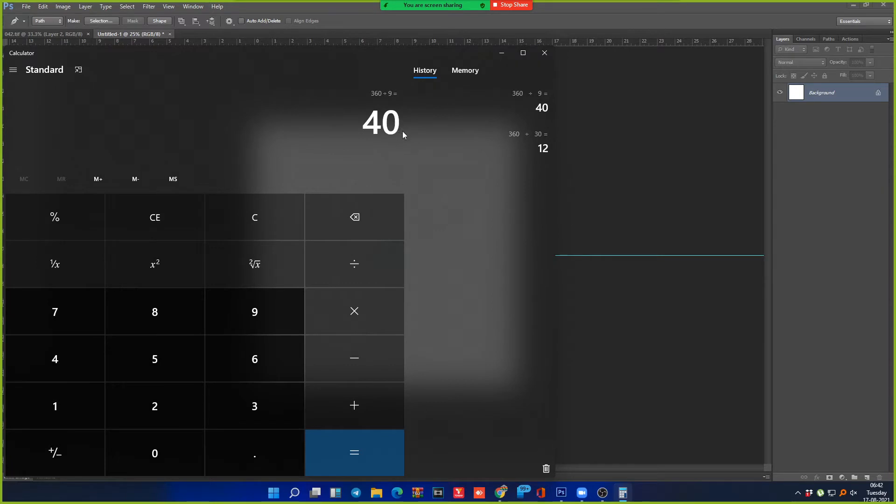
key("Escape")
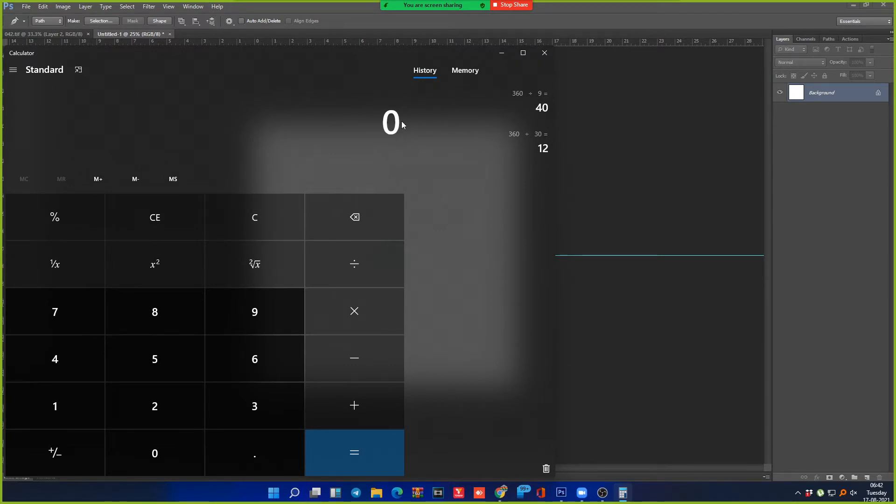
type("36")
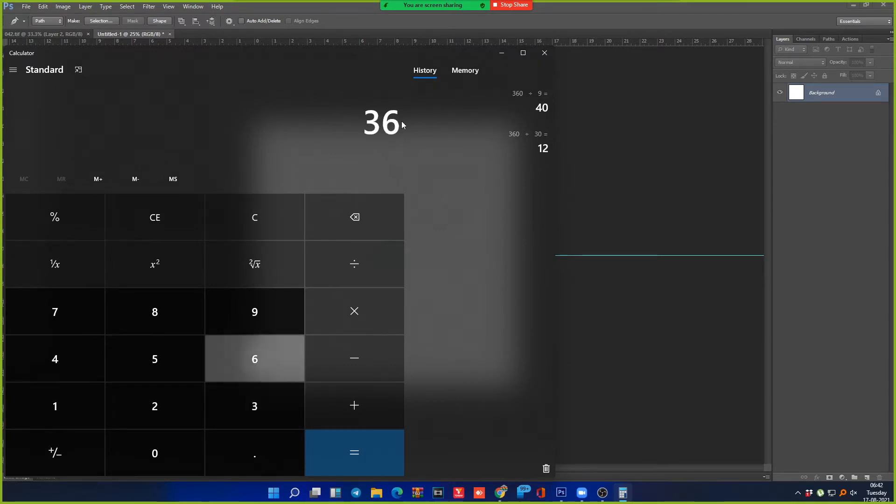
type("0/9")
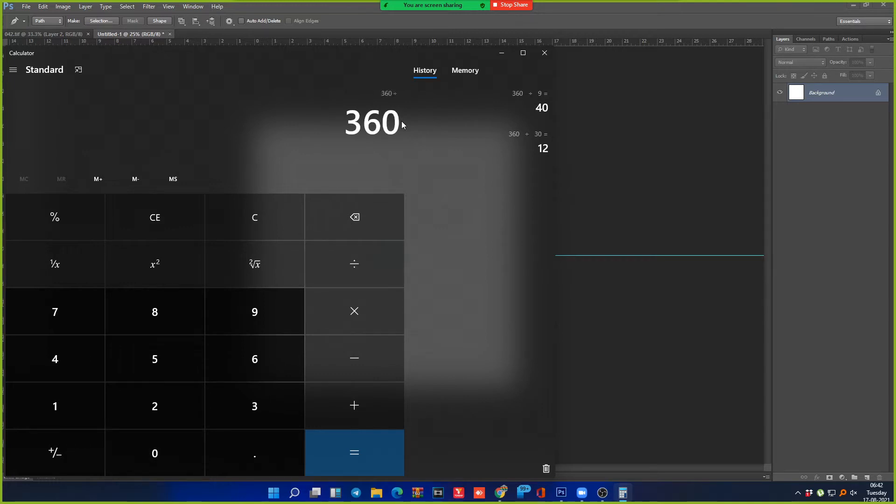
key("Return")
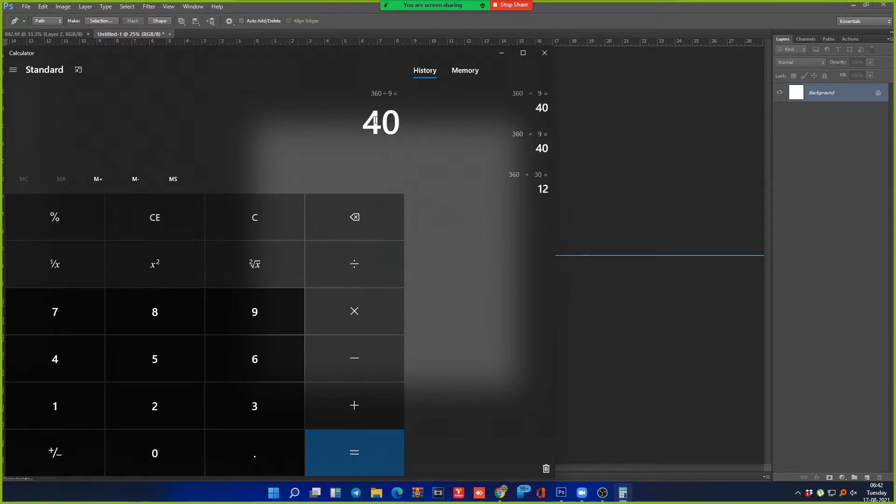
double_click(382, 122)
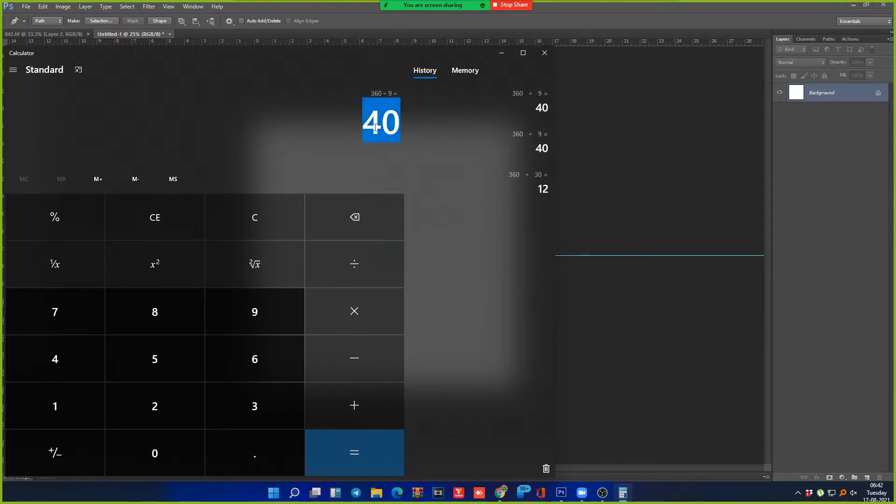
left_click(571, 21)
key("ctrl+z")
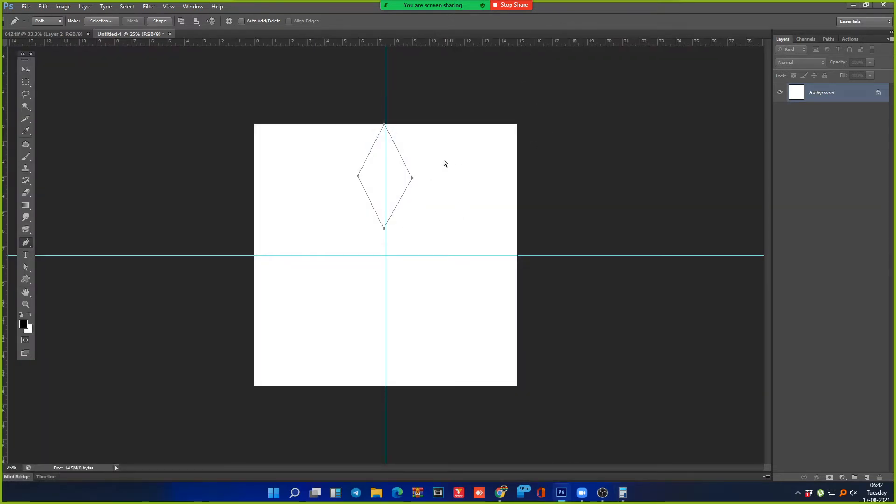
Step: Trial-rotate the diamond 40° about the guide intersection, then cancel the transforms
key("ctrl+alt+t")
left_click_drag(387, 181, 386, 255)
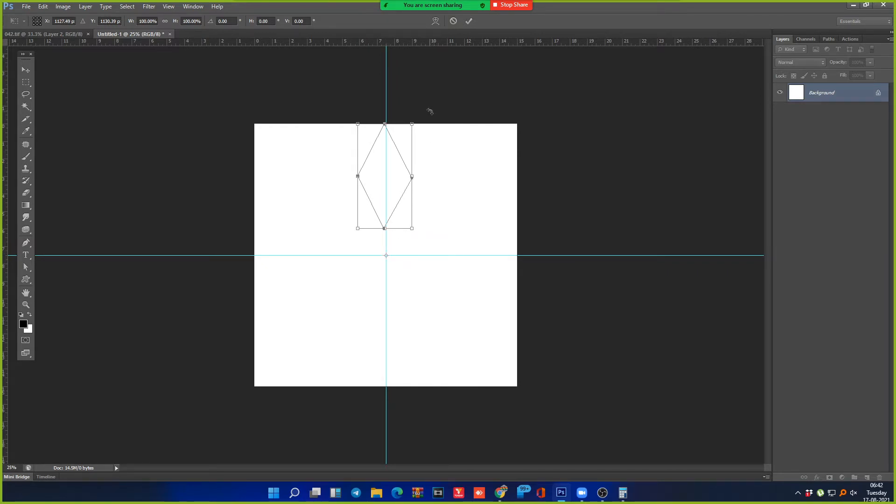
left_click_drag(428, 109, 476, 195)
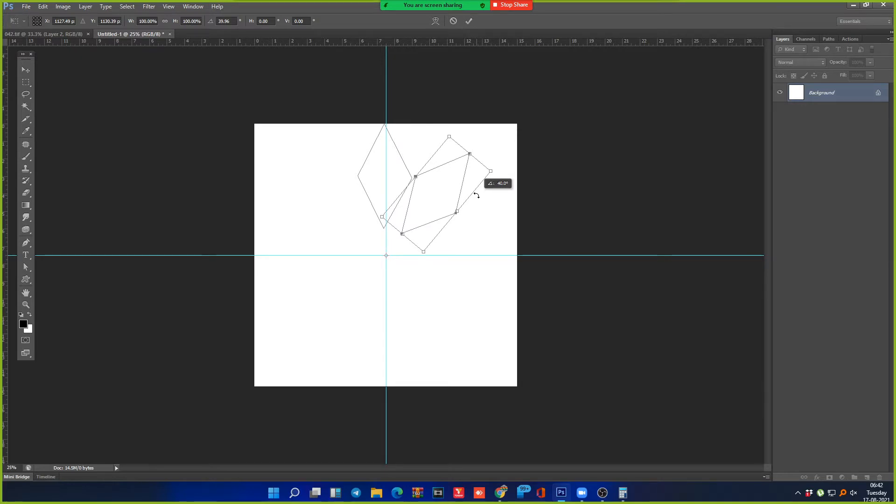
key("Escape")
key("ctrl+t")
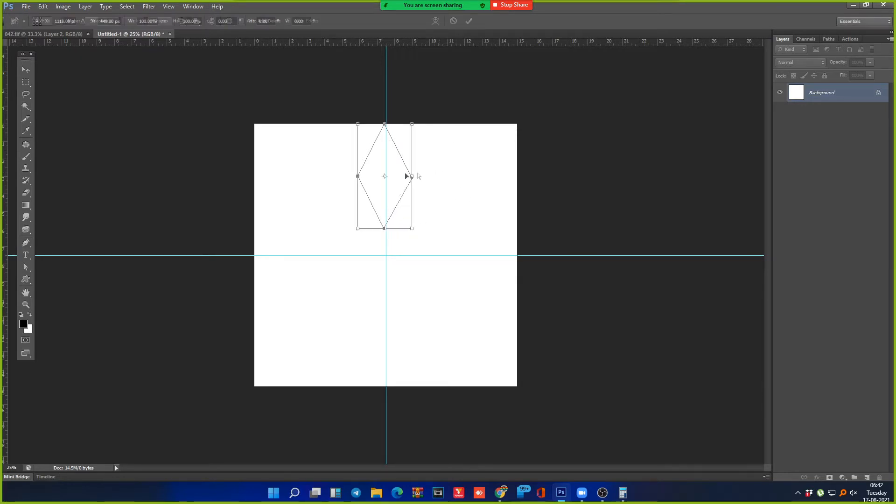
left_click_drag(386, 182, 388, 256)
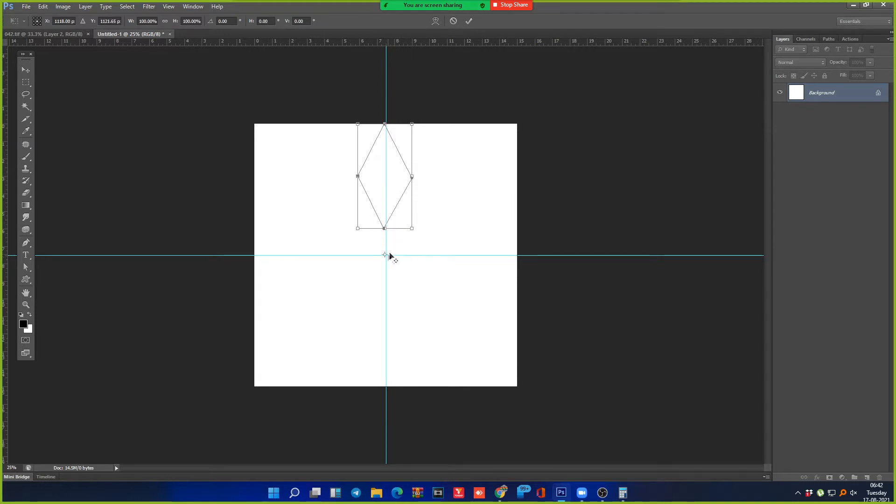
left_click_drag(228, 22, 201, 23)
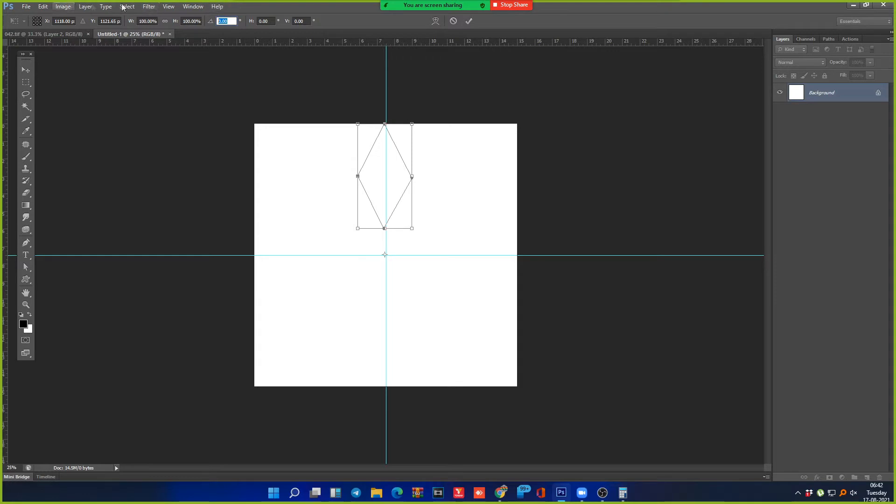
type("40")
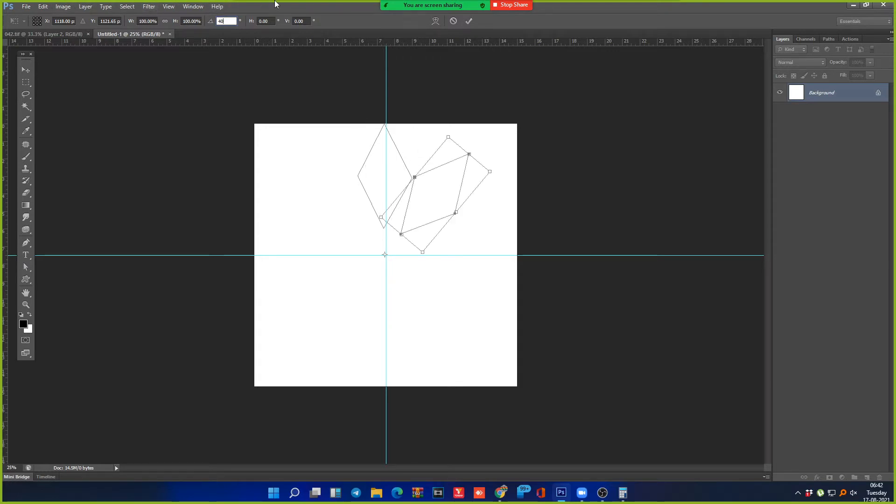
key("Return")
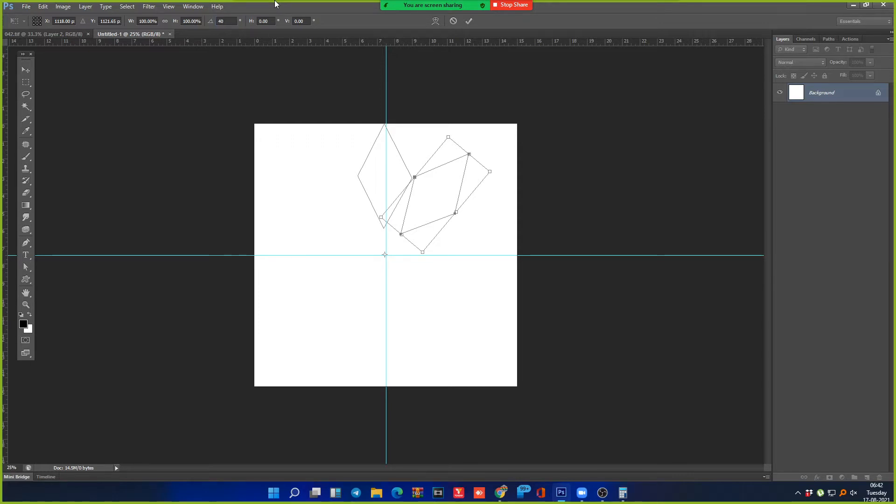
left_click_drag(509, 154, 367, 414)
key("Escape")
Step: Rotate a diamond copy 40° about the guide intersection, commit it, and repeat the rotated copy
key("ctrl+alt+t")
left_click_drag(385, 177, 386, 257)
left_click(224, 21)
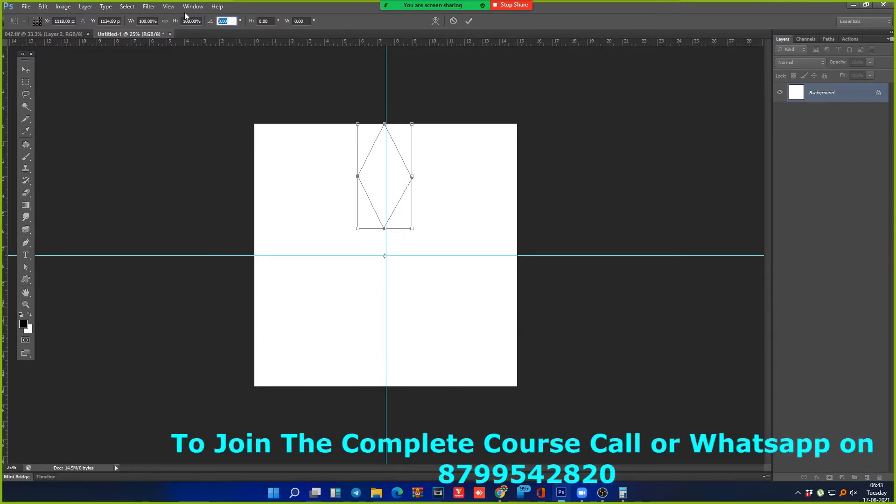
type("45")
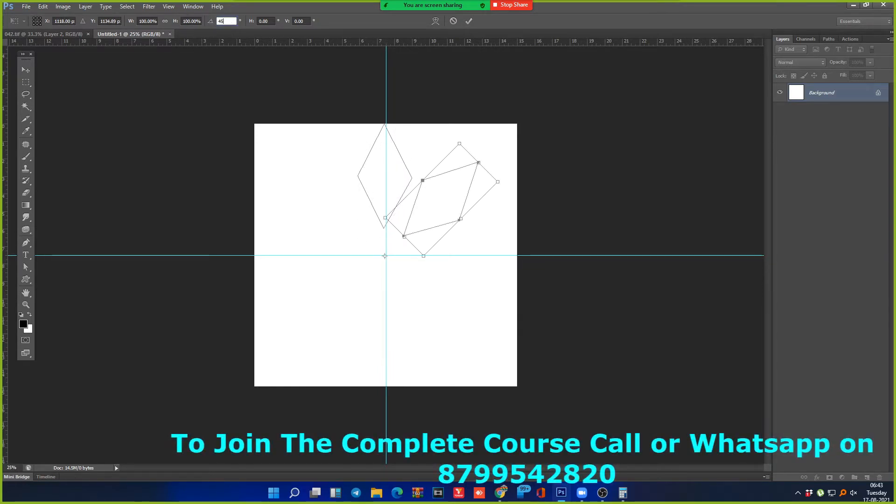
key("BackSpace")
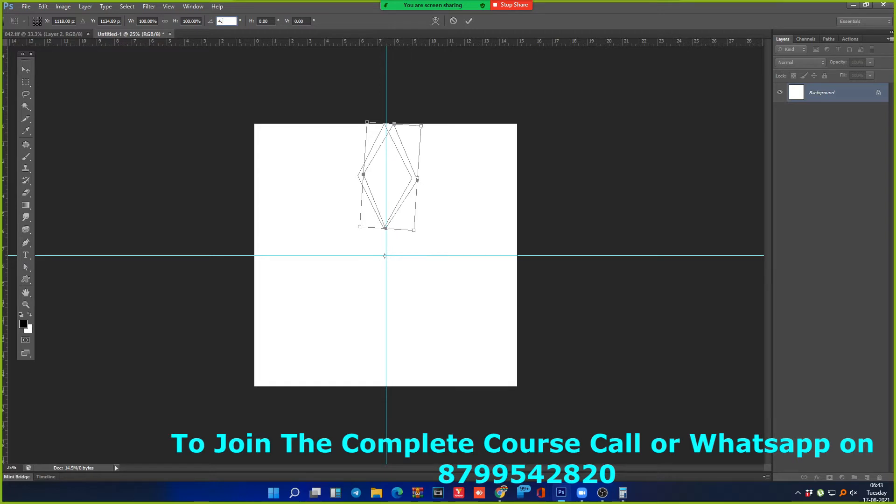
type("0")
key("Return")
key("p")
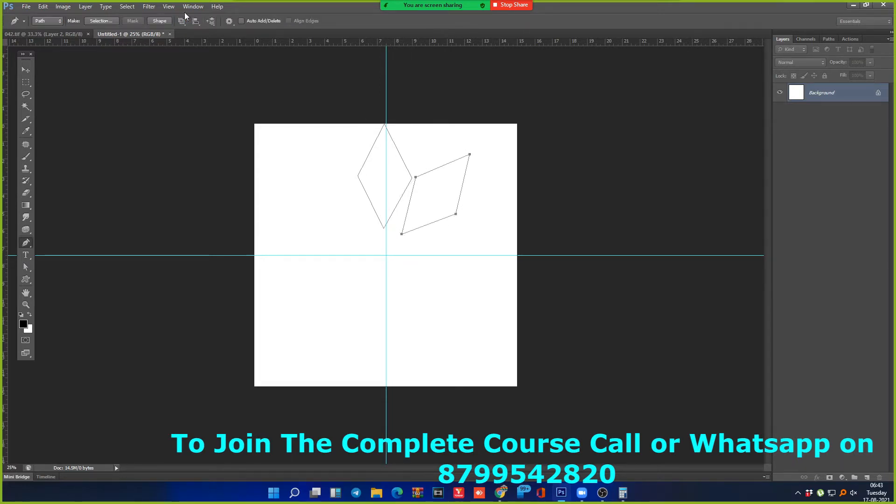
key("ctrl+shift+alt+t")
key("ctrl+shift+alt+t")
key("ctrl+shift+alt+t")
key("ctrl+shift+alt+t")
key("ctrl+shift+alt+t")
key("ctrl+shift+alt+t")
key("ctrl+shift+alt+t")
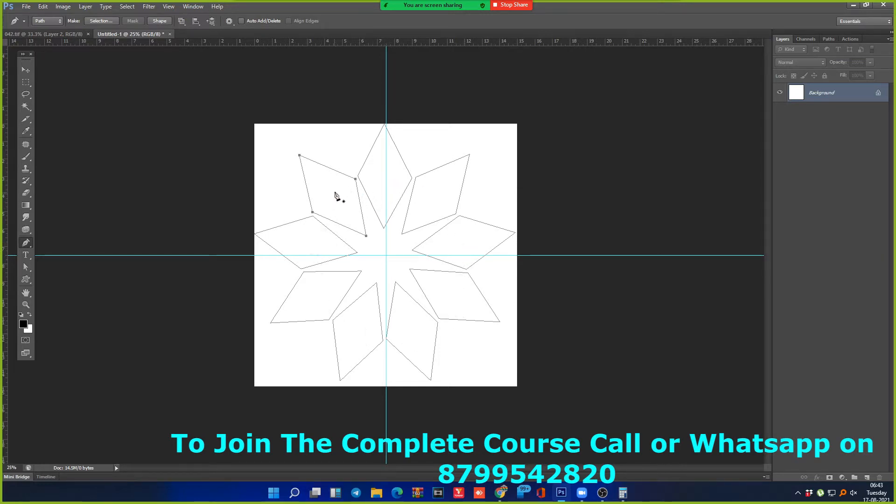
Step: Load the nine-diamond star path as a selection, fill it black, and deselect
key("ctrl+Return")
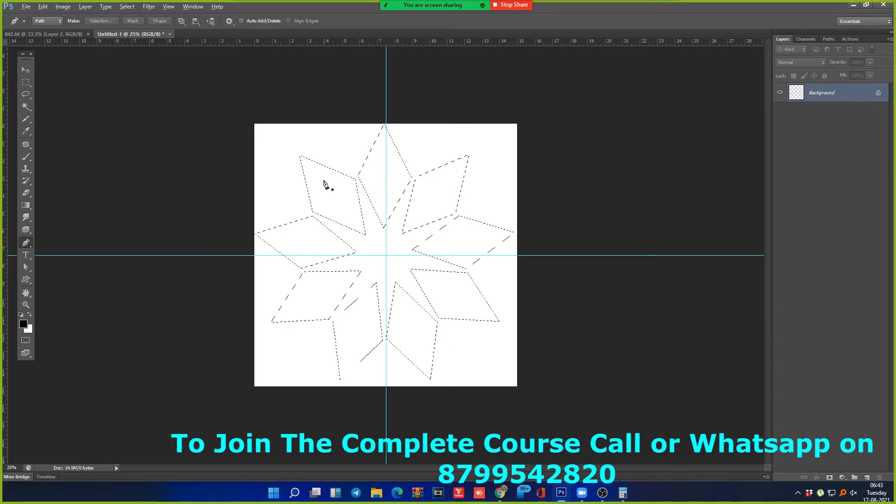
key("alt+BackSpace")
key("ctrl+d")
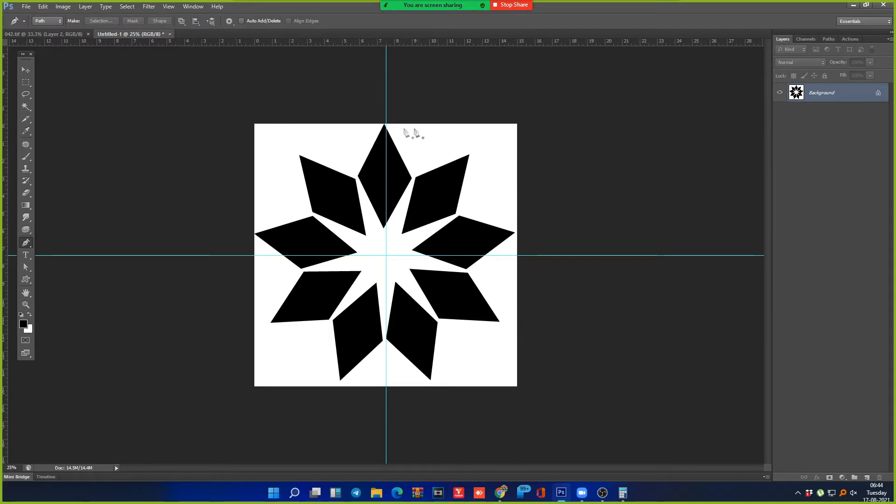
Step: Select the whole canvas, clear the black star to white, and deselect
left_click_drag(322, 110, 445, 203)
key("ctrl+minus")
key("ctrl+minus")
key("ctrl+minus")
key("ctrl+minus")
key("ctrl+minus")
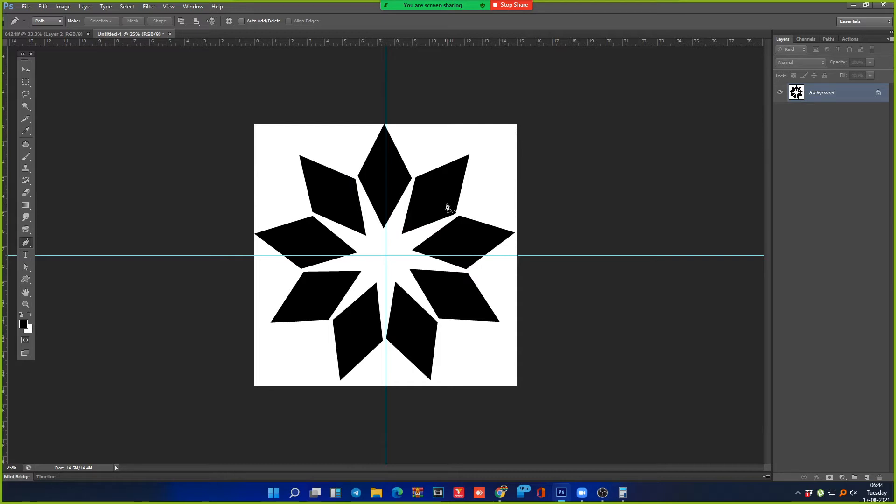
key("ctrl+a")
key("ctrl+w")
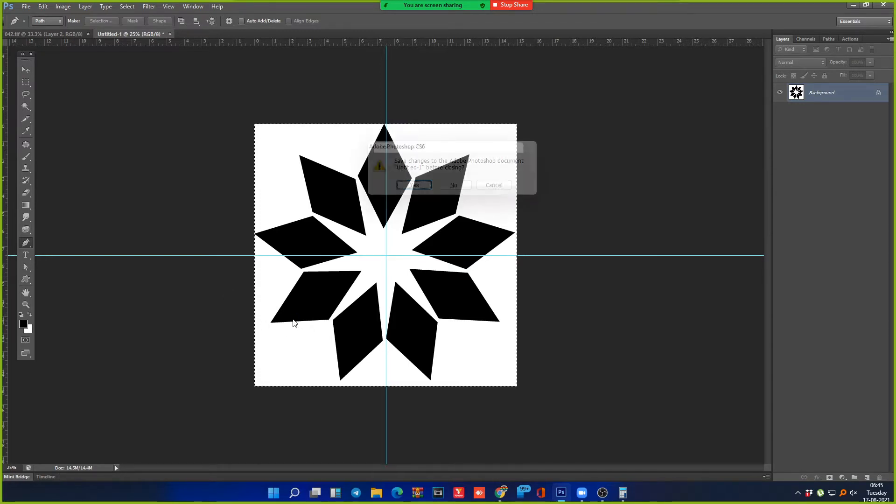
key("Escape")
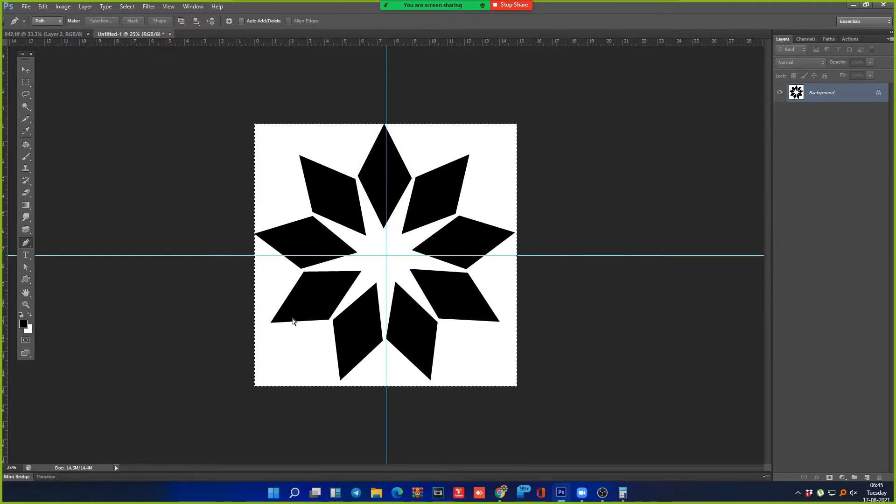
key("ctrl+BackSpace")
key("ctrl+d")
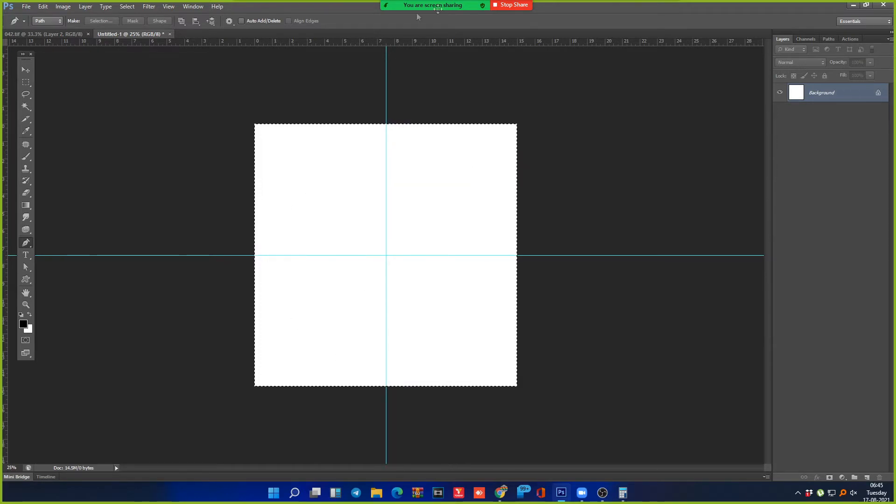
Step: Zoom in on the white canvas and open the File menu
left_click_drag(185, 141, 561, 304)
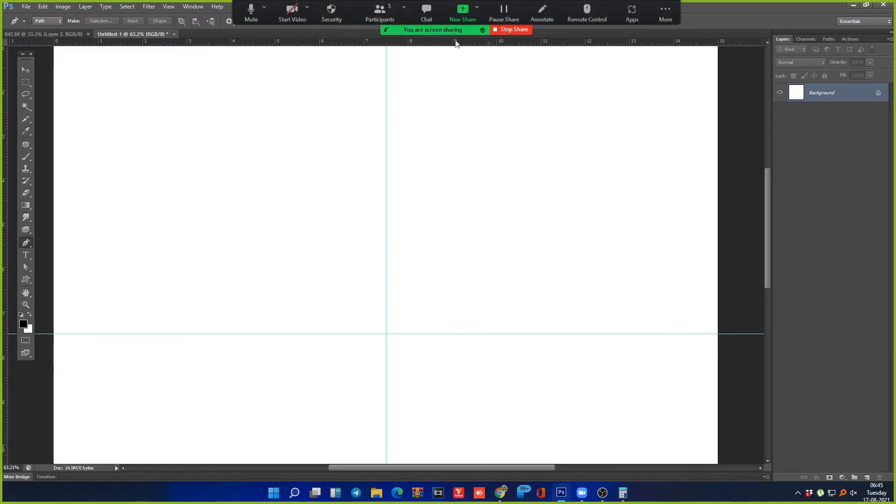
left_click(30, 8)
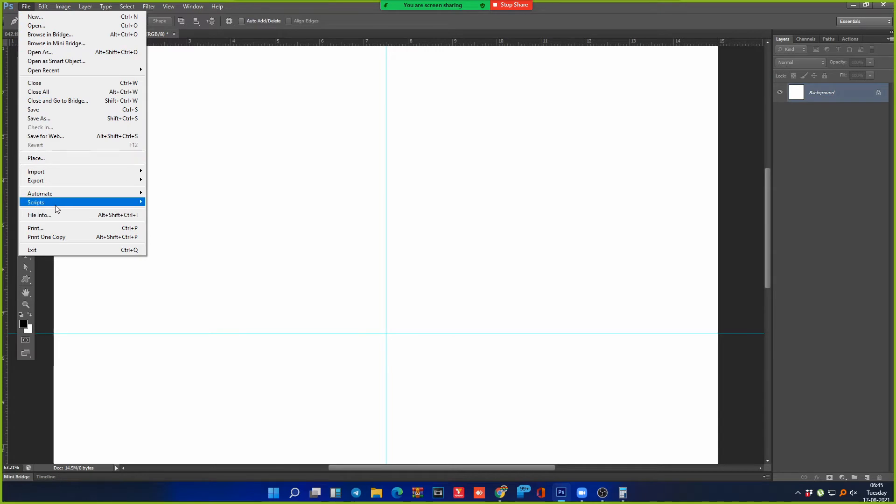
mouse_move(56, 204)
left_click(335, 15)
left_click(27, 6)
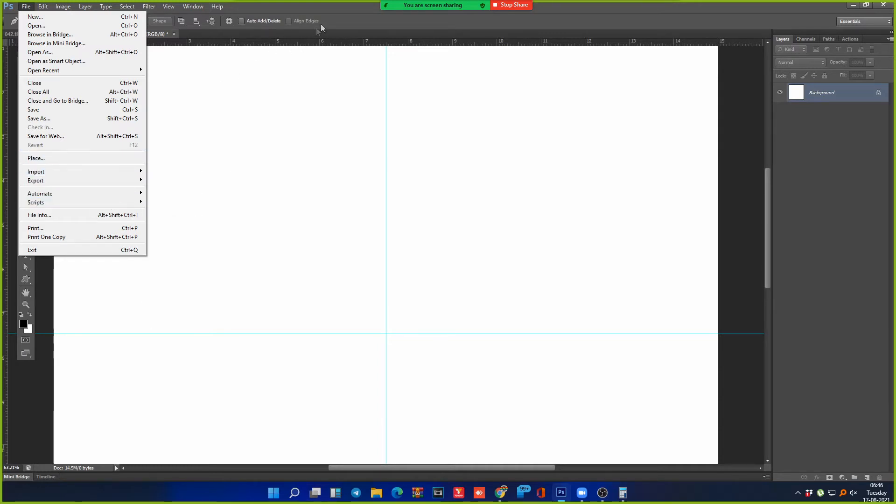
left_click(333, 25)
left_click(25, 7)
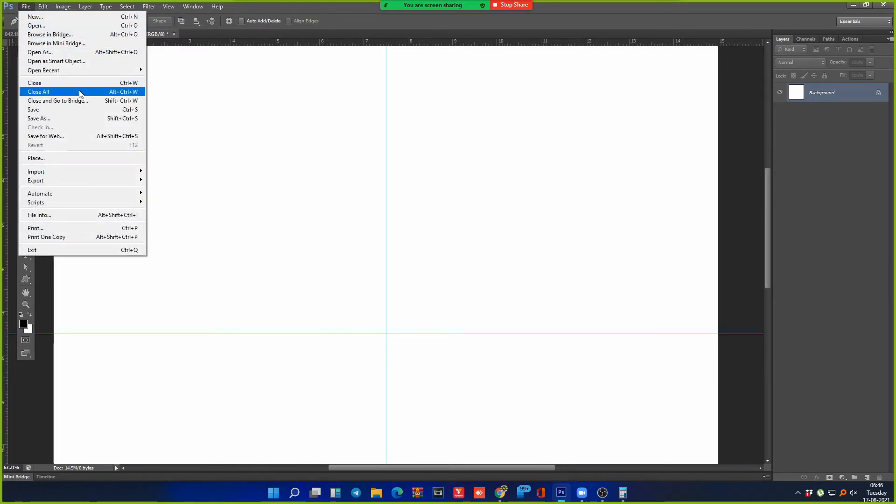
left_click(324, 12)
left_click(26, 7)
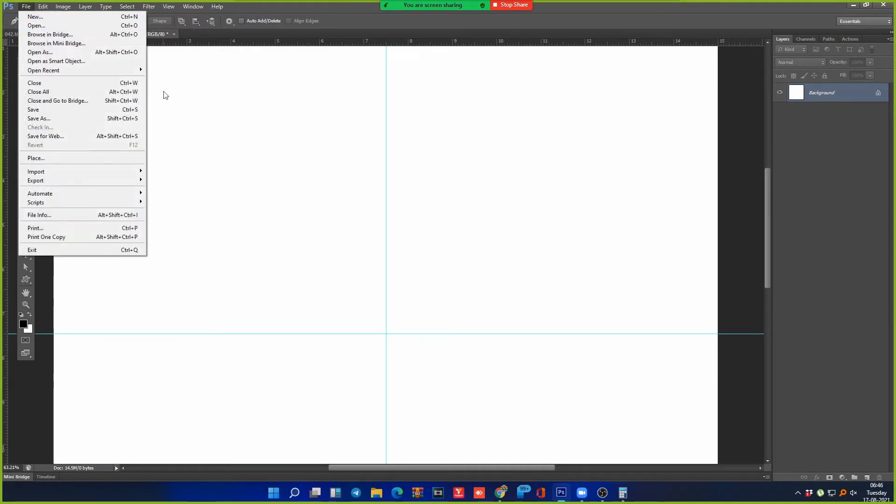
left_click(343, 25)
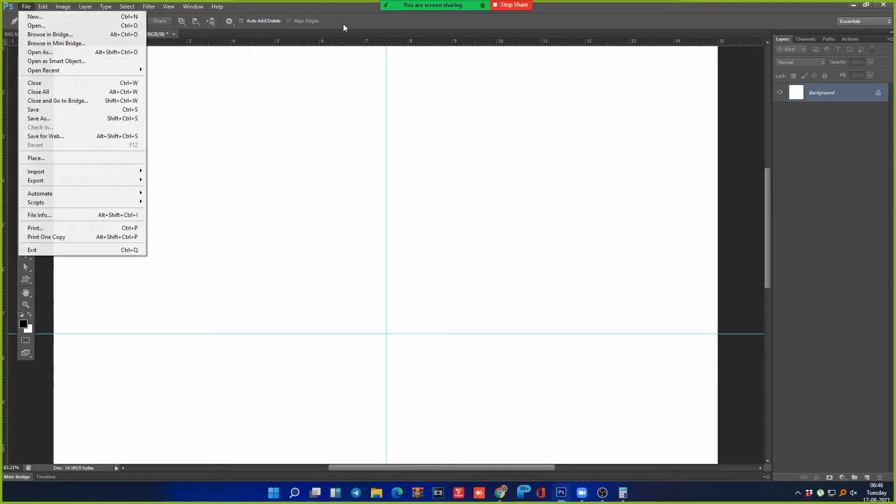
Step: Open the File menu again
left_click(27, 7)
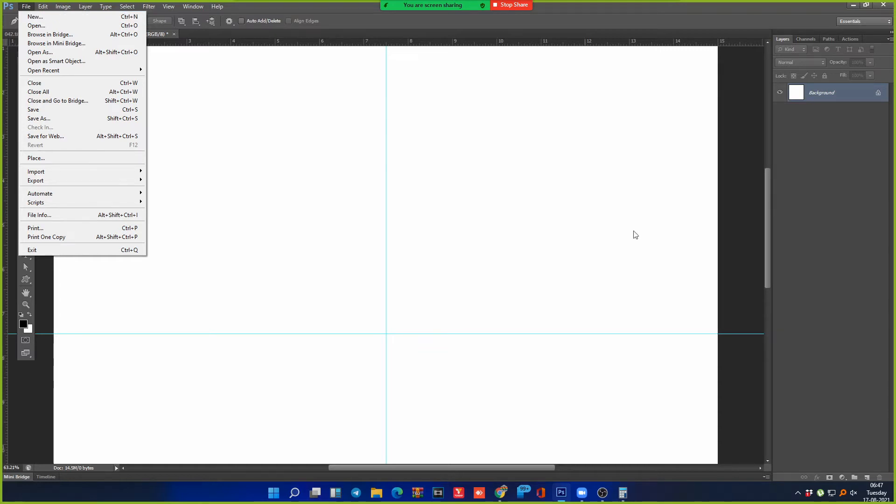
Step: Close the File menu, zoom out, and lasso-fill a black blob above the horizontal guide
left_click(783, 199)
key("ctrl+minus")
key("ctrl+minus")
key("ctrl+minus")
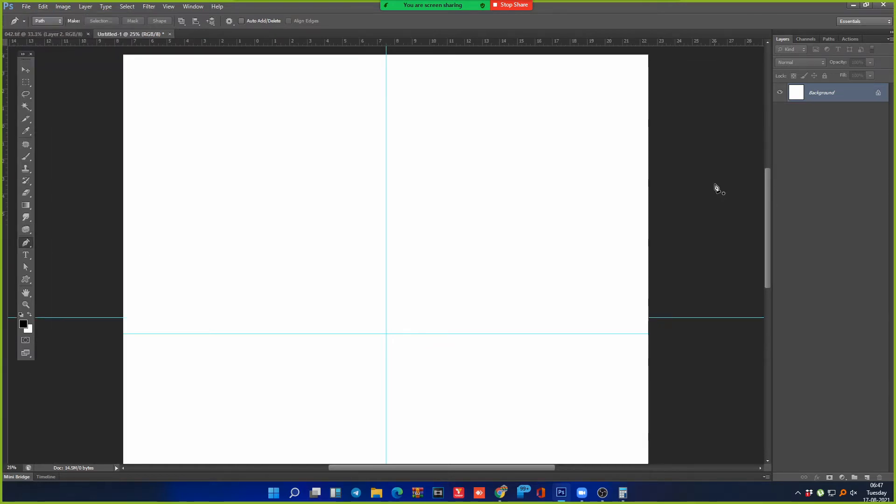
key("m")
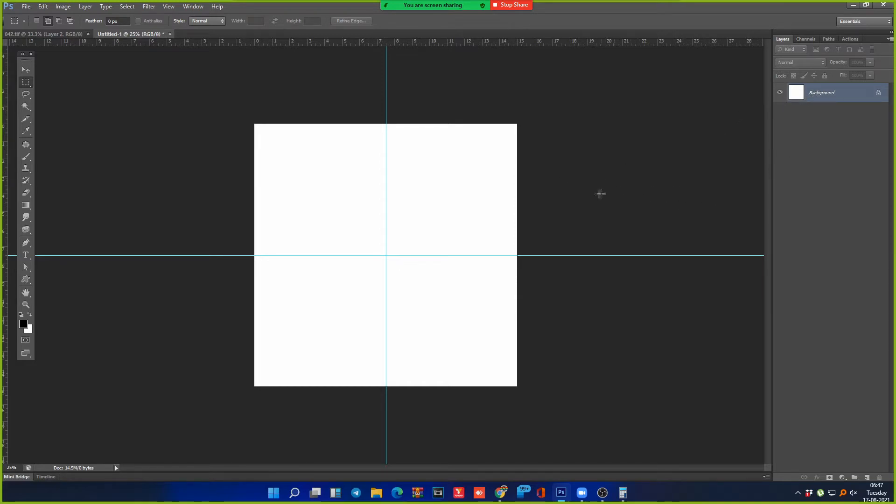
key("l")
mouse_move(340, 163)
left_mouse_down()
mouse_move(297, 252)
mouse_move(394, 248)
mouse_move(420, 167)
mouse_move(348, 170)
left_mouse_up()
key("alt+BackSpace")
key("ctrl+d")
Step: Lasso-fill a second black blob below the guide and open Save As
mouse_move(387, 327)
left_mouse_down()
mouse_move(436, 255)
mouse_move(386, 358)
left_mouse_up()
key("alt+BackSpace")
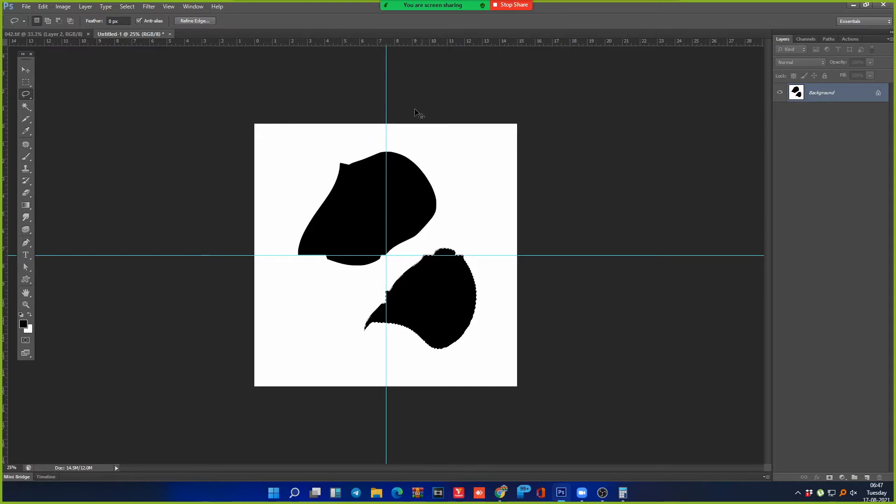
key("ctrl+s")
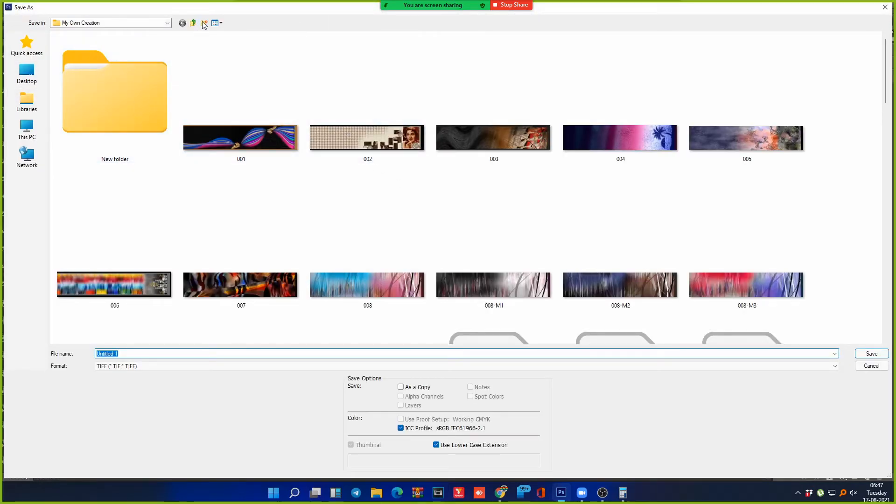
Step: Create a Desktop folder 'SAndeep', open it, and enter 001 as the file name
left_click(27, 72)
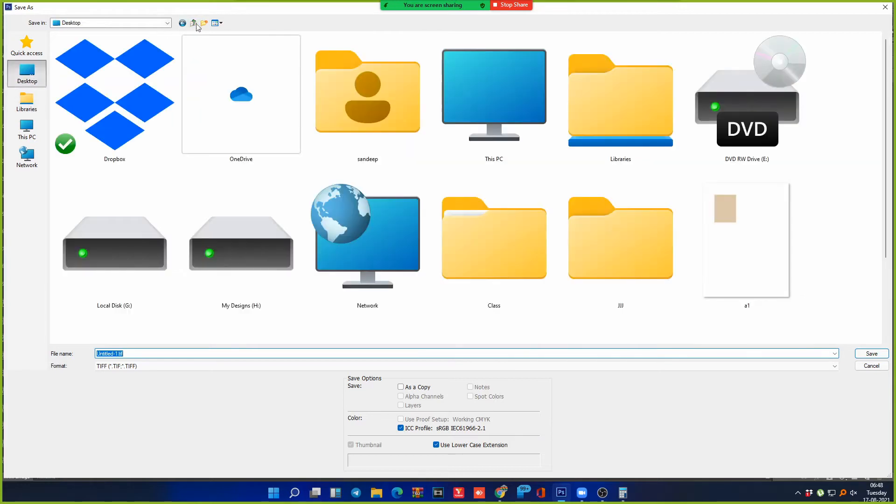
left_click(204, 25)
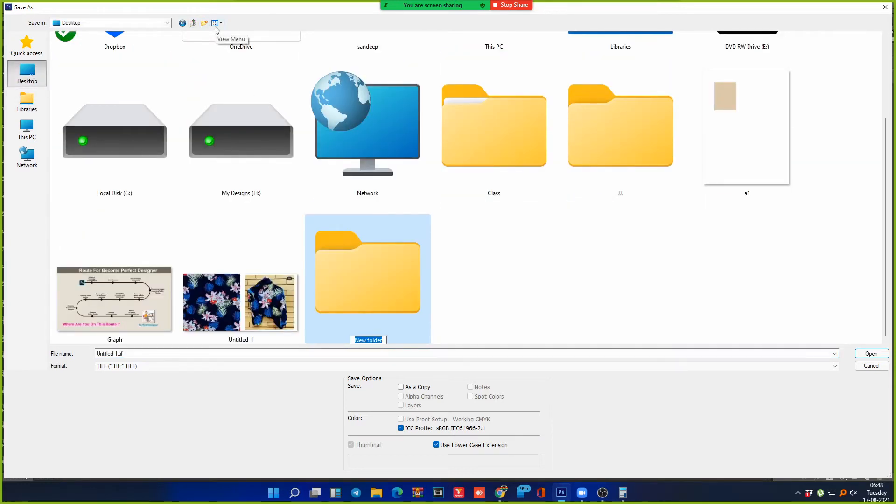
type("SAndeep")
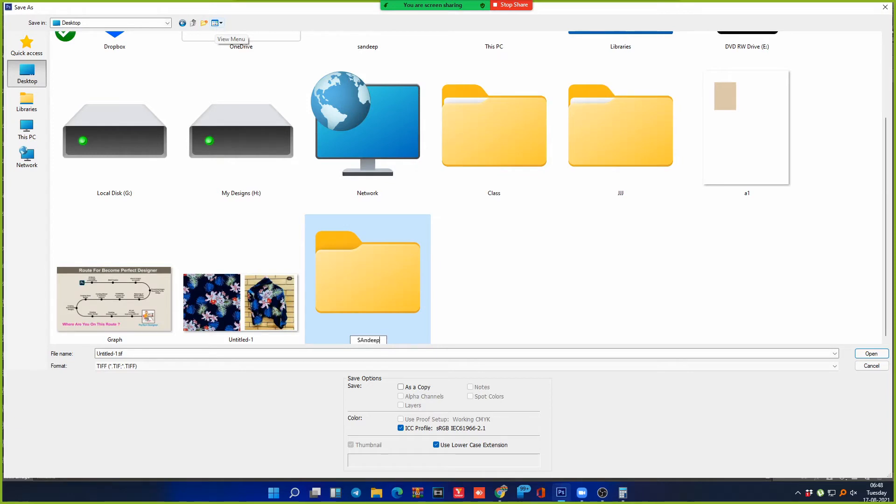
key("Return")
key("Return")
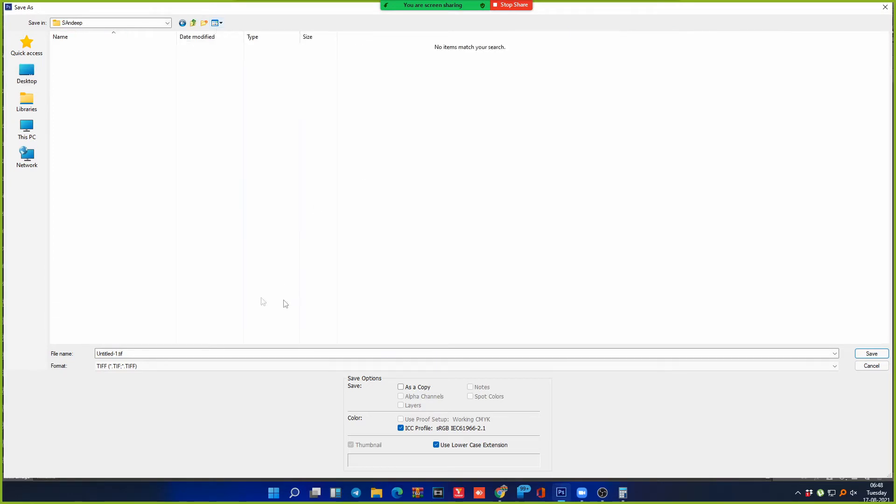
left_click(156, 356)
type("001")
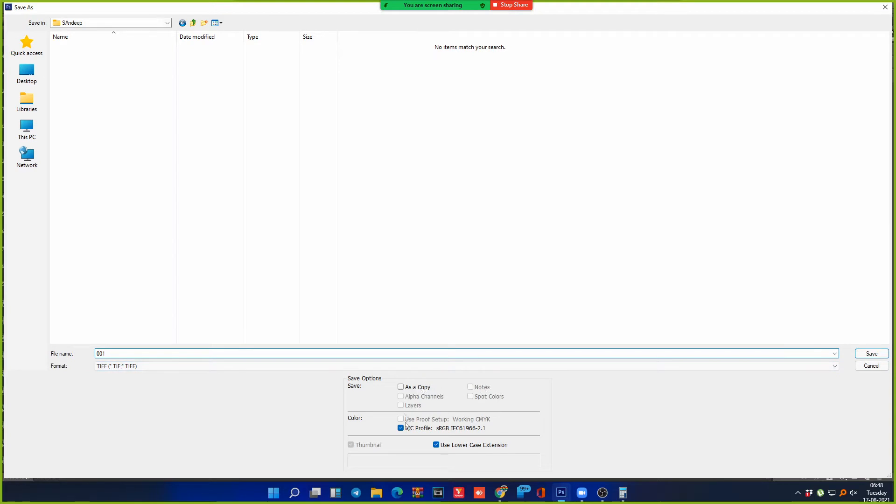
left_click(806, 366)
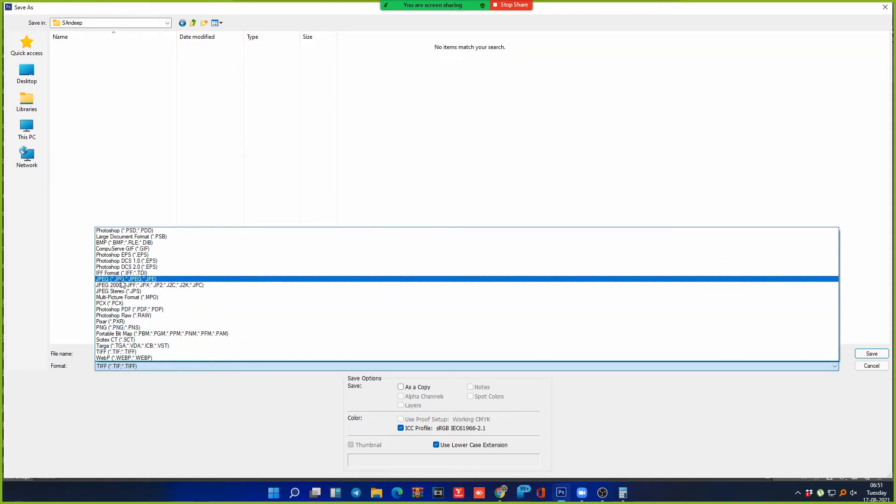
Step: Keep TIFF as the format, then close the Save As dialog without saving
left_click(107, 353)
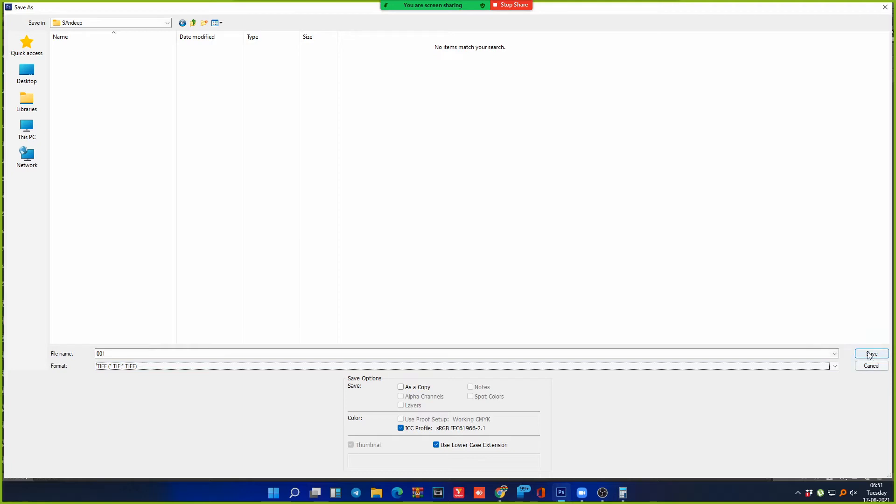
left_click(148, 365)
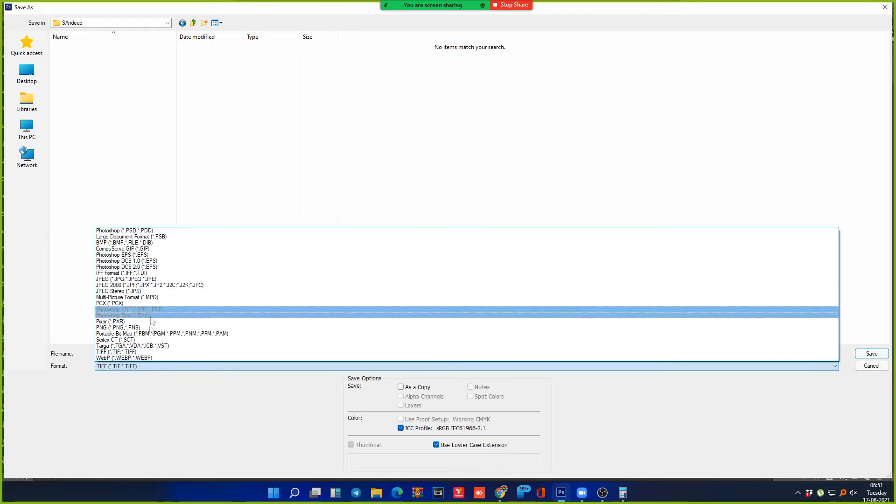
left_click(259, 172)
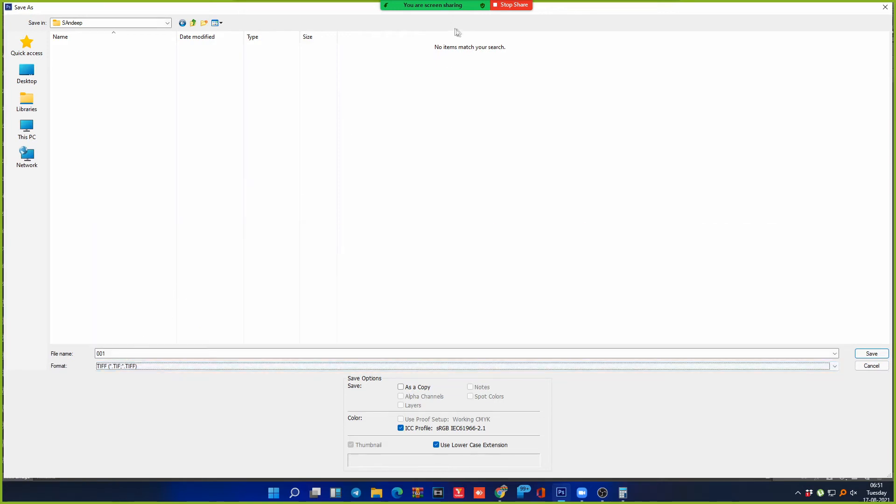
left_click(884, 8)
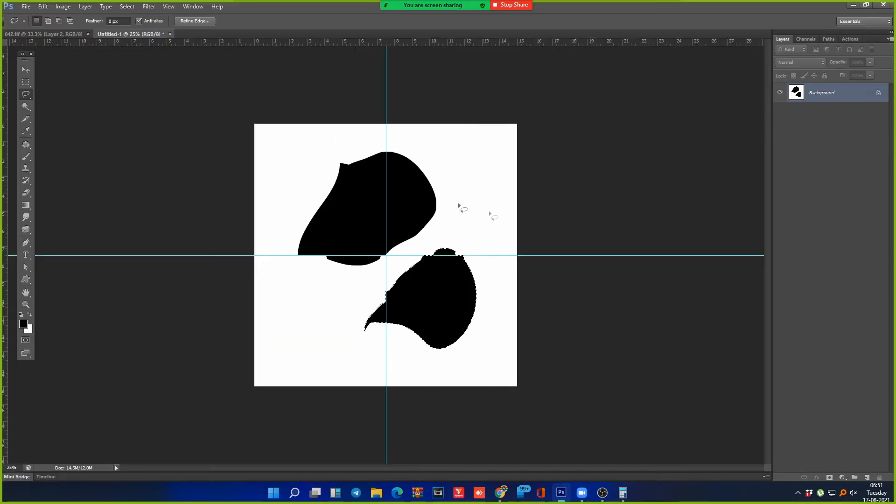
Step: Reopen Save As and navigate to the SAndeep folder on the Desktop
key("ctrl+shift+s")
left_click(118, 366)
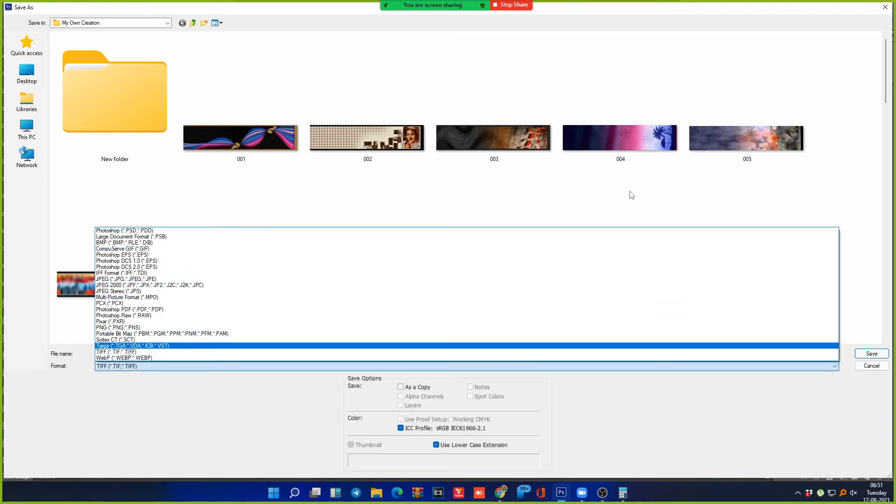
left_click(32, 76)
left_click(44, 77)
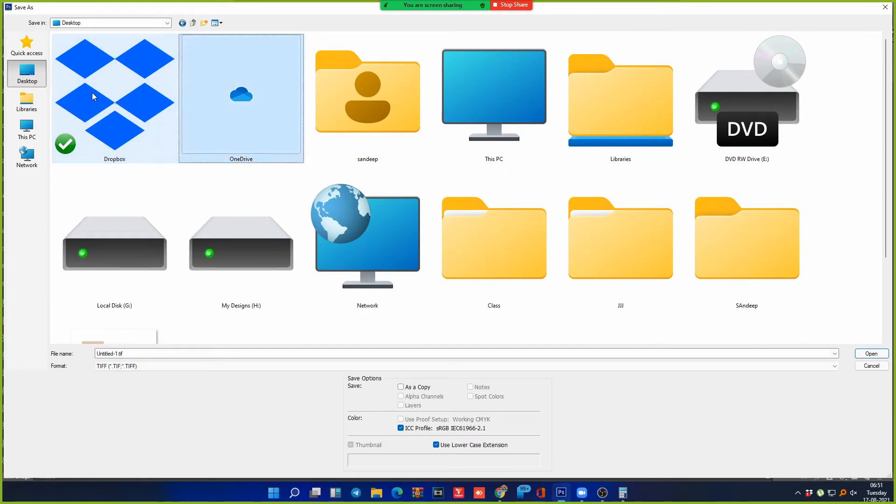
key("Down")
key("Right")
key("Right")
key("Left")
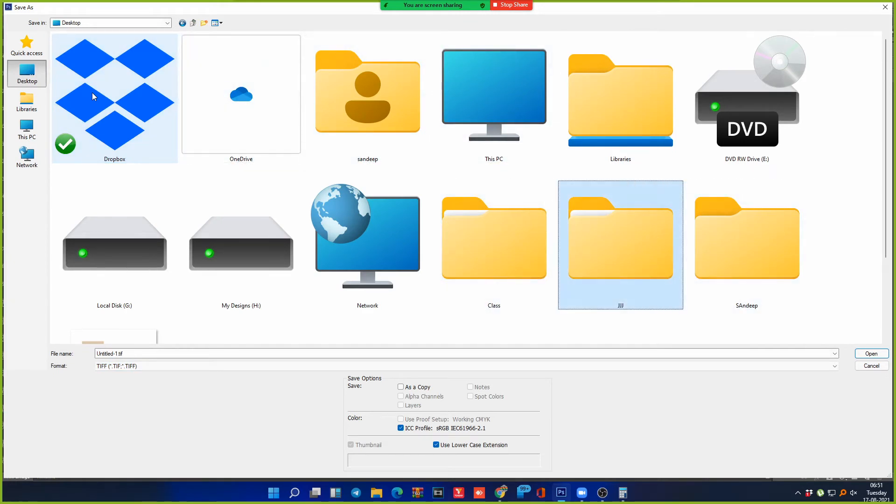
key("Right")
key("Return")
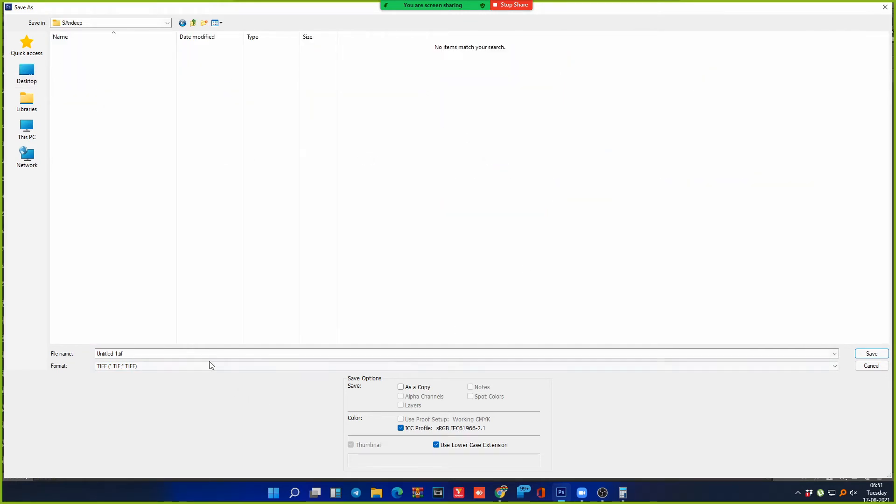
Step: Name the file 001, keep TIFF, save, and accept the TIFF options
left_click(195, 353)
type("001")
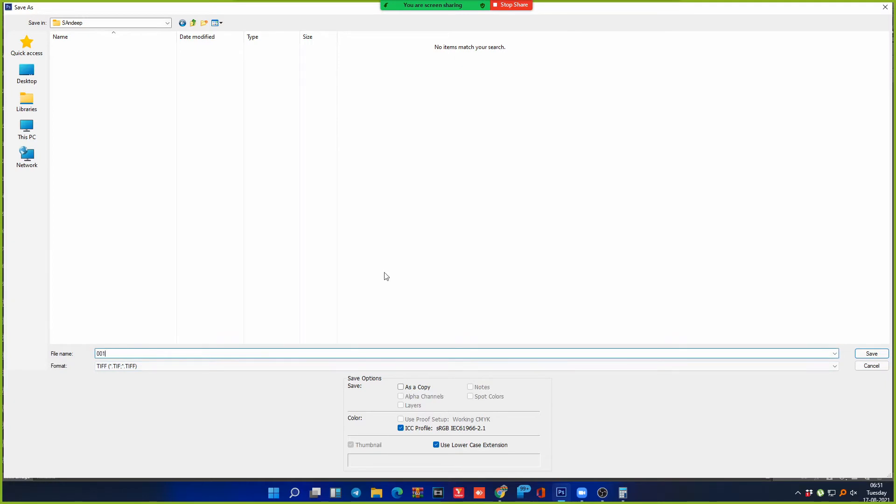
left_click(236, 364)
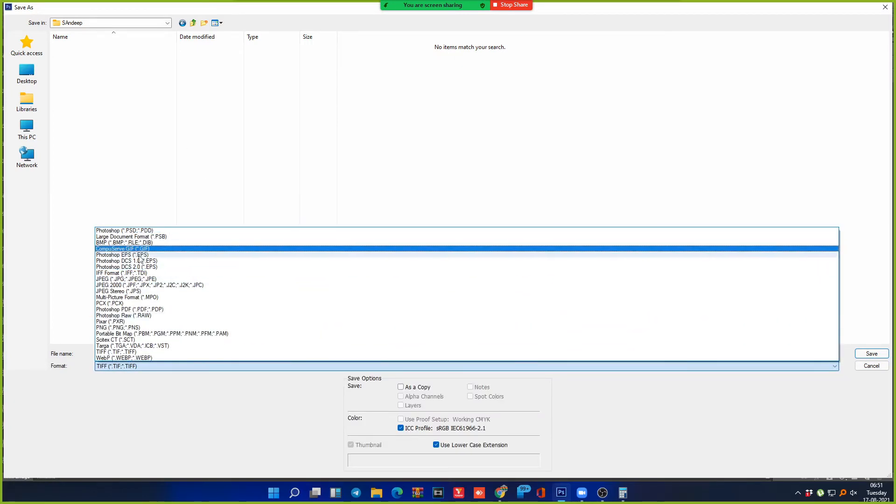
left_click(139, 352)
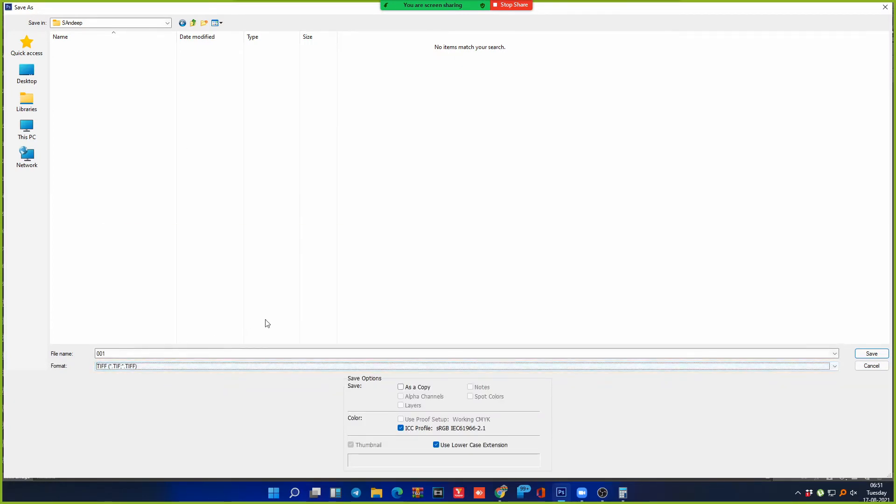
left_click(872, 353)
left_click(470, 121)
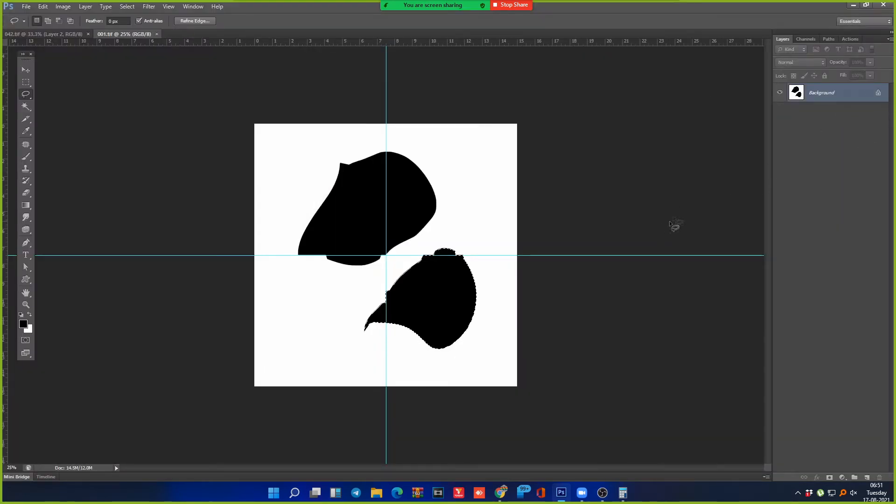
Step: Copy the artwork onto new layers and dismiss the TIFF save options twice
key("ctrl+a")
key("ctrl+j")
key("ctrl+j")
key("ctrl+j")
key("ctrl+j")
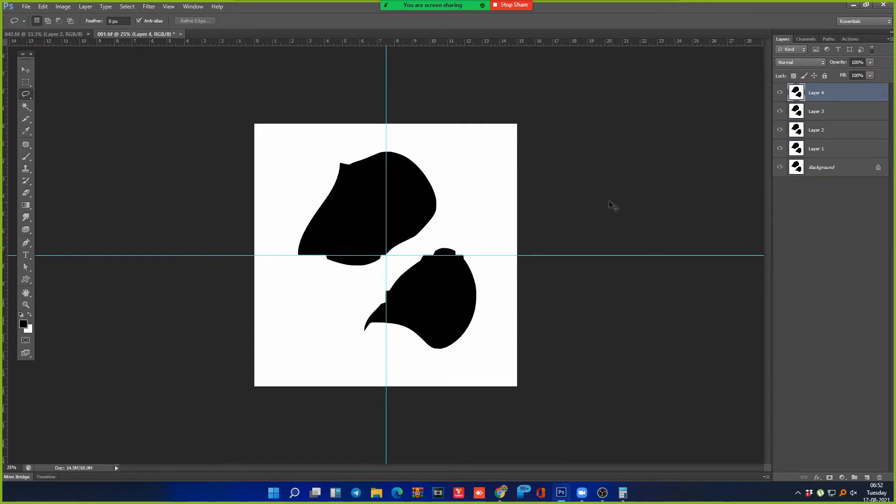
key("ctrl+s")
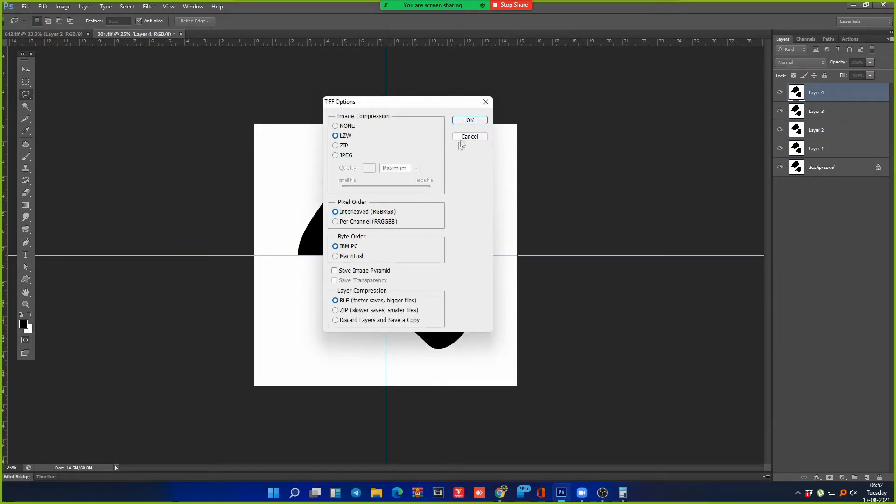
left_click(463, 138)
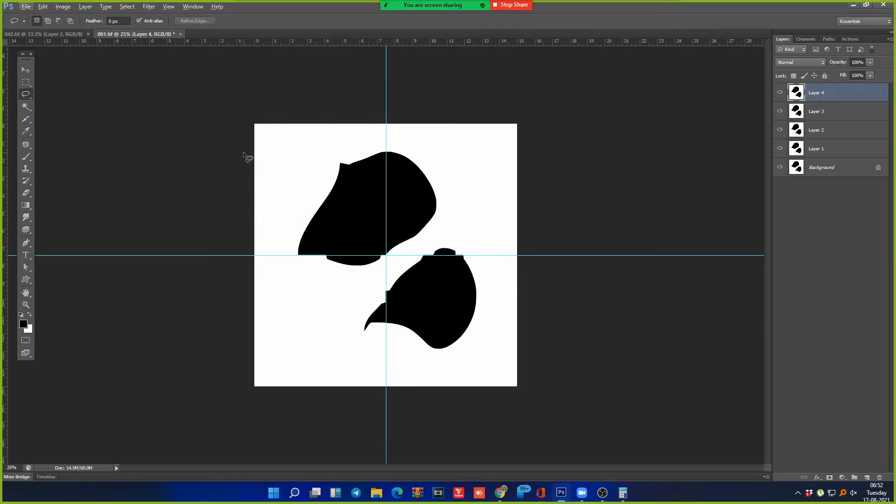
key("ctrl+s")
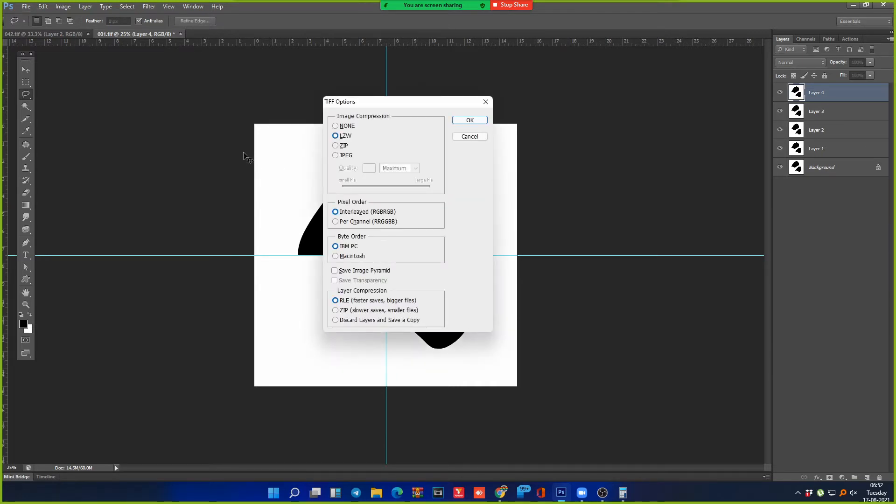
key("Escape")
Step: Duplicate the image as '001 copy' and open Save As for it
key("alt+i")
key("d")
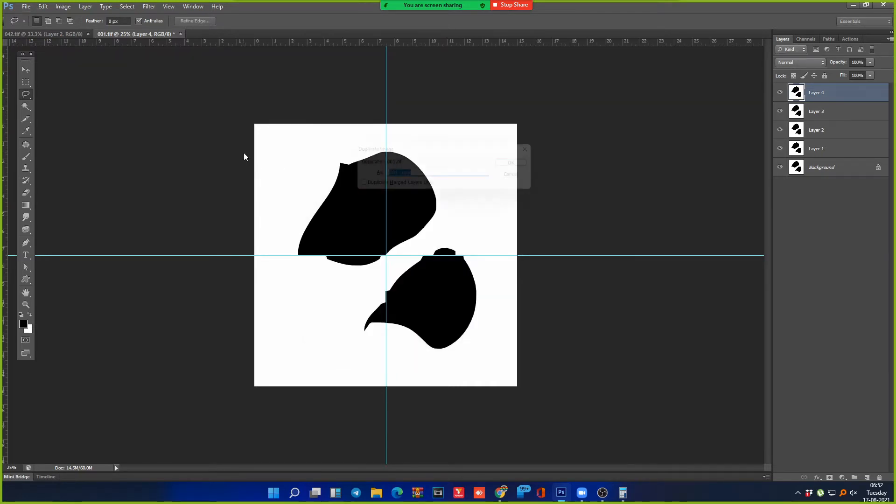
key("Return")
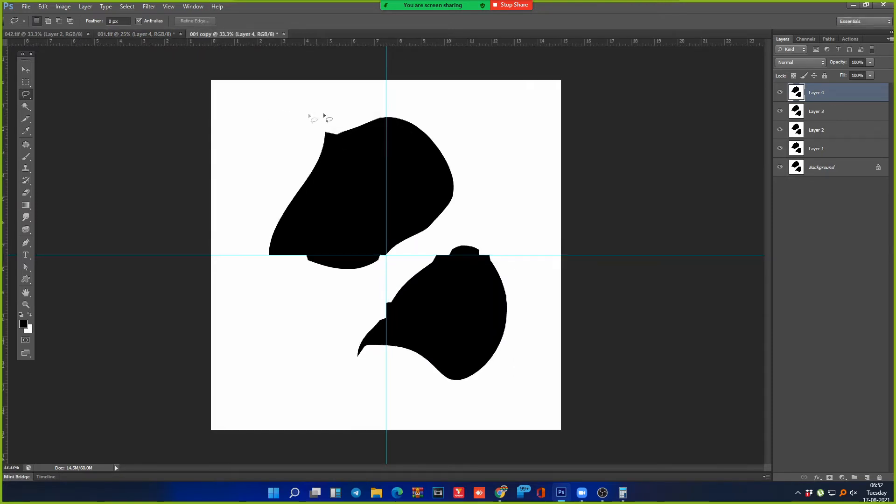
key("ctrl+shift+s")
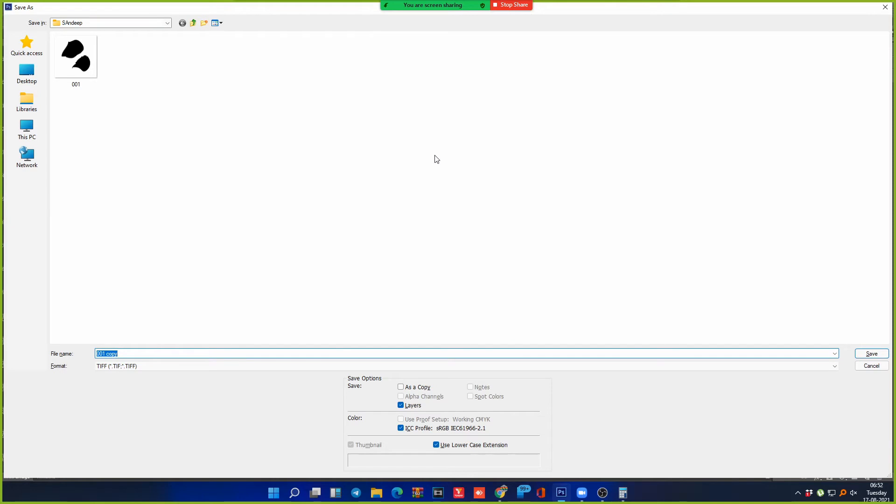
left_click(831, 369)
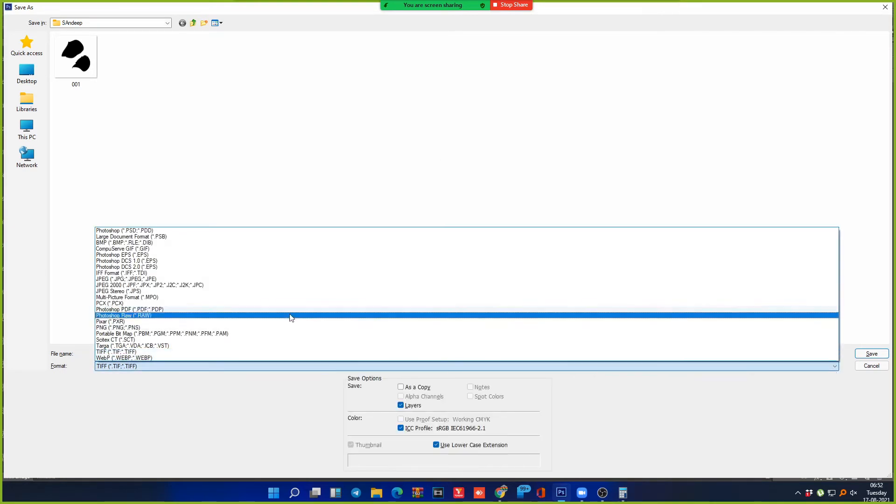
Step: Choose JPEG for 001 copy, save, then cancel the JPEG Options
left_click(128, 279)
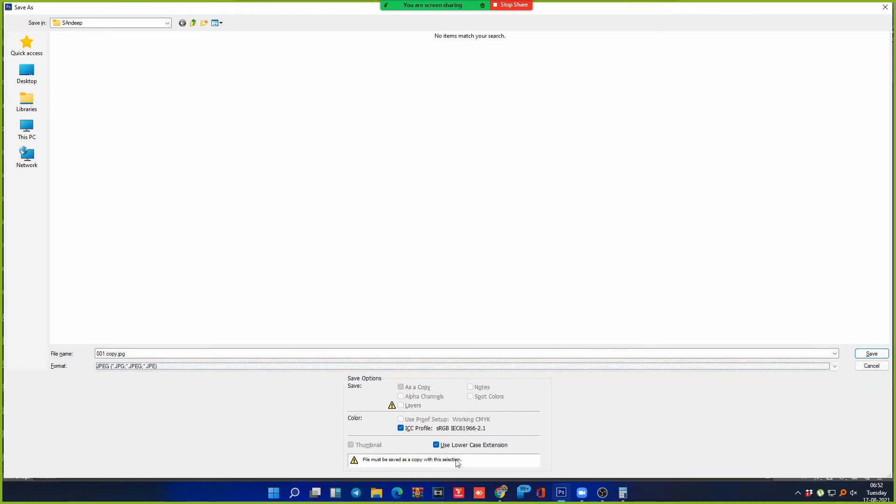
left_click(871, 353)
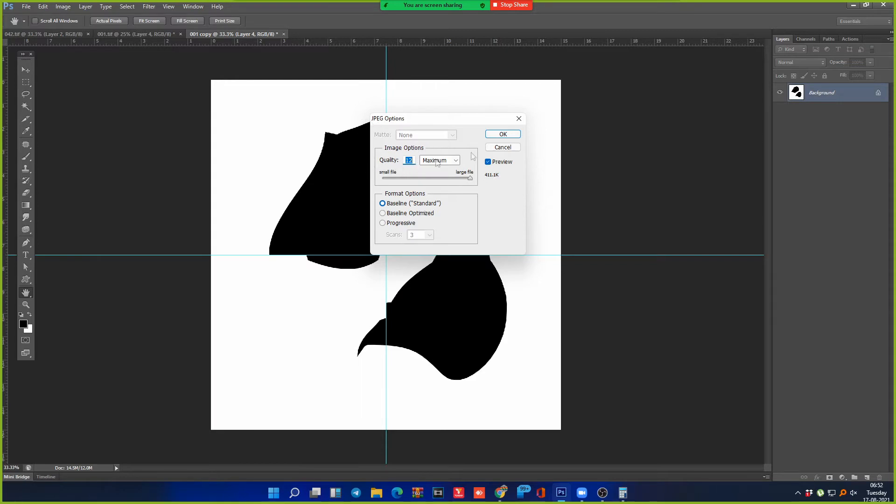
left_click(511, 149)
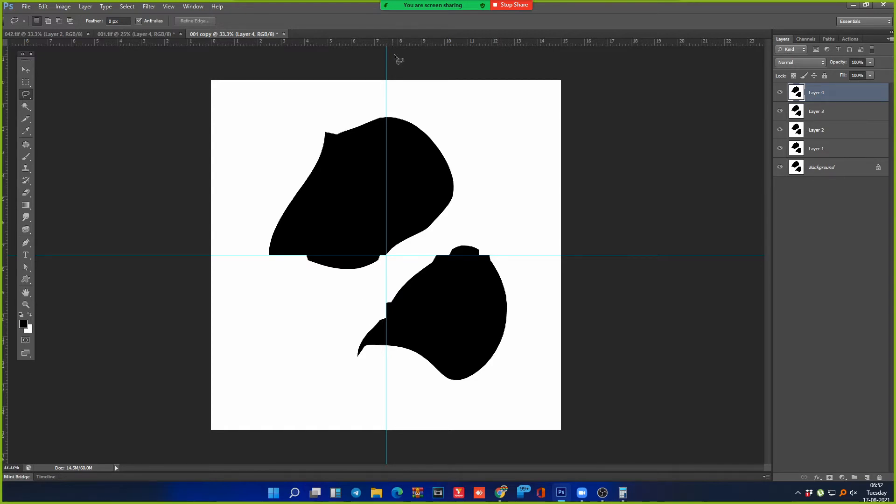
Step: Fill a freeform area at the top shape's upper right with the plaid pattern, deselect, and start Save As
mouse_move(486, 115)
left_mouse_down()
mouse_move(440, 244)
mouse_move(525, 144)
left_mouse_up()
key("shift")
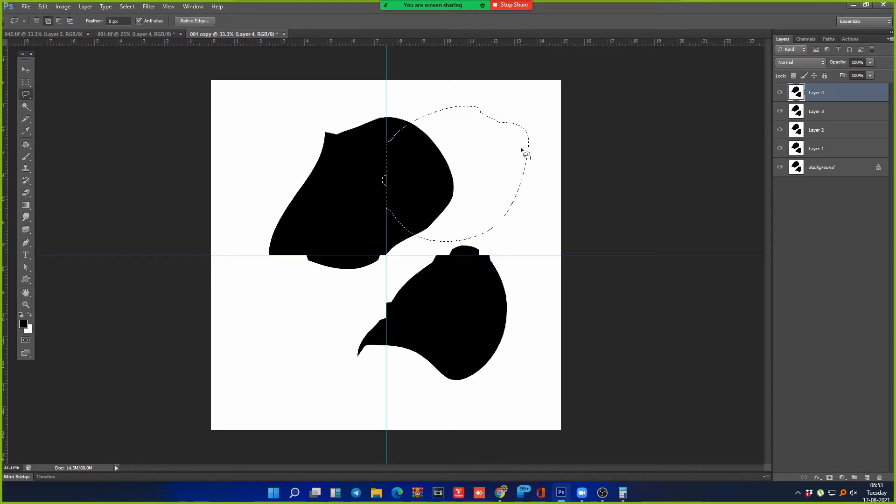
key("shift+F5")
left_click(518, 146)
key("ctrl+d")
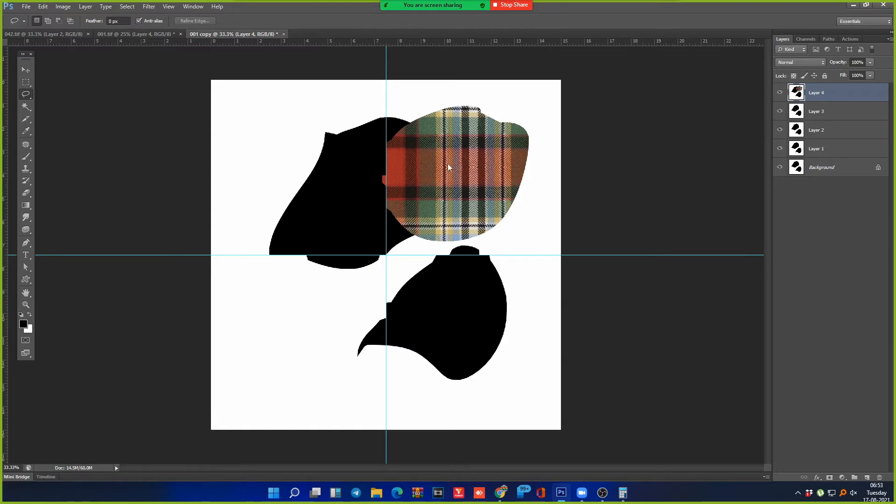
key("ctrl+shift+s")
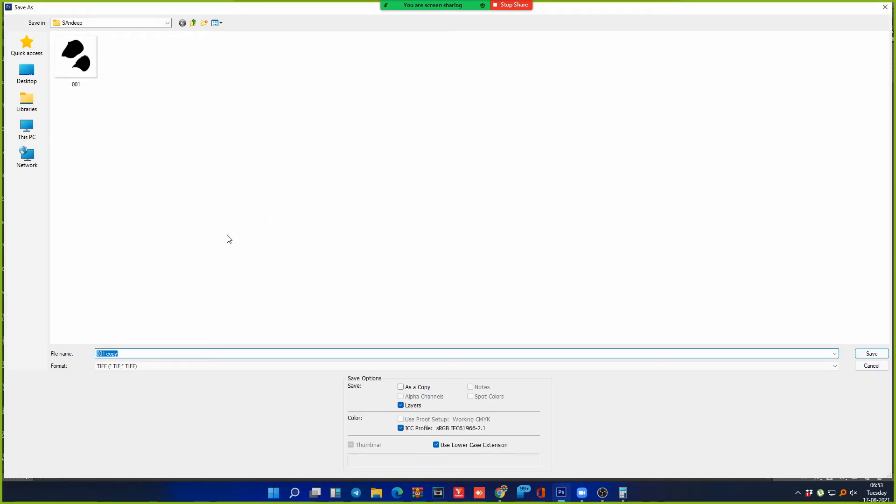
Step: Pick JPEG as the save format, then cancel at the JPEG Options dialog
key("Tab")
key("j")
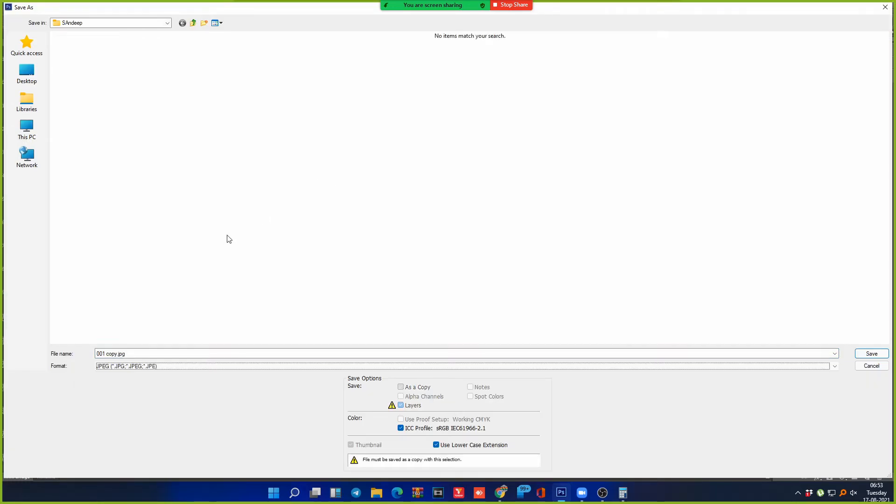
key("Return")
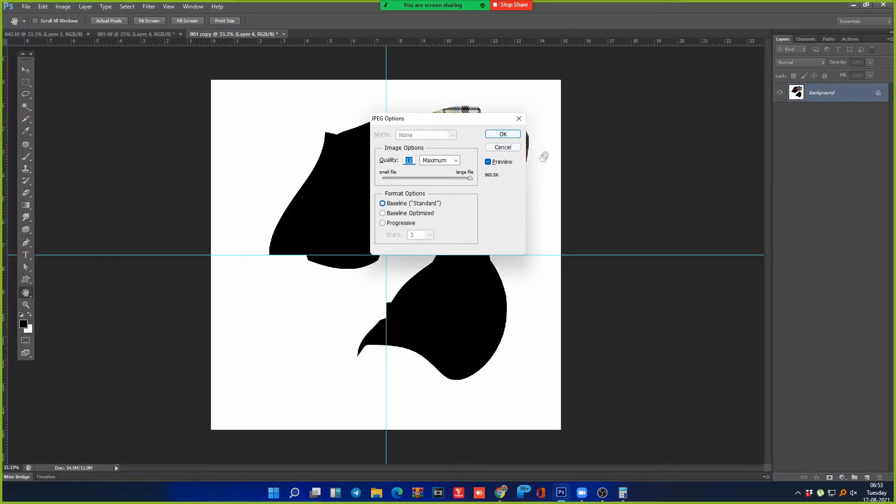
left_click(512, 148)
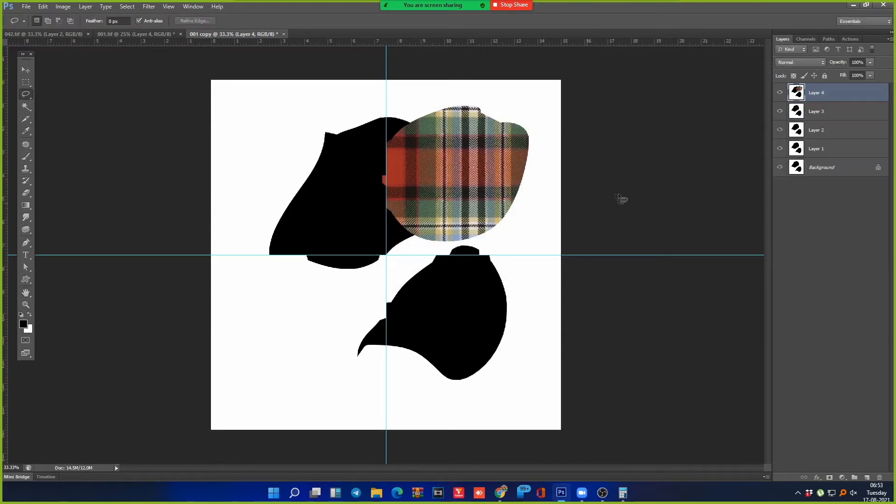
Step: Step back through history with Ctrl+Alt+Z until the plaid fill disappears
key("ctrl+alt+z")
key("ctrl+alt+z")
key("ctrl+alt+z")
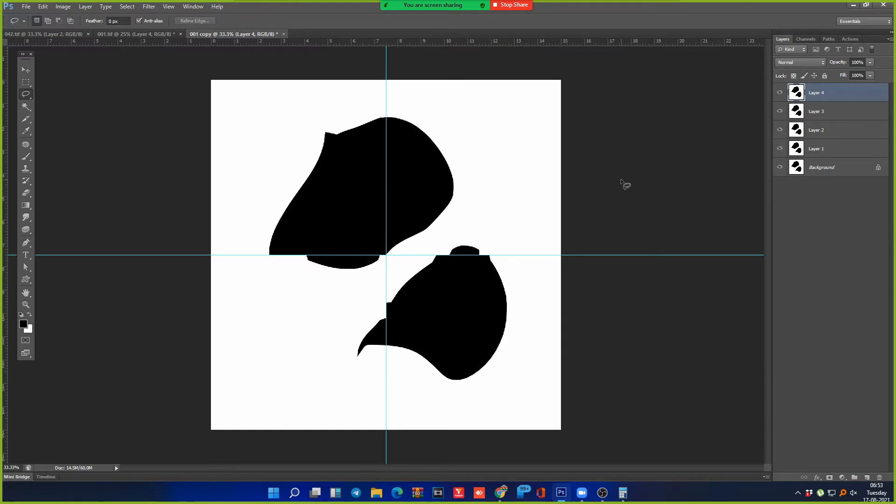
left_click(42, 6)
mouse_move(27, 6)
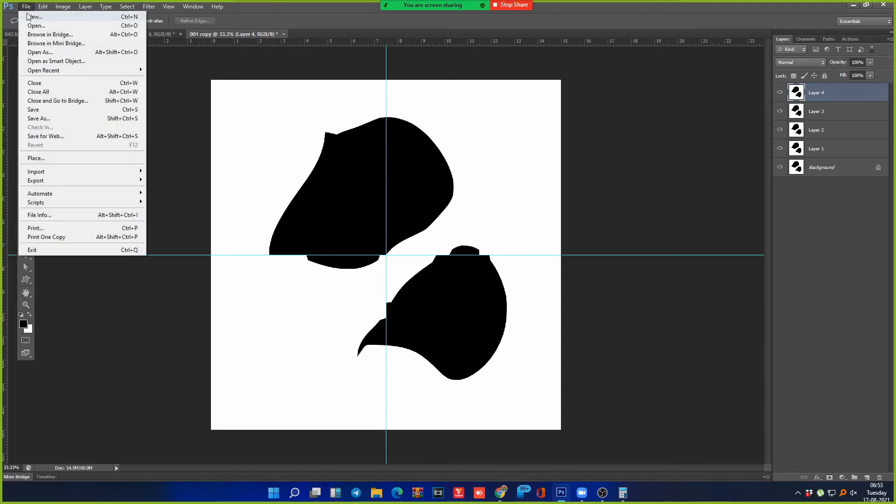
left_click(48, 111)
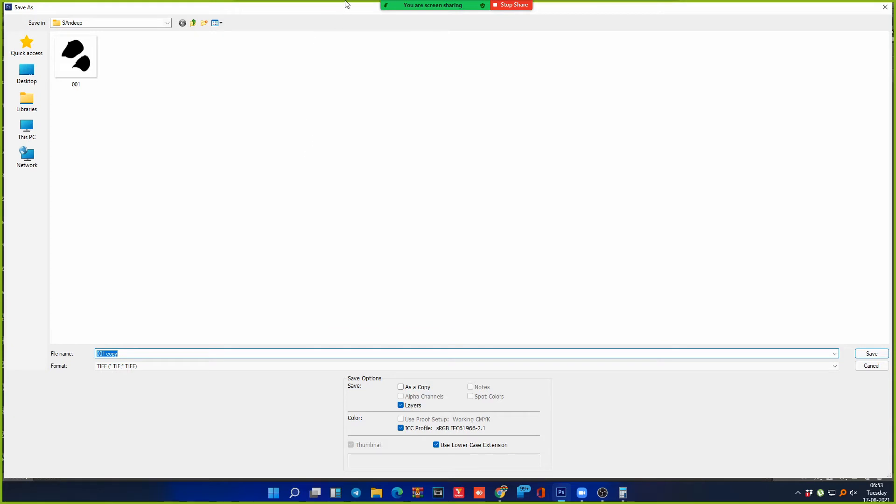
left_click(243, 367)
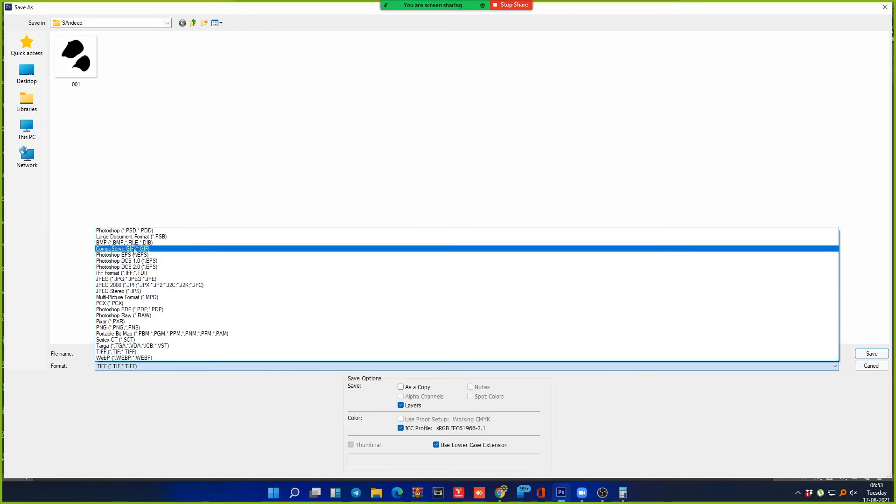
left_click(142, 368)
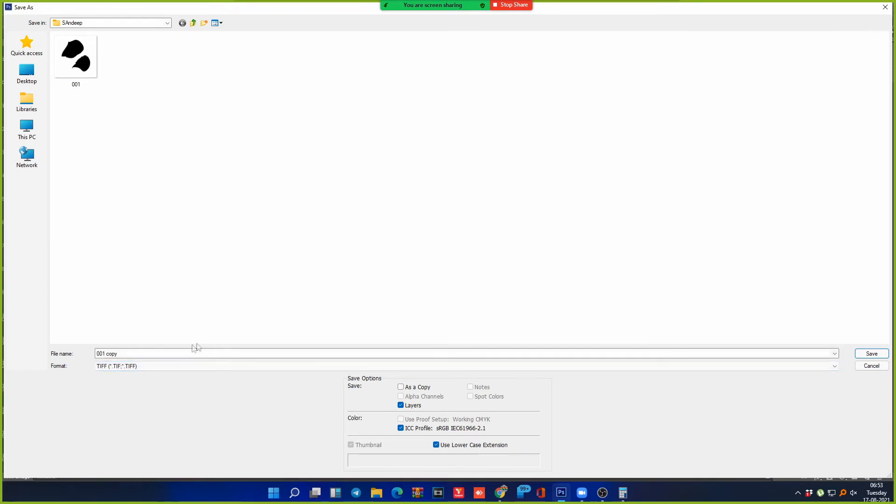
left_click(146, 368)
left_click(242, 161)
left_click(141, 366)
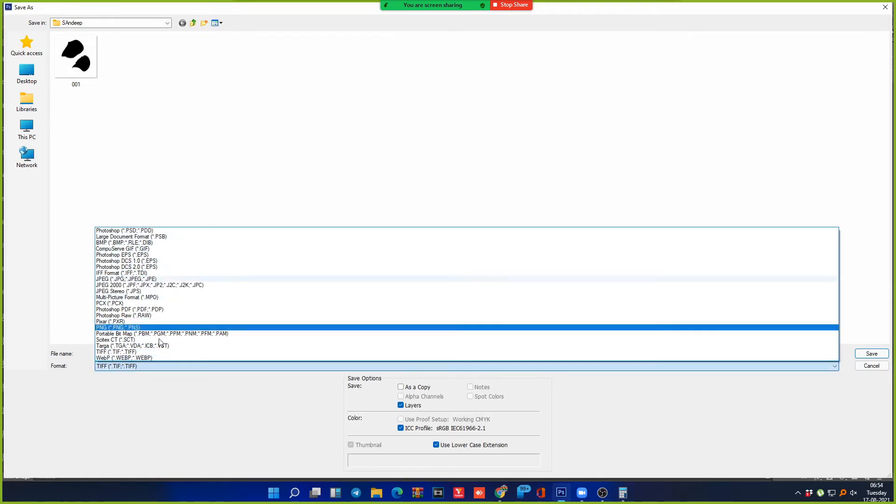
left_click(261, 426)
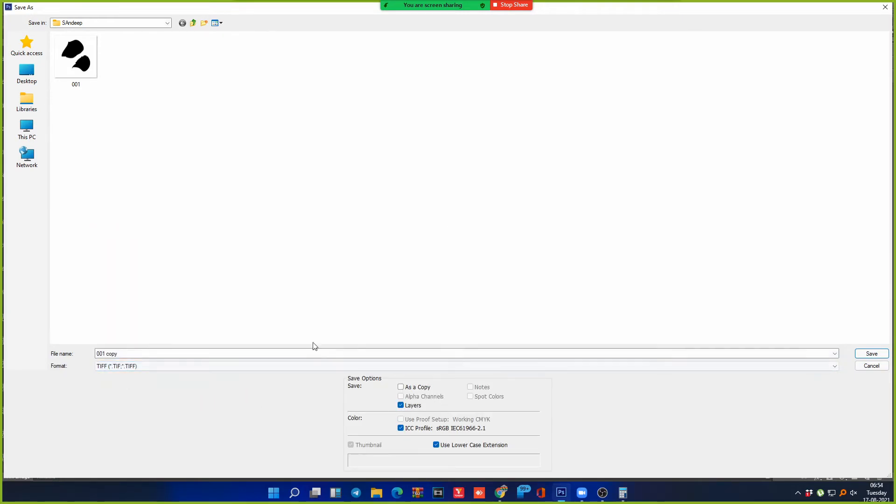
left_click(168, 367)
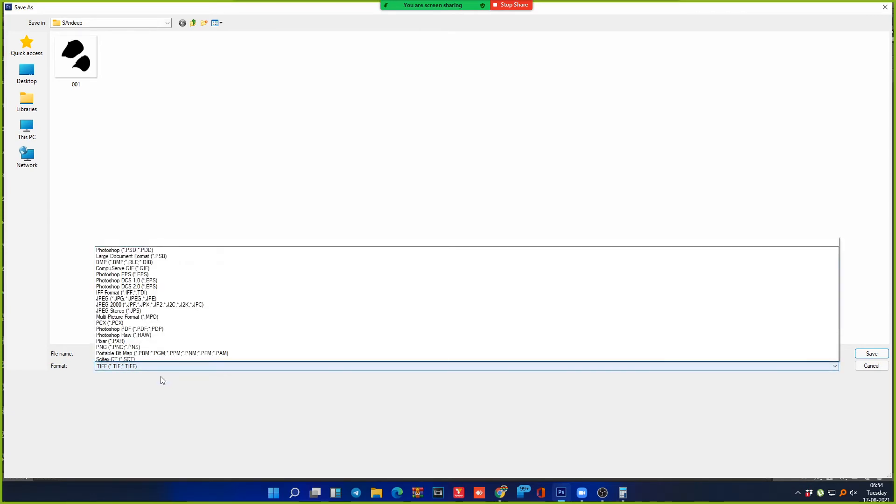
left_click(409, 144)
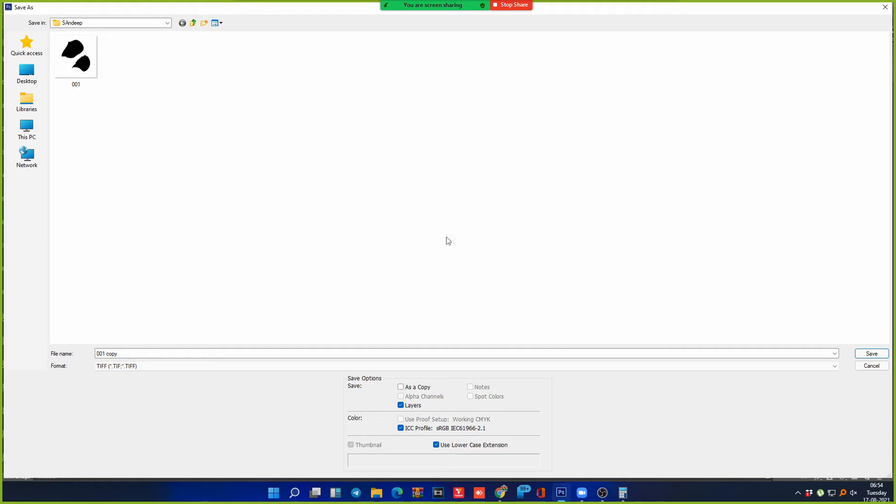
left_click(884, 9)
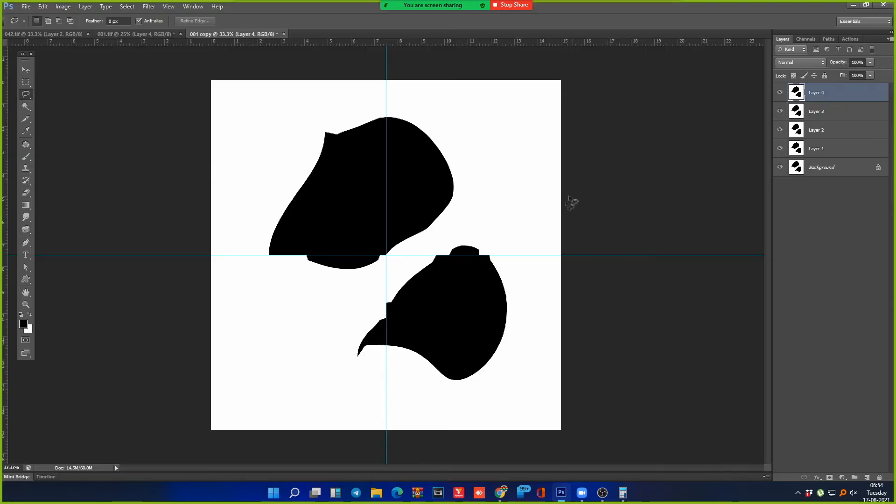
Step: Browse the File and Image menus, ending with the File menu open at Open Recent
left_click(26, 7)
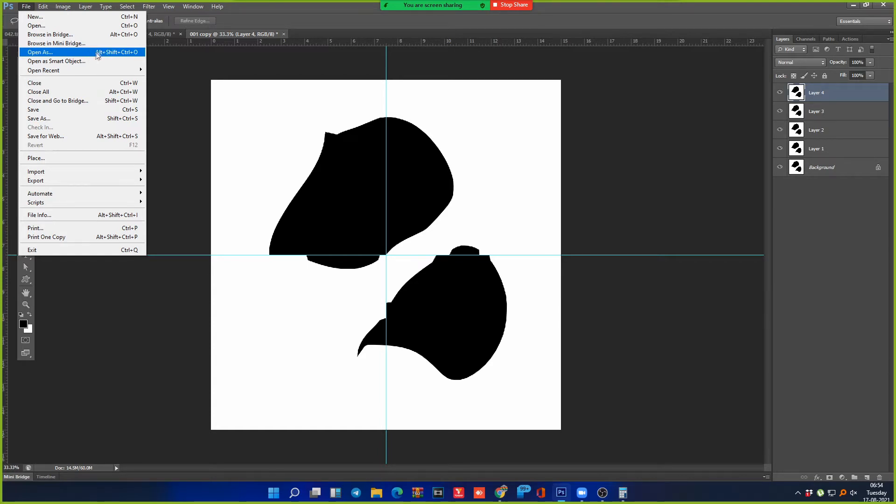
left_click(235, 36)
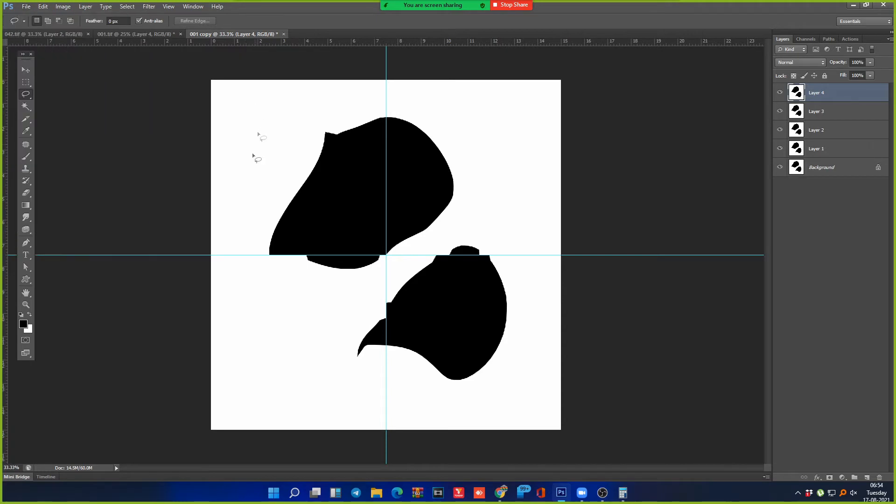
left_click(63, 7)
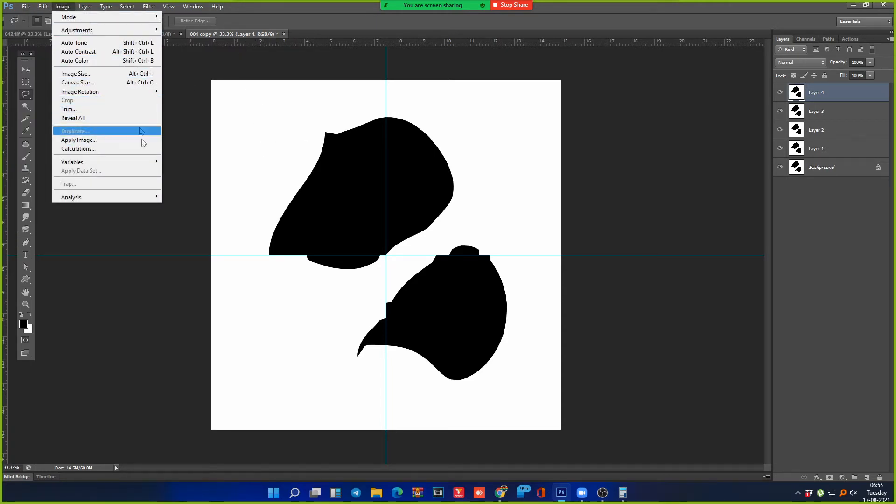
left_click(27, 9)
left_click(26, 7)
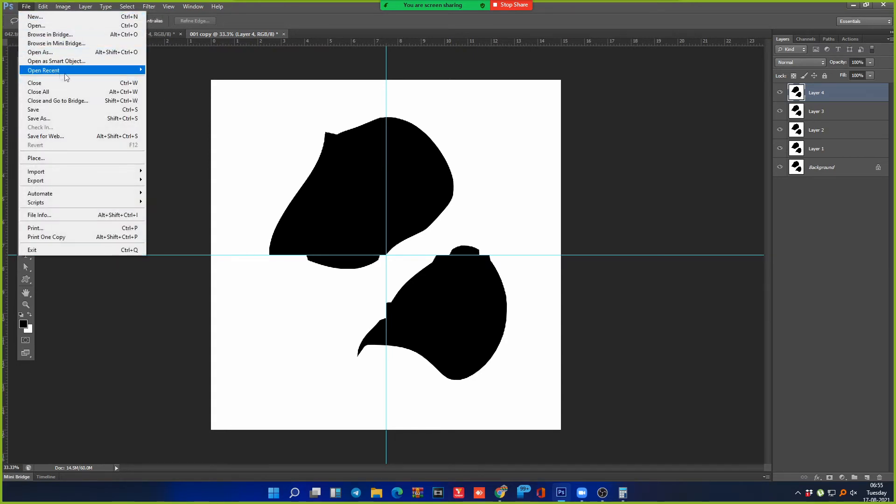
mouse_move(73, 75)
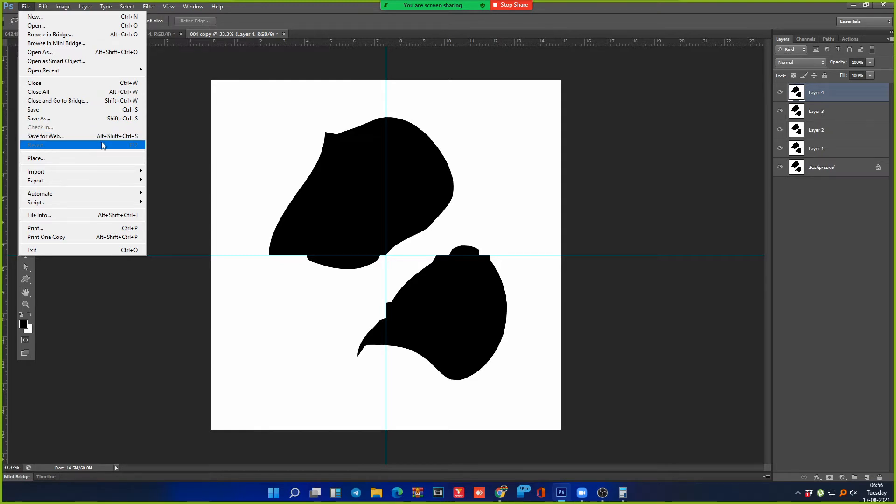
left_click(80, 159)
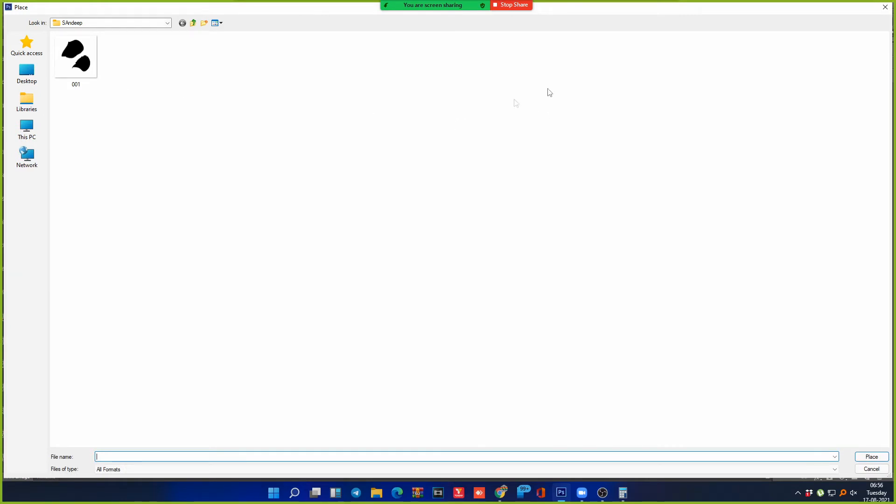
left_click(885, 7)
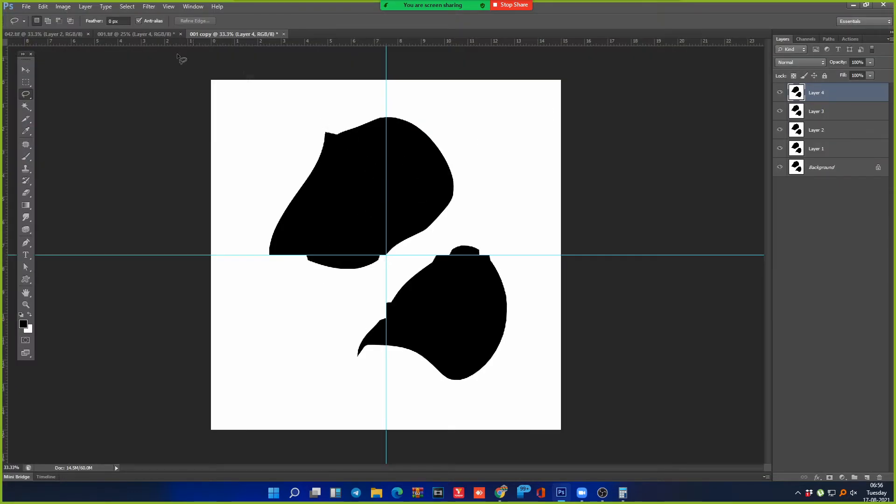
left_click(26, 6)
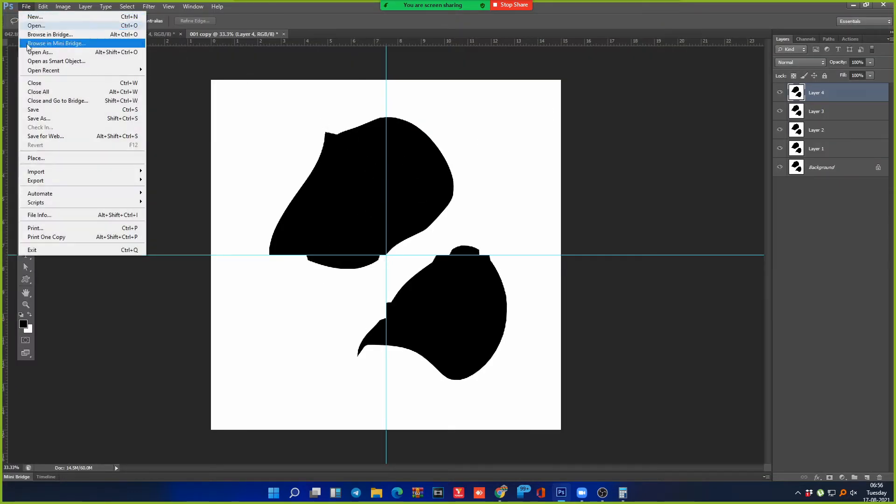
left_click(49, 162)
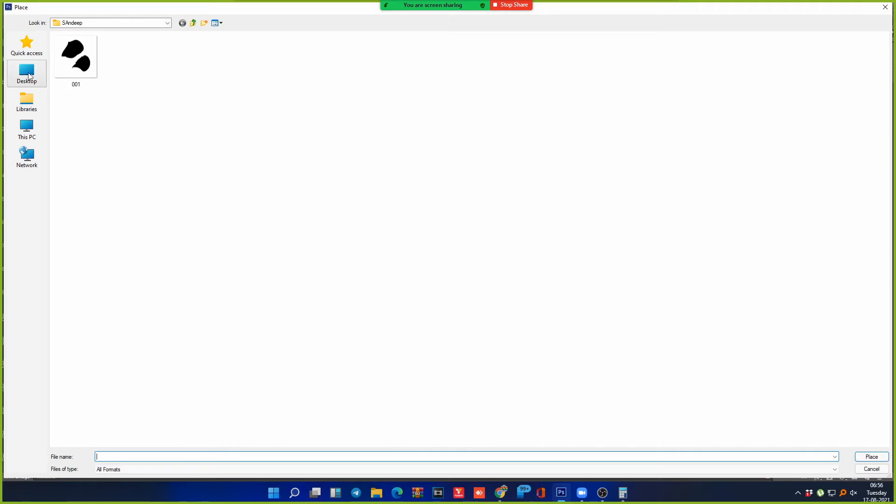
left_click(29, 76)
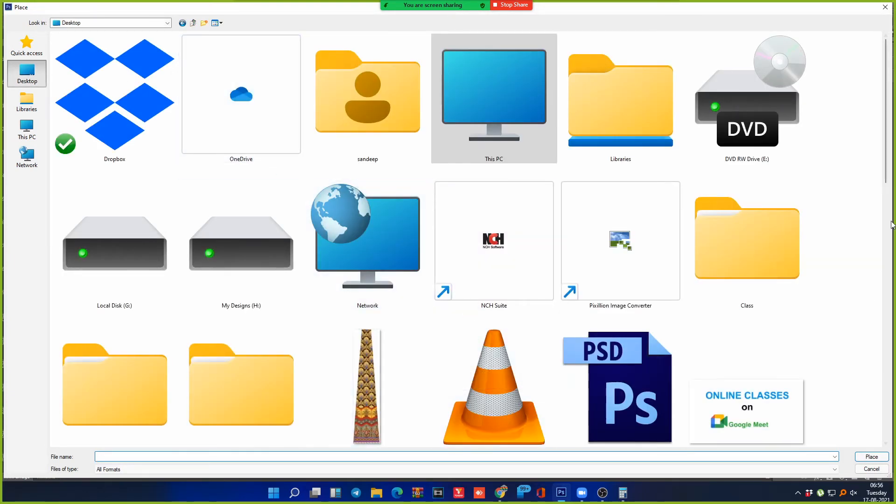
scroll(860, 300, "down", 5)
double_click(507, 153)
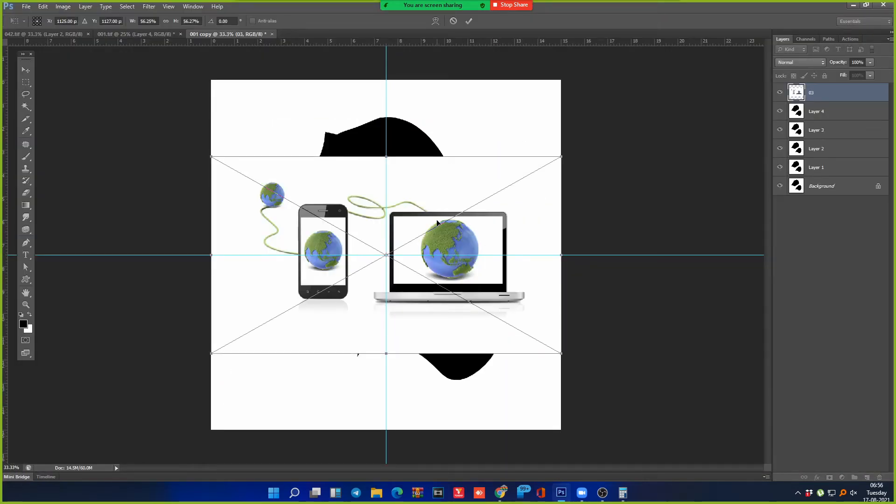
key("Return")
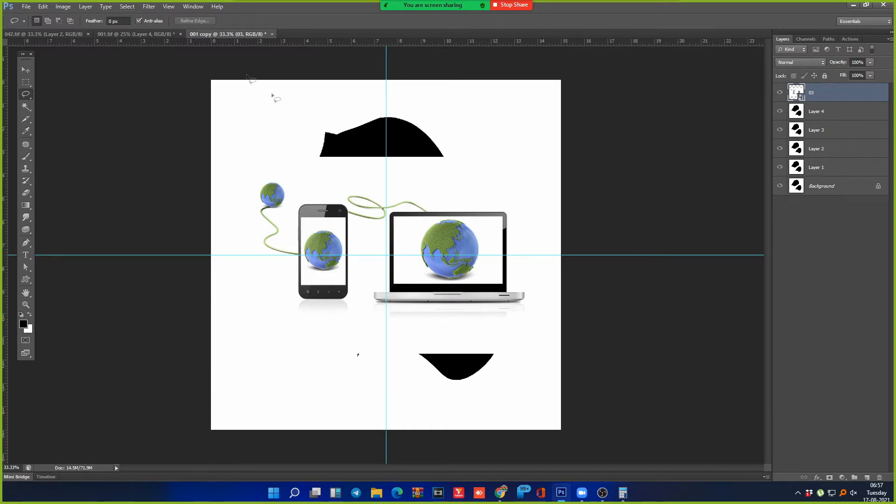
left_click(26, 6)
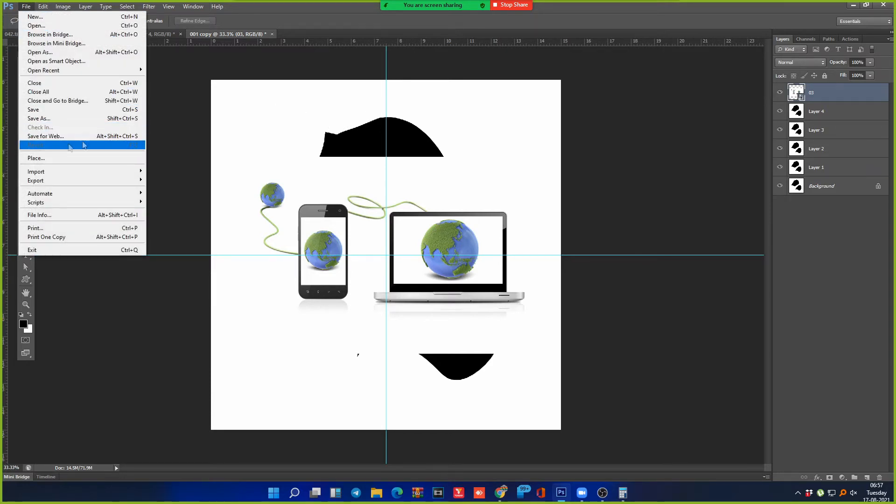
left_click(579, 109)
key("ctrl+z")
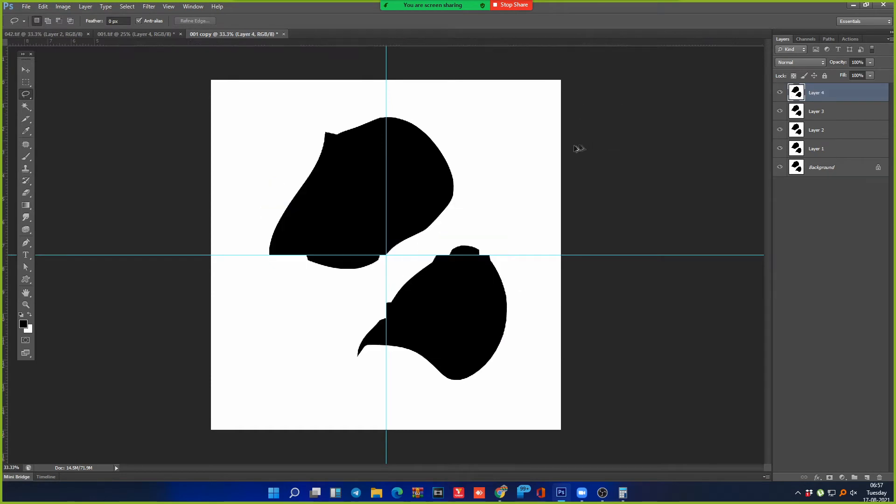
Step: Try File > Import > WIA Support, dismiss the no-device error, then show the File > Export submenu
left_click(26, 6)
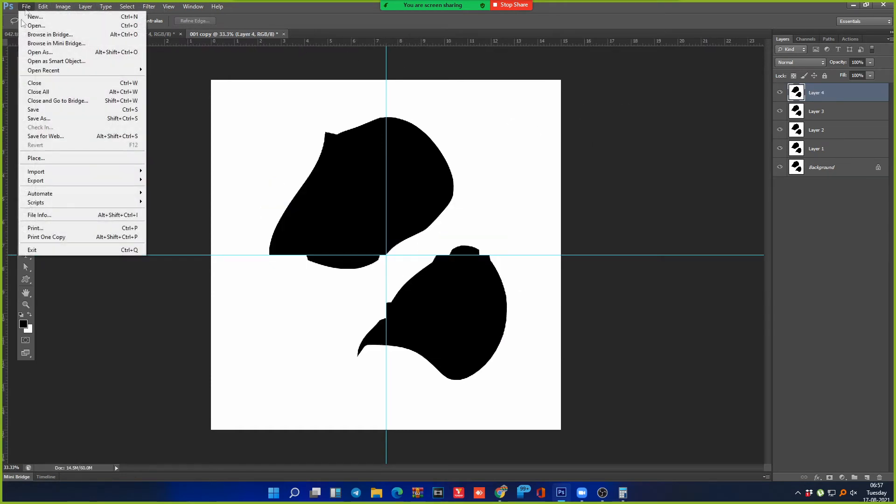
mouse_move(57, 172)
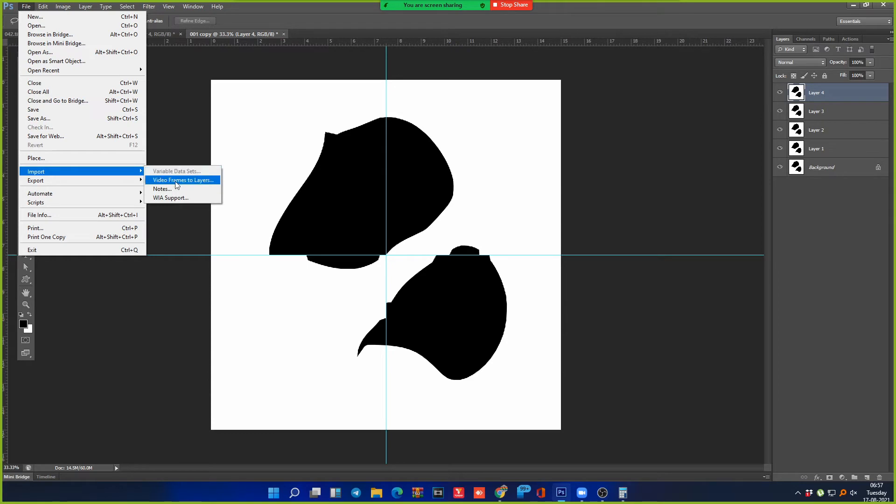
left_click(174, 200)
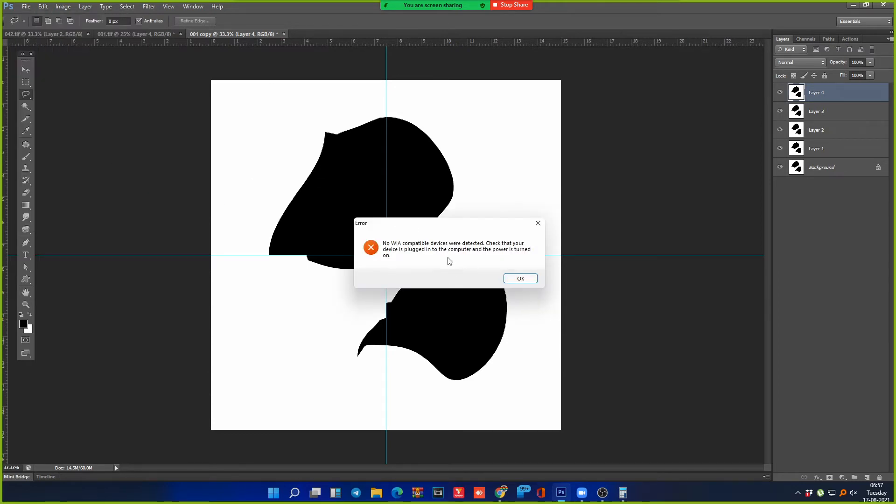
left_click(521, 279)
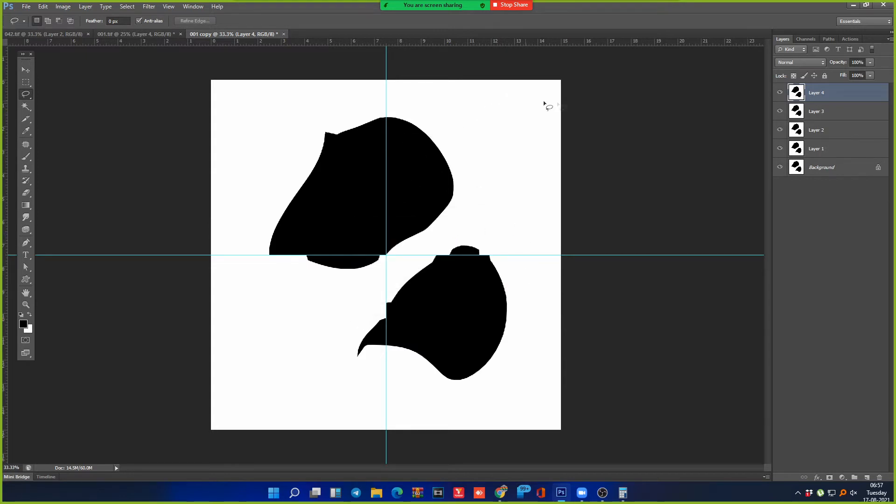
left_click(26, 7)
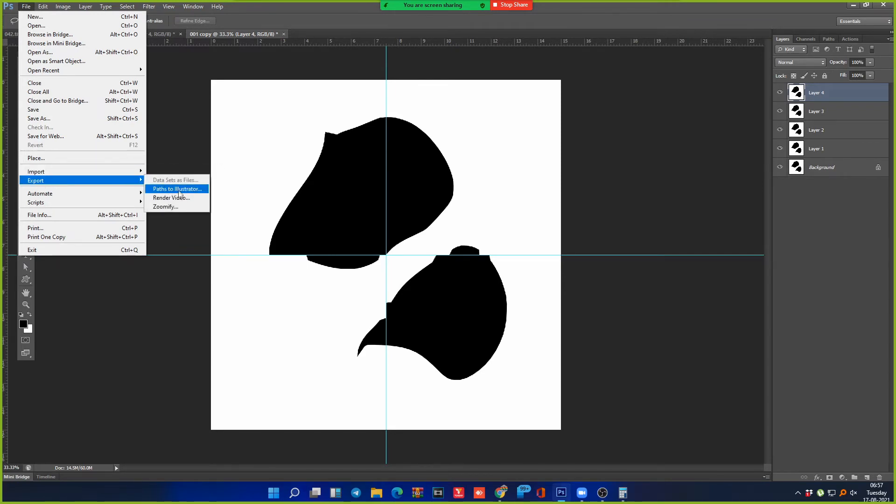
mouse_move(115, 182)
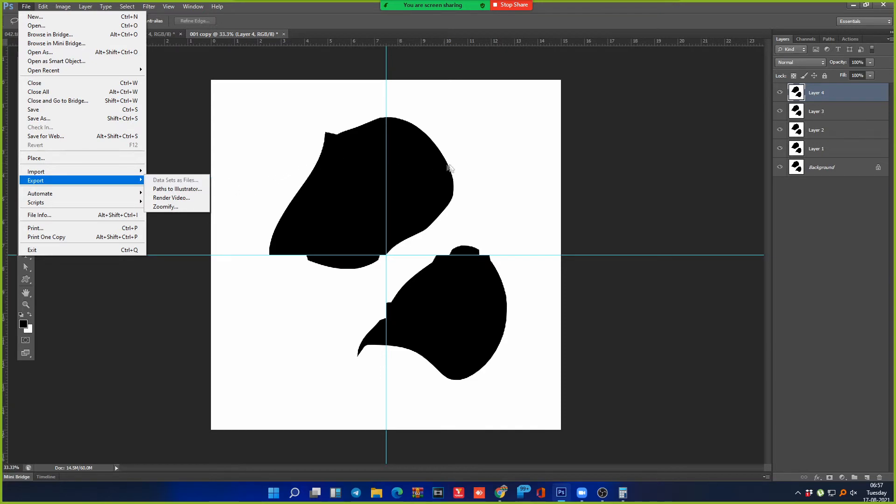
Step: Draw a trial curved Pen path across the shapes, then discard it
left_click(454, 218)
key("p")
left_click(427, 241)
left_click_drag(502, 168, 538, 165)
left_click_drag(540, 254, 524, 276)
left_click_drag(499, 316, 494, 329)
left_click_drag(509, 360, 523, 361)
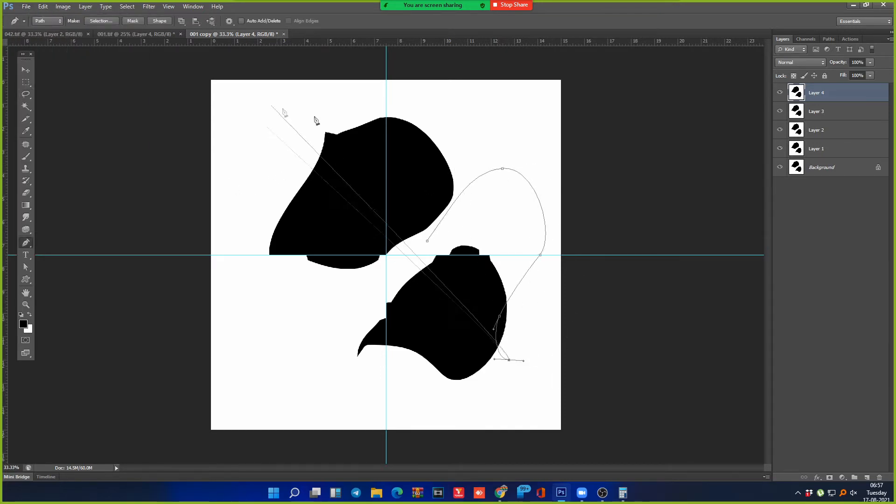
key("Escape")
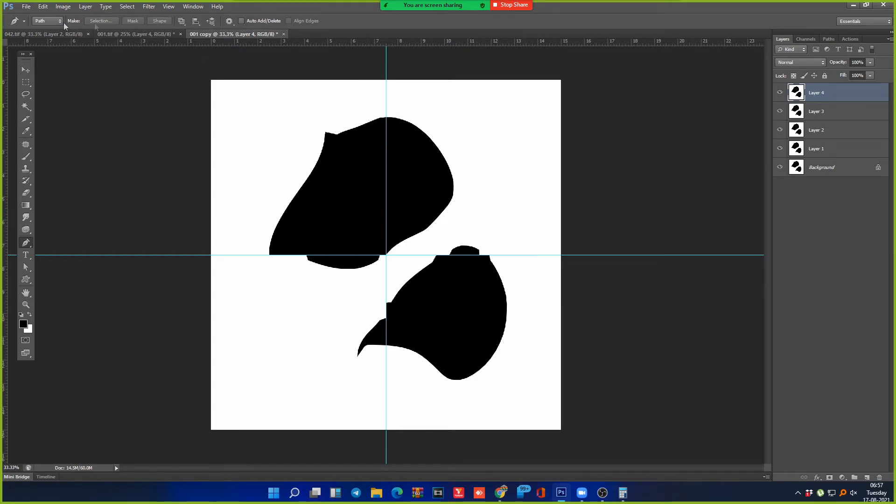
Step: Show the File > Automate submenu with Batch and PDF Presentation
left_click(26, 7)
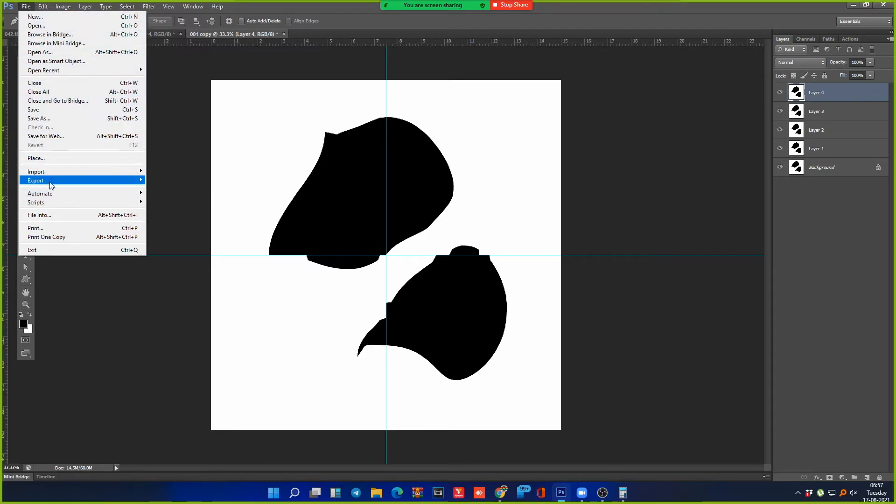
mouse_move(43, 6)
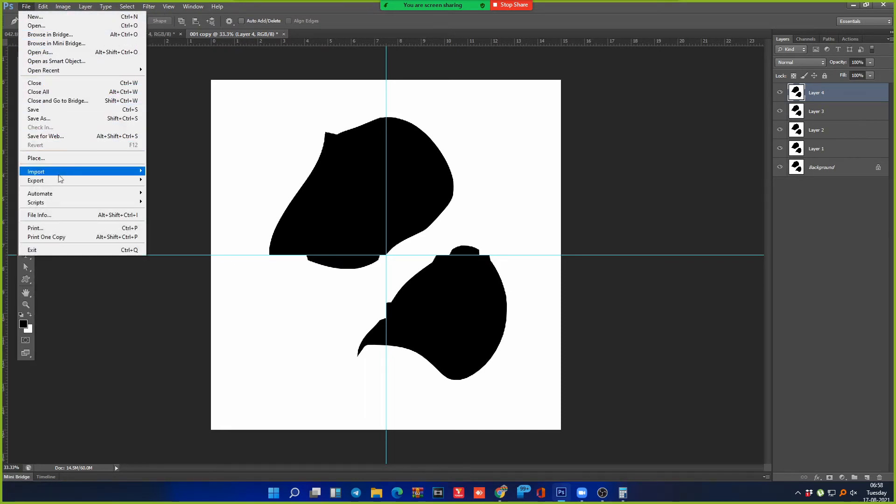
mouse_move(93, 197)
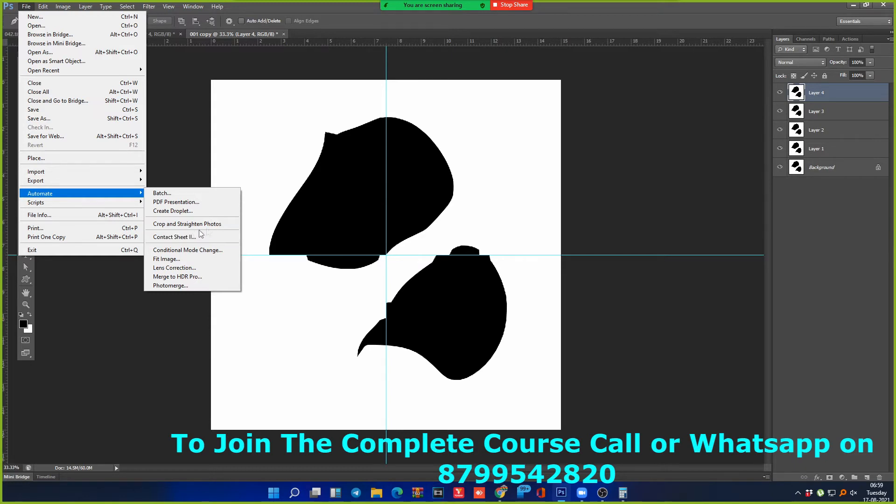
Step: Fill Layer 4 white and build a row of four black rectangles across the top
left_click(507, 124)
key("ctrl+BackSpace")
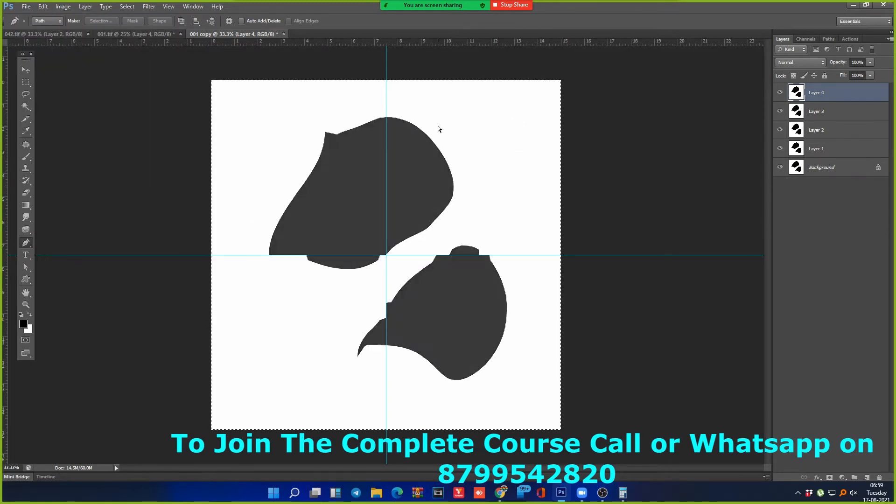
key("m")
left_click_drag(231, 99, 296, 182)
key("alt+BackSpace")
left_click_drag(264, 148, 360, 154)
left_click_drag(365, 182, 538, 194)
key("ctrl+d")
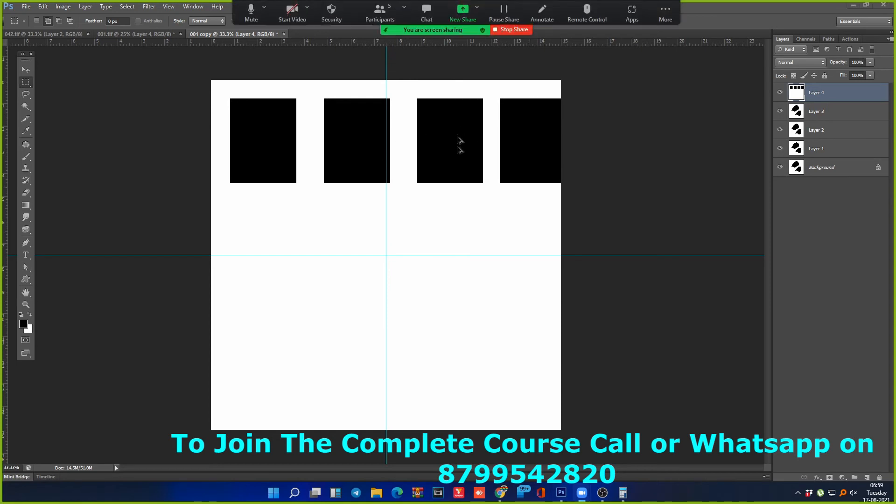
Step: Magic Wand the rectangle row and copy it down into second and third rows
left_click(464, 206)
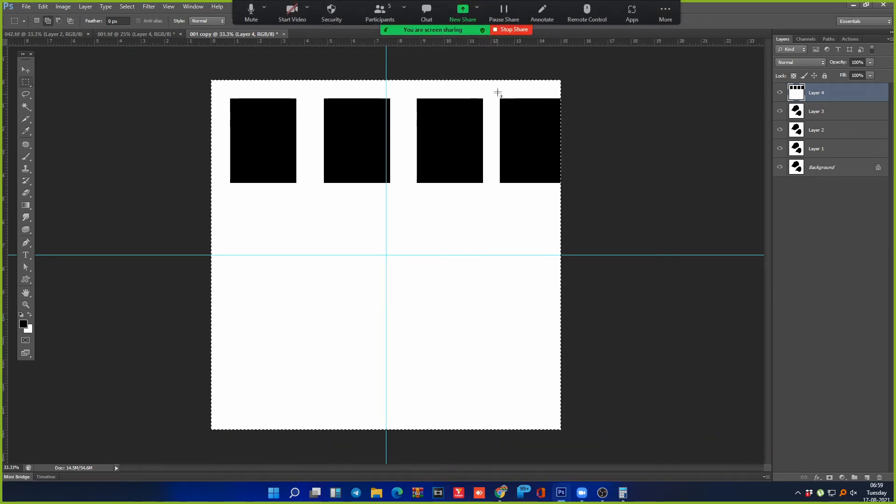
key("w")
left_click(462, 126)
left_click_drag(460, 127, 445, 235)
left_click_drag(444, 237, 435, 350)
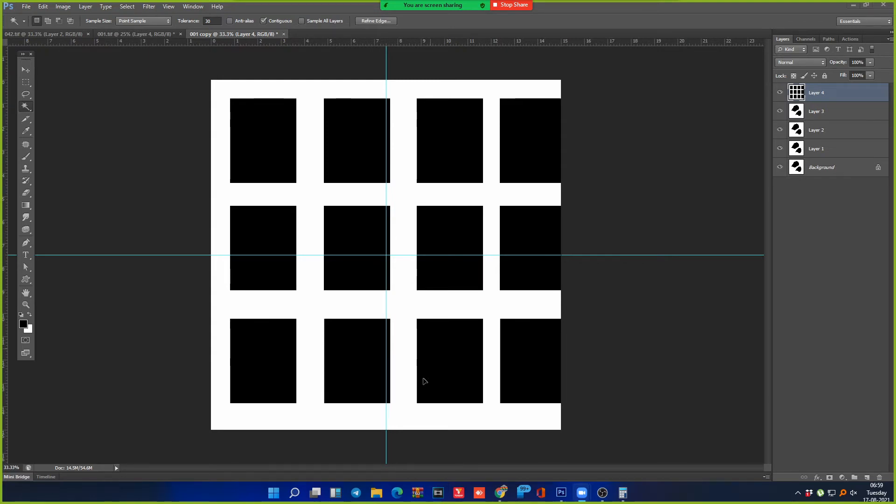
Step: Close 001 copy, 001.tif and 042.tif without saving, then bring up the Open dialog
key("m")
key("ctrl+w")
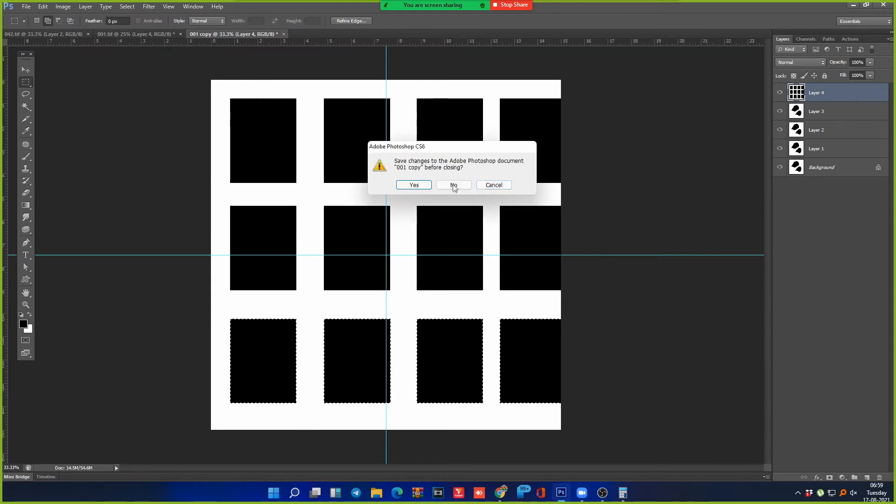
left_click(457, 185)
key("ctrl+w")
left_click(456, 185)
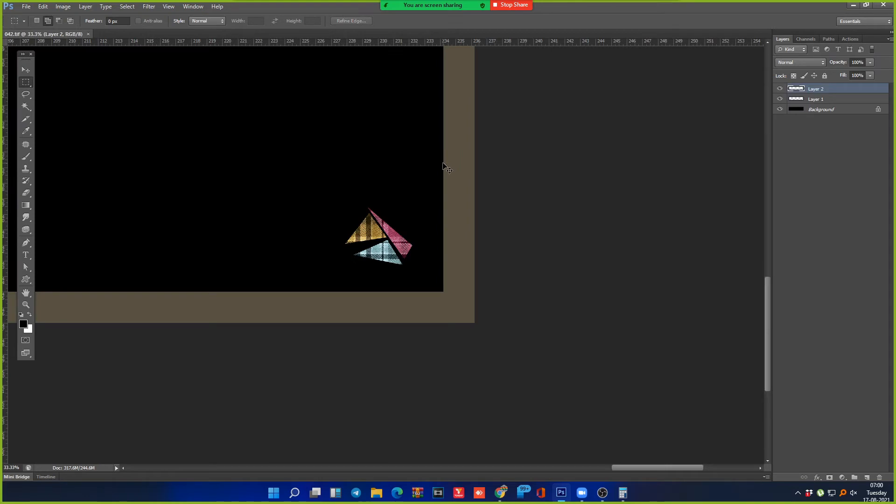
key("ctrl+w")
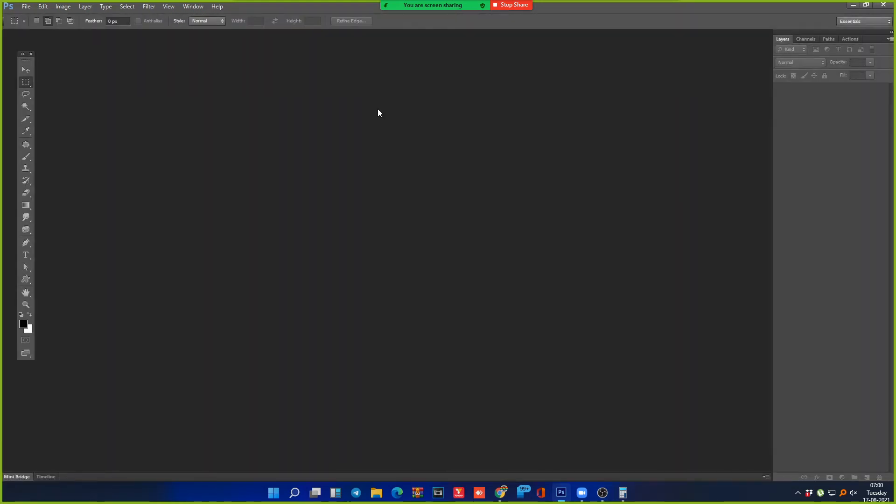
key("ctrl+o")
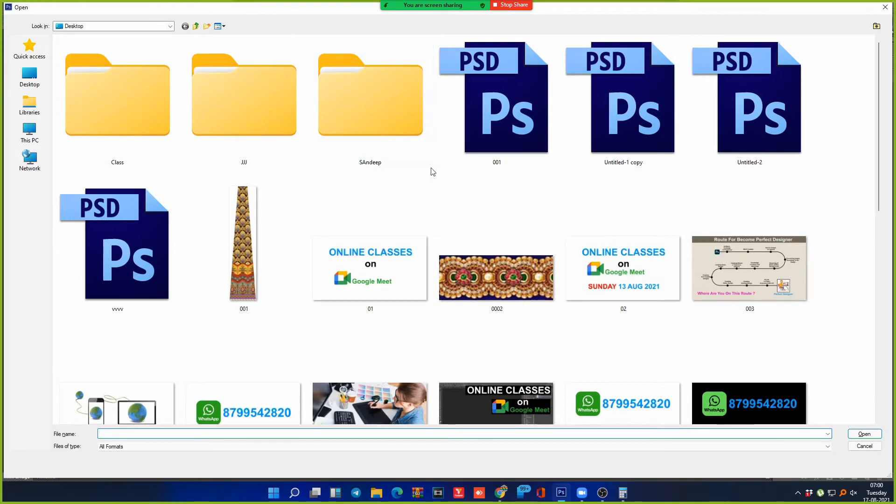
Step: Browse This PC and the Downloads folder in the Open dialog, then return to This PC
key("c")
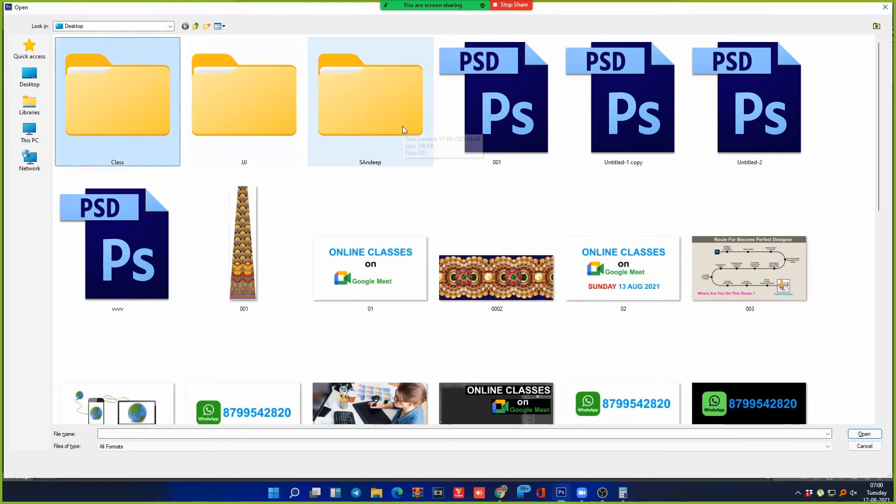
left_click(29, 133)
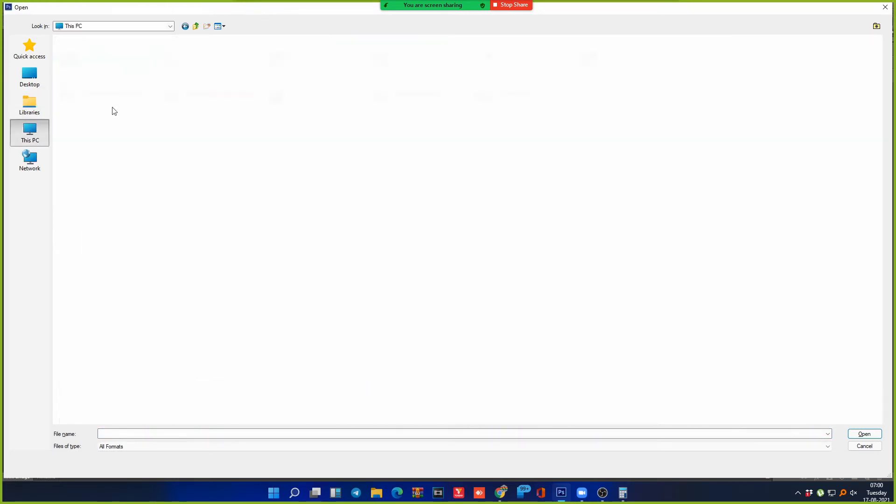
left_click(237, 84)
key("Right")
key("Right")
key("Right")
key("Up")
key("Up")
key("Left")
key("Left")
key("Left")
key("Return")
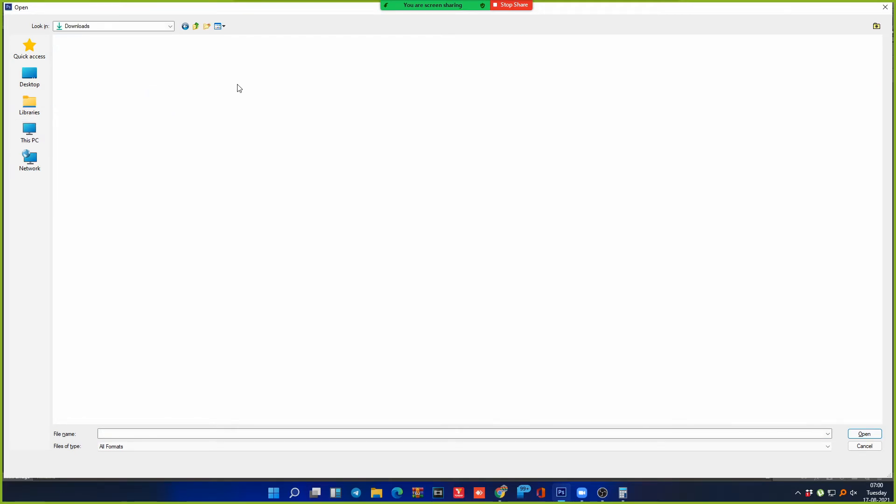
key("Down")
key("Down")
key("Down")
key("Down")
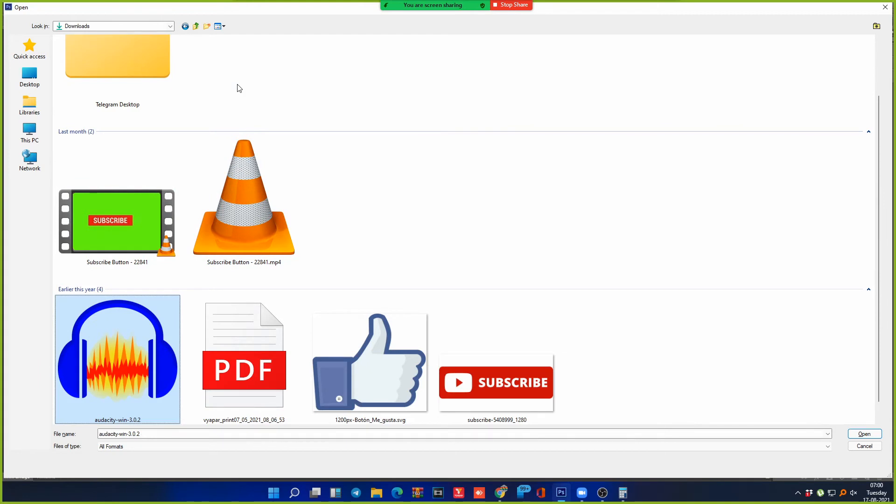
key("Up")
key("Up")
key("shift+Left")
key("Up")
key("BackSpace")
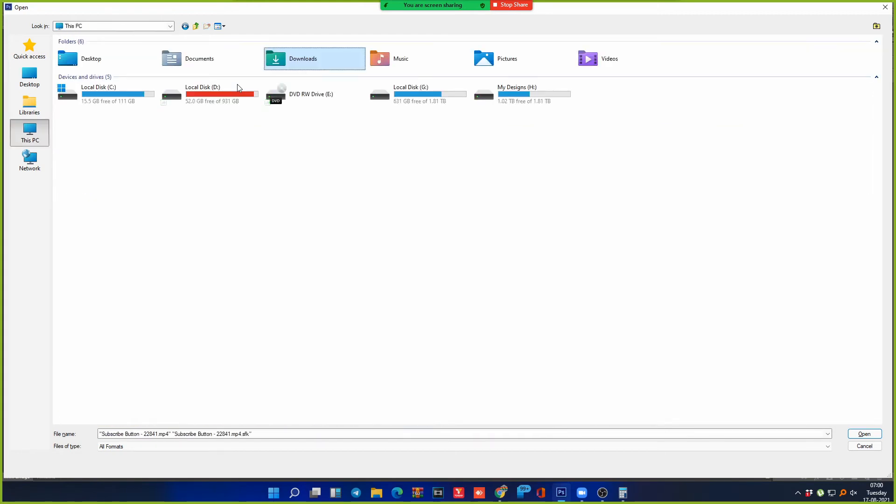
Step: Navigate Local Disk (G:) > backup > Ref > Digital Photoes DVD and look into Art-Graphics
left_click(519, 89)
key("Left")
key("Return")
key("Right")
key("Right")
key("Right")
key("Right")
key("Right")
key("Right")
key("Right")
key("Right")
key("Right")
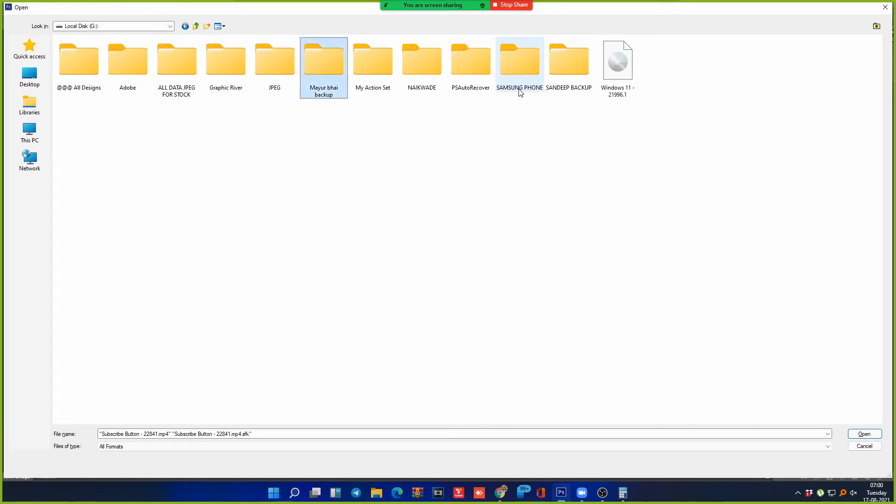
key("Right")
key("Right")
key("Return")
key("Right")
key("Right")
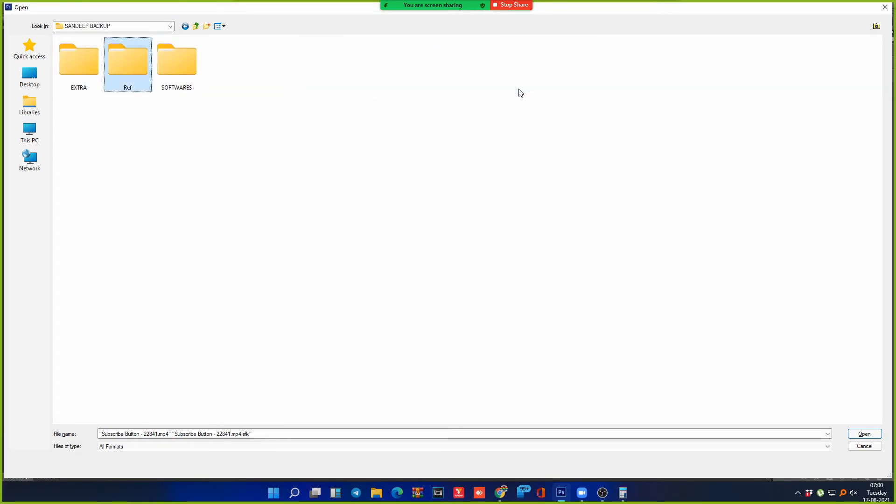
key("Return")
key("Down")
key("Down")
key("Return")
key("Down")
key("Return")
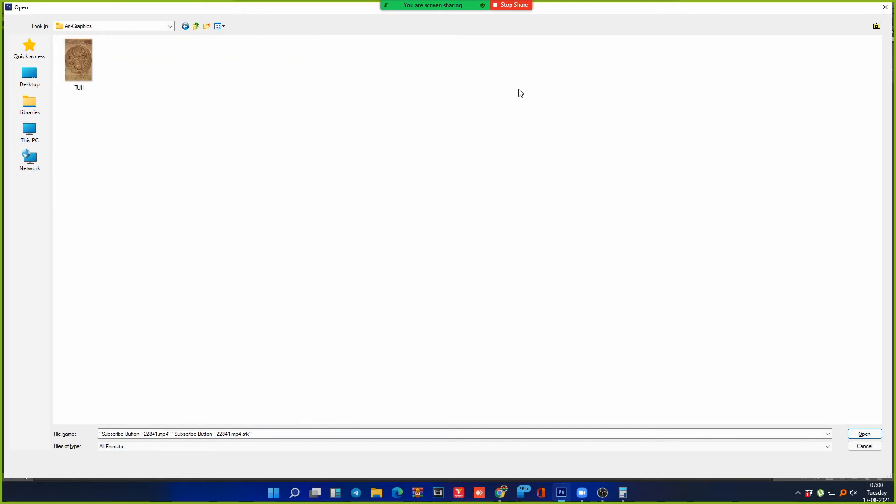
Step: Check the Birthday and [background] folders, then open the DFD folder
key("BackSpace")
key("Down")
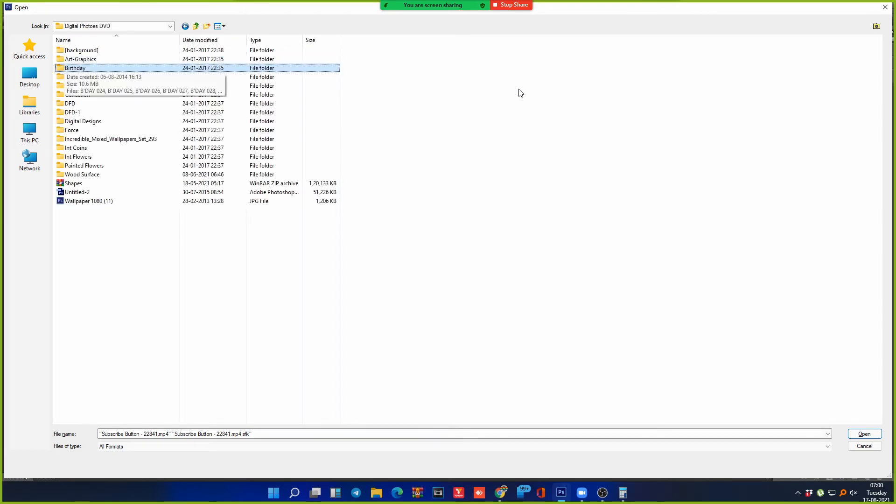
key("Return")
key("BackSpace")
key("Up")
key("Up")
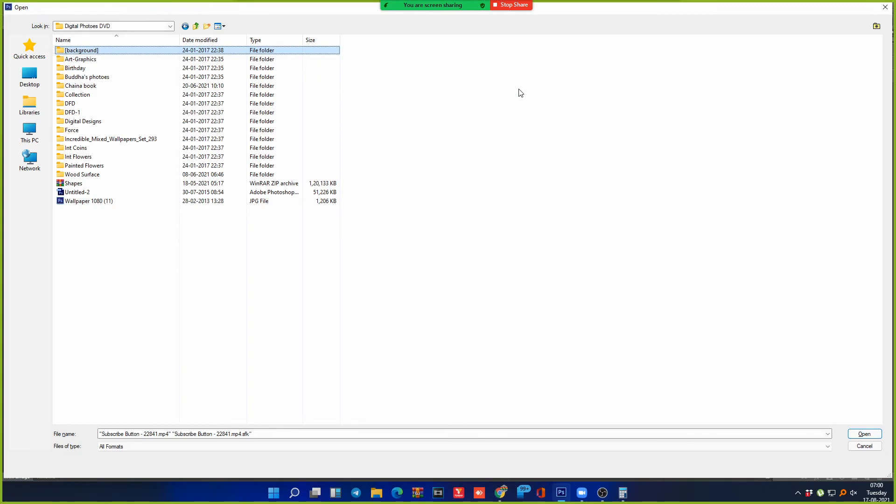
key("Return")
key("Down")
key("Return")
key("BackSpace")
key("BackSpace")
key("Down")
key("Down")
key("Down")
key("Down")
key("Down")
key("Down")
key("Return")
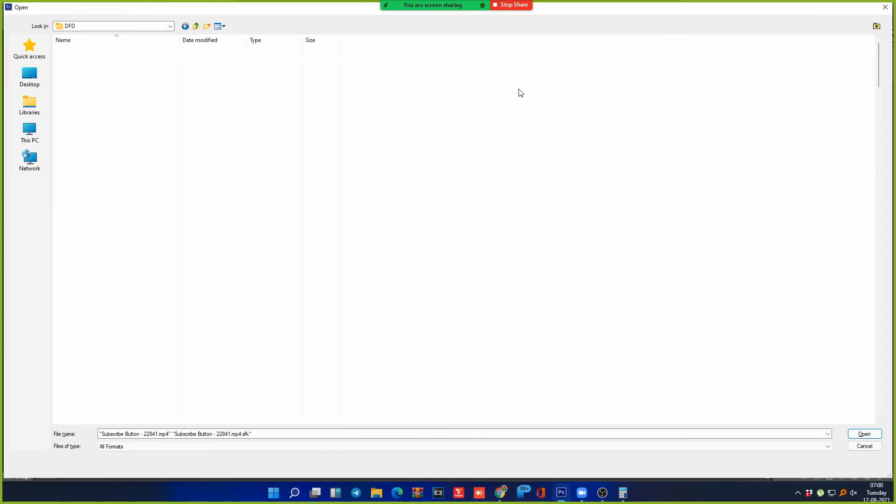
Step: Select images 16 through 27 in DFD and bring up their context menu
key("Right")
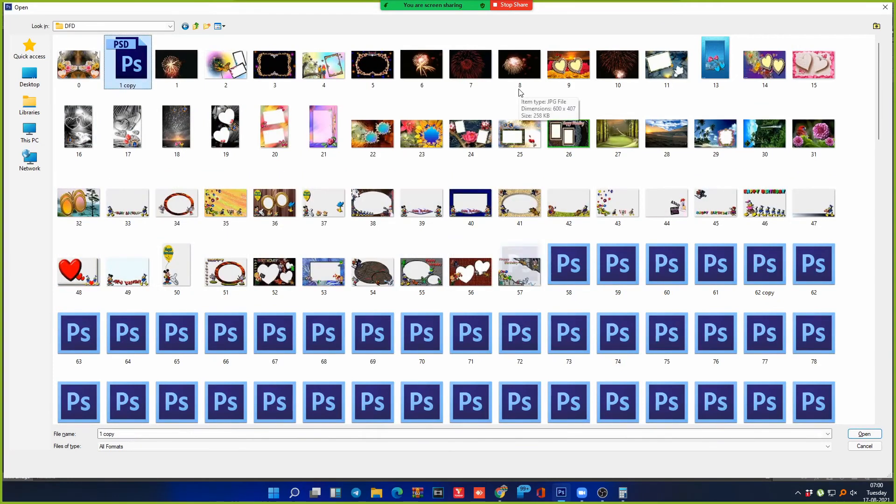
key("Left")
key("Down")
key("shift+Right")
key("shift+Right")
key("shift+Right")
key("shift+Right")
key("shift+Right")
key("shift+Right")
key("shift+Right")
key("shift+Right")
key("shift+Right")
key("shift+Right")
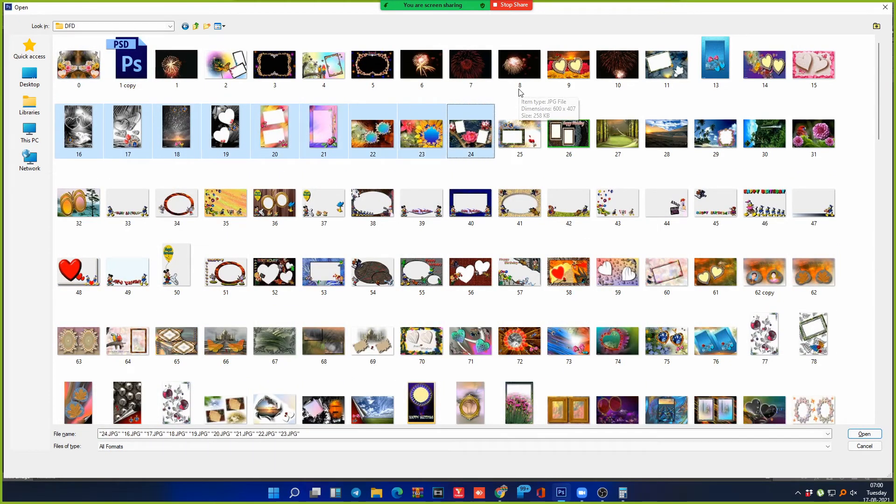
key("shift+Right")
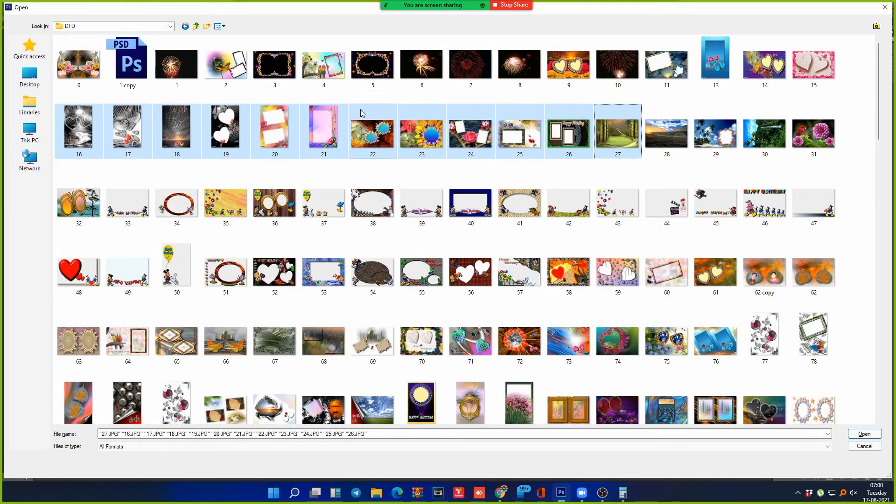
key("shift+F10")
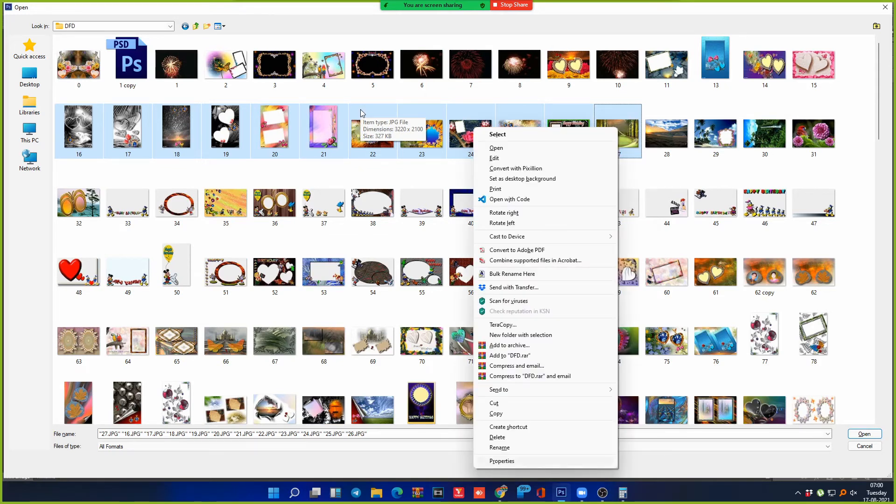
Step: View the selected images' properties, then go to the Desktop and open the SAndeep folder
key("r")
left_click(729, 353)
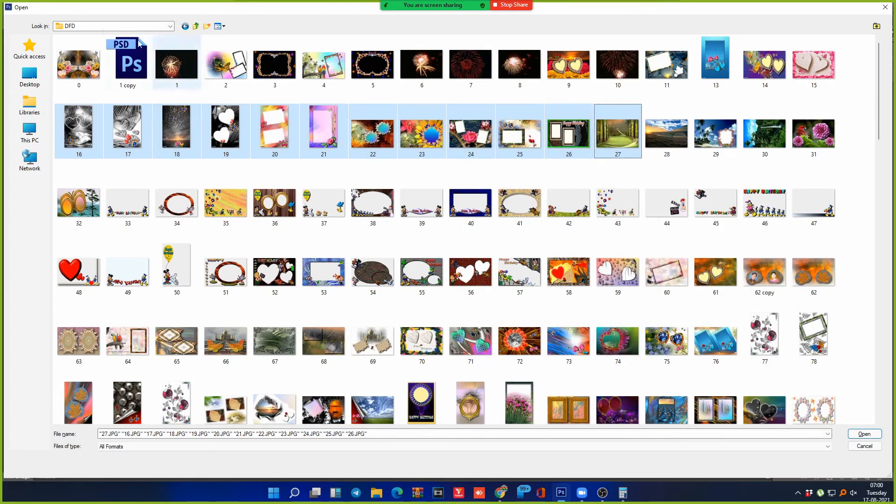
left_click(30, 77)
left_click(127, 68)
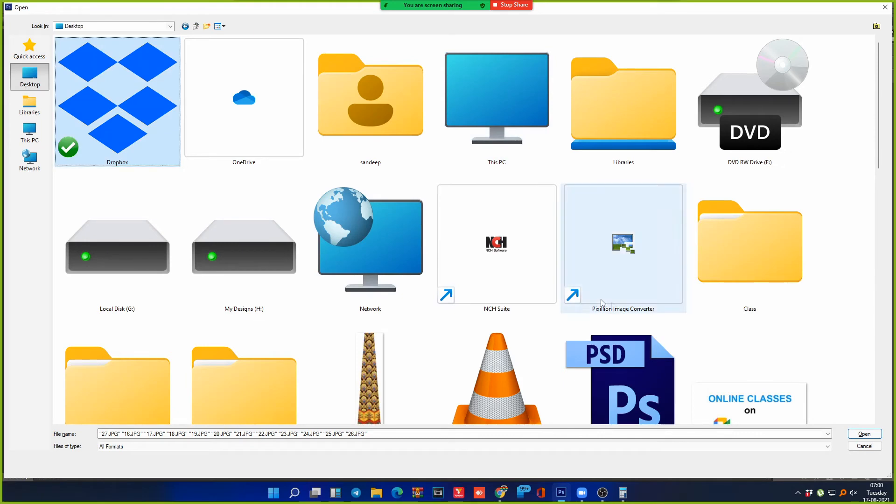
left_click(761, 256)
key("Down")
key("Down")
key("Left")
key("Left")
key("Left")
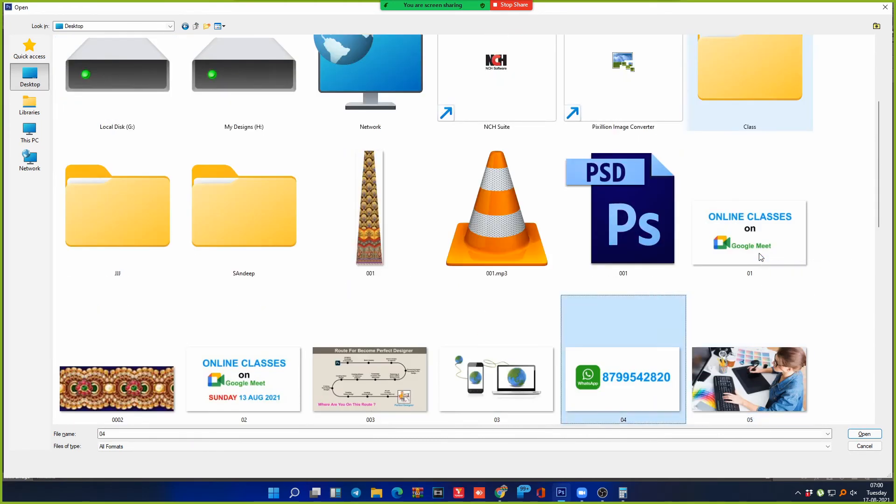
key("Up")
key("Left")
key("Return")
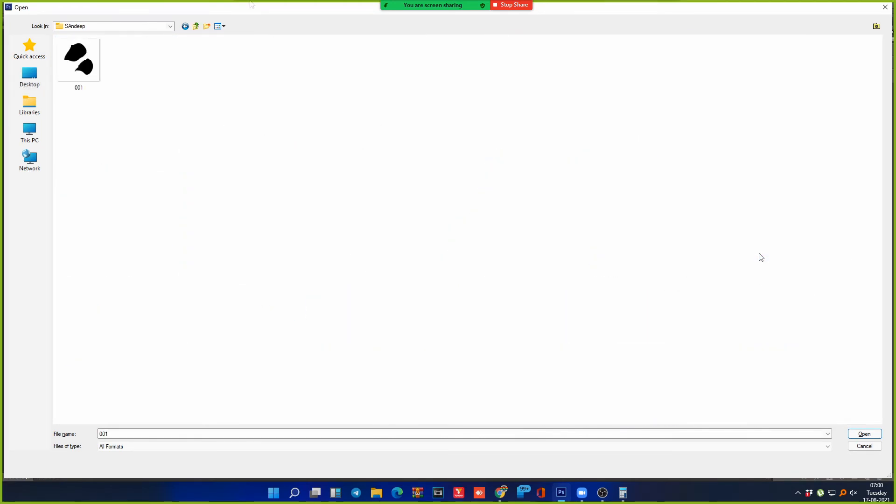
Step: Paste images 16–27 into SAndeep, delete the old file 001, and close the Open window
key("ctrl+v")
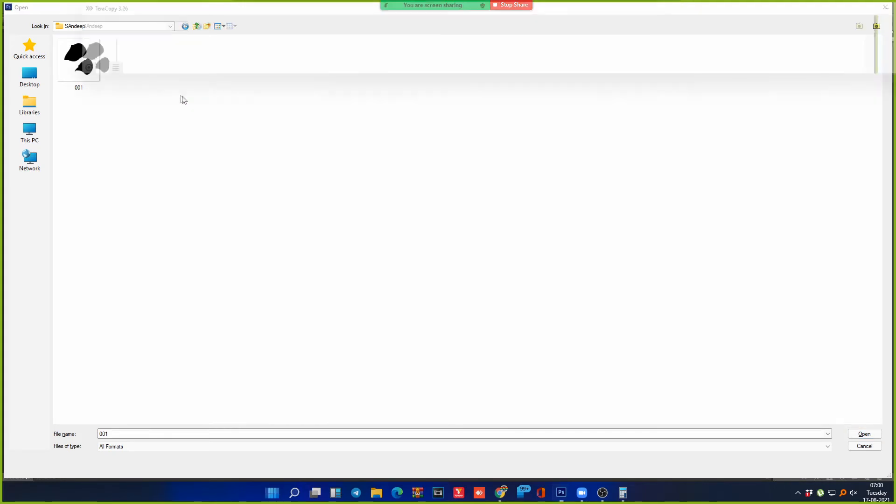
left_click_drag(86, 126, 62, 27)
key("Delete")
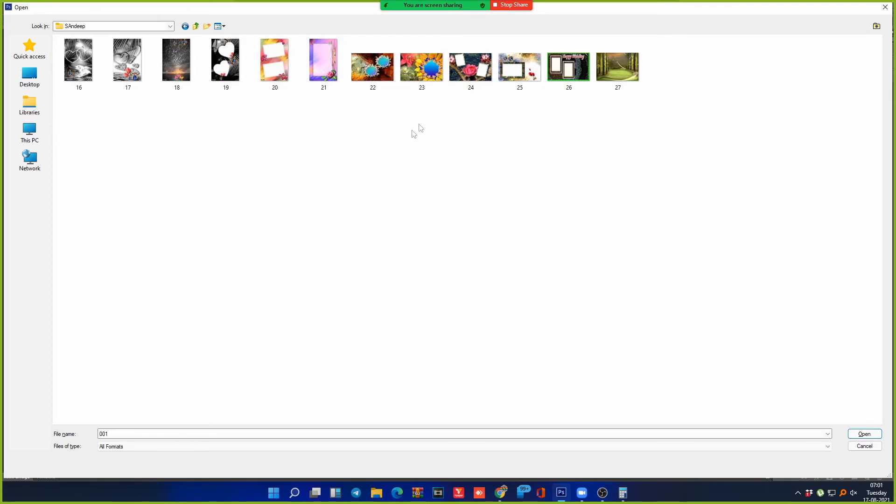
left_click(885, 7)
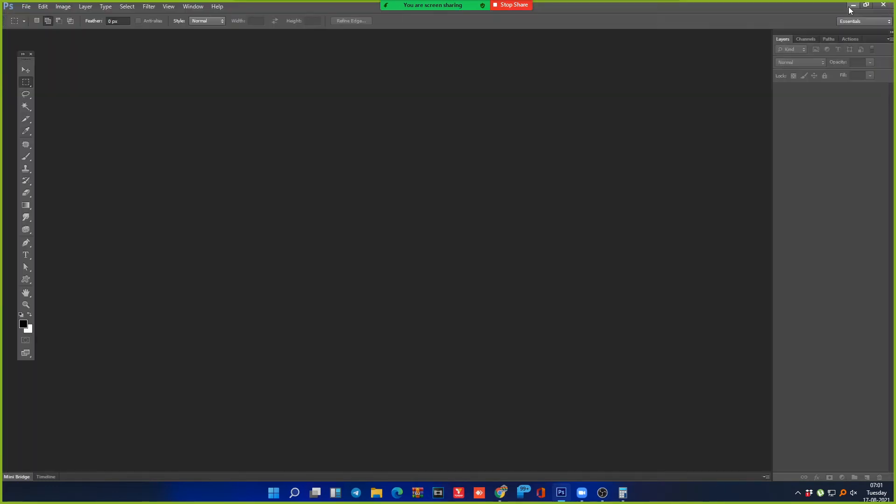
Step: Open the PDF Presentation dialog from File > Automate
left_click(26, 6)
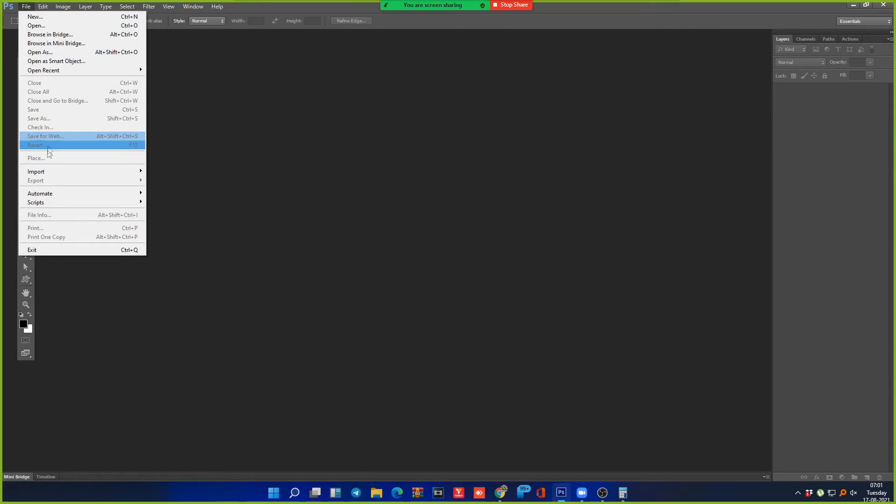
mouse_move(70, 197)
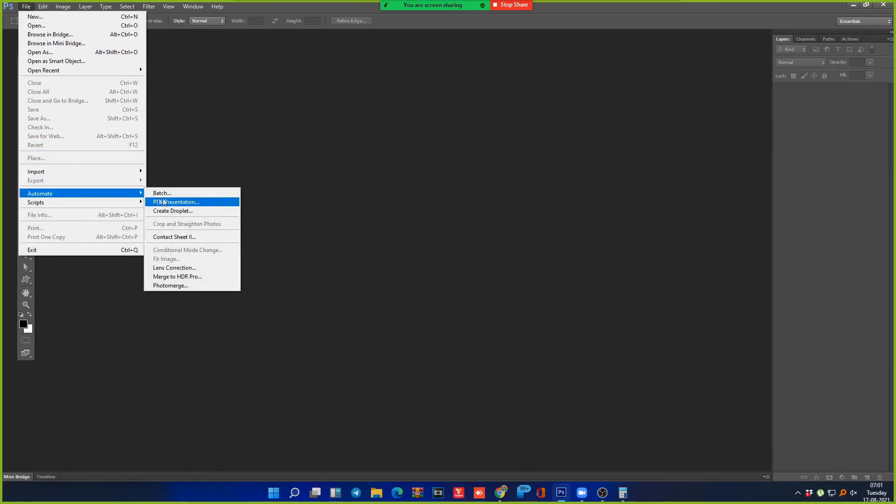
left_click(179, 204)
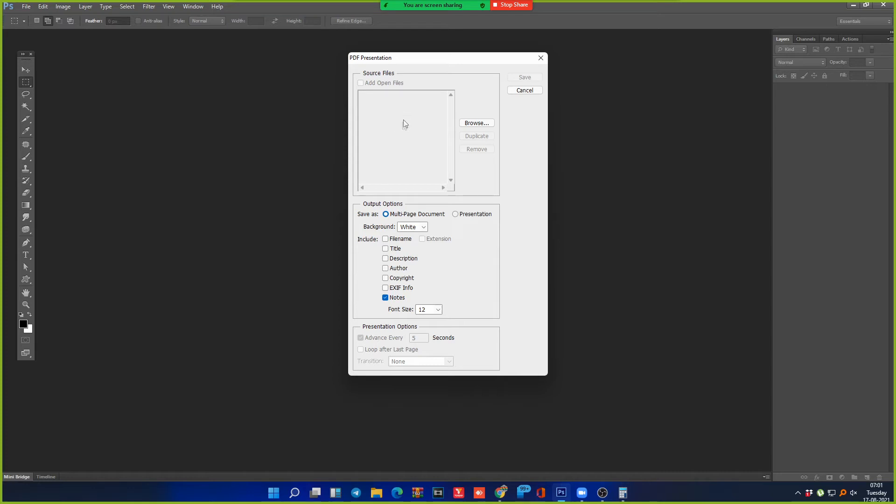
Step: Add all twelve images (16.JPG–27.JPG) from the SAndeep folder as source files
left_click(481, 123)
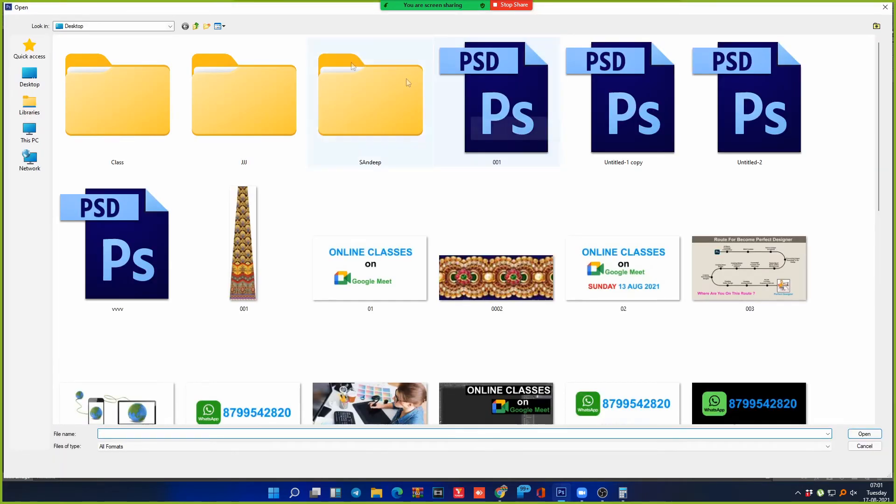
double_click(382, 118)
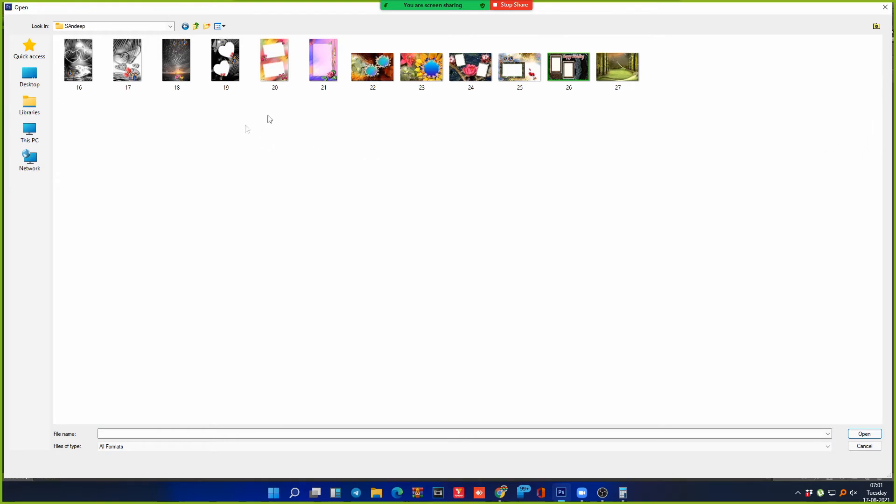
key("ctrl+a")
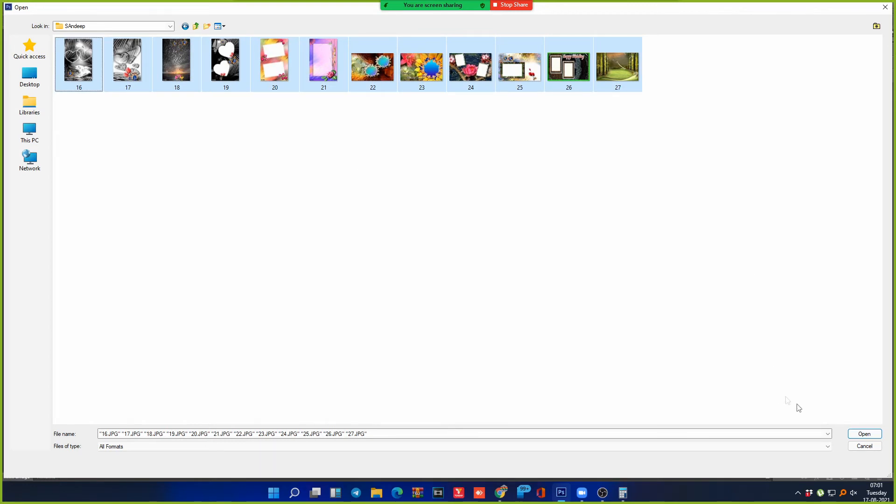
left_click(864, 434)
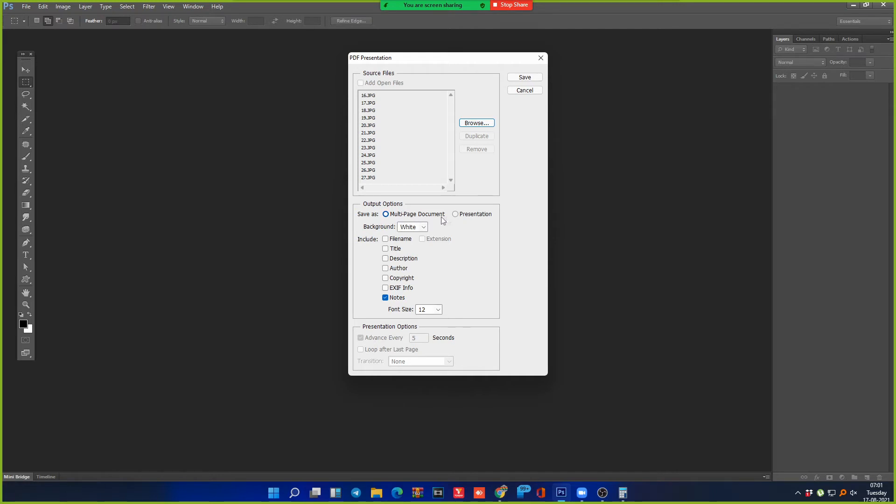
Step: Set the output to Presentation with a Gray page background
left_click(456, 214)
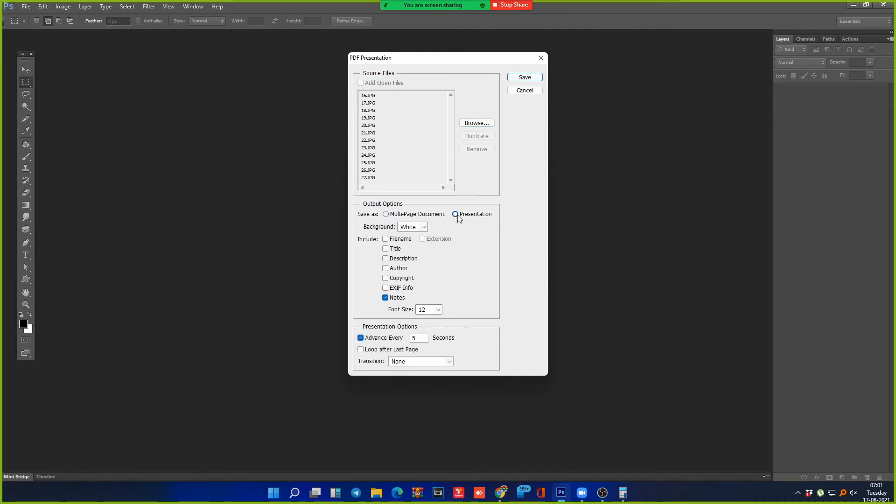
left_click(386, 214)
left_click(456, 214)
left_click(387, 215)
left_click(455, 215)
left_click(396, 215)
left_click(455, 214)
left_click(423, 227)
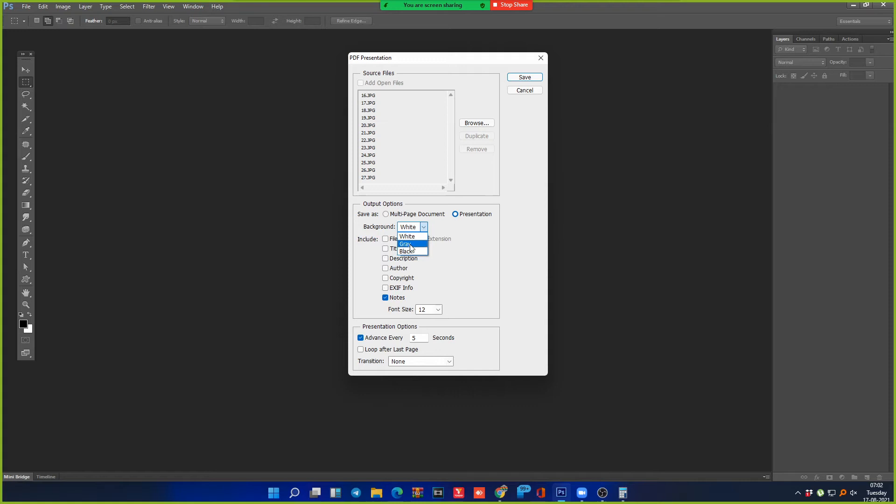
left_click(406, 244)
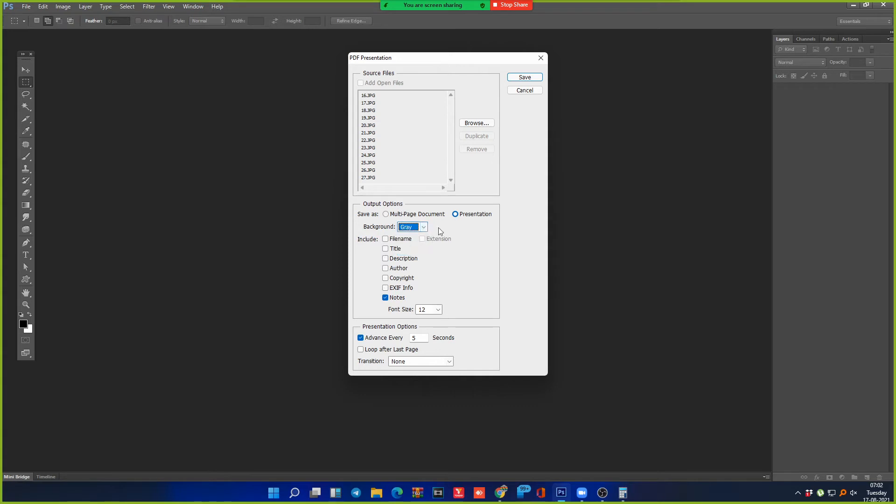
Step: Caption each page with its Filename, leaving Title and Description unchecked
left_click(386, 239)
left_click(385, 250)
left_click(386, 259)
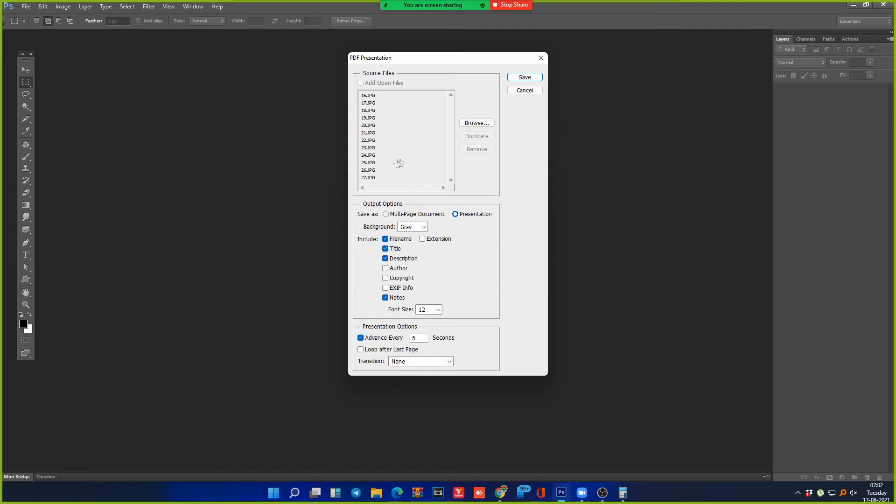
left_click(386, 258)
left_click(386, 249)
Step: Try a caption font size of 10, then settle on 12
left_click(436, 310)
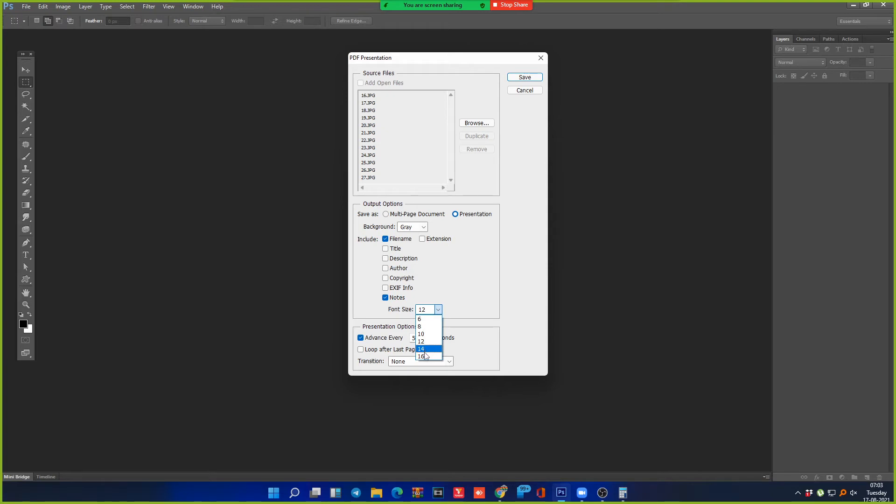
left_click(438, 310)
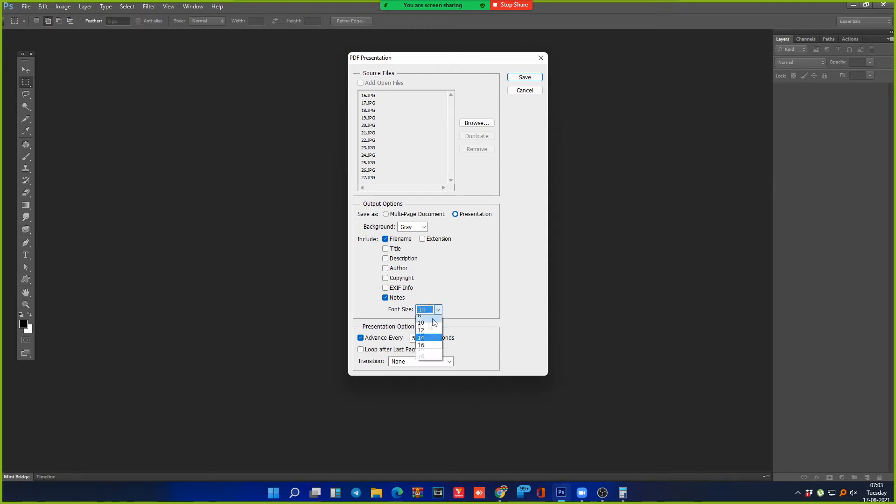
left_click(422, 325)
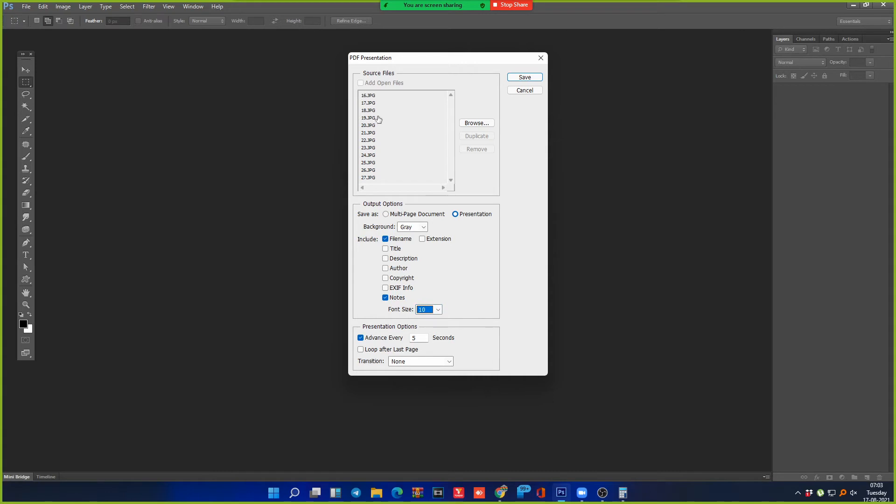
left_click(439, 311)
left_click(424, 339)
Step: With Presentation output kept, enable Loop after Last Page
left_click(385, 215)
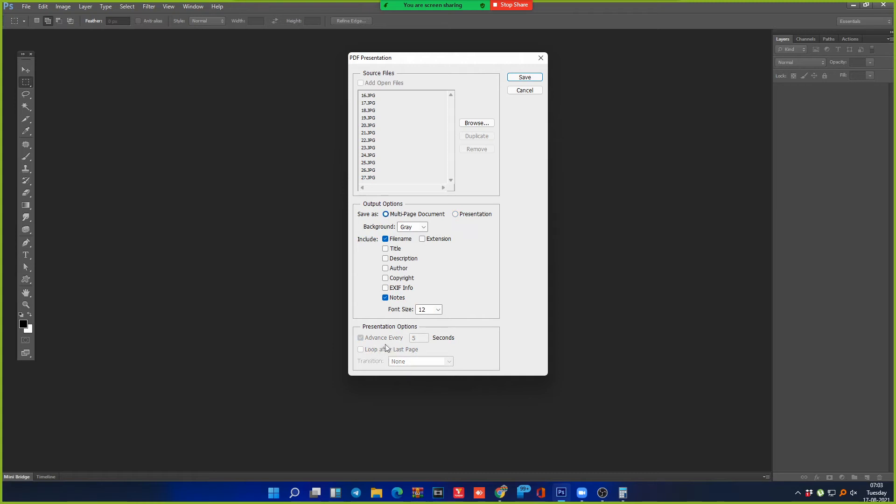
left_click(456, 214)
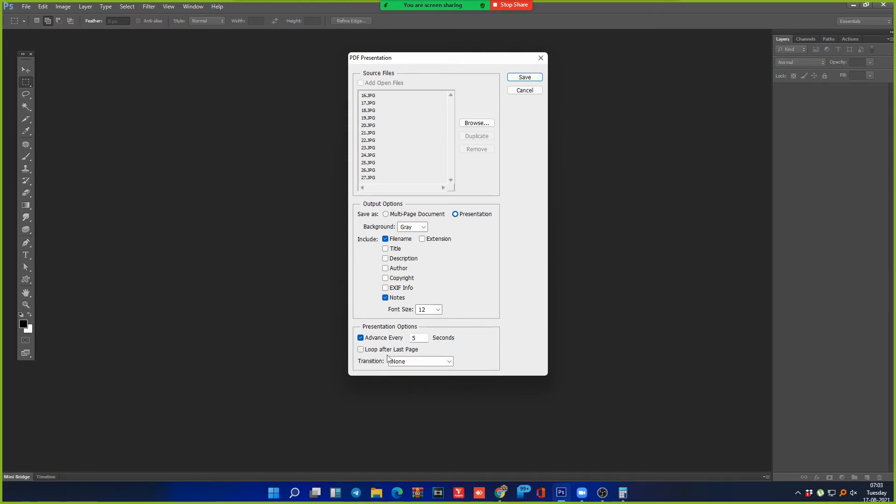
left_click(361, 349)
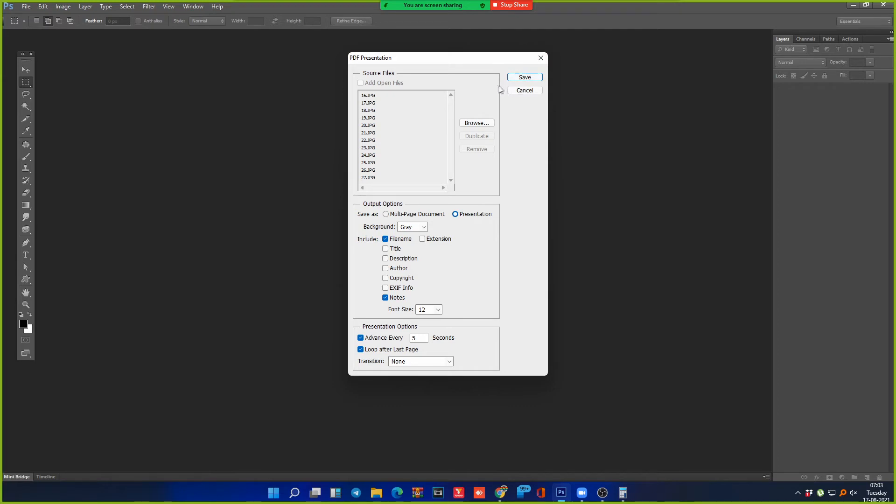
Step: Save the PDF presentation as P1 in the user's Desktop folder and proceed to the PDF options
left_click(533, 81)
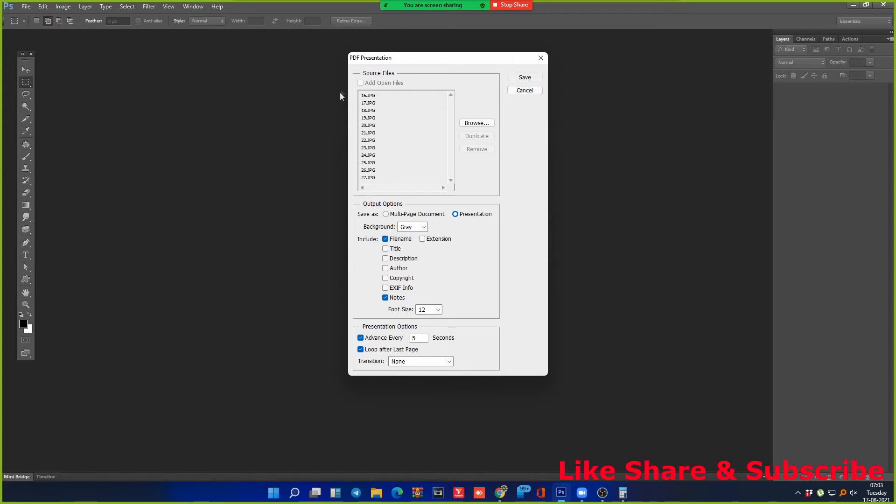
left_click(525, 79)
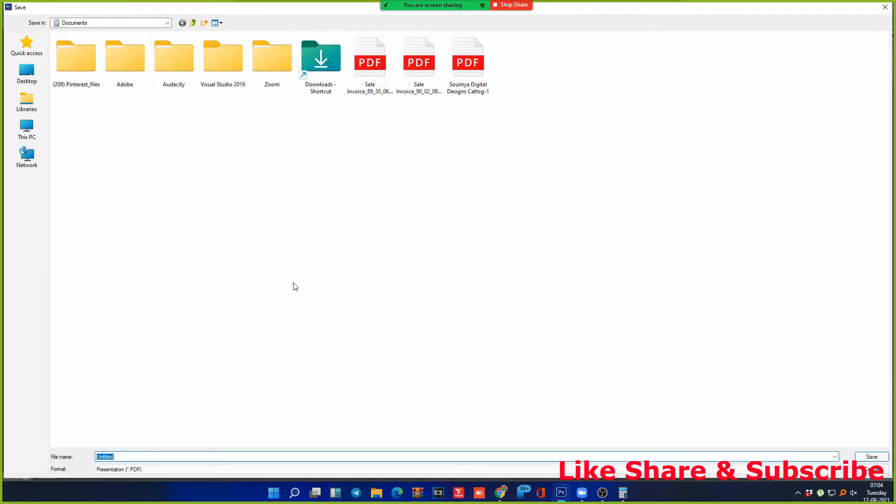
left_click(41, 73)
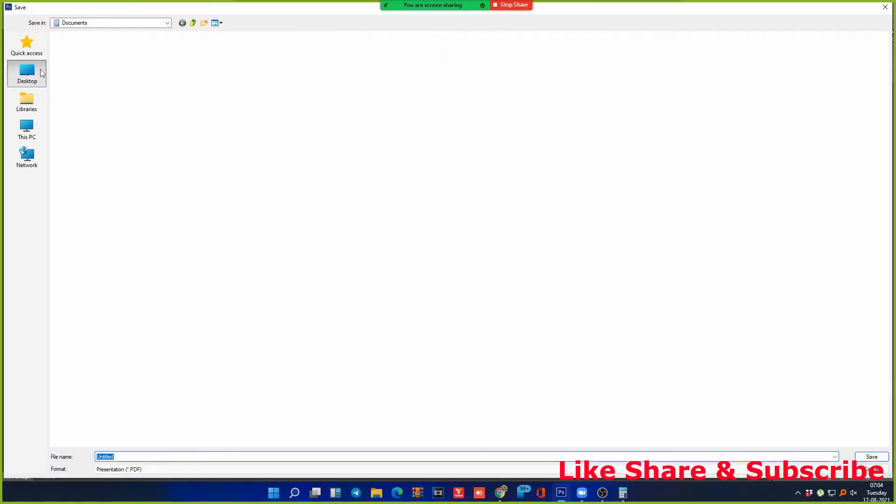
double_click(735, 254)
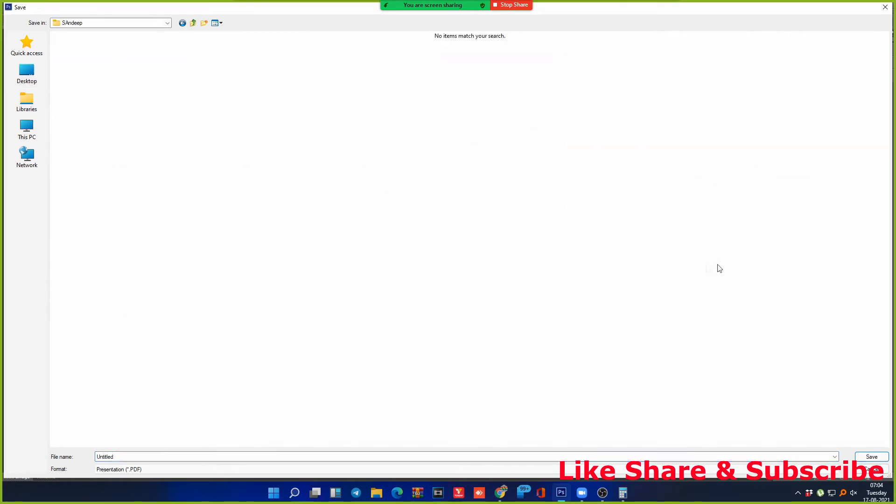
double_click(122, 457)
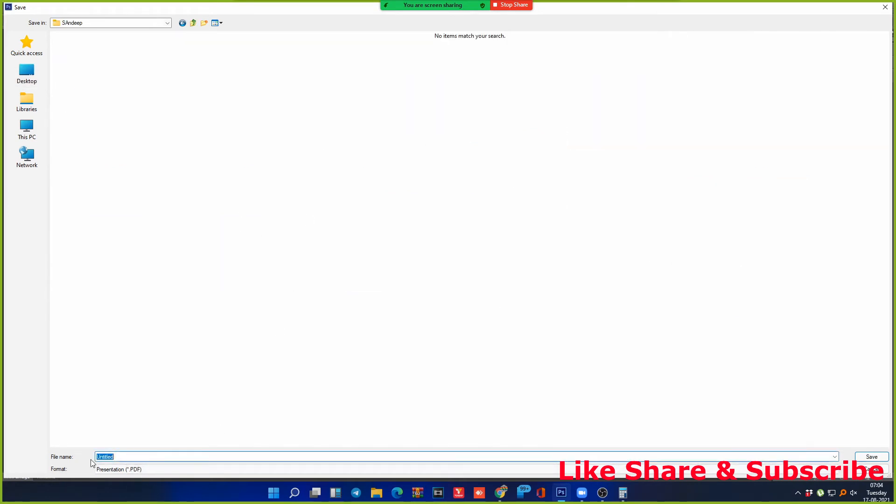
type("P1")
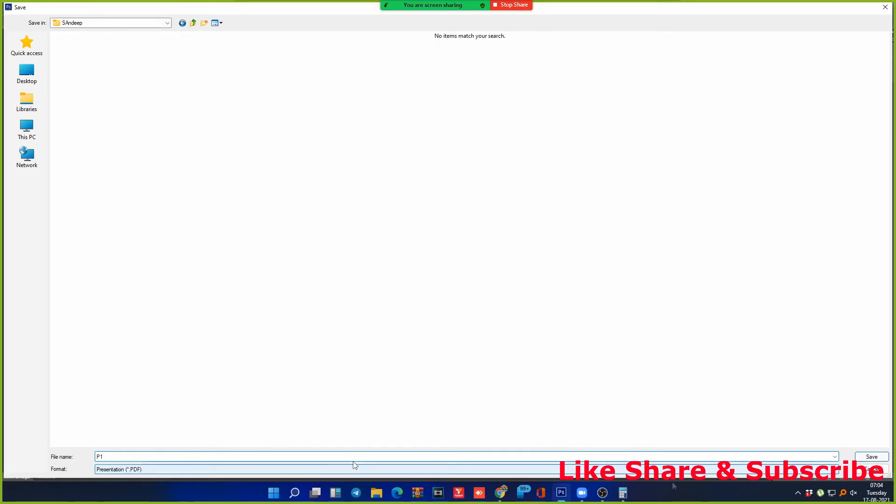
left_click(872, 456)
key("Return")
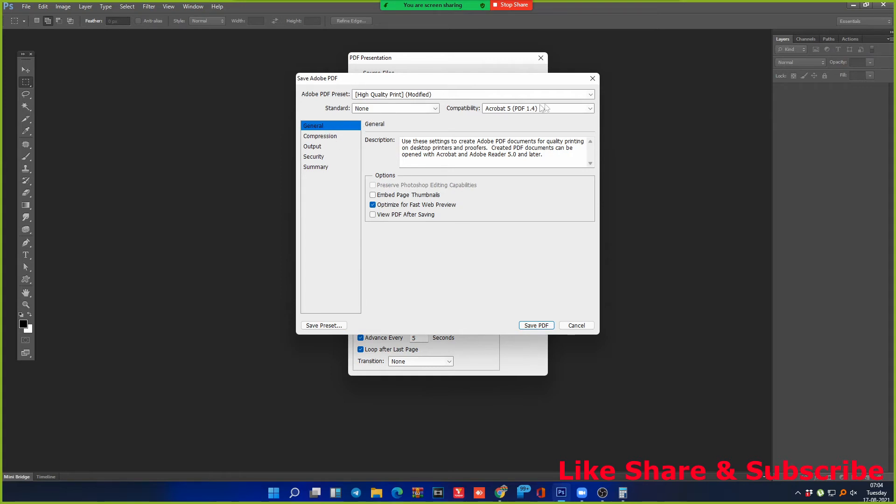
Step: Keep the current preset and review the Compression, Output and Summary panels, ending on Security
left_click(591, 95)
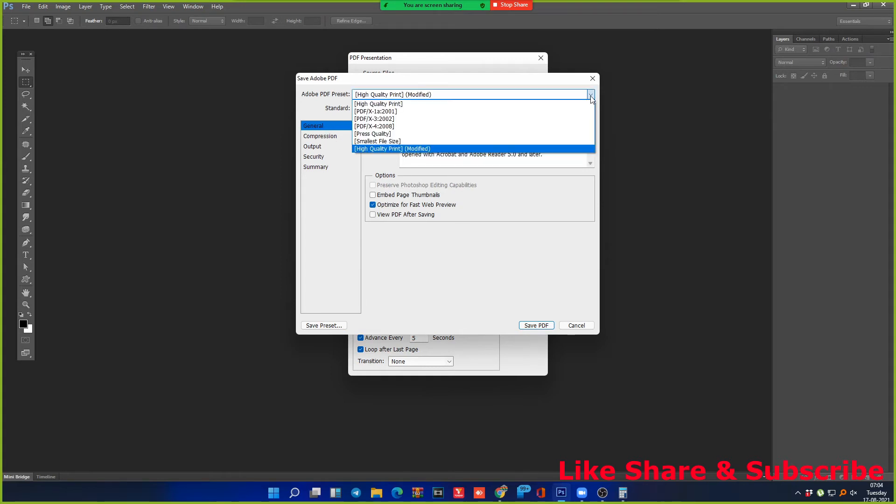
left_click(590, 95)
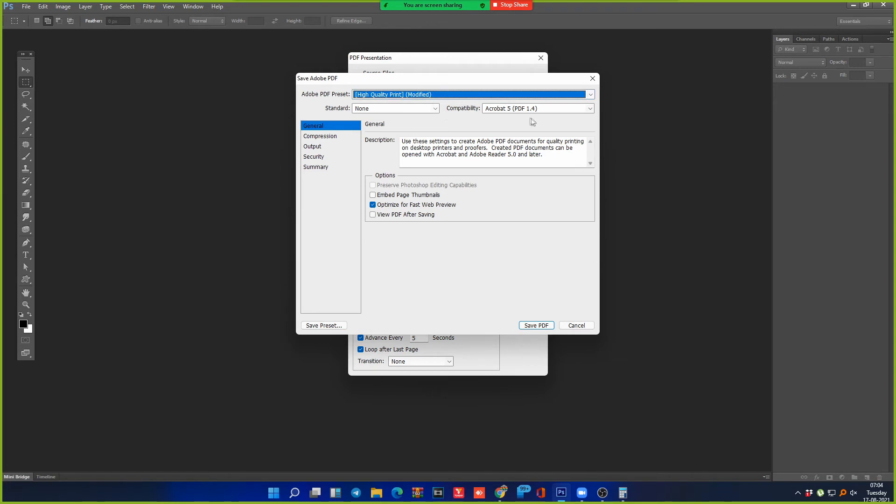
left_click(334, 139)
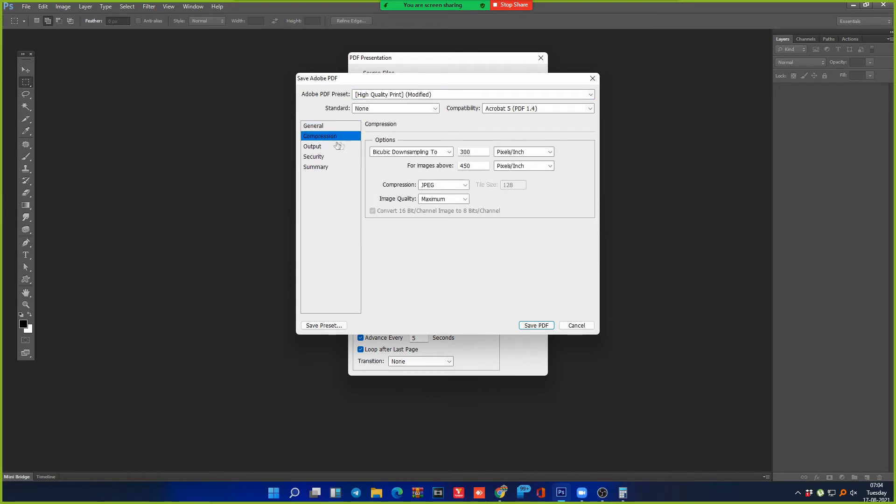
left_click(323, 147)
left_click(321, 157)
left_click(320, 167)
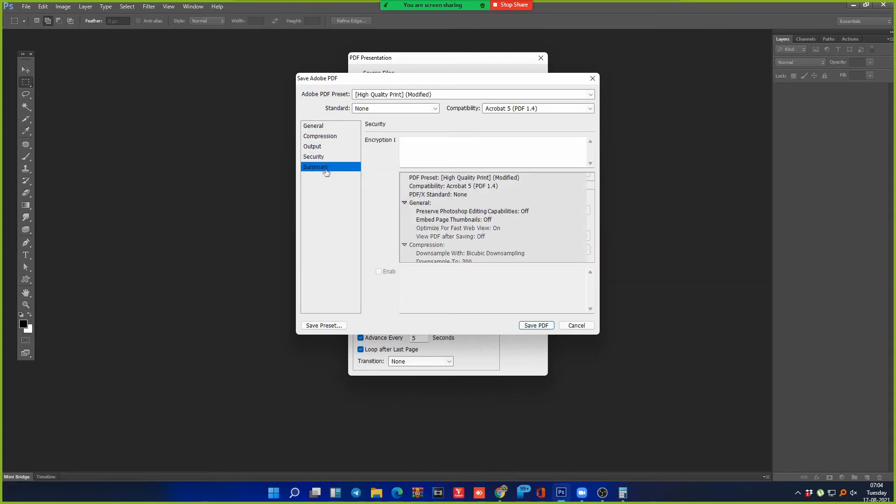
left_click(323, 158)
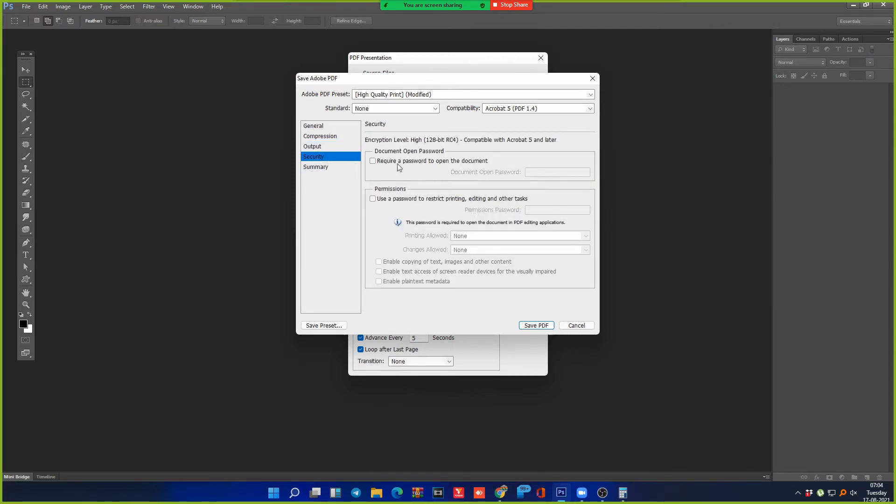
Step: Require a password to open the PDF, enter it, and try enabling a permissions password
left_click(373, 162)
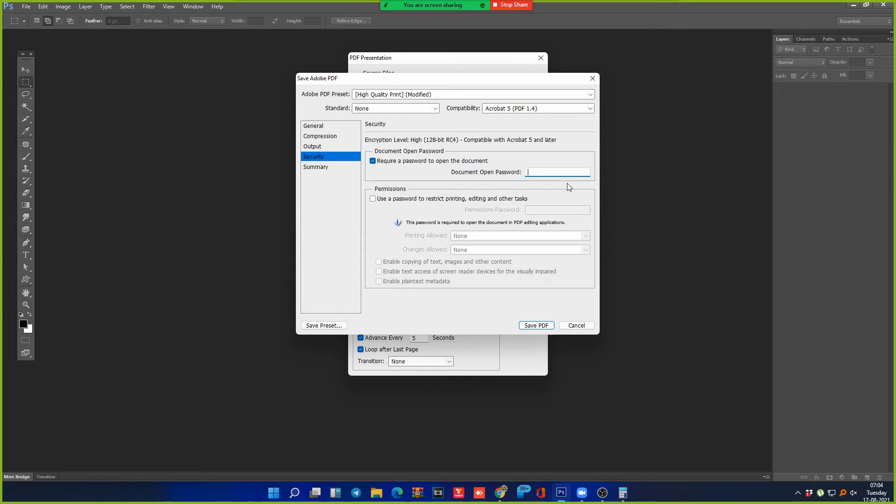
type("***")
left_click(380, 201)
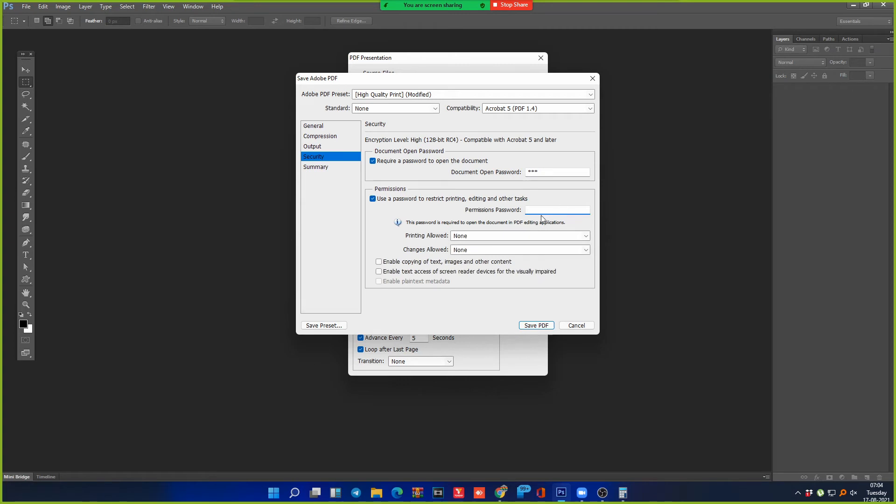
key("shift+Tab")
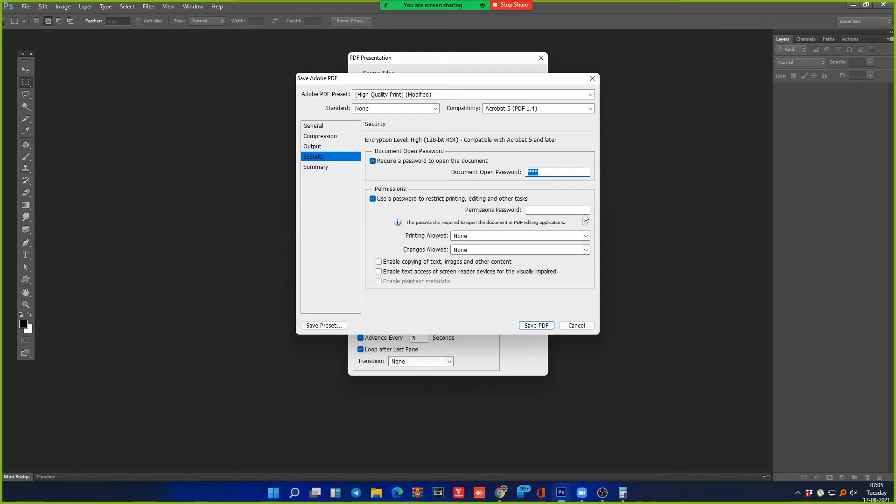
left_click(543, 210)
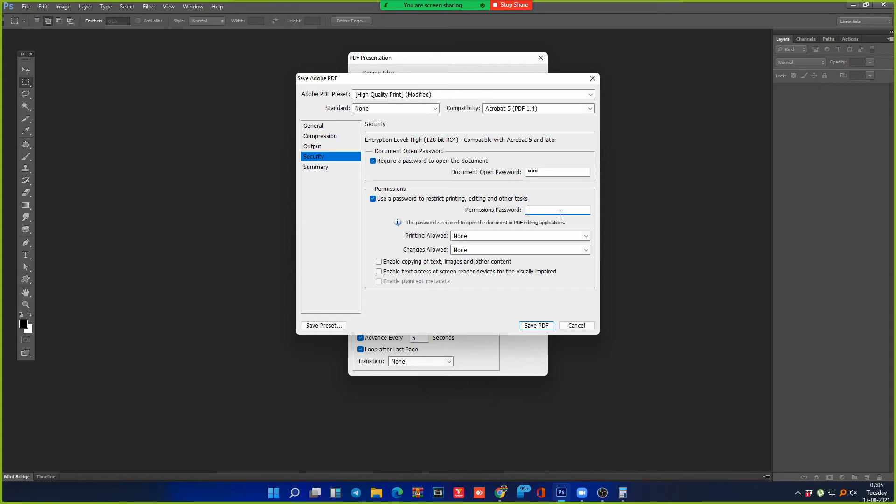
Step: Try the printing and changes permission choices, then remove the printing and editing restrictions
left_click(585, 237)
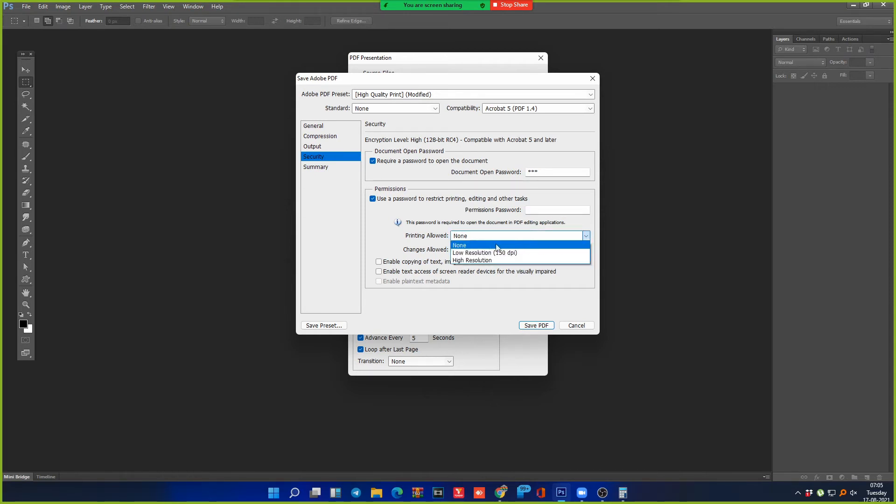
left_click(461, 245)
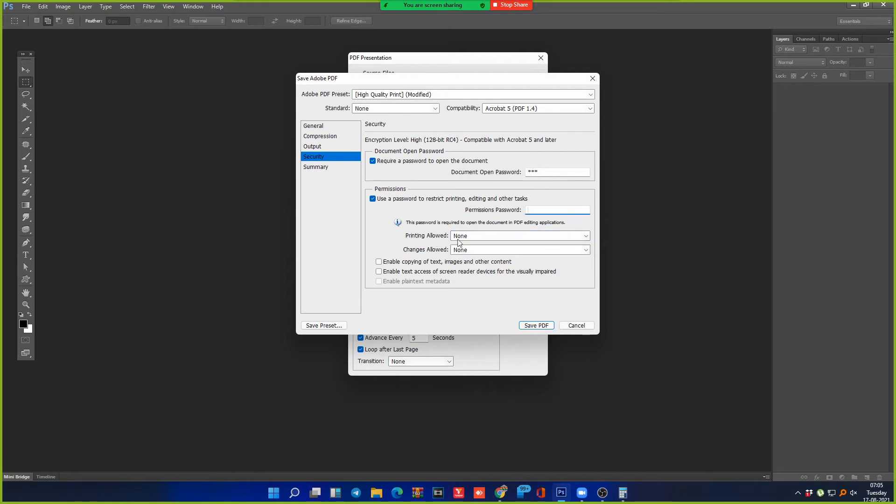
left_click(585, 236)
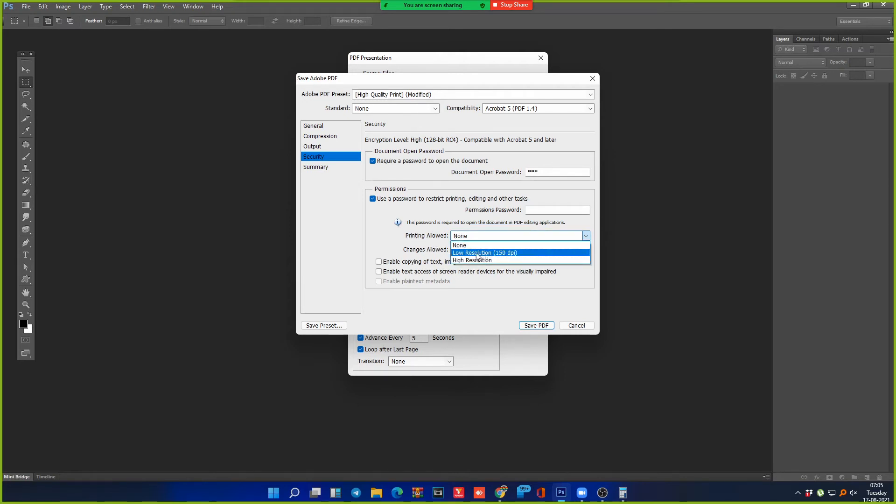
left_click(477, 252)
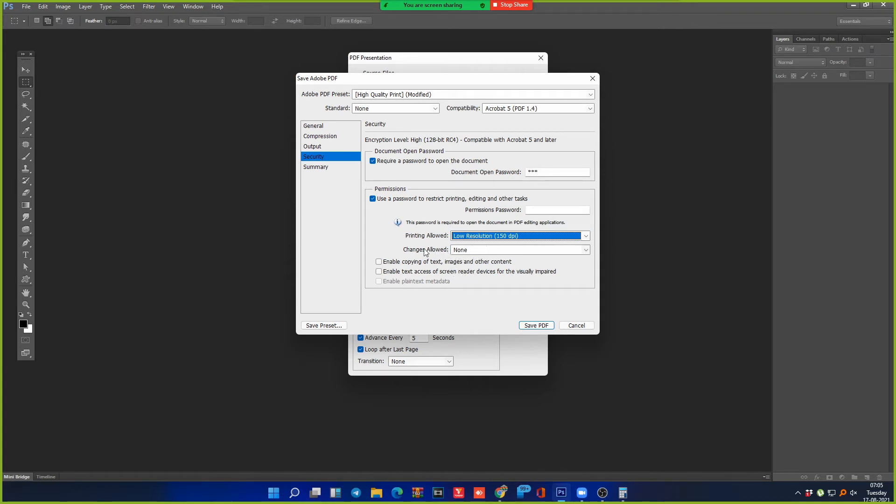
left_click(508, 251)
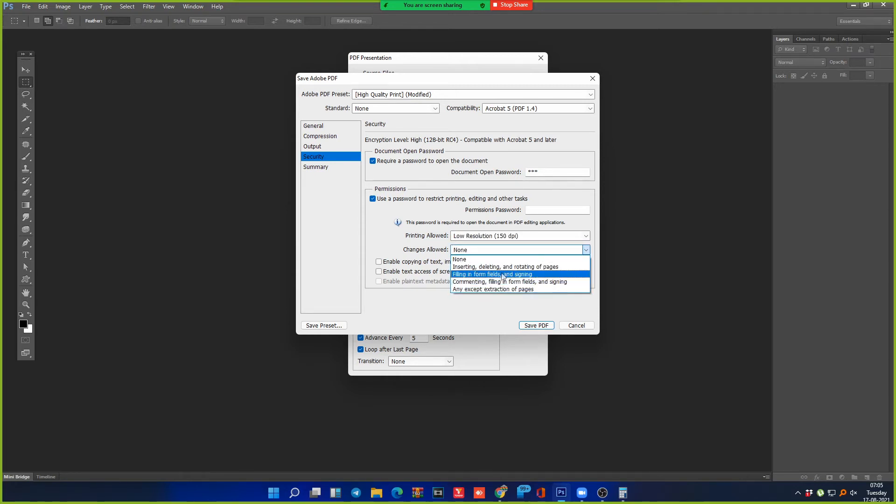
left_click(428, 248)
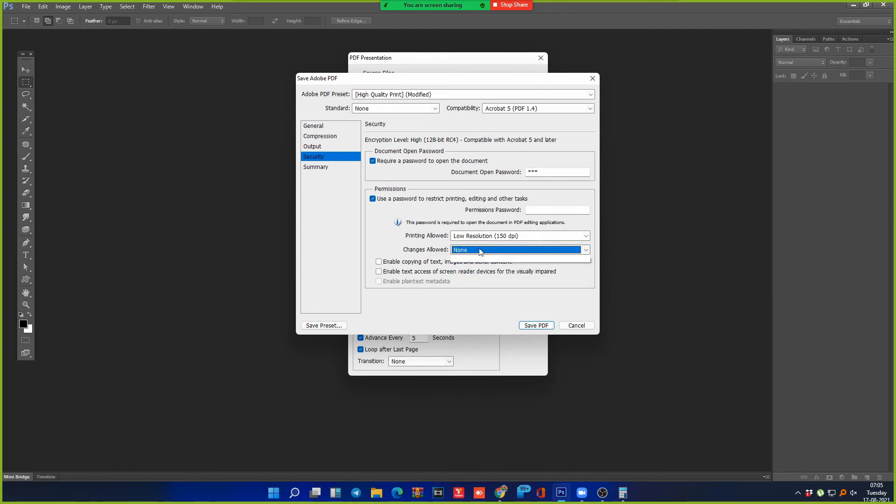
left_click(530, 235)
left_click(478, 246)
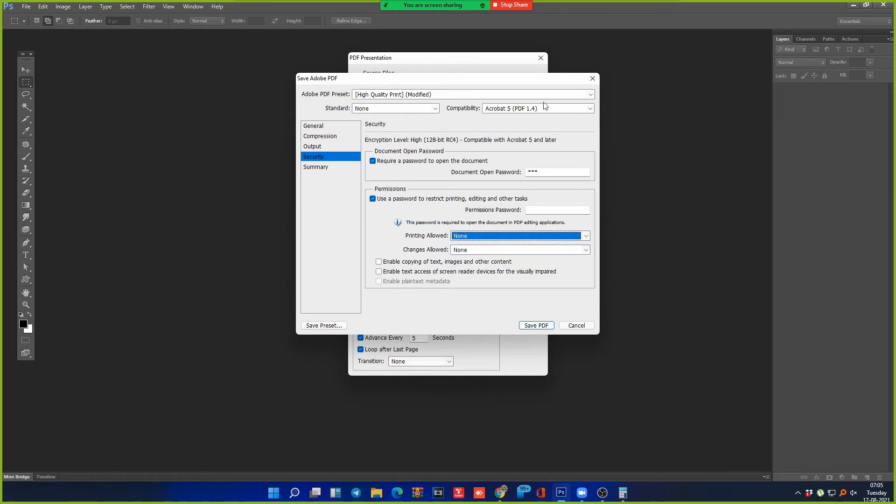
left_click(387, 199)
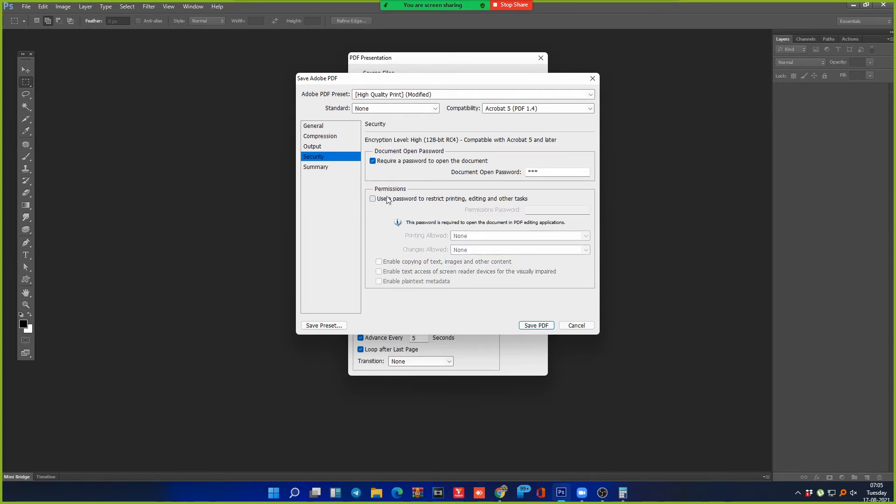
Step: Keep the PDF standard at None and return to the General settings
double_click(548, 172)
left_click(436, 109)
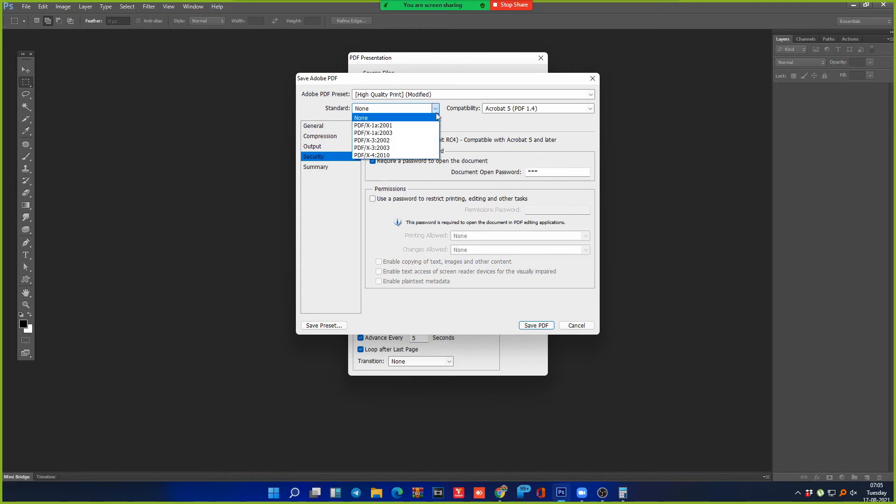
left_click(437, 109)
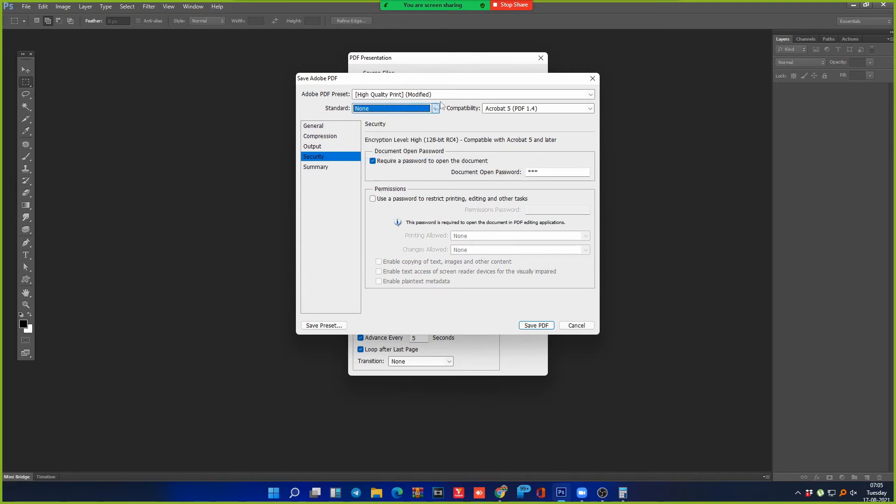
left_click(314, 126)
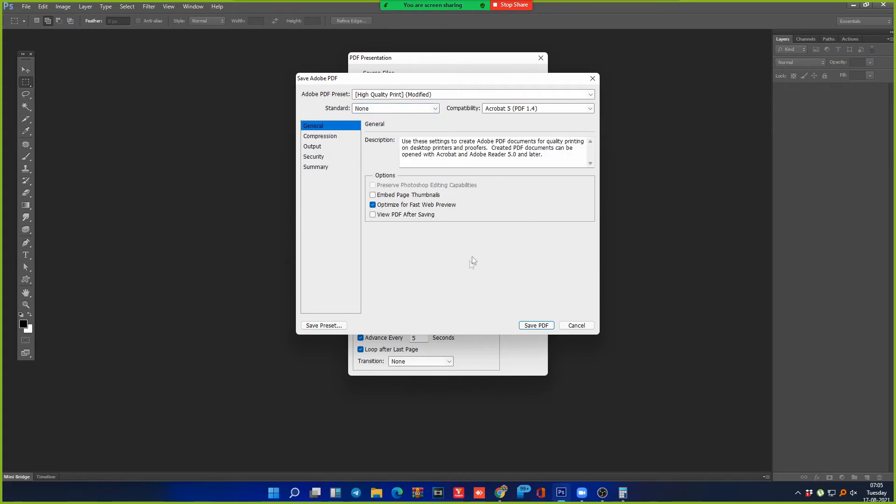
Step: Save the PDF and confirm the document-open password
left_click(540, 327)
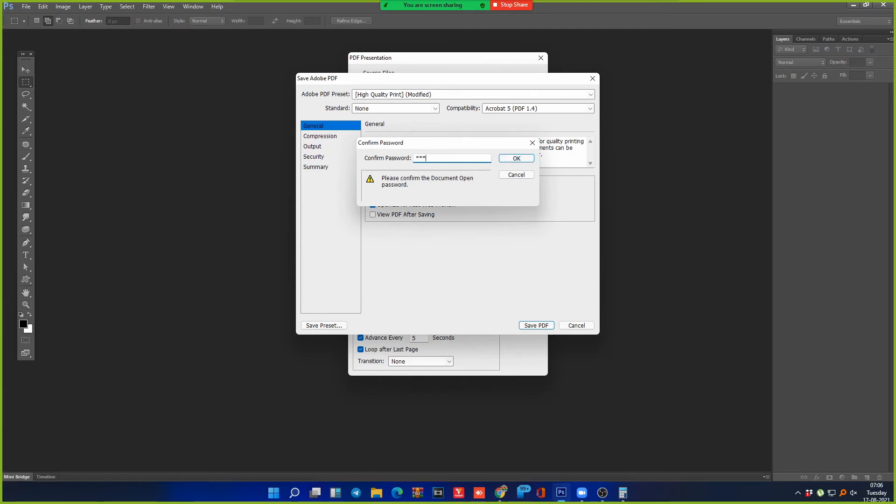
left_click(517, 158)
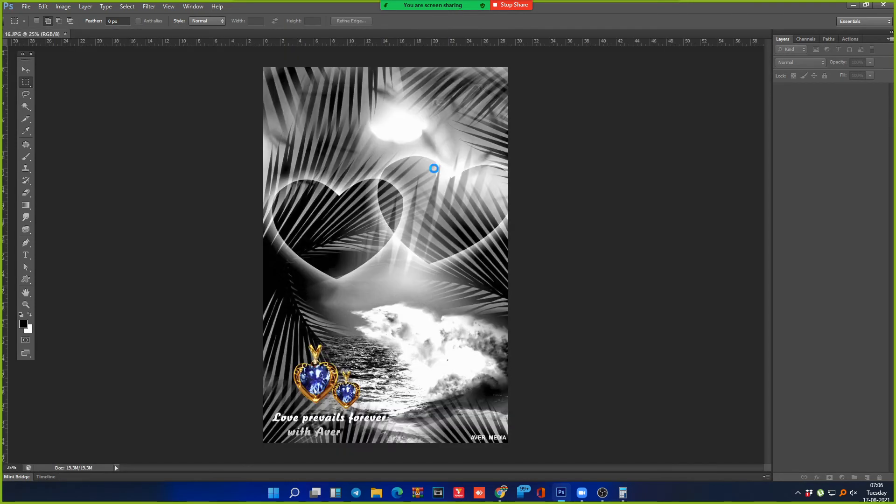
Step: Close 16.JPG, locate P1 in the Open dialog, then cancel and show the Windows desktop
key("ctrl+w")
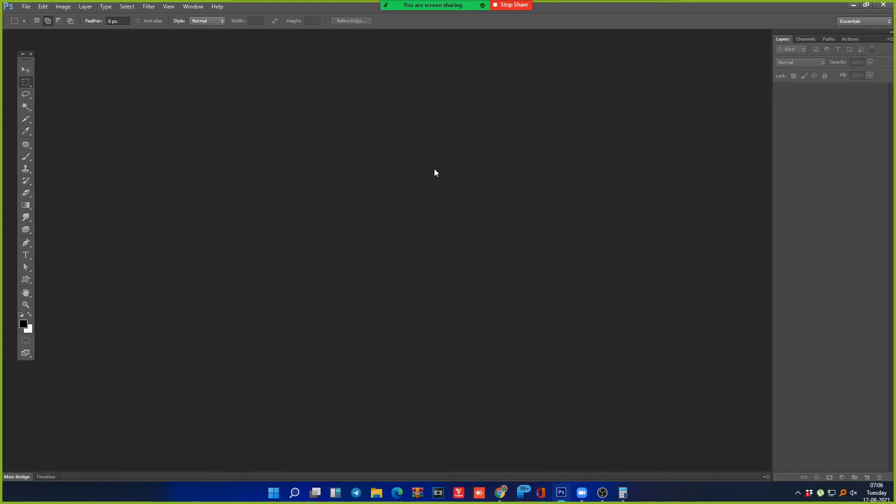
left_click(26, 6)
left_click(37, 23)
left_click(666, 65)
right_click(667, 66)
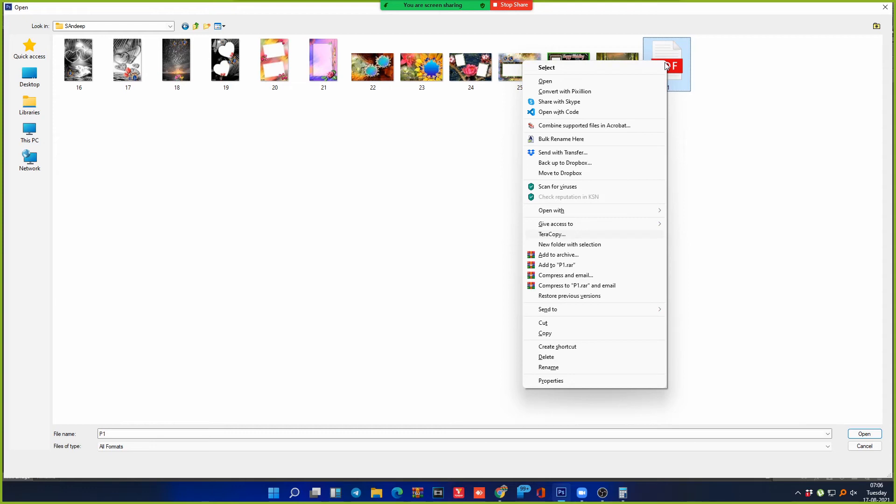
key("Escape")
key("Escape")
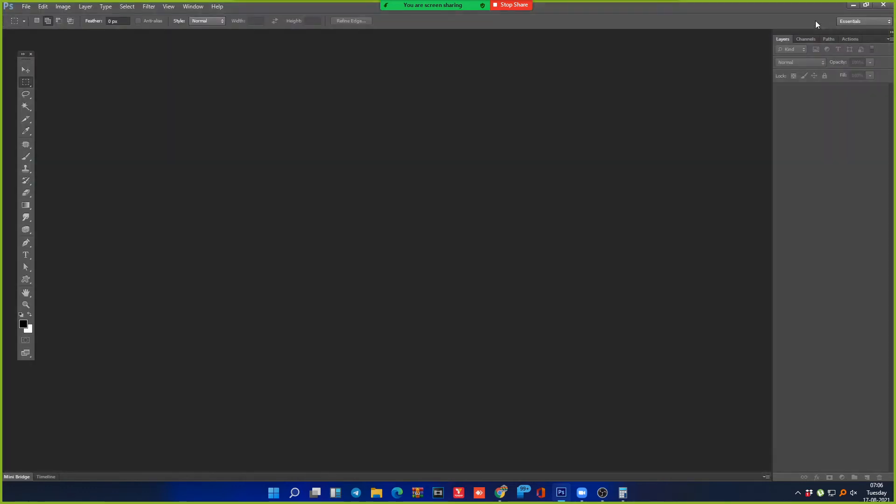
key("super+d")
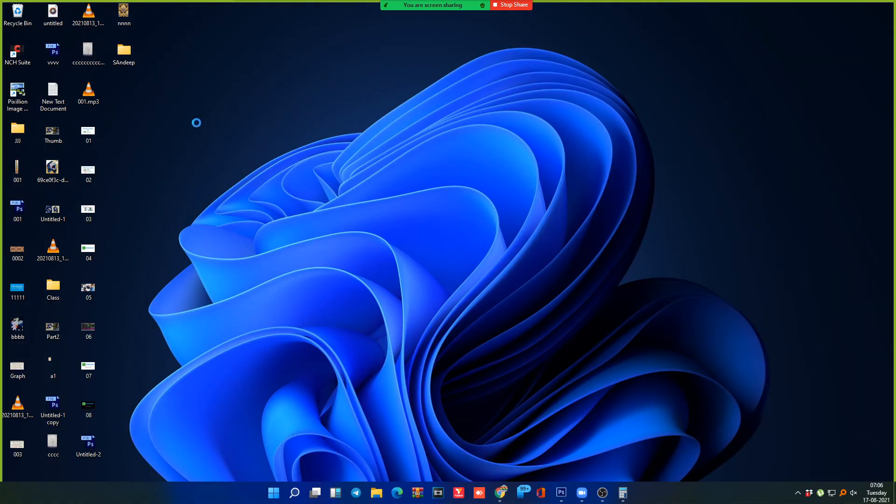
Step: Refresh the desktop and open P1.pdf from the maximised SAndeep folder
right_click(161, 134)
left_click(163, 128)
double_click(107, 53)
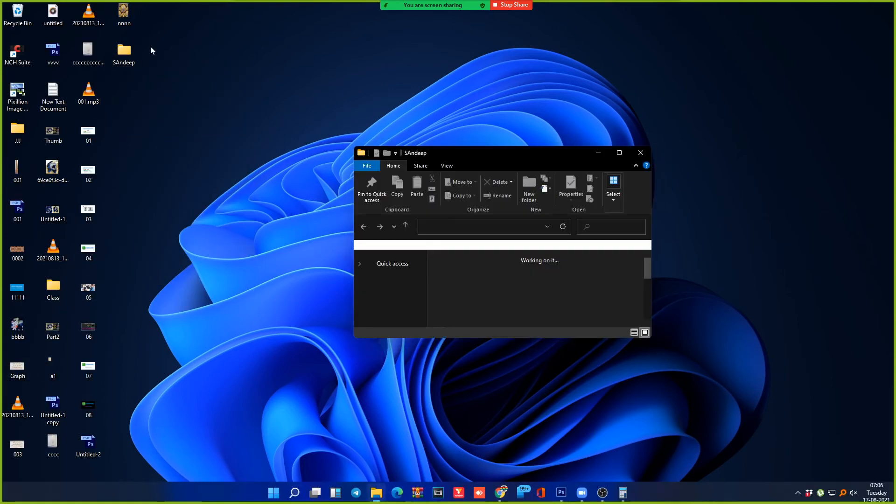
left_click(620, 153)
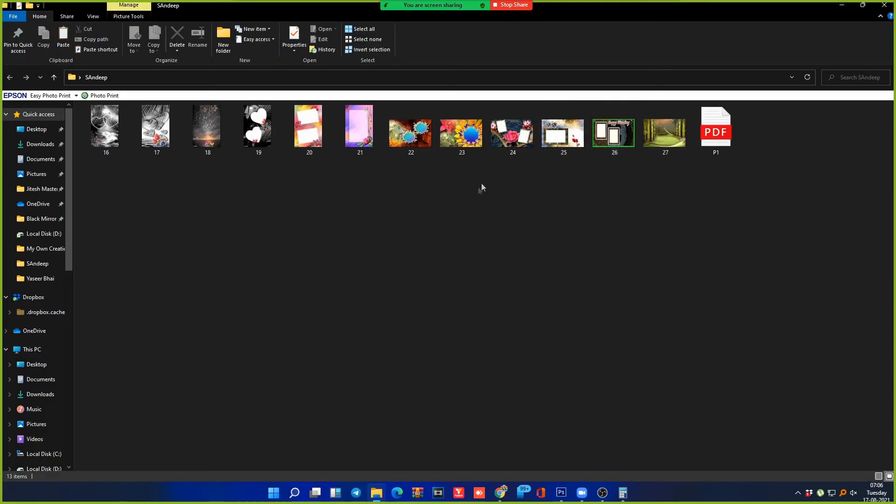
left_click(712, 129)
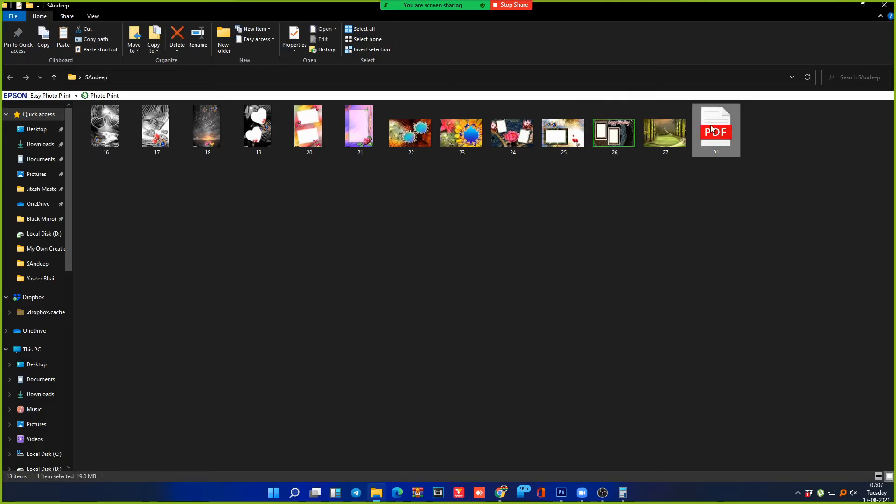
double_click(712, 130)
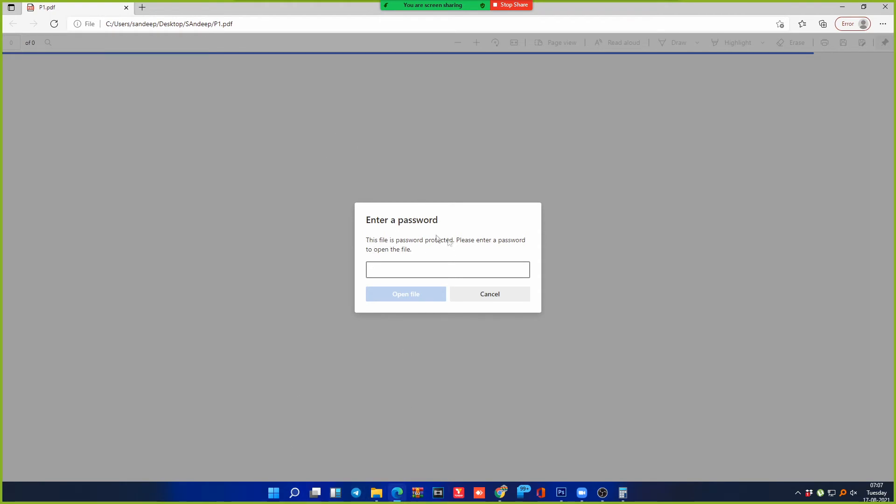
Step: Unlock P1.pdf with its password and scroll through the first pages
type("123")
left_click(424, 295)
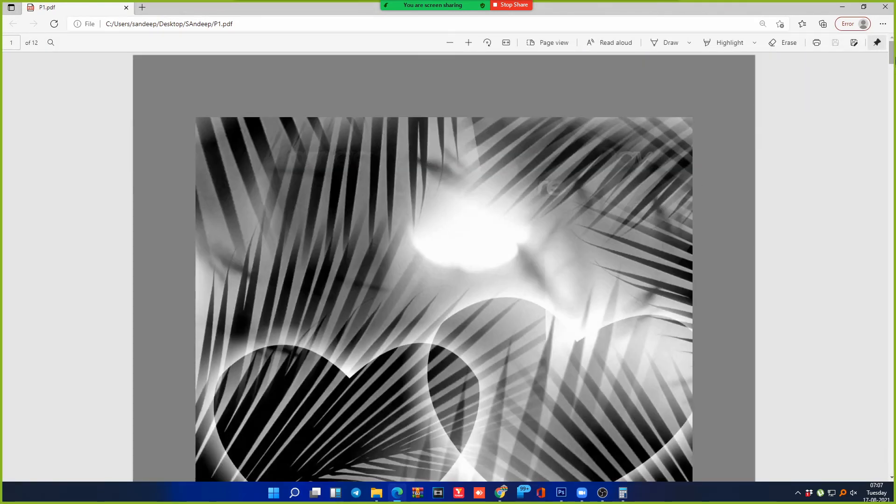
scroll(749, 164, "down", 3)
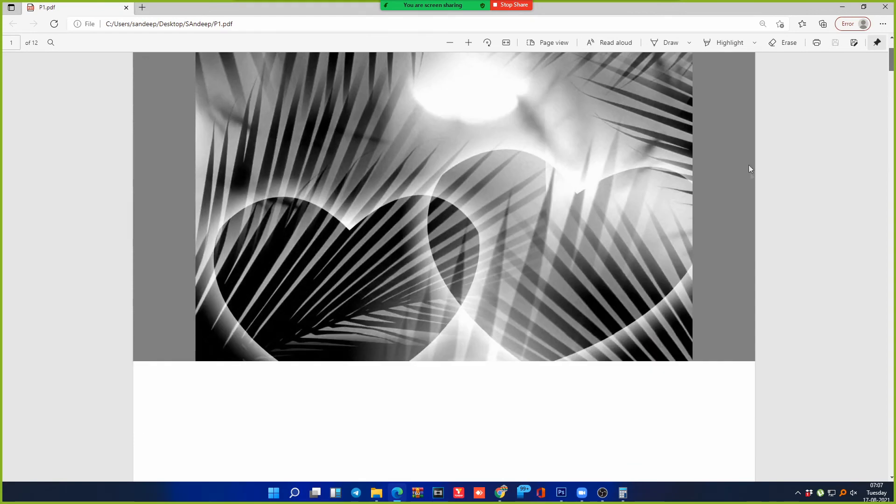
left_click_drag(893, 65, 895, 80)
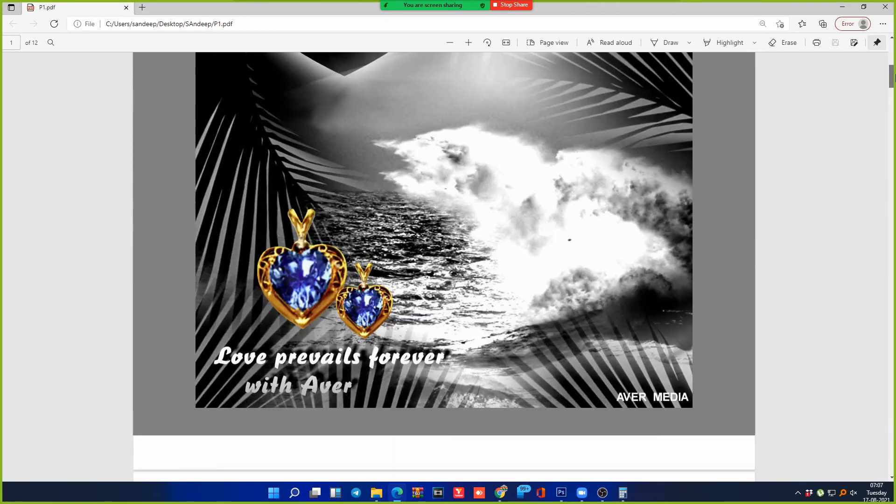
scroll(835, 123, "down", 4)
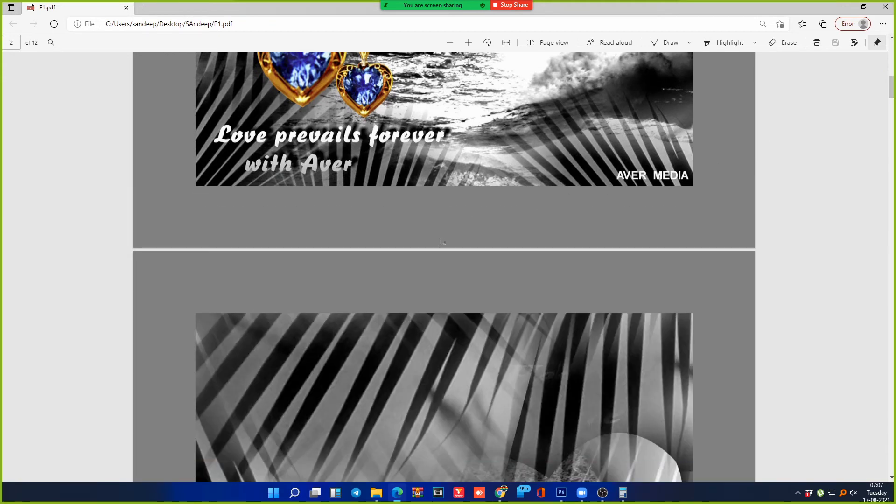
right_click(439, 241)
left_click(452, 245)
Step: Zoom in three levels, scroll through the remaining pages, and close Edge
left_click(468, 43)
left_click(468, 43)
left_click(468, 43)
left_click(468, 43)
left_click(469, 43)
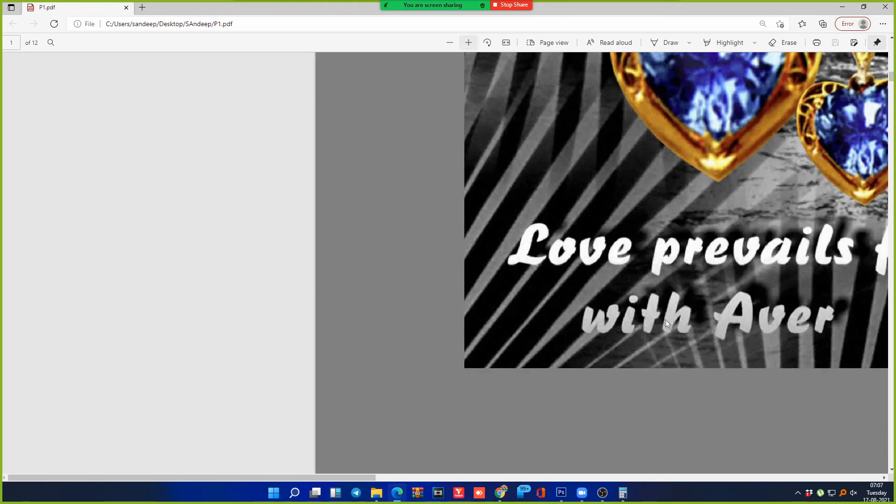
scroll(638, 298, "down", 15)
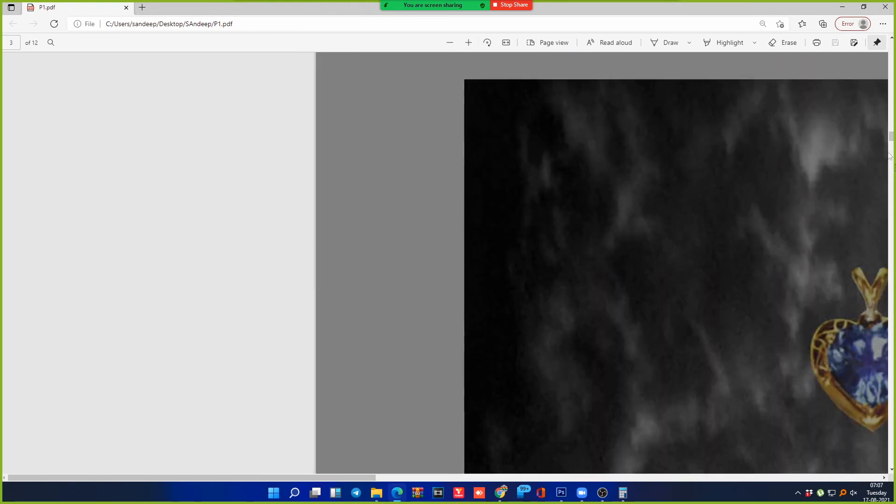
left_click_drag(890, 137, 894, 183)
left_click_drag(310, 478, 516, 491)
left_click_drag(891, 185, 893, 220)
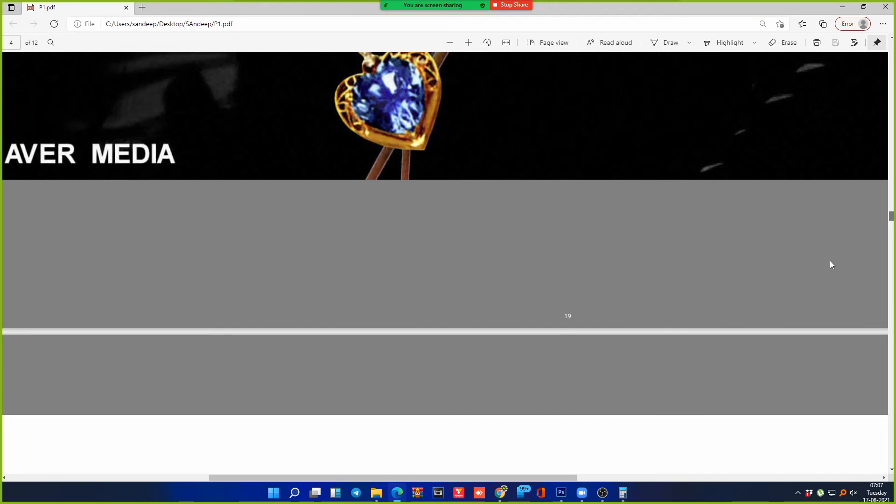
scroll(584, 299, "down", 1)
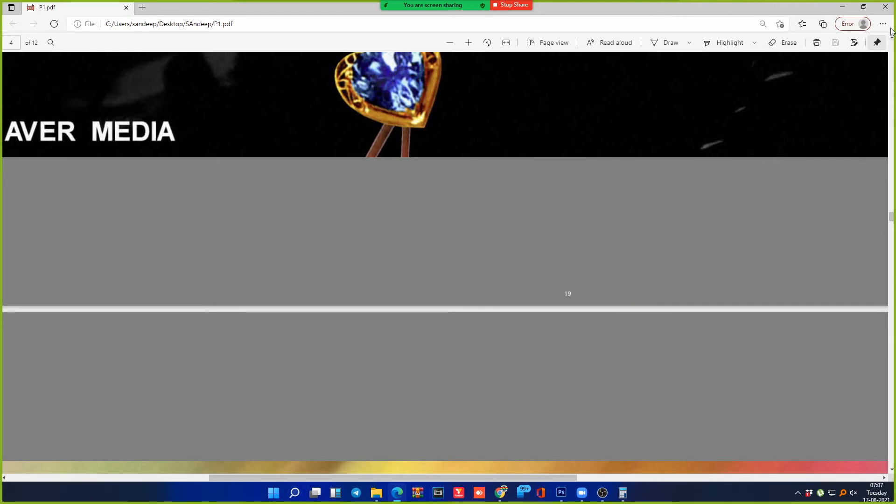
left_click(887, 7)
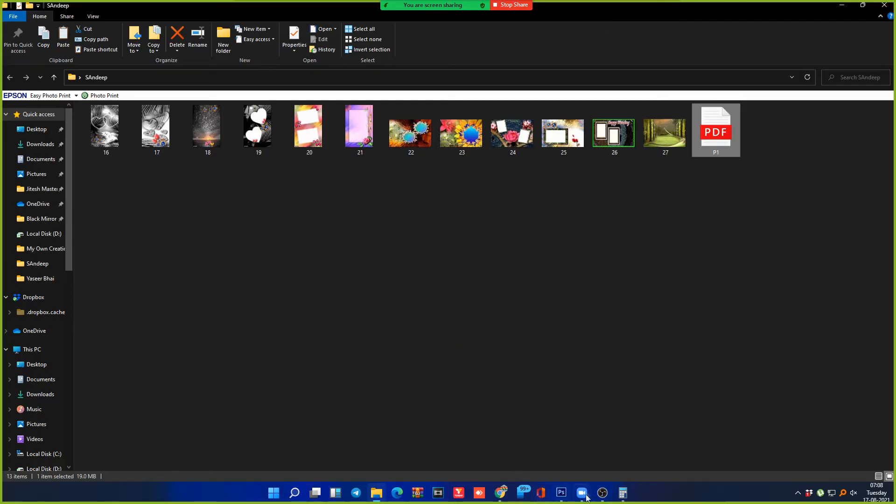
Step: Start a PDF Presentation sourcing every image in the SAndeep folder, 16.JPG through 27.JPG
left_click(561, 493)
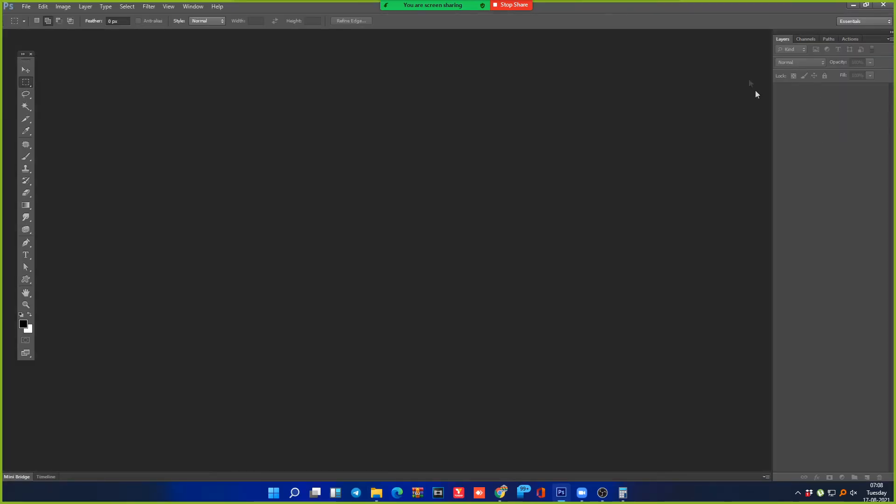
key("alt+f")
key("Down")
key("Down")
key("Down")
key("Down")
key("Down")
key("Down")
key("Down")
key("Down")
key("Down")
key("Down")
key("Down")
key("Down")
key("Down")
key("Down")
key("Down")
key("Down")
key("Down")
key("Down")
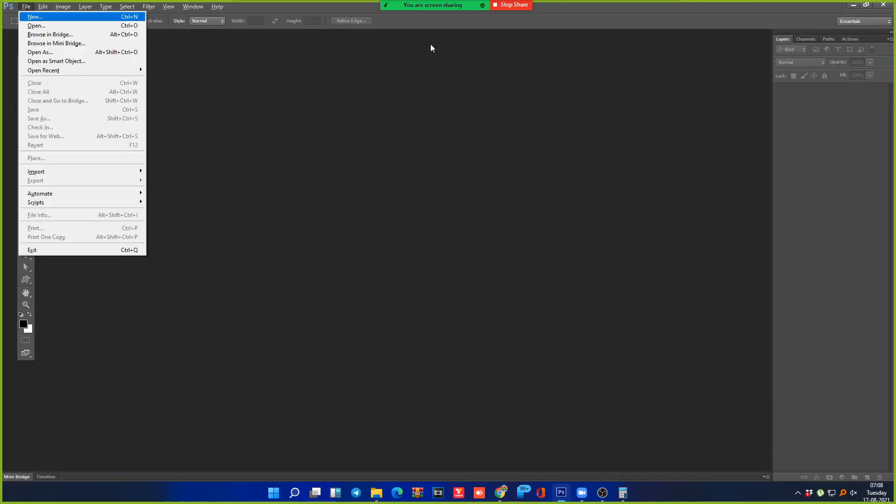
key("Down")
key("Right")
key("Down")
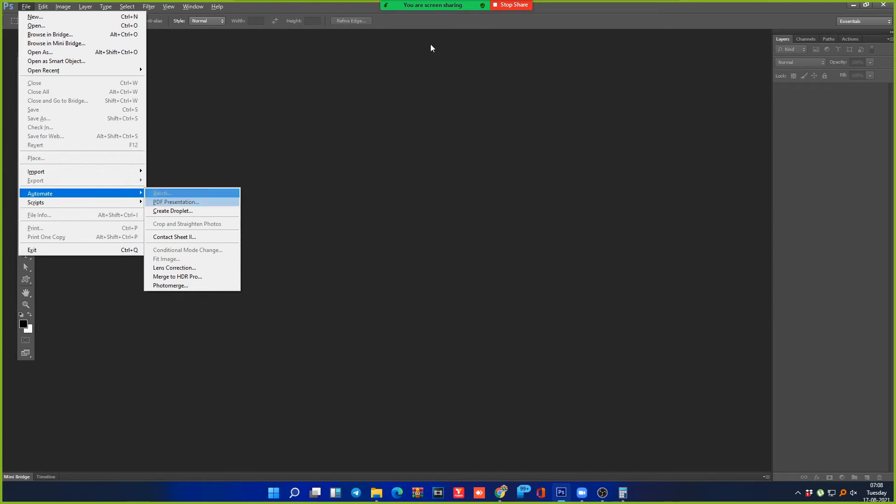
key("Return")
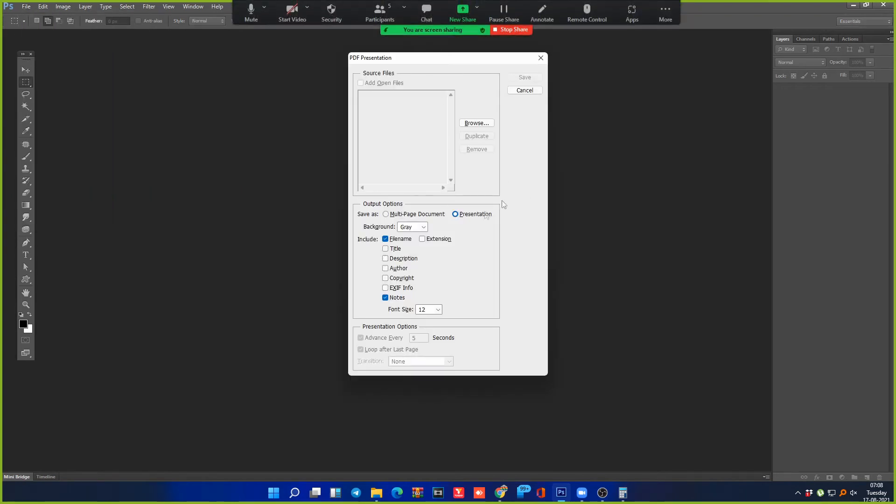
left_click(480, 123)
key("ctrl+a")
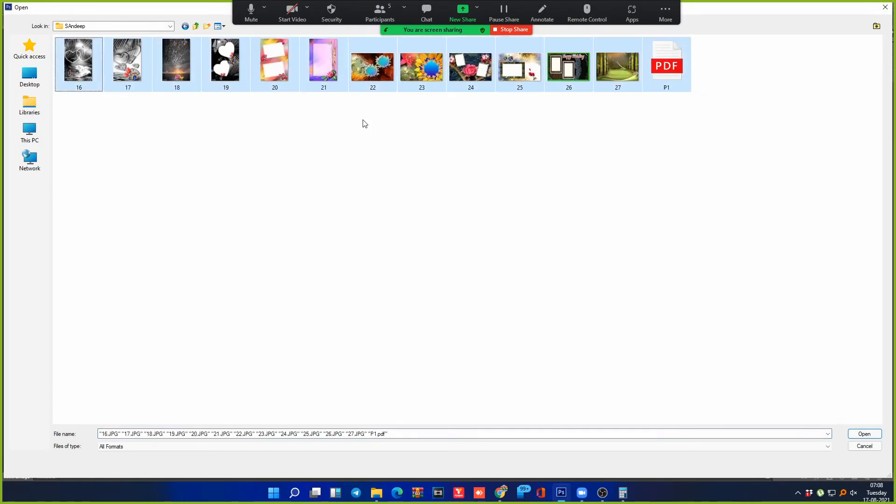
key("Return")
left_click(455, 188)
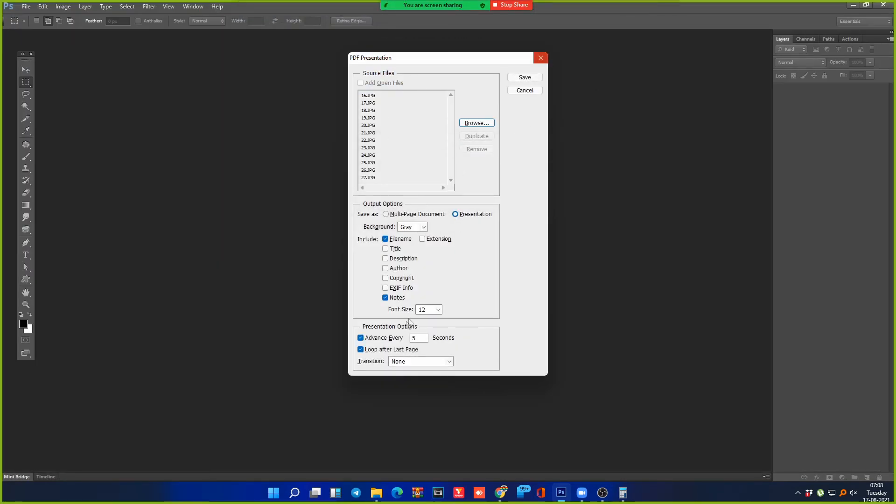
Step: Save the presentation as P2 in the SAndeep folder on the Desktop
left_click(525, 77)
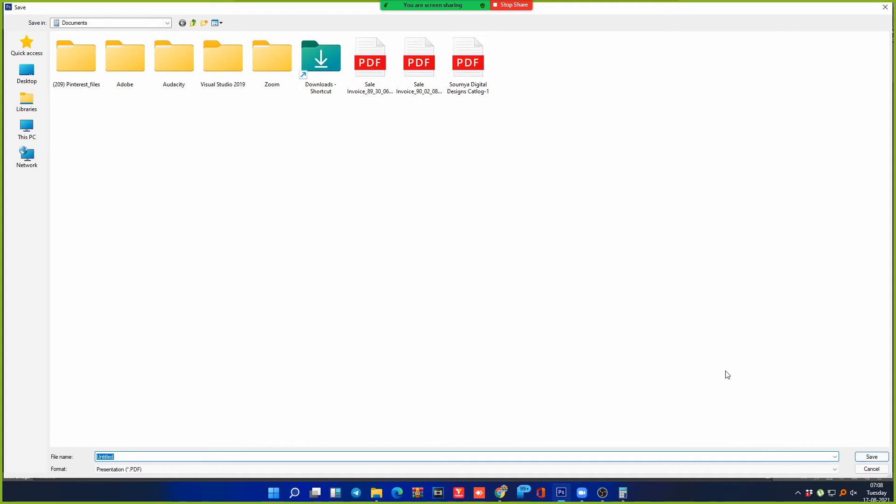
type("P")
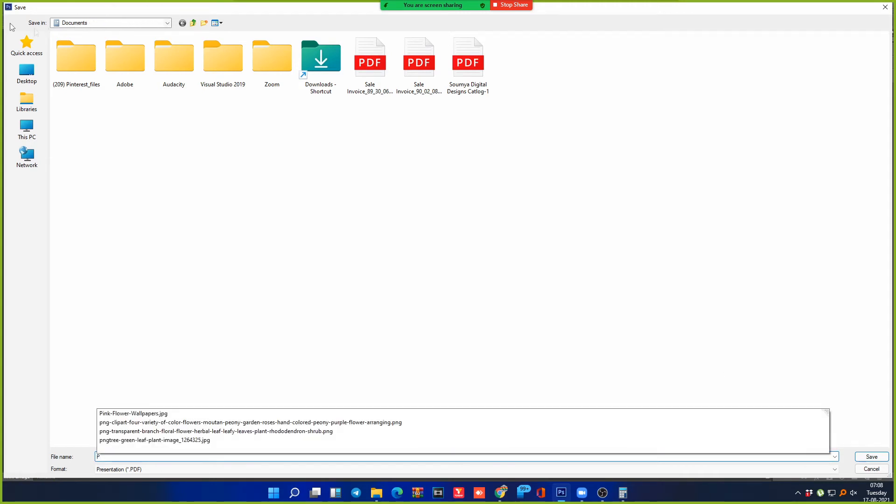
type("2")
left_click(27, 73)
left_click(297, 113)
key("Right")
key("Right")
key("Down")
key("Right")
key("Right")
key("Return")
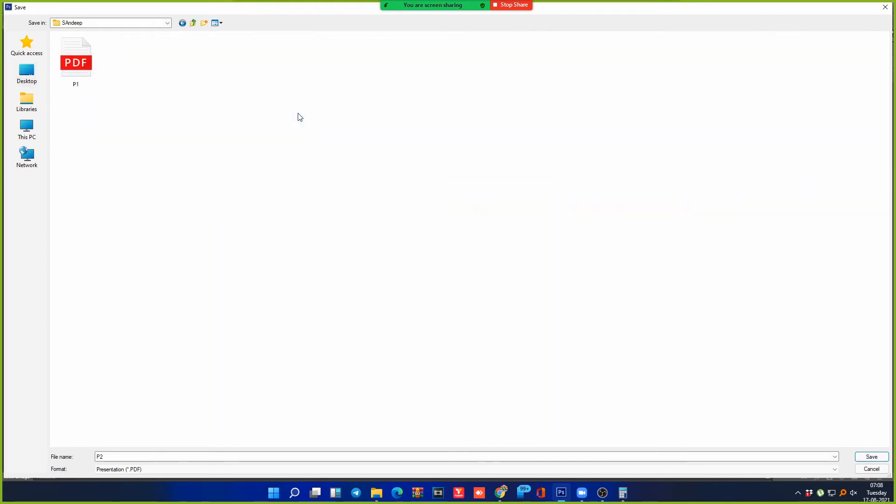
left_click(872, 456)
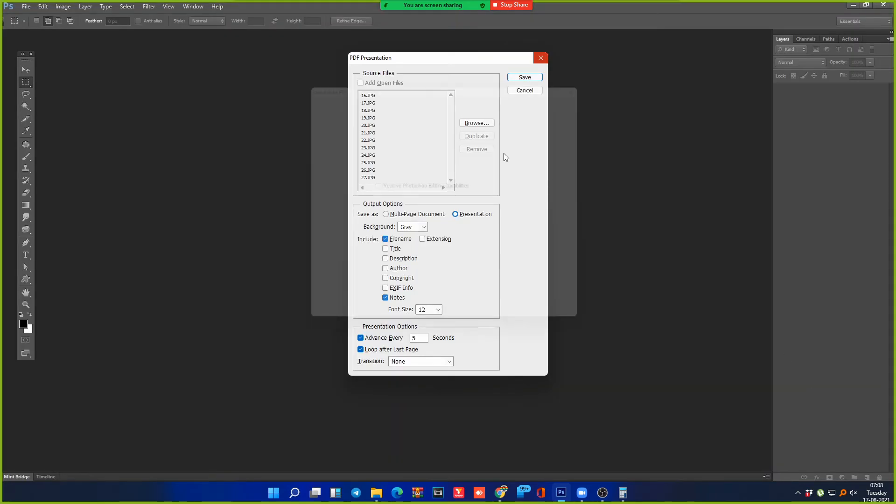
Step: Save P2's PDF with the [Smallest File Size] preset, then switch to the SAndeep folder
left_click(404, 95)
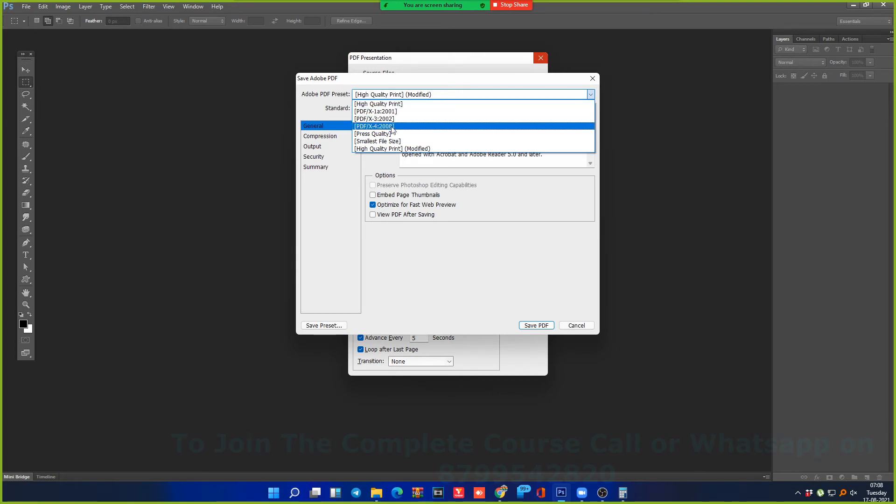
left_click(389, 142)
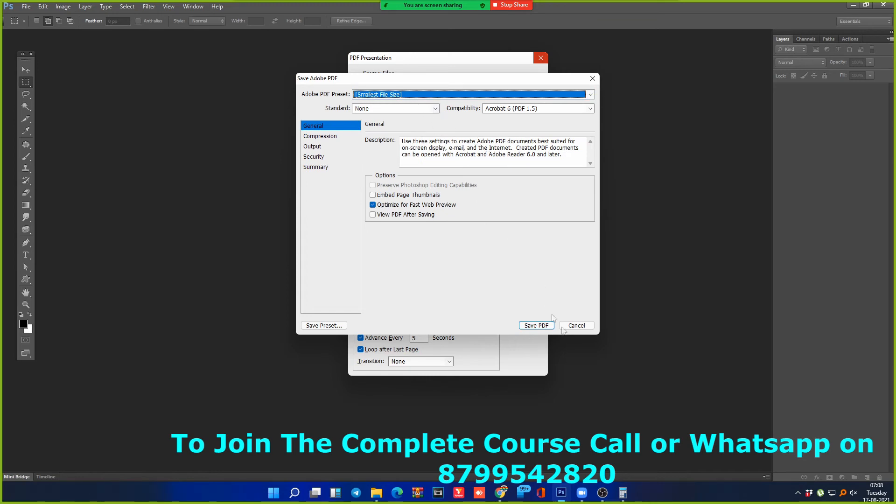
left_click(543, 325)
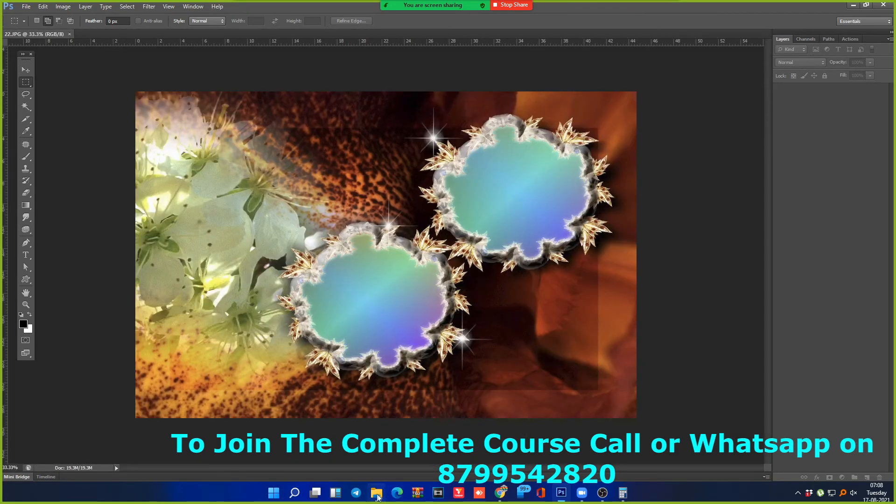
left_click(373, 498)
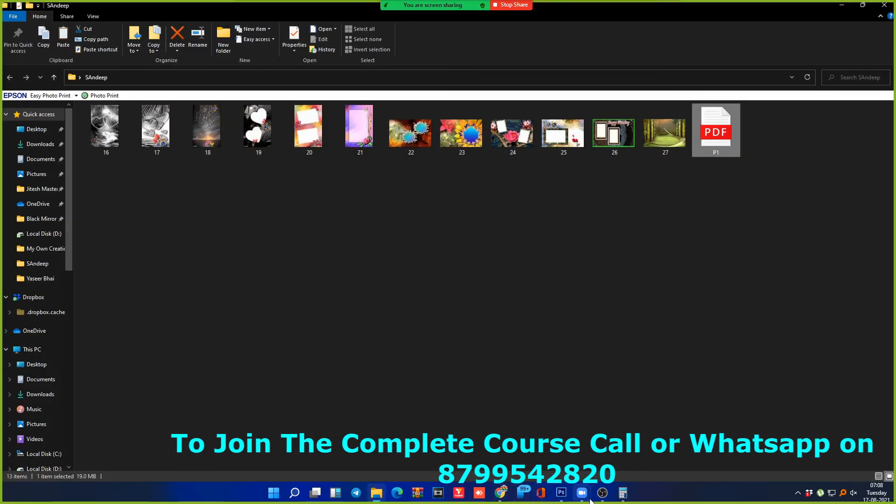
Step: Open P2.pdf from the SAndeep folder, scroll to page 2, then return to Photoshop
left_click(560, 493)
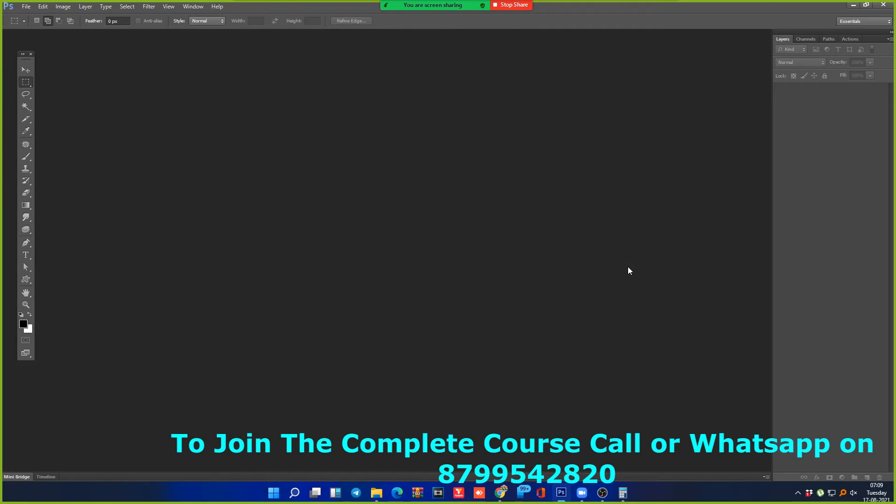
mouse_move(506, 495)
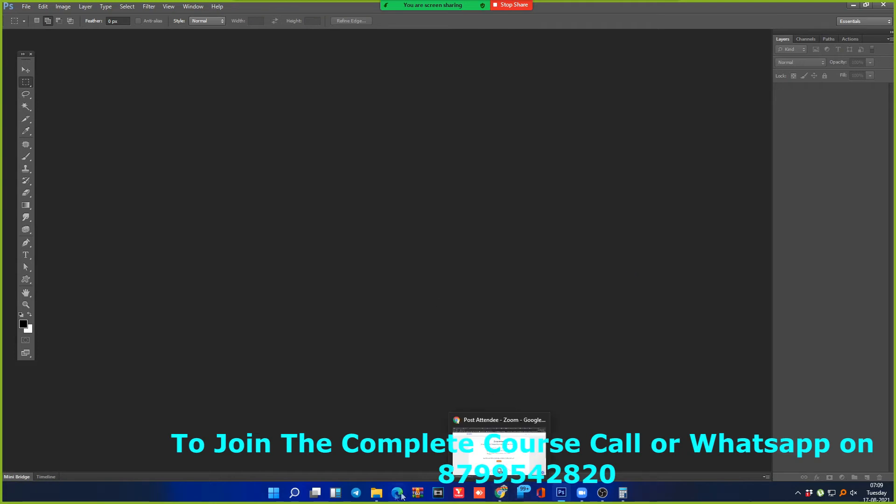
left_click(376, 493)
double_click(767, 131)
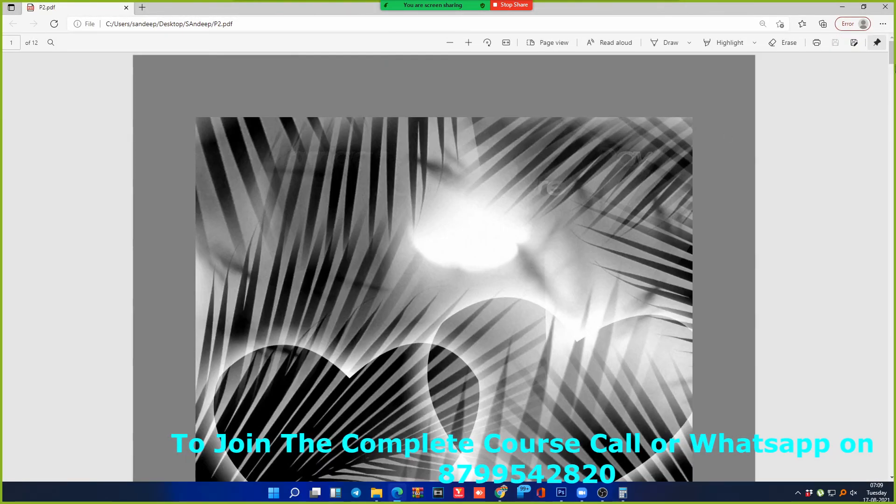
left_click_drag(889, 56, 888, 83)
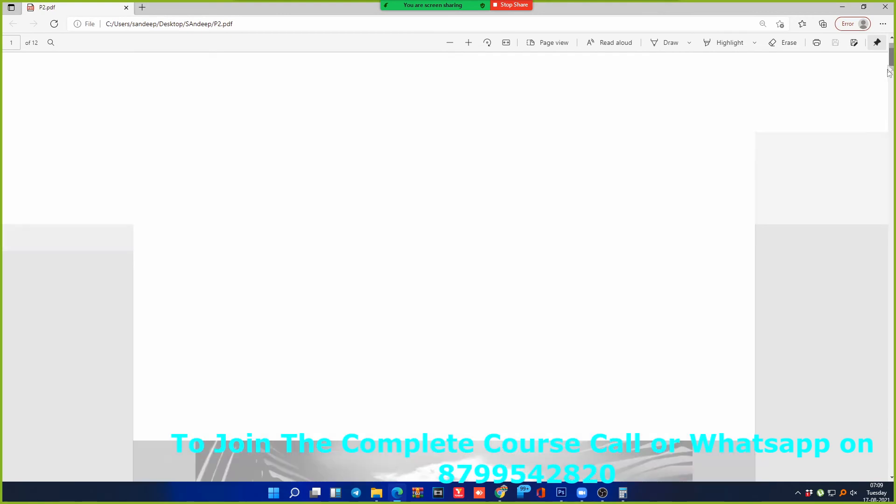
left_click_drag(888, 83, 874, 128)
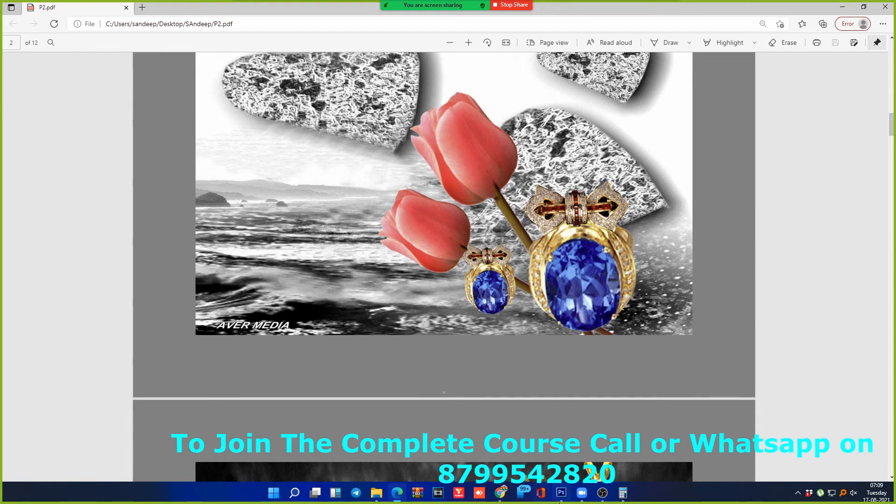
left_click(564, 494)
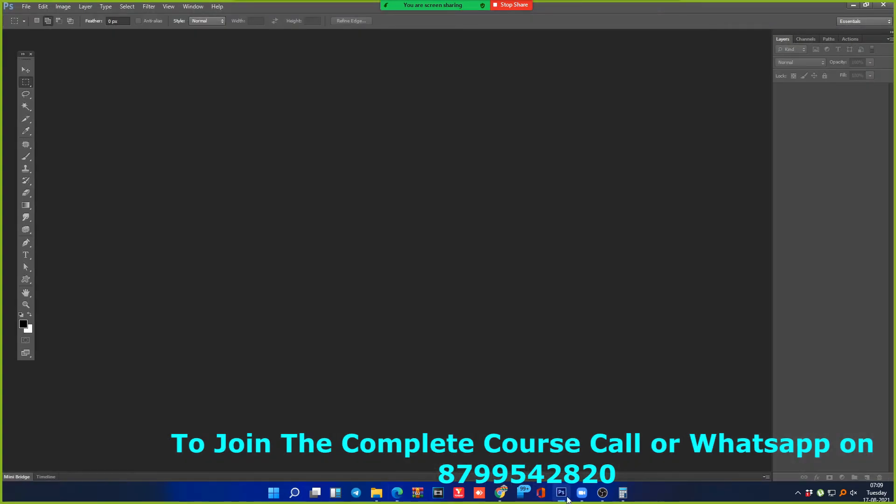
Step: Open 16.JPG from the SAndeep folder and check its Image Size, cancelling without changes
double_click(548, 399)
double_click(84, 70)
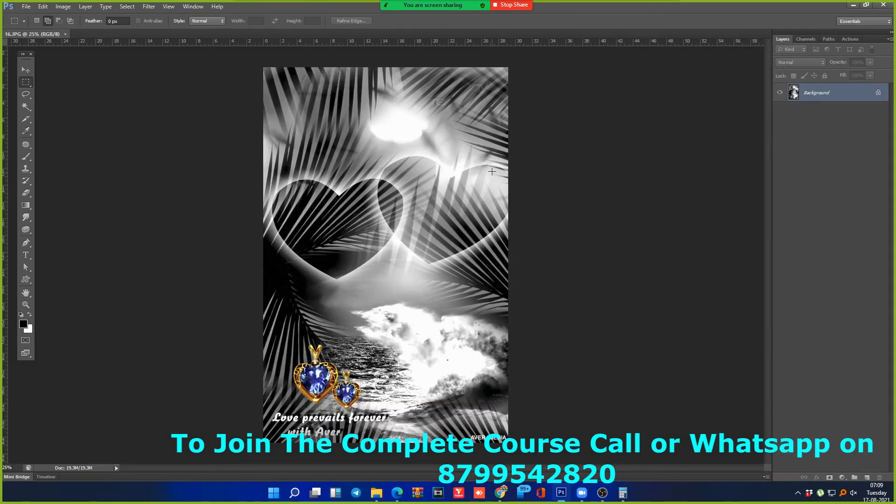
key("alt+i")
key("i")
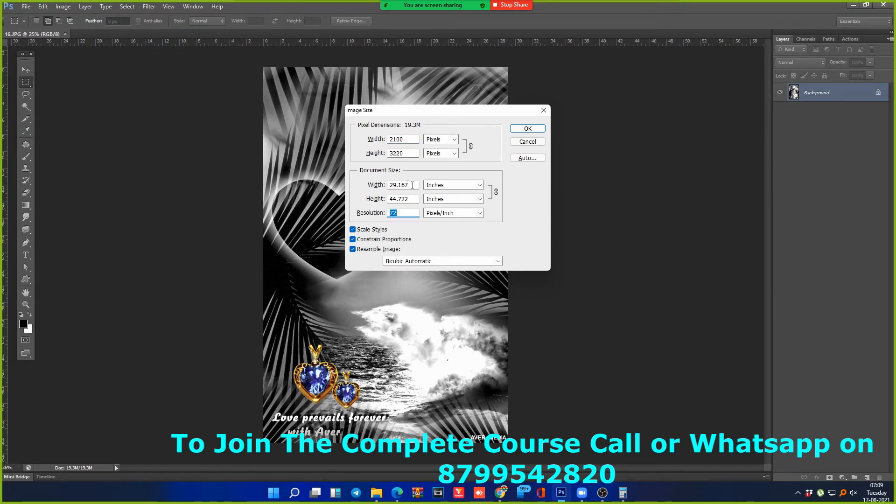
left_click_drag(412, 186, 389, 200)
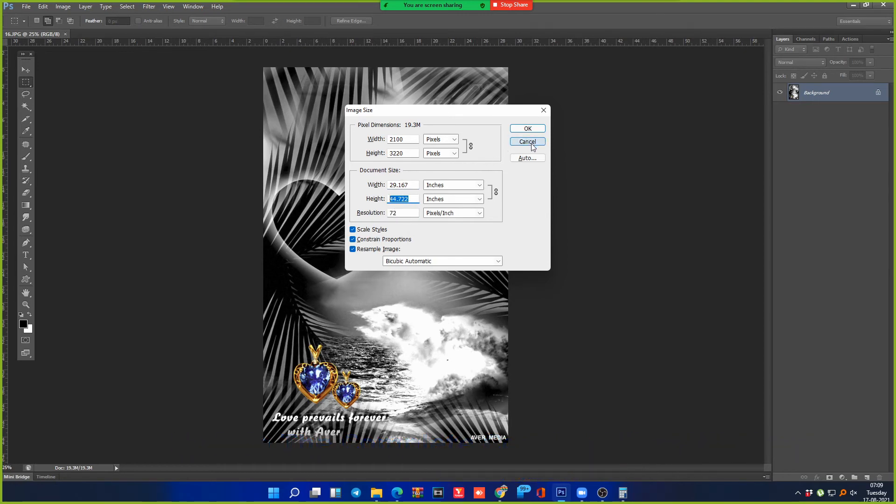
key("Escape")
Step: Open Contact Sheet II from File > Automate and close it unused
key("alt+f")
key("Down")
key("Down")
key("Down")
key("Down")
key("Down")
key("Down")
key("Down")
key("Down")
key("Down")
key("Down")
key("Down")
key("Down")
key("Down")
key("Down")
key("Down")
key("Down")
key("Down")
key("Down")
key("Down")
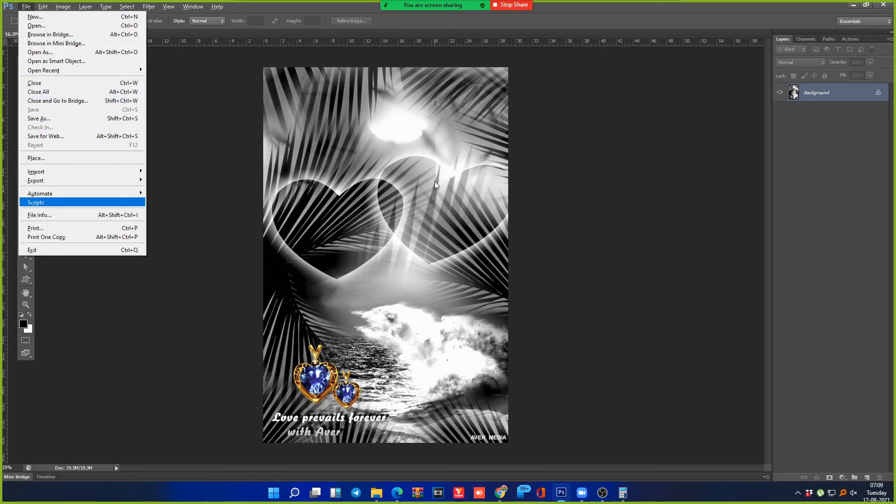
key("Right")
key("Down")
key("Down")
key("Down")
key("Down")
Step: Choose File > Automate > PDF Presentation
key("Down")
key("Up")
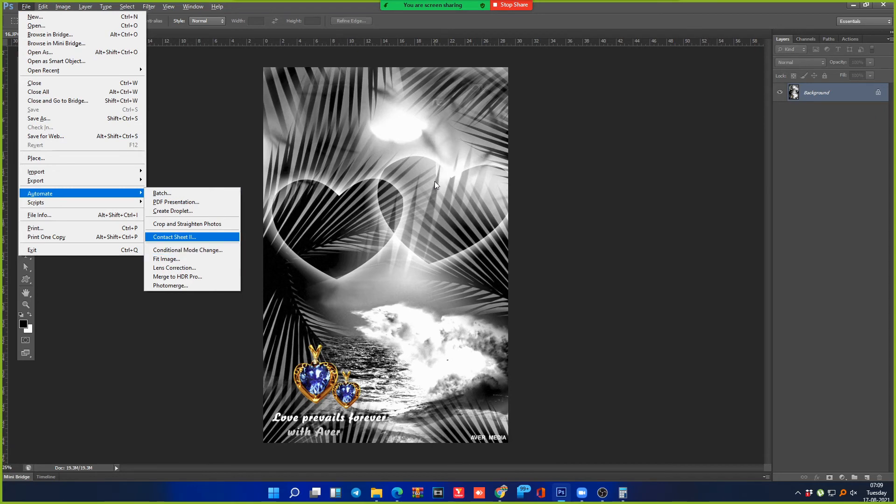
key("Return")
key("Escape")
key("alt+f")
key("Down")
key("Down")
key("Down")
key("Down")
key("Down")
key("Down")
key("Down")
key("Down")
key("Down")
key("Down")
key("Down")
key("Down")
key("Down")
key("Down")
key("Down")
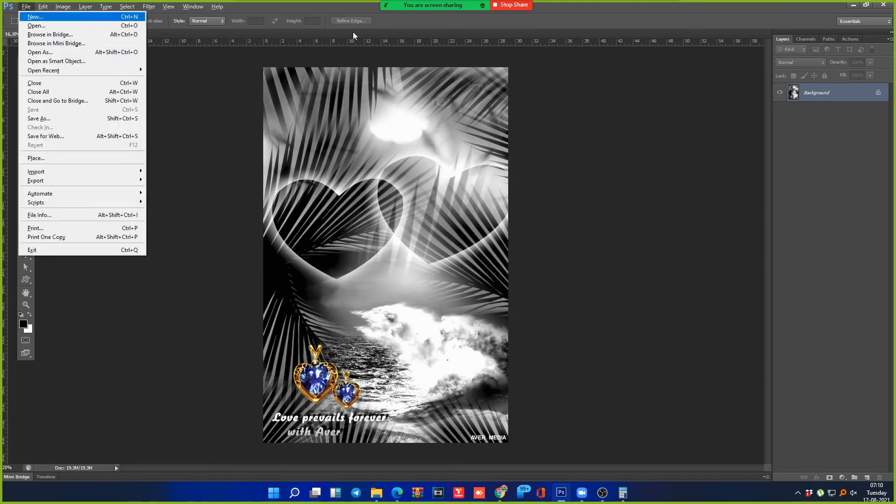
key("Down")
key("Right")
key("Down")
key("Return")
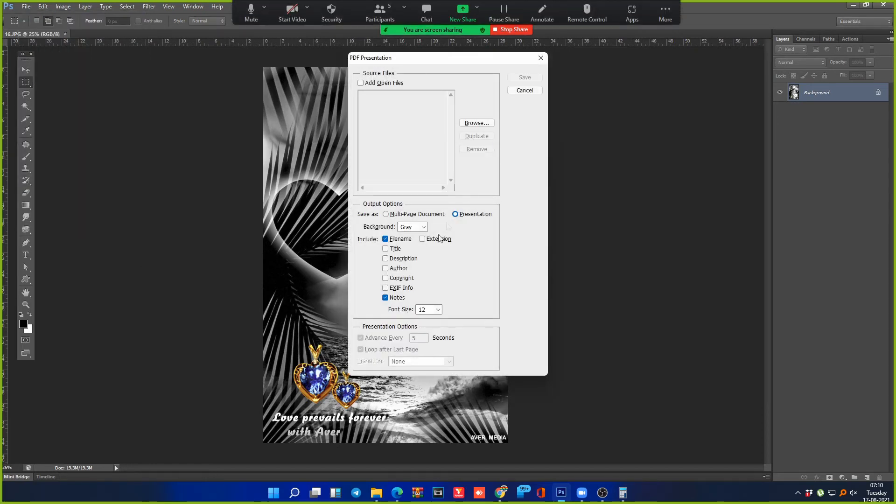
Step: Add all images in the SAndeep folder as source files, dismissing the two-excluded-files warning
left_click(469, 123)
double_click(87, 52)
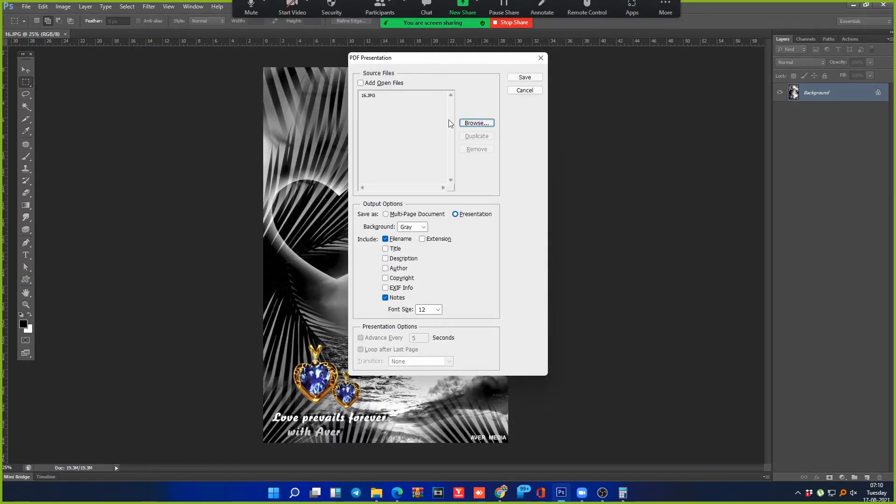
left_click(473, 123)
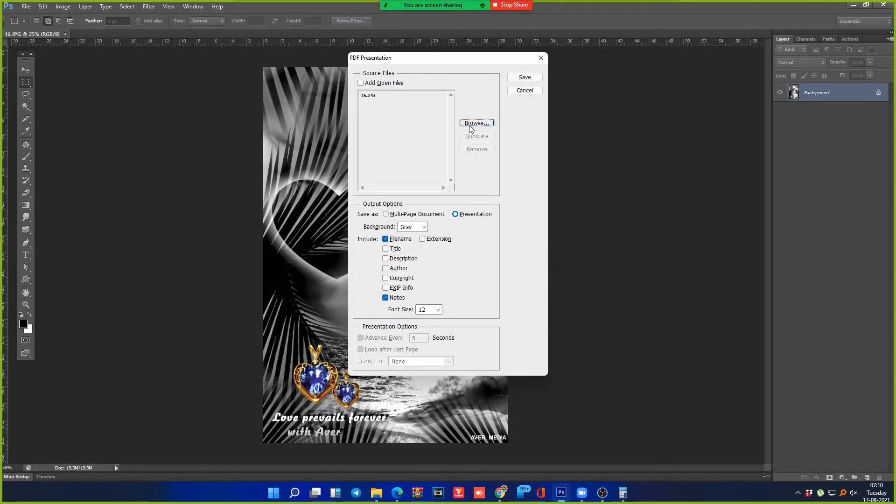
key("ctrl+a")
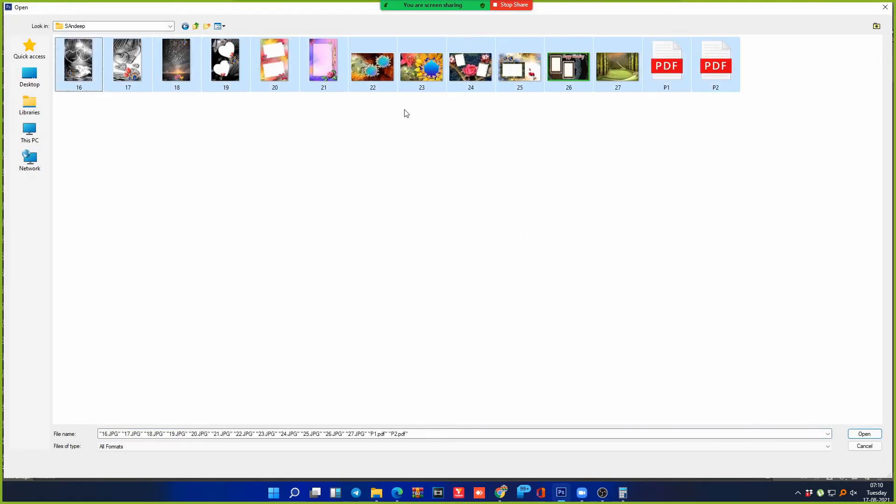
left_click(856, 432)
left_click(455, 184)
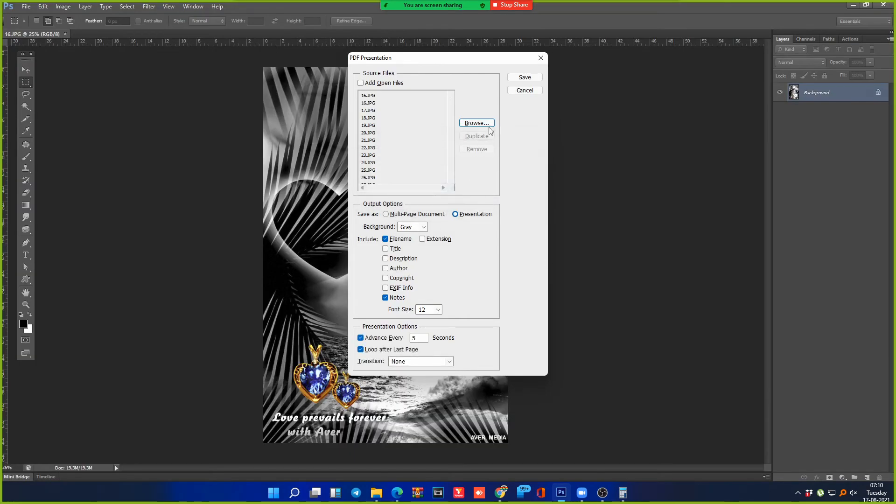
Step: Save the presentation as P3 on the Desktop
left_click(525, 78)
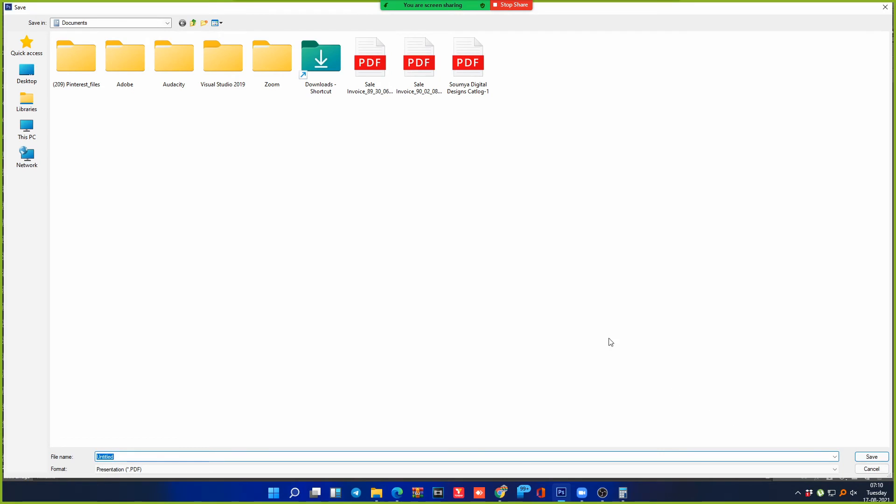
type("P3")
left_click(26, 73)
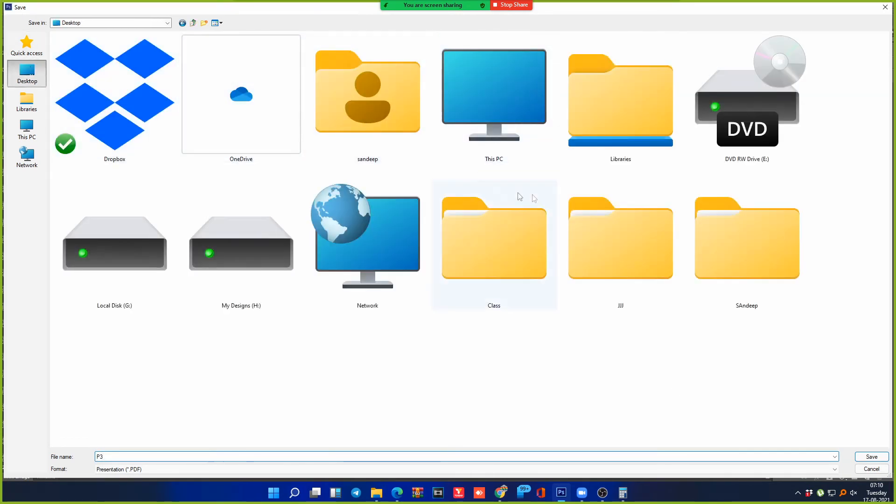
left_click(871, 457)
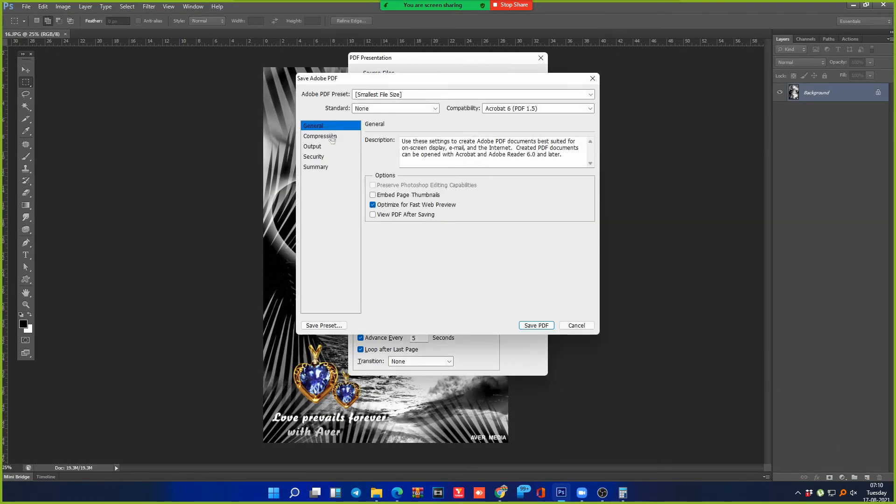
Step: Review the Save Adobe PDF panels: Compression, Output, Security, Summary and General
left_click(331, 141)
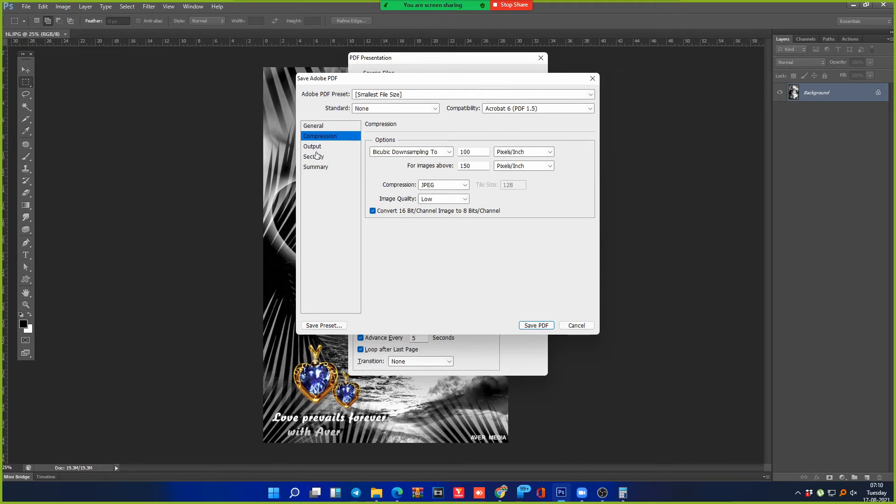
left_click(317, 147)
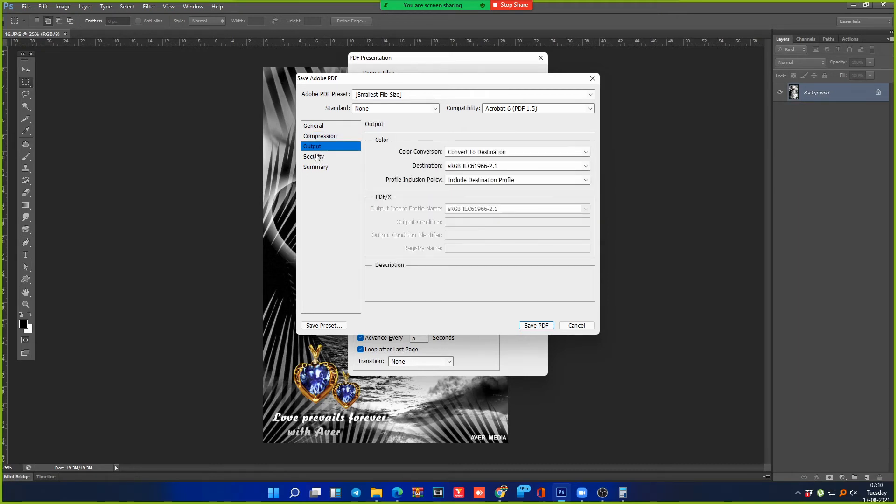
left_click(313, 159)
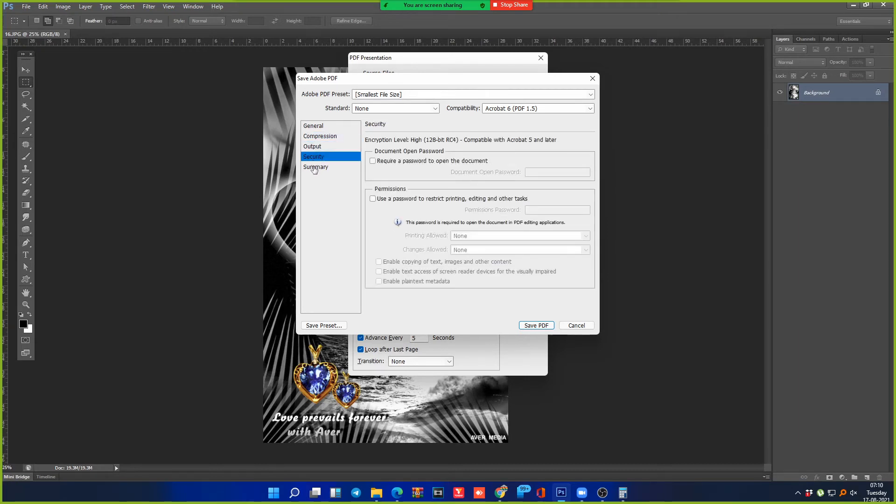
left_click(315, 168)
left_click(319, 137)
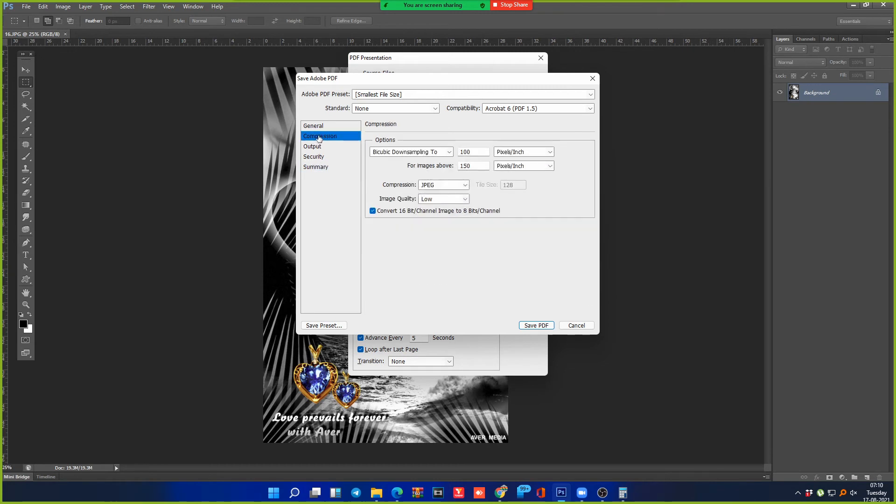
left_click(316, 127)
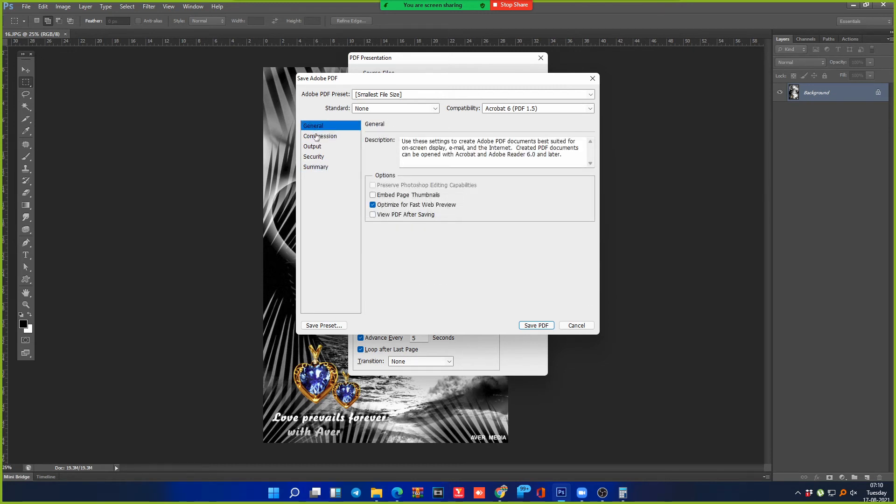
left_click(317, 136)
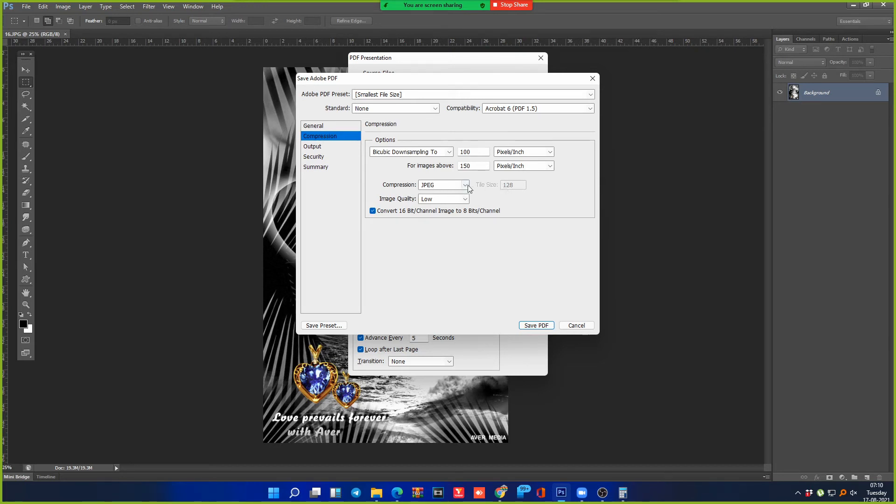
Step: In Compression keep image quality Low and change 'For images above' from 150 to 72
left_click(465, 200)
left_click(455, 211)
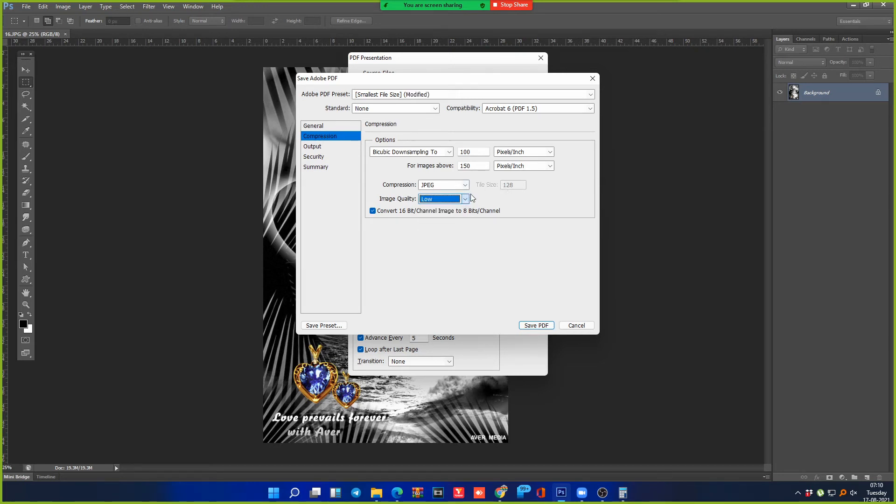
left_click_drag(476, 155, 452, 150)
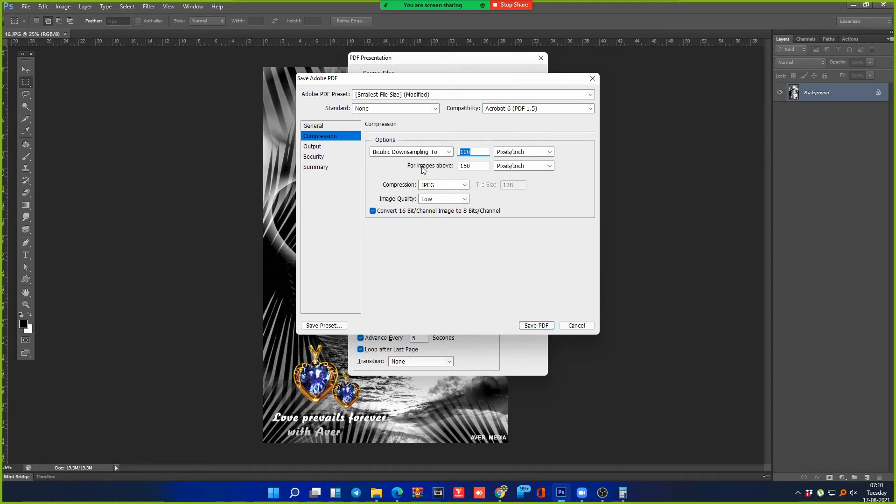
left_click_drag(467, 168, 454, 166)
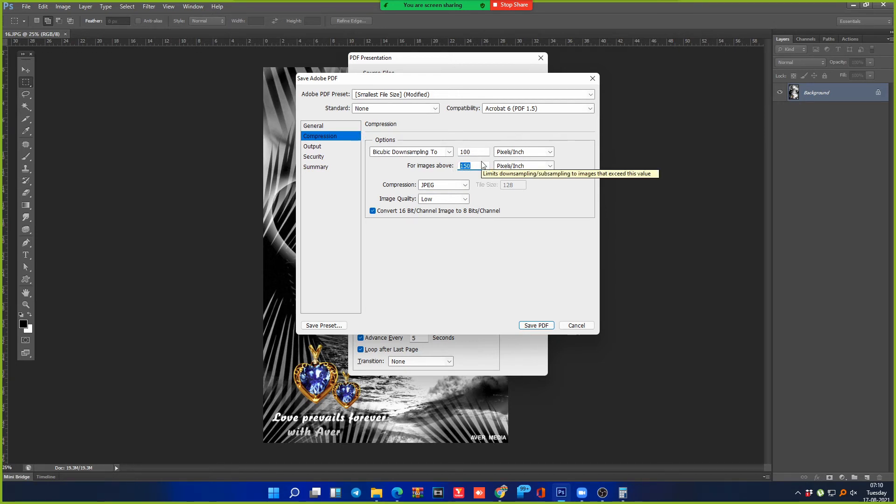
key("shift+Tab")
key("Tab")
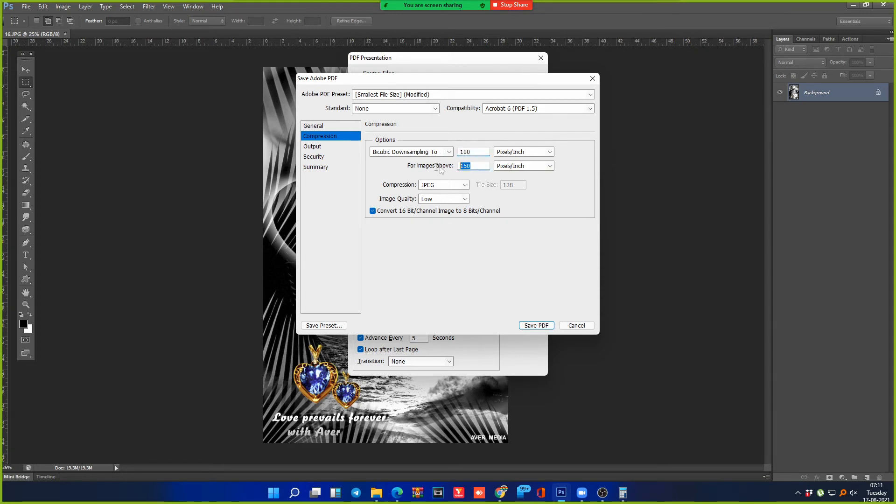
type("72")
Step: Save the P3 PDF, then close 23.JPG, 21.JPG and 19.JPG, leaving 16.JPG open
left_click(536, 325)
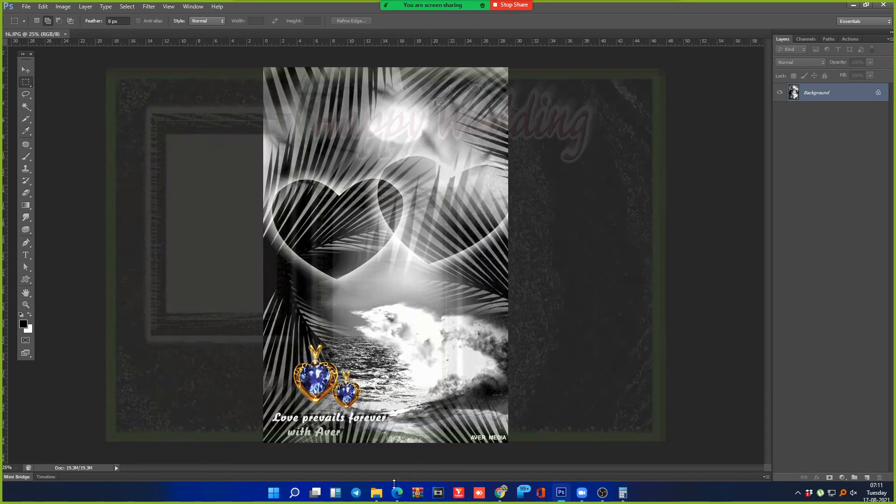
mouse_move(391, 487)
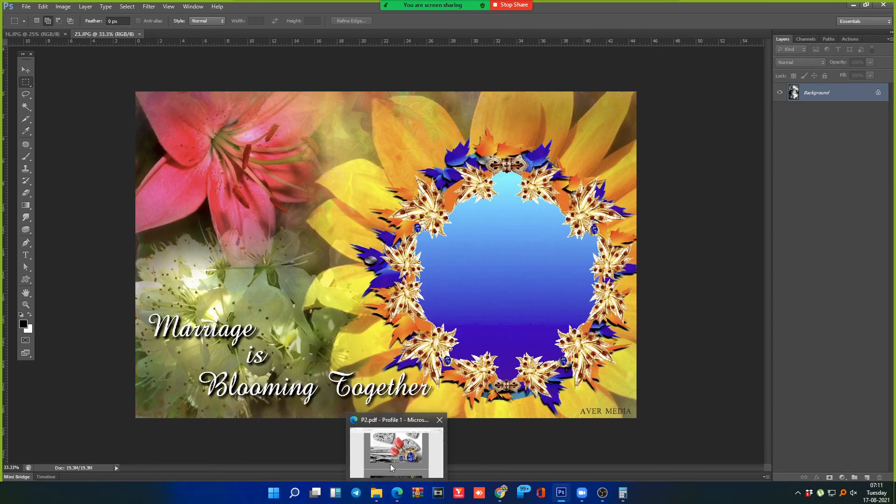
key("ctrl+w")
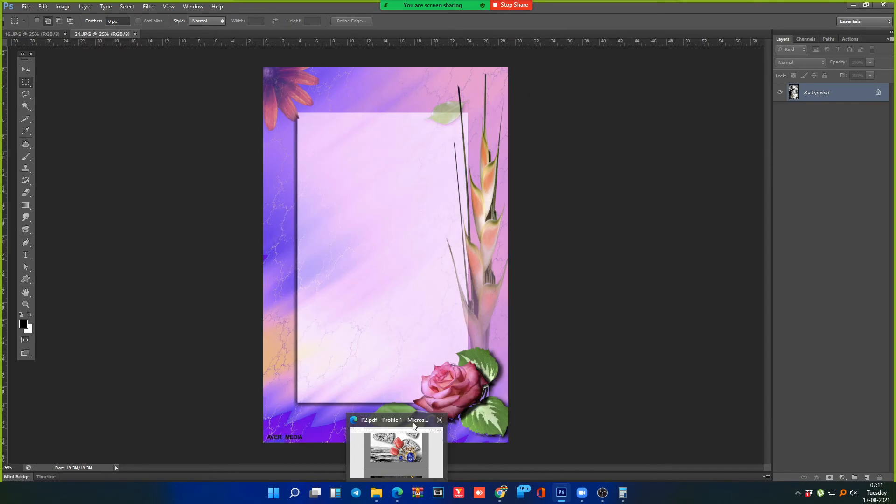
key("ctrl+w")
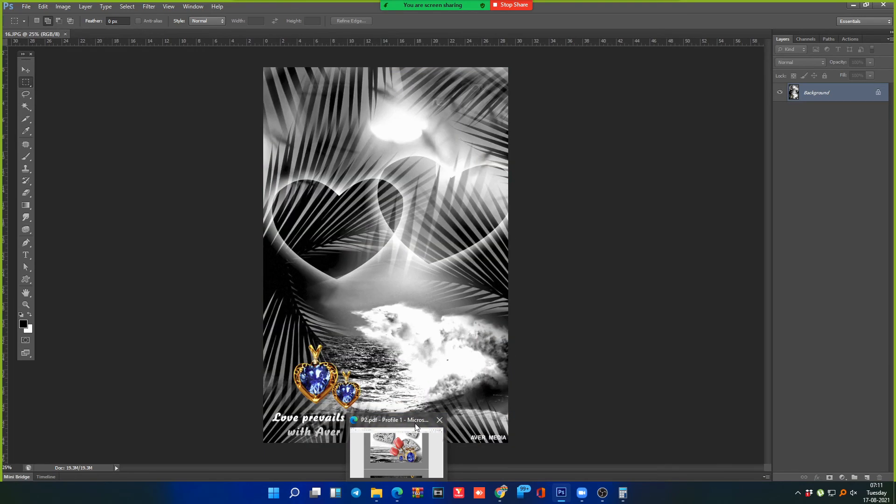
key("ctrl+w")
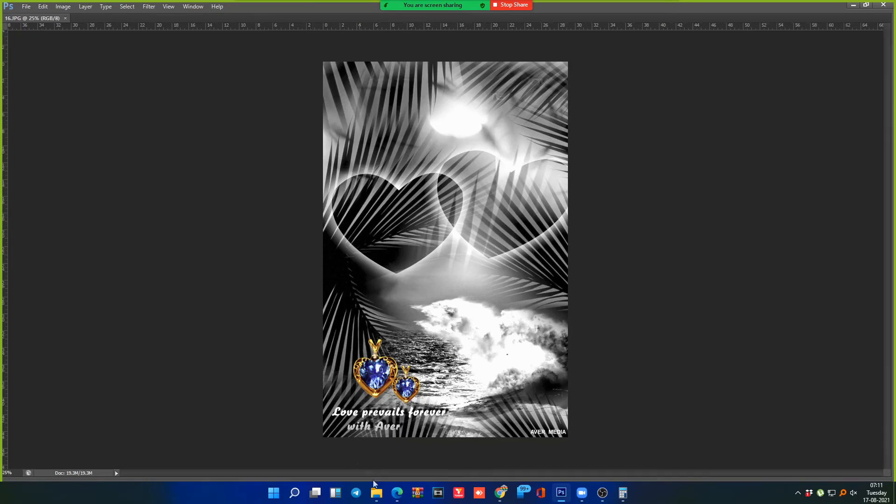
Step: Open P3.pdf from the output folder in Edge, scroll through its pages, then close Edge
left_click(380, 497)
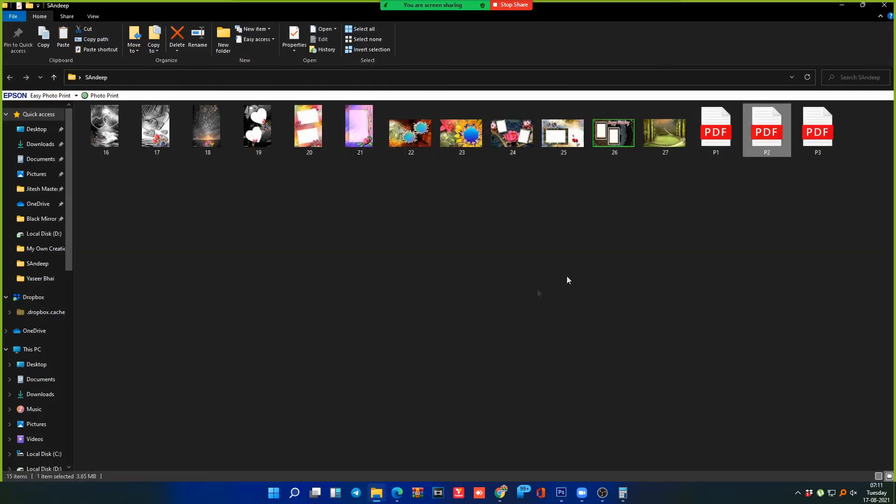
left_click(817, 119)
double_click(818, 120)
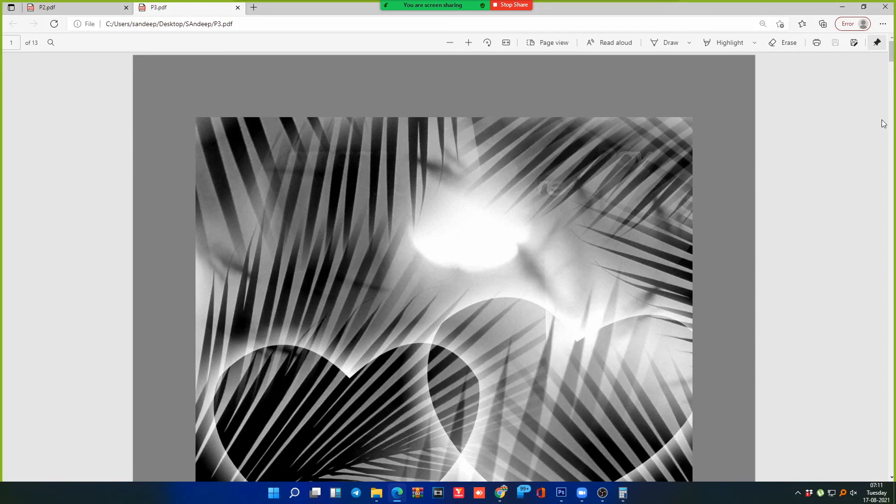
left_click_drag(893, 52, 893, 66)
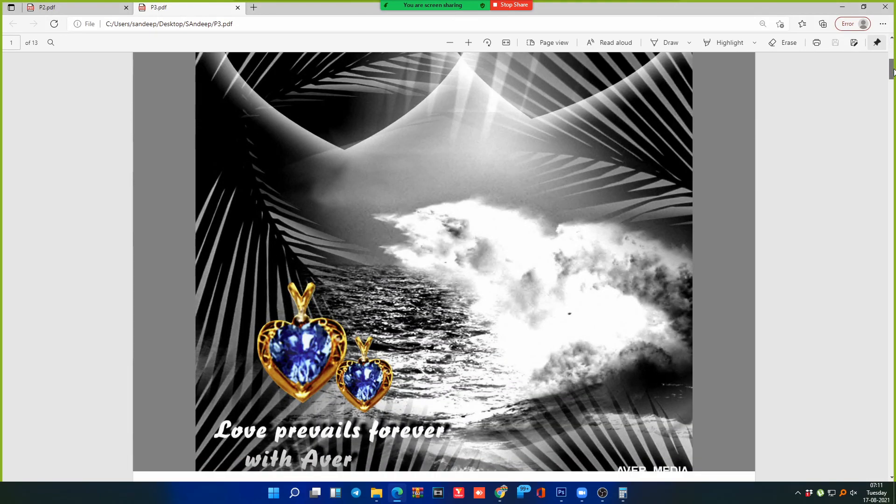
left_click_drag(893, 66, 864, 105)
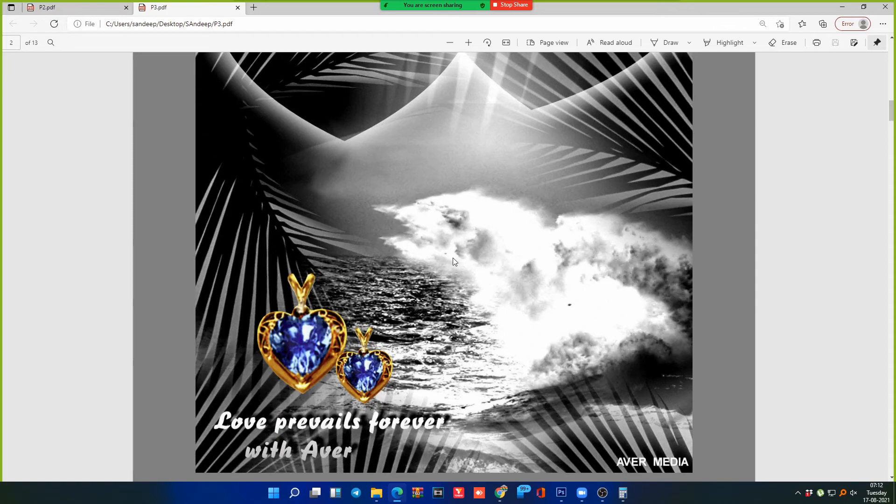
mouse_move(891, 121)
left_mouse_down()
mouse_move(893, 137)
mouse_move(892, 118)
left_mouse_up()
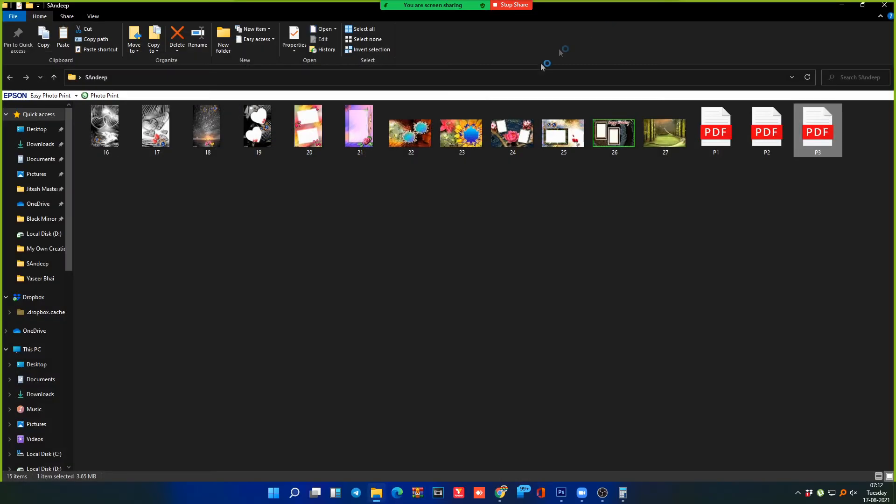
left_click(883, 6)
Step: Back in Photoshop, dismiss the no-pixels warning and inspect 16.JPG at 100% and 200%
left_click(884, 7)
left_click(602, 125)
key("Return")
key("ctrl+1")
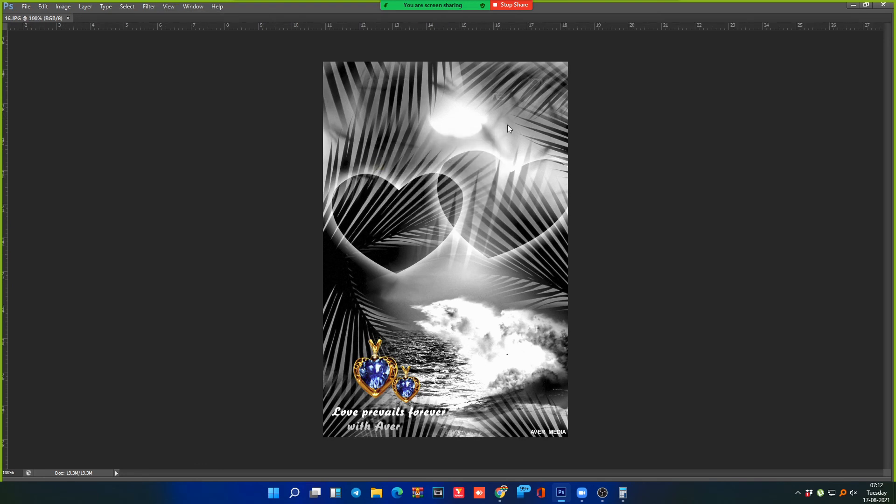
left_click_drag(460, 185, 416, 368)
left_click_drag(438, 260, 488, 353)
key("ctrl+plus")
left_click_drag(302, 254, 688, 83)
key("ctrl+minus")
key("ctrl+minus")
key("ctrl+minus")
key("ctrl+minus")
key("ctrl+minus")
key("ctrl+minus")
key("ctrl+minus")
key("ctrl+minus")
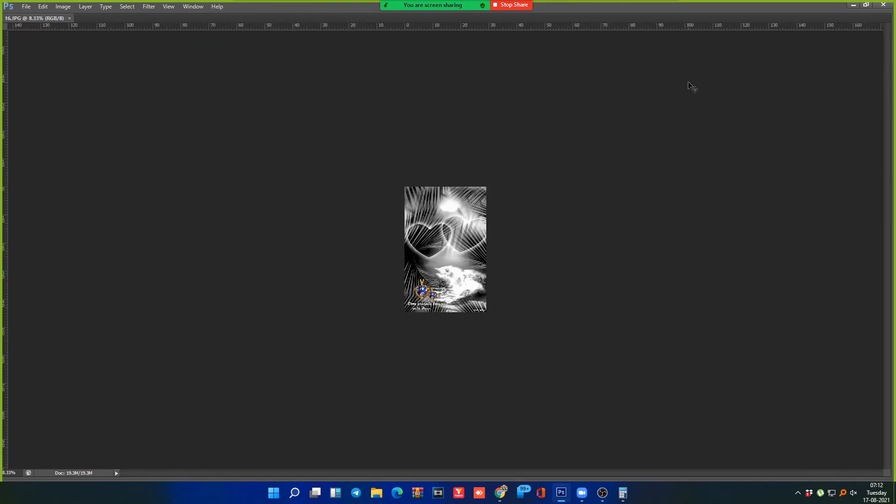
Step: Close 16.JPG and highlight Contact Sheet II under File > Automate
key("ctrl+w")
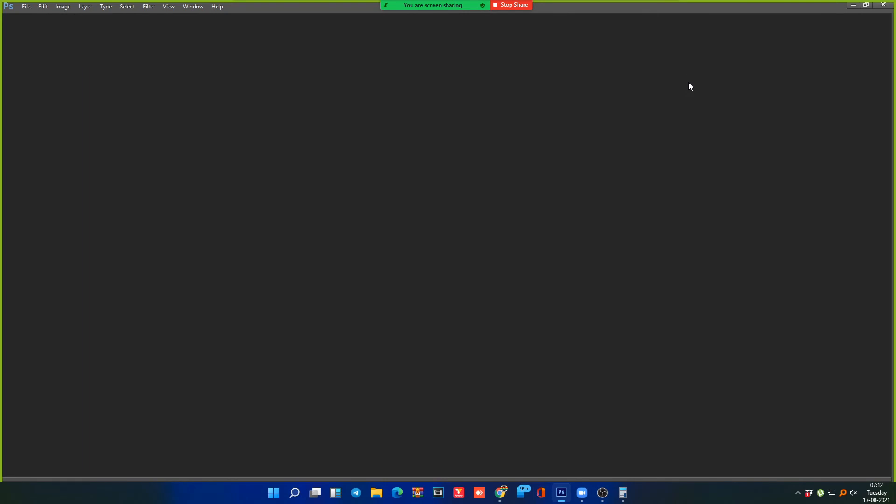
key("ctrl+o")
key("Escape")
key("alt+f")
key("Down")
key("Down")
key("Down")
key("Down")
key("Down")
key("Down")
key("Down")
key("Down")
key("Down")
key("Up")
key("Right")
key("Down")
key("Down")
key("Down")
key("Down")
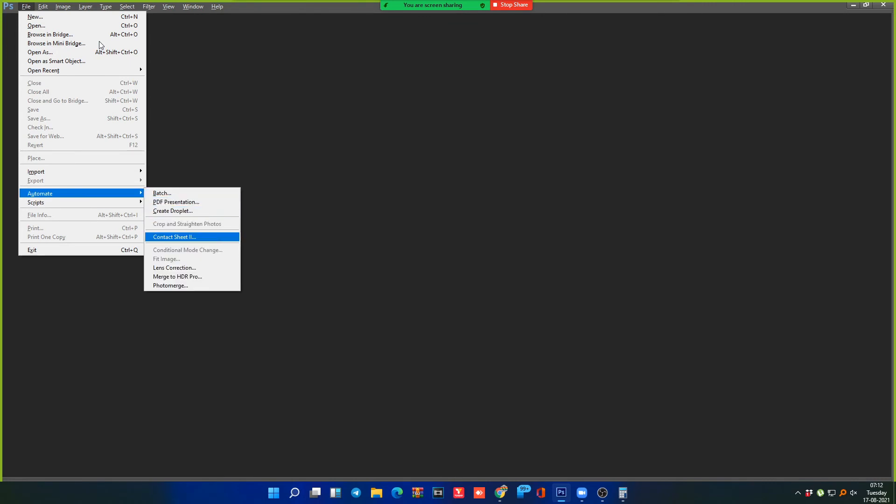
Step: Launch Contact Sheet II, keep Use: Folder, and choose the Desktop's SAndeep folder as source
key("Return")
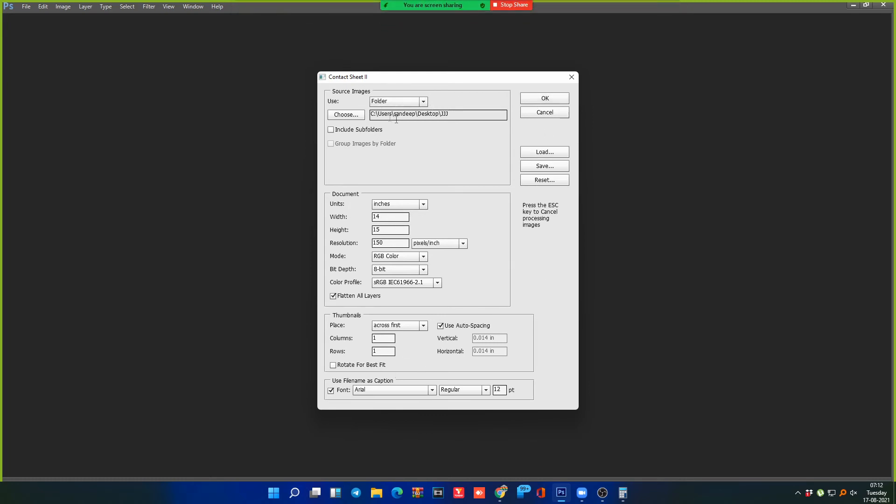
left_click(425, 103)
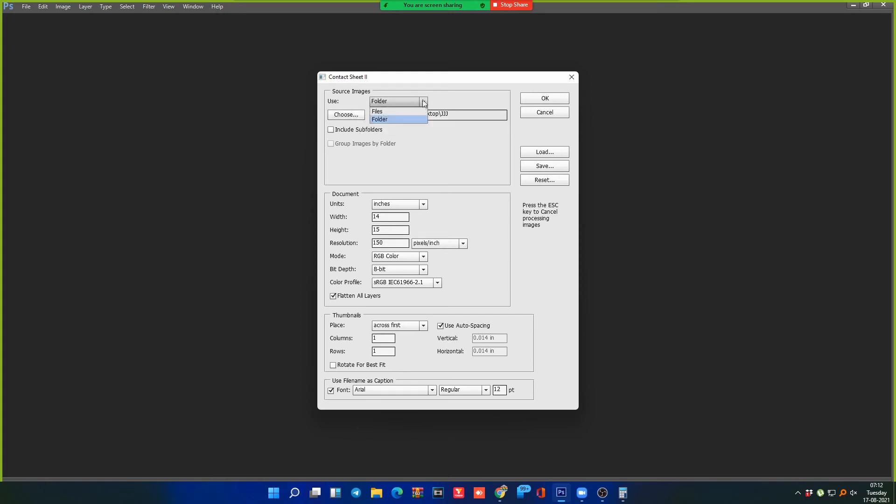
left_click(385, 136)
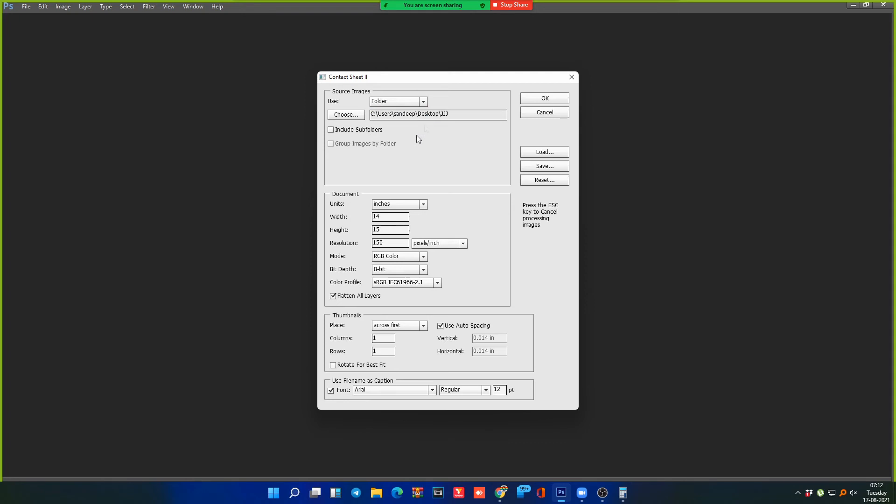
left_click(354, 116)
left_click(515, 172)
left_click(359, 118)
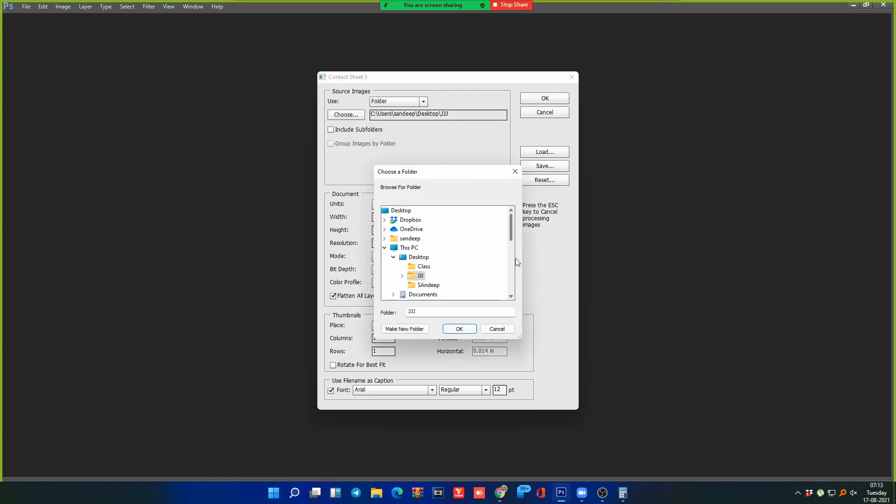
left_click(428, 285)
left_click(458, 329)
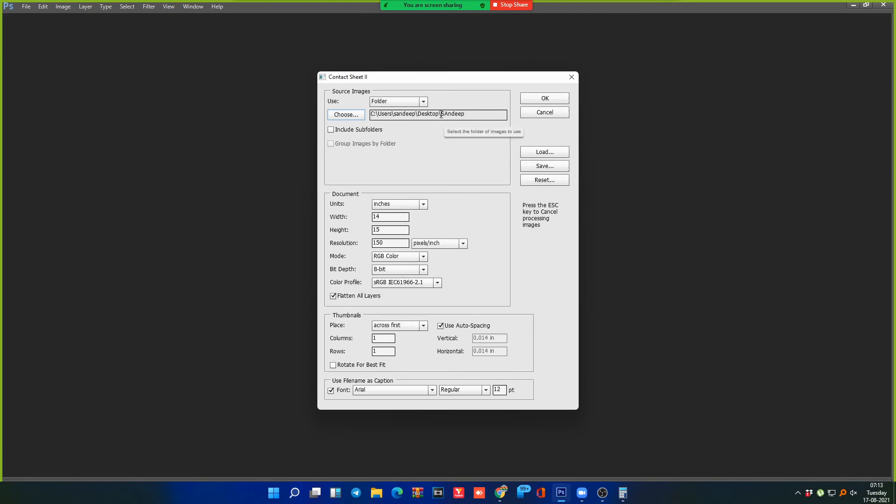
left_click_drag(440, 116, 483, 119)
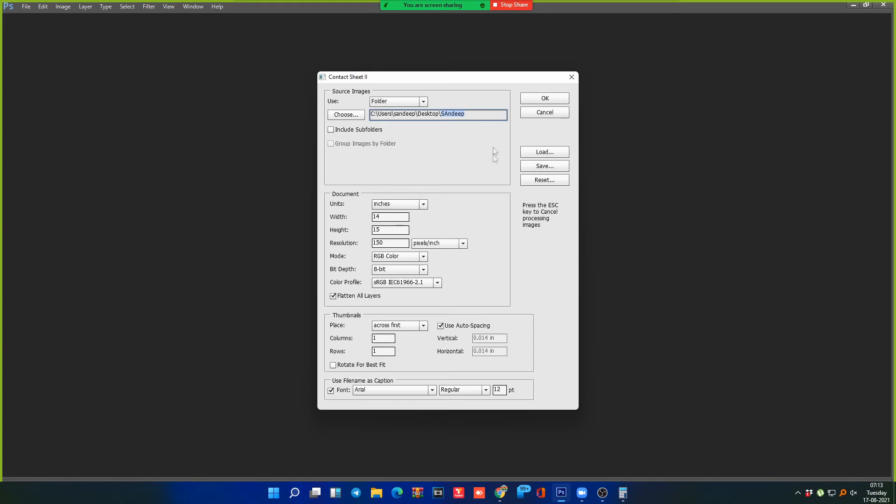
Step: Keep units in inches and set the document width to 12 and height to 24
left_click(423, 205)
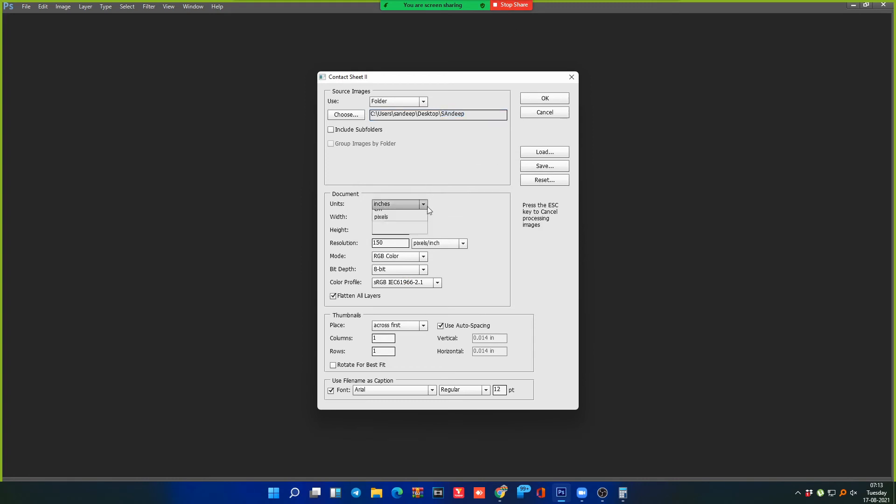
left_click(426, 205)
left_click(423, 205)
left_click(422, 206)
left_click(420, 207)
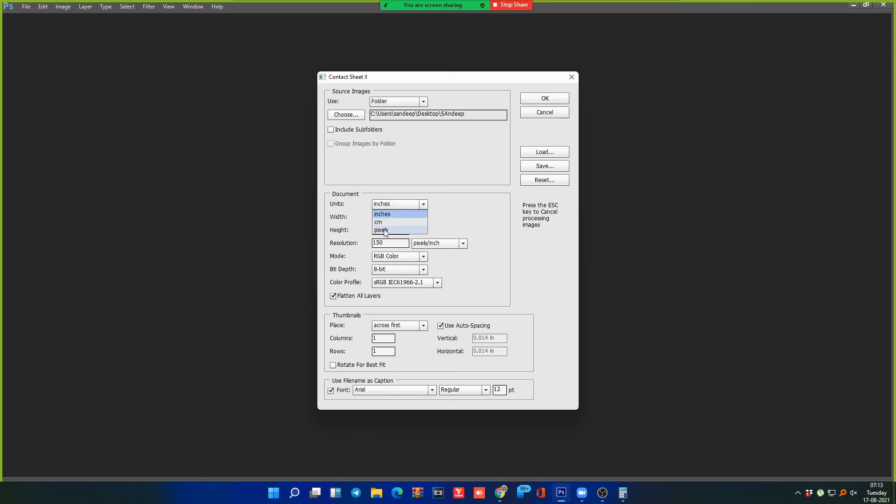
left_click(418, 207)
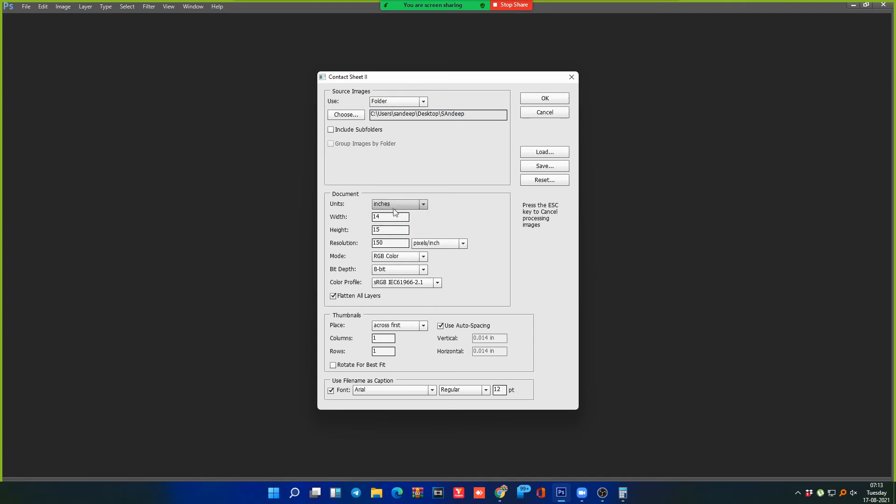
double_click(391, 217)
type("12")
key("Tab")
key("Tab")
key("shift+Tab")
type("24")
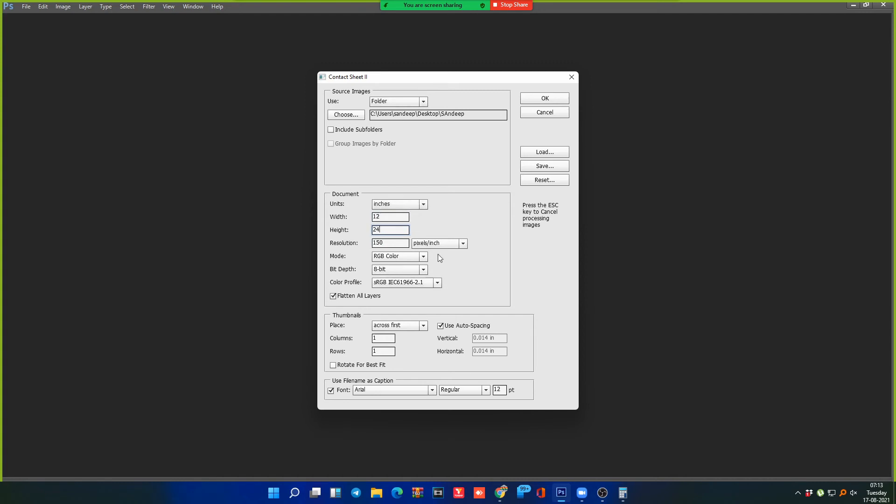
Step: Leave resolution at 150 pixels/inch and mode at RGB Color
double_click(388, 242)
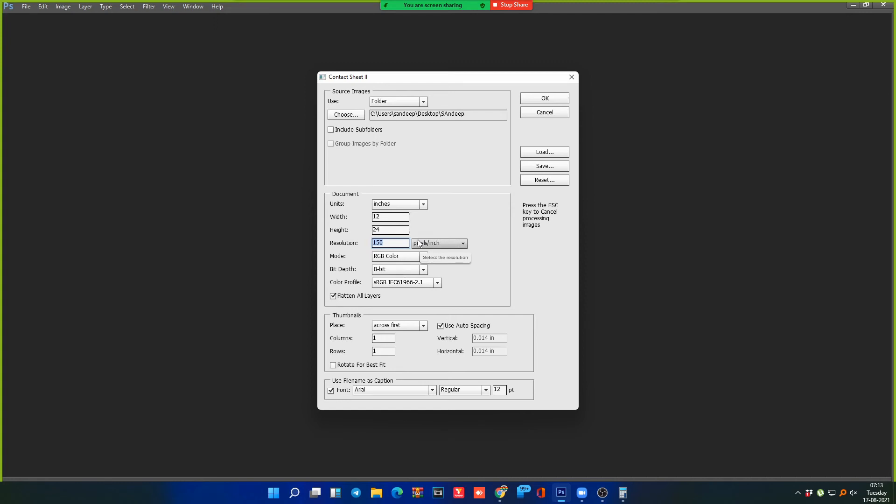
left_click(390, 243)
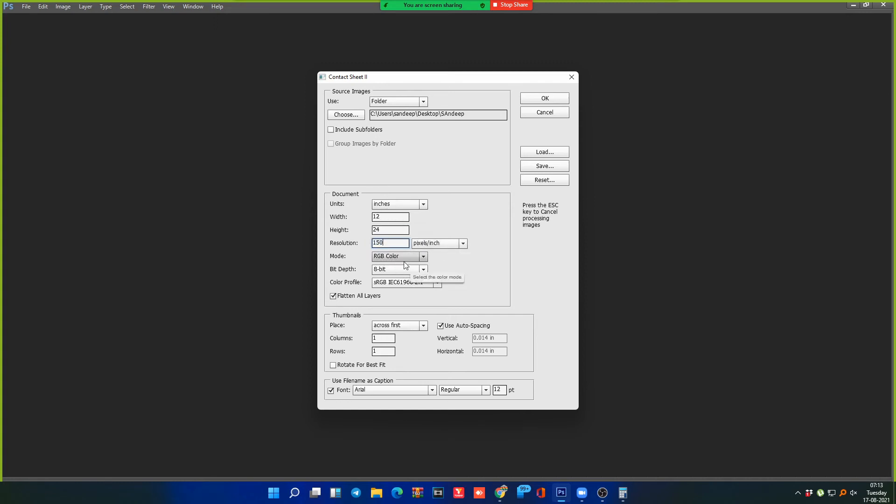
double_click(390, 243)
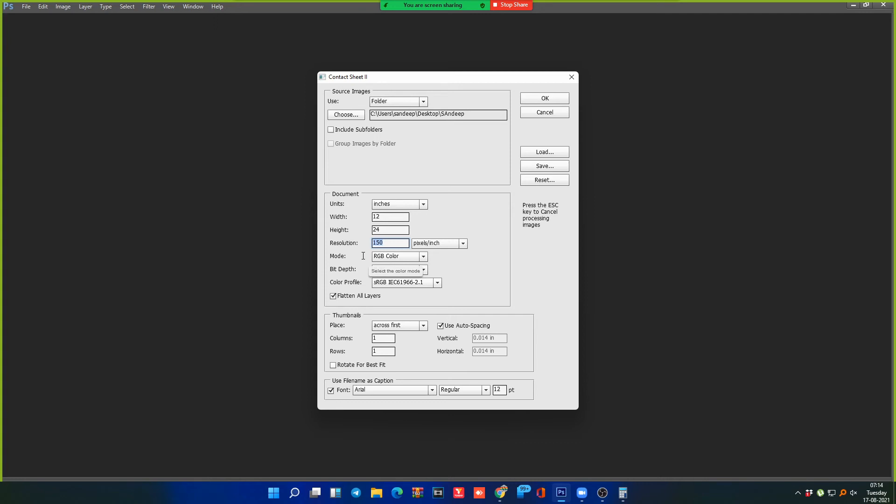
left_click(402, 245)
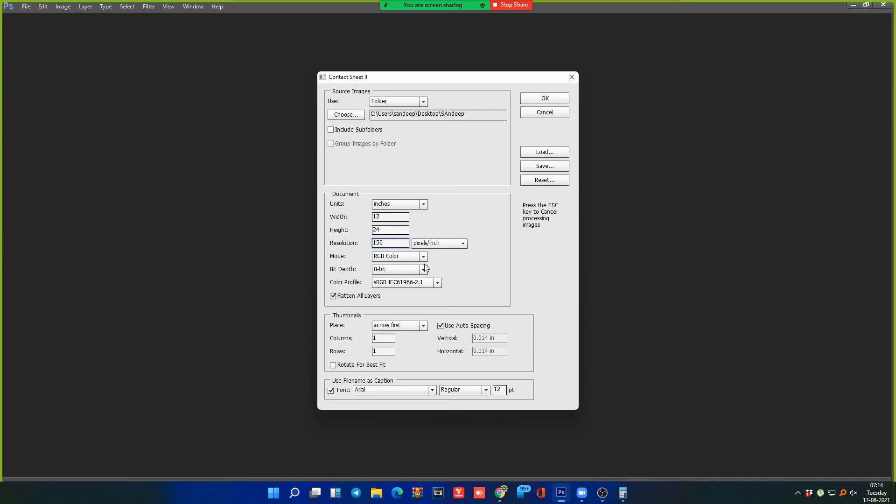
double_click(384, 243)
left_click(425, 258)
left_click(425, 258)
double_click(386, 243)
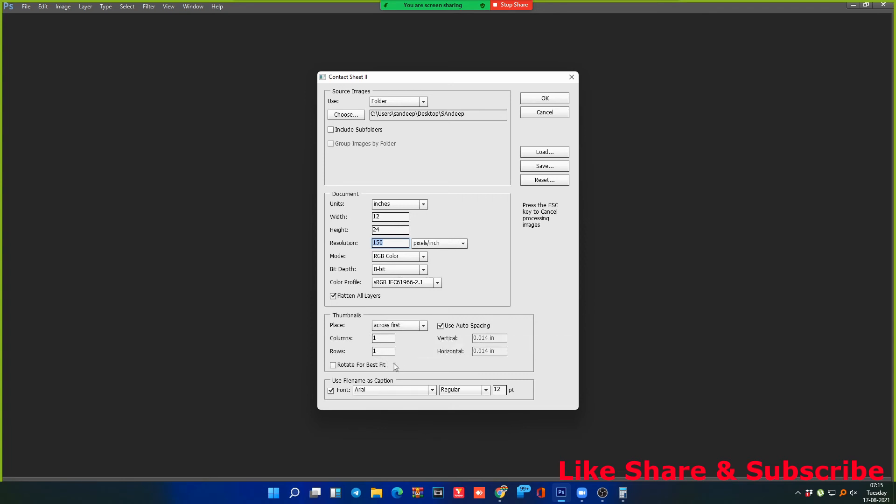
Step: Set Columns to 3, tab to Rows, and run Contact Sheet II with OK
left_click(380, 338)
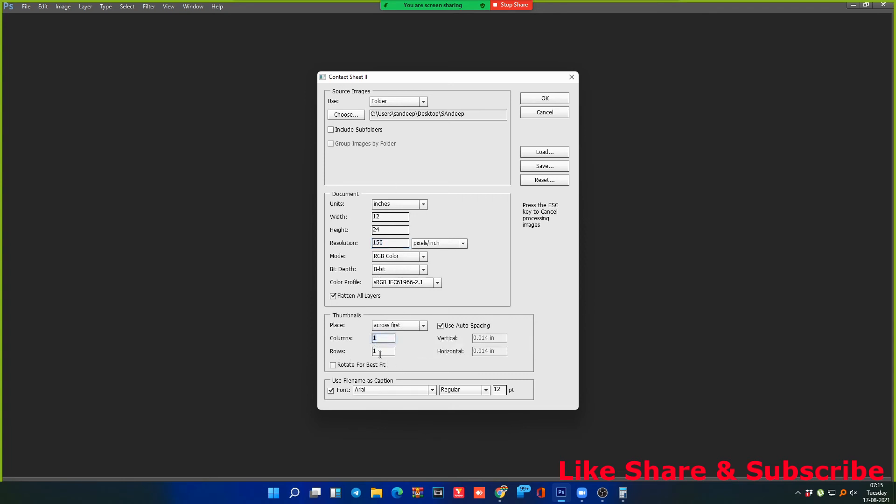
left_click(382, 352)
left_click(376, 338)
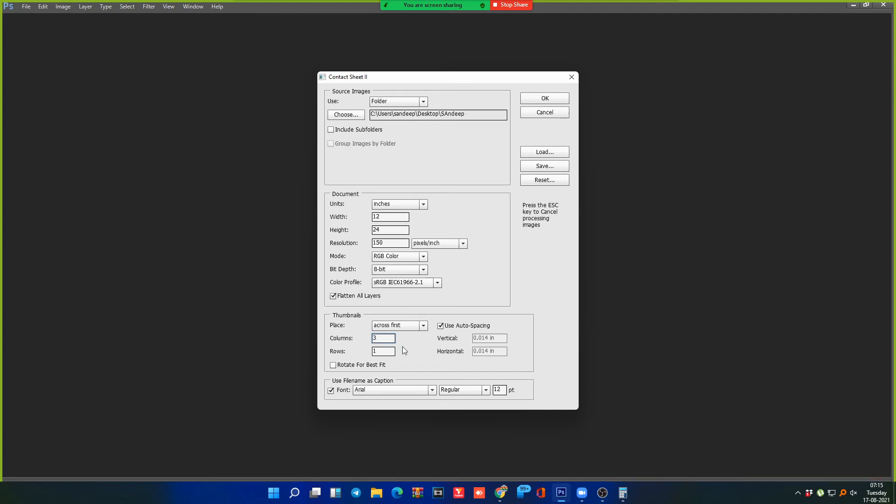
key("Tab")
left_click(544, 99)
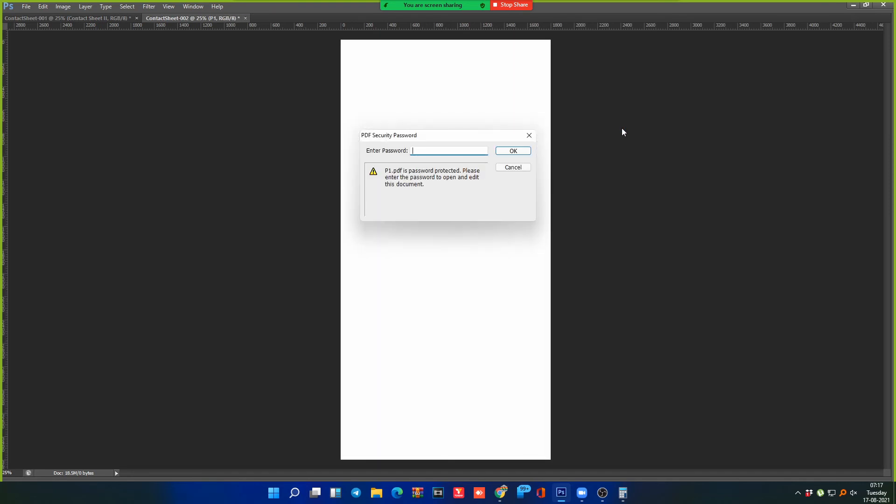
Step: Cancel the PDF Security Password prompt for P1.pdf
left_click(523, 171)
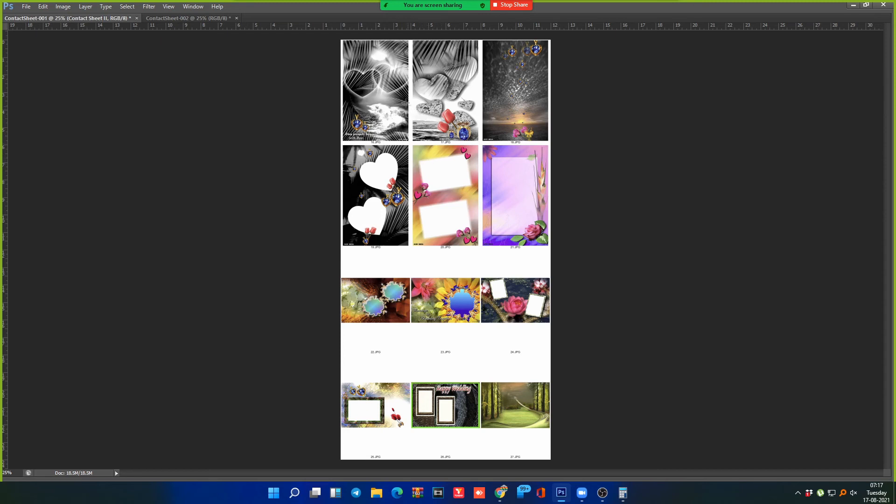
Step: Try marquee selections over the ContactSheet-001 thumbnails, then add a vertical guide near 4 inches
left_click_drag(346, 41, 583, 243)
left_click_drag(340, 271, 404, 280)
left_click_drag(349, 327, 388, 348)
key("ctrl+d")
left_click_drag(342, 325, 403, 347)
left_click_drag(332, 324, 564, 347)
left_click_drag(334, 37, 572, 484)
key("ctrl+d")
left_click_drag(7, 276, 411, 206)
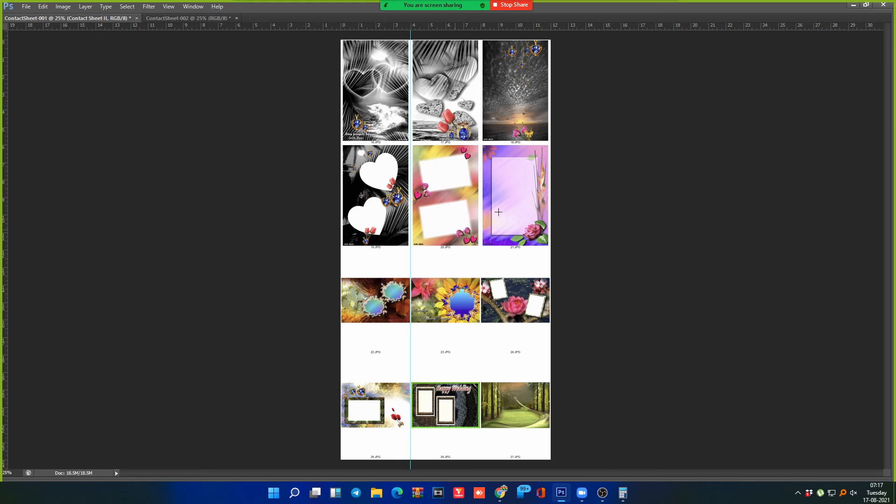
left_click_drag(343, 126, 615, 315)
Step: Zoom in on the contact sheet and bring the blank space under 22.JPG into view
left_click_drag(337, 325, 485, 295)
left_click_drag(373, 268, 419, 87)
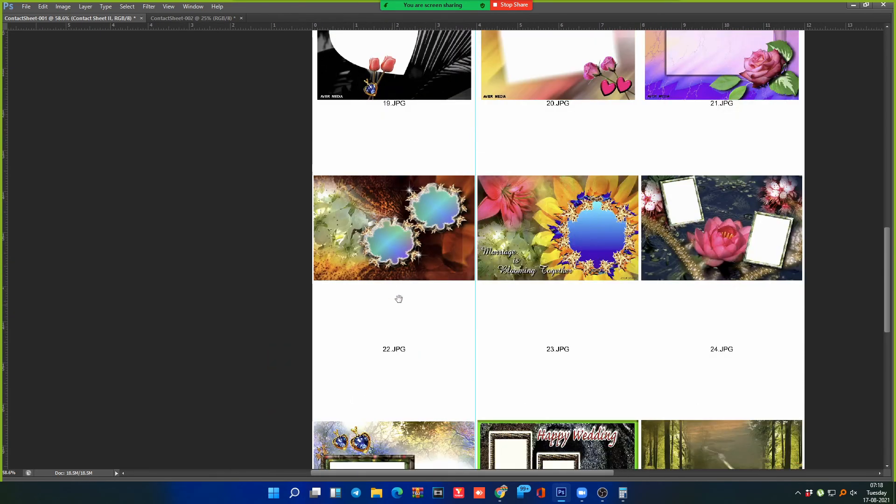
left_click_drag(398, 299, 406, 261)
key("m")
left_click_drag(323, 133, 486, 256)
left_click(399, 262)
Step: Add and commit the two-line caption 'Program- 55 Mrt / Quality- Satin' below 22.JPG
key("t")
left_click(370, 266)
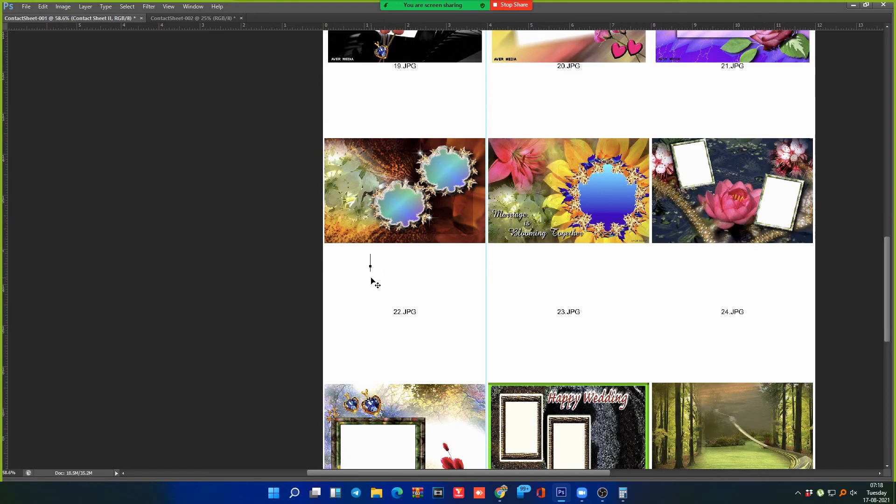
type("55")
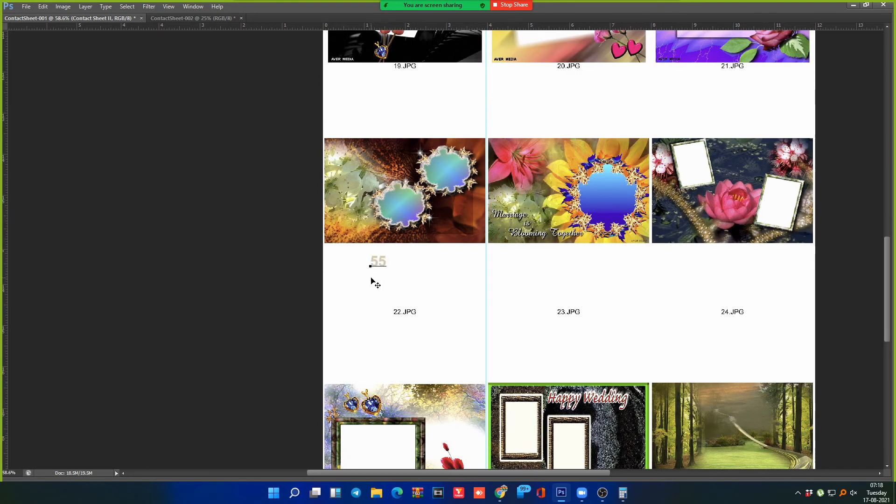
type(" Mrt")
type("Prog")
type("ram")
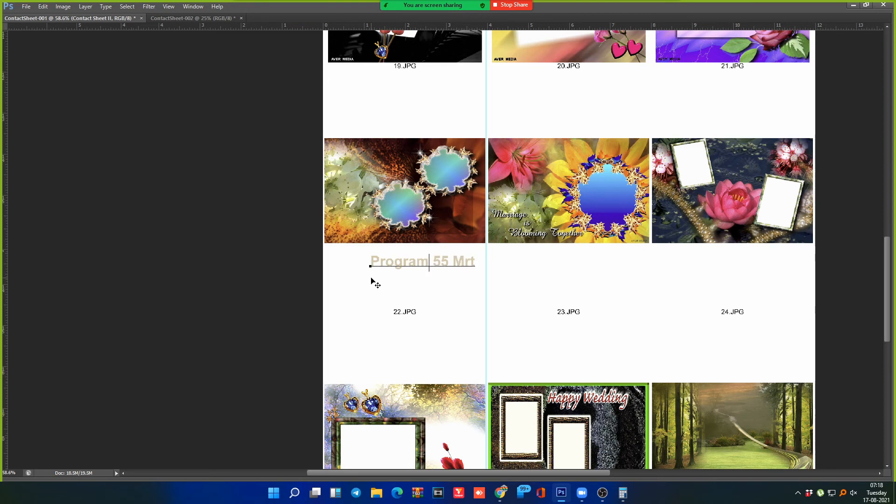
key("End")
type("Quality S")
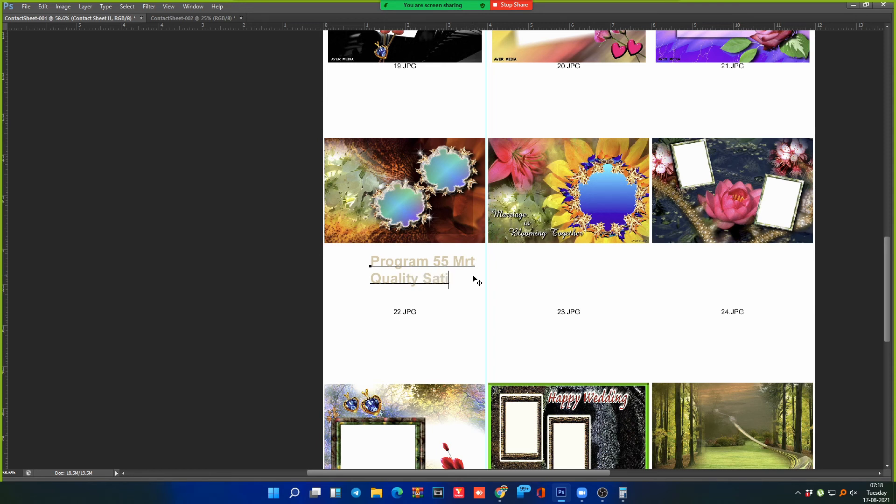
key("Left")
key("Left")
type("-")
type("-")
key("ctrl+Return")
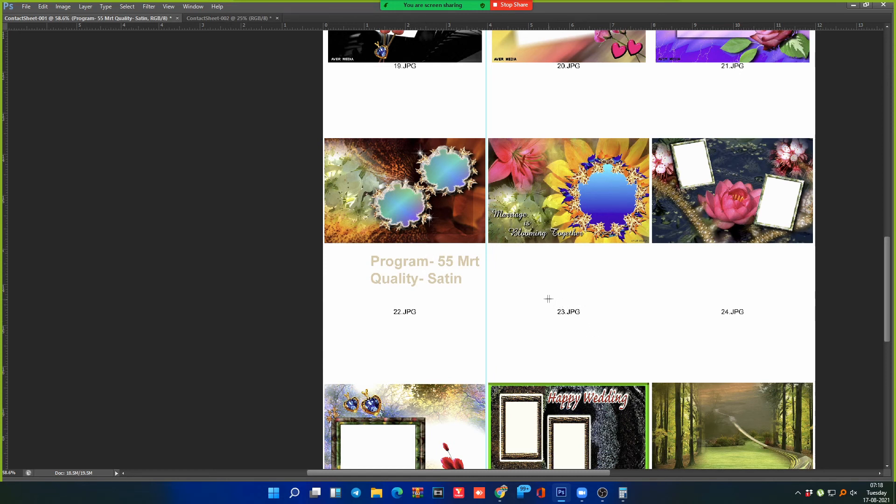
Step: Marquee the caption area, zoom out and preview the sheet in Print Settings, then dismiss it
left_click_drag(326, 205, 652, 309)
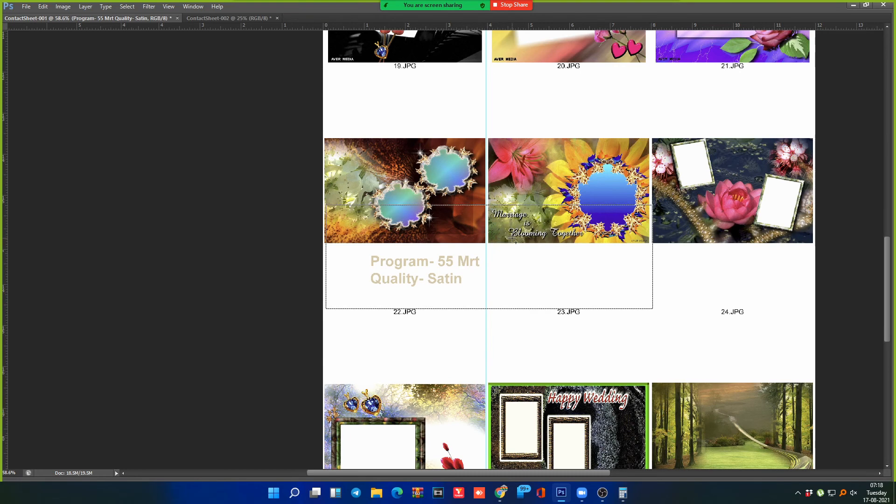
key("ctrl+minus")
key("ctrl+minus")
key("ctrl+minus")
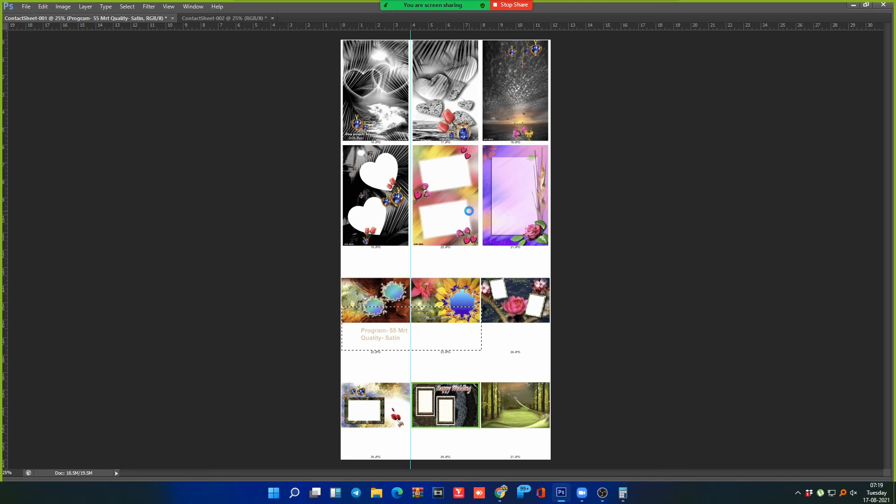
key("ctrl+p")
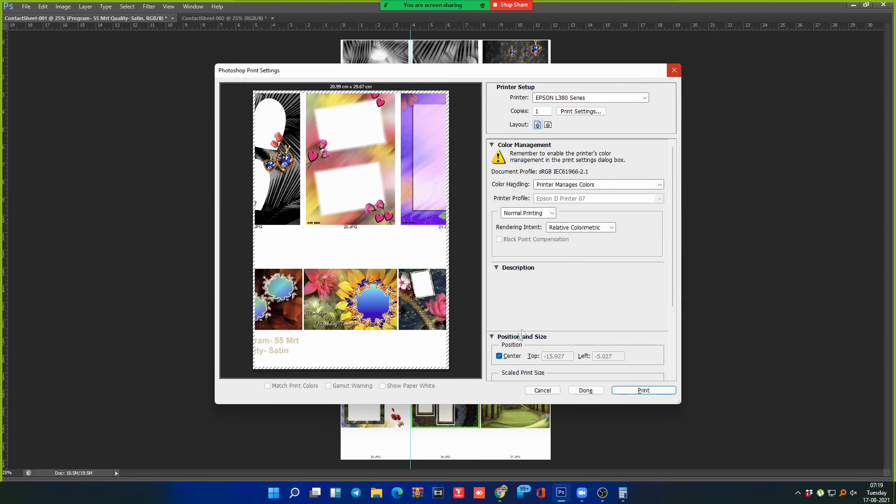
left_click(674, 71)
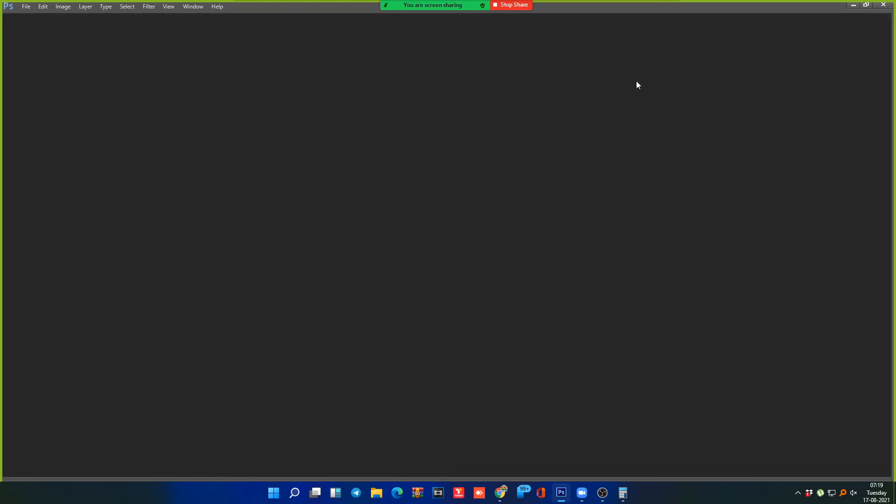
Step: Delete the P1, P2 and P3 PDFs from the image folder via the Open dialog
key("ctrl+o")
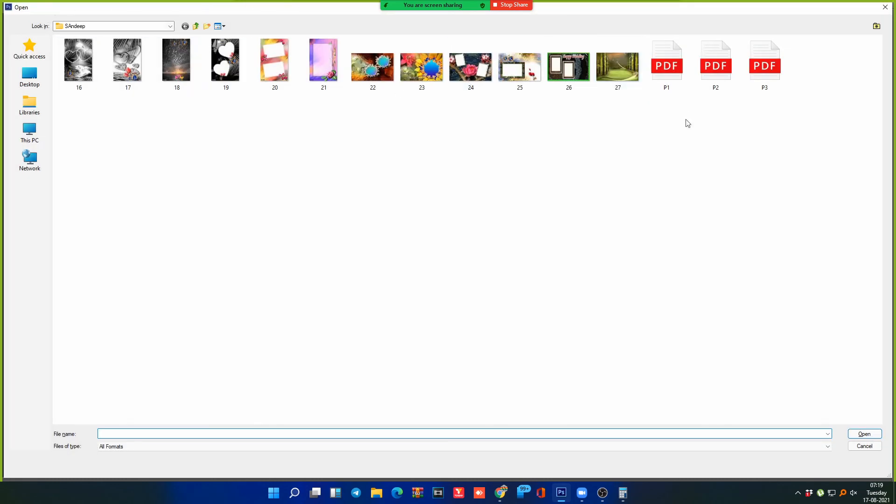
left_click_drag(753, 80, 667, 31)
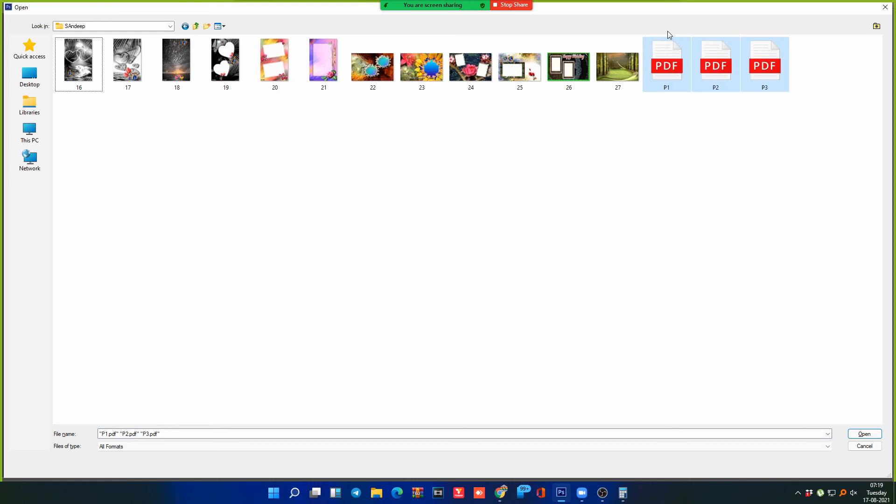
key("Delete")
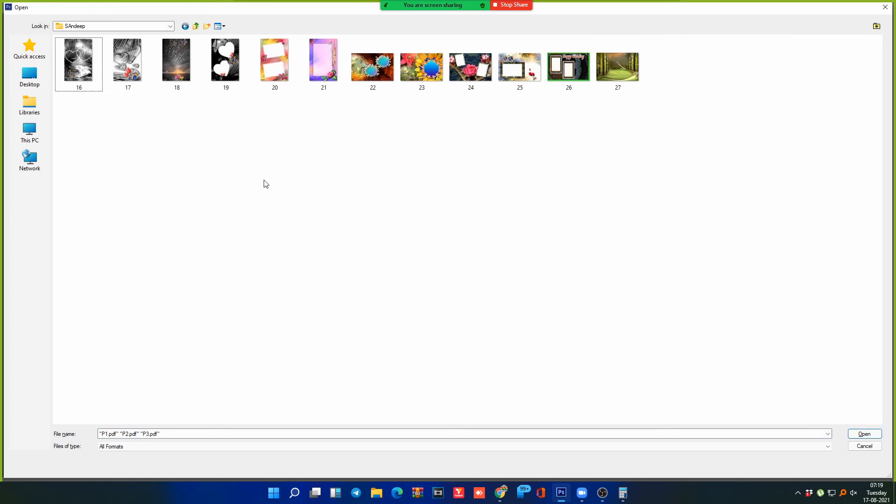
key("Escape")
Step: Bring up the File > Automate submenu with the keyboard
key("alt+f")
key("Down")
key("Down")
key("Down")
key("Down")
key("Down")
key("Down")
key("Down")
key("Down")
key("Down")
key("Down")
key("Down")
key("Down")
key("Down")
key("Down")
key("Down")
key("Down")
key("Down")
key("Down")
key("Right")
key("Down")
key("Down")
key("Down")
key("Down")
key("Down")
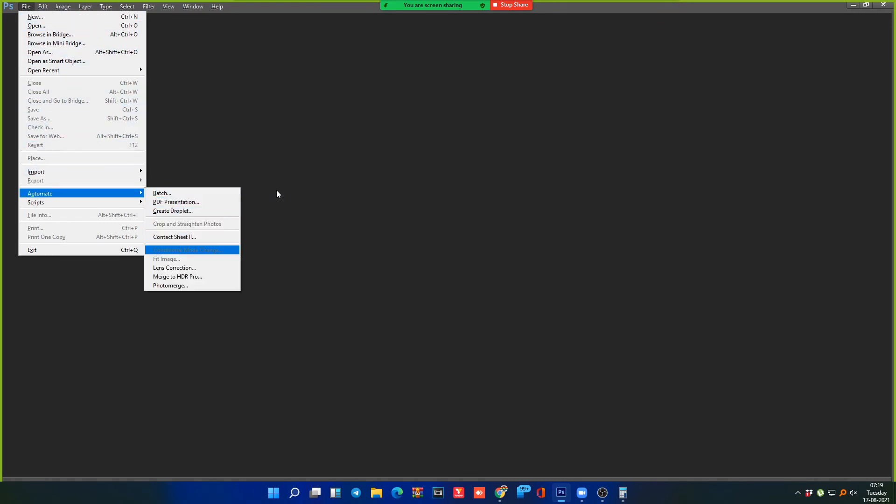
Step: Build a Contact Sheet II of the folder at 7.5 × 10.75 inches
key("Up")
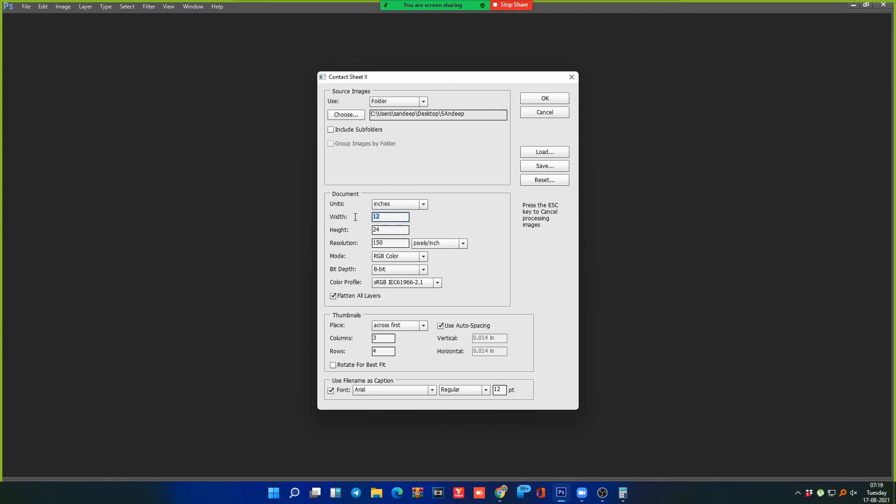
type("7")
left_click_drag(383, 217, 371, 209)
type("7.5")
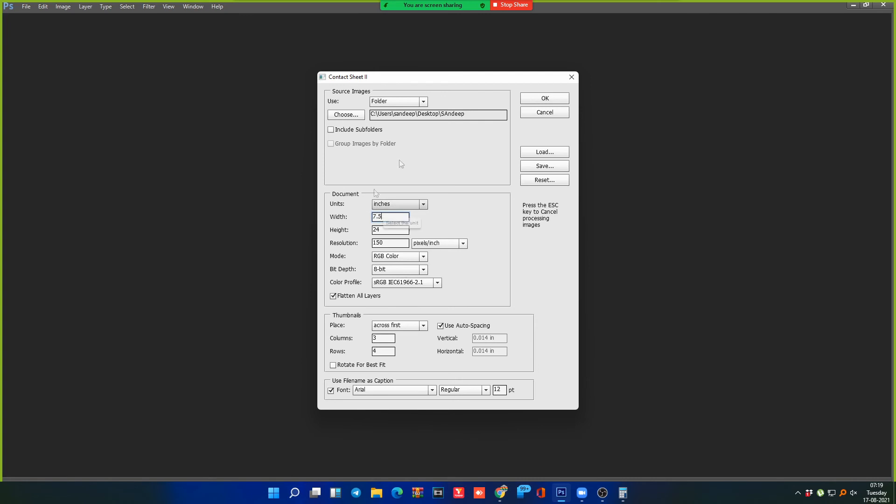
key("Tab")
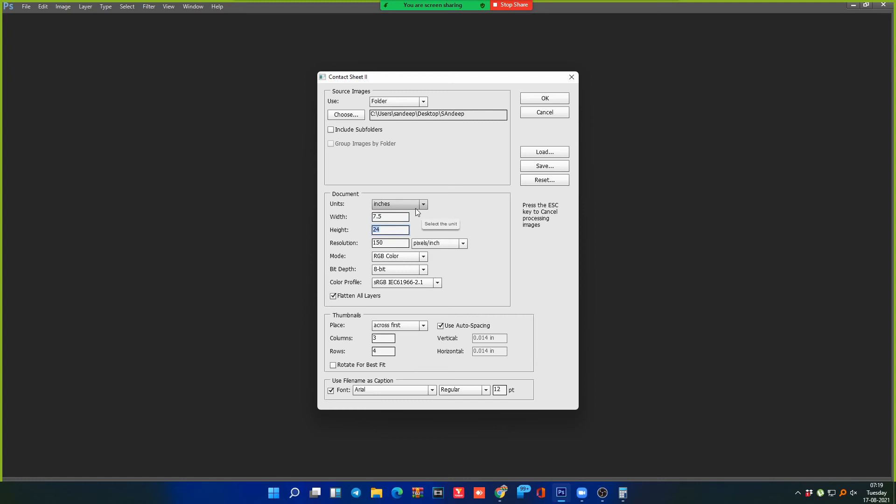
type("10.75")
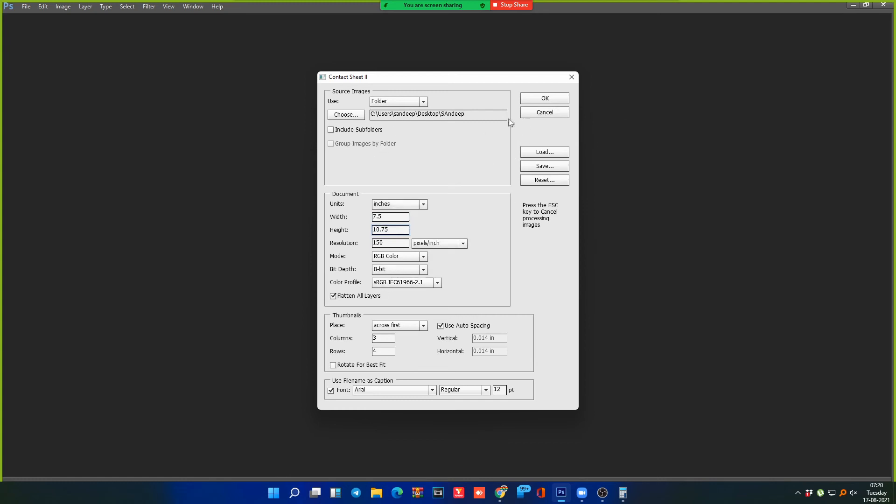
left_click(554, 99)
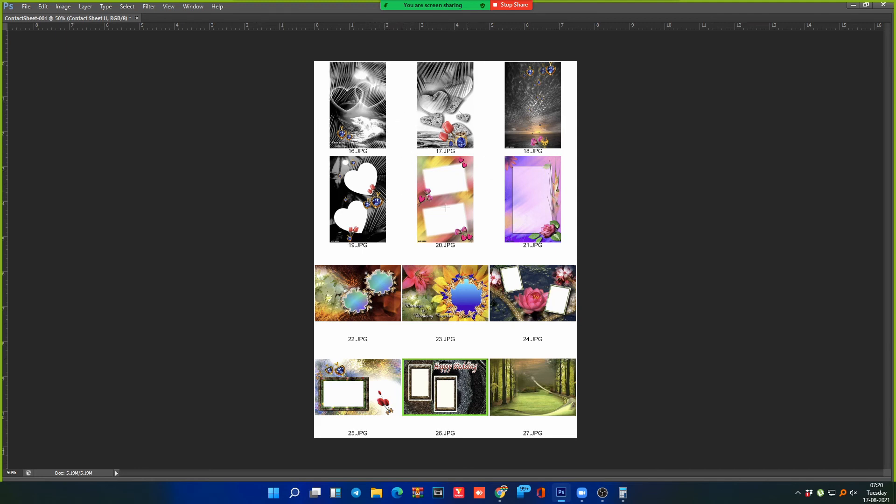
Step: Zoom in to inspect the new contact sheet's thumbnails, then close it without saving
key("z")
left_click_drag(237, 55, 626, 292)
left_click_drag(495, 416, 532, 234)
left_click(544, 224, "alt")
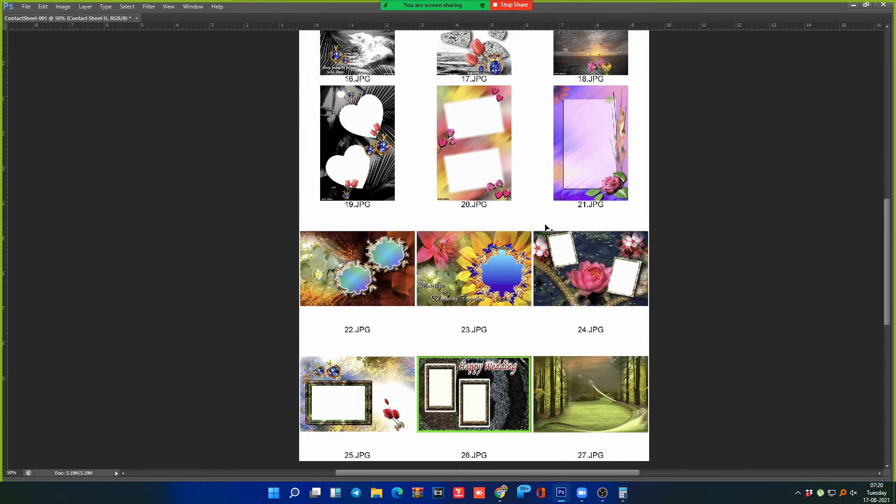
left_click(544, 225, "alt")
key("ctrl+w")
key("n")
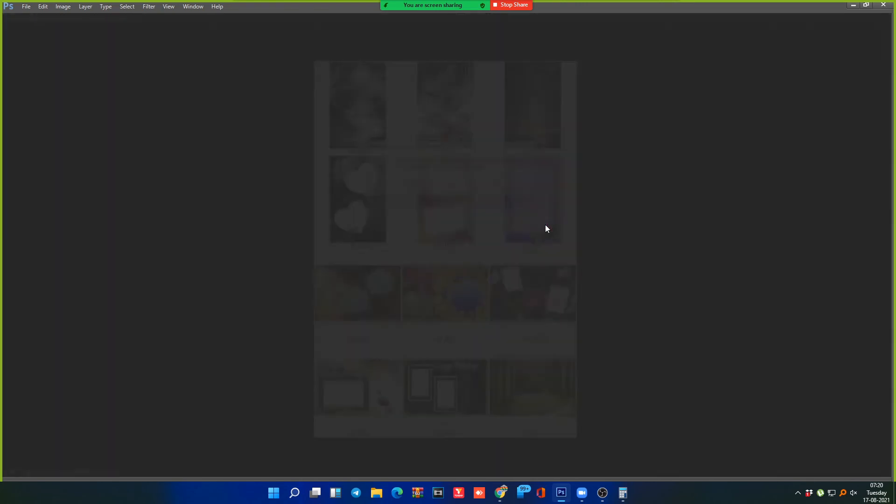
key("alt+f")
Step: Launch File > Scripts > Image Processor from the keyboard, then dismiss it
key("Down")
key("Down")
key("Down")
key("Down")
key("Down")
key("Down")
key("Down")
key("Down")
key("Down")
key("Down")
key("Down")
key("Down")
key("Down")
key("Down")
key("Down")
key("Down")
key("Down")
key("Down")
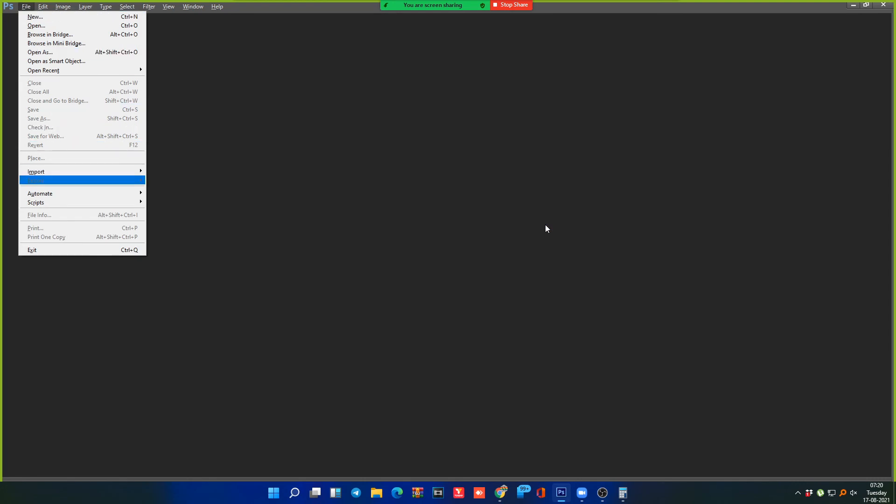
key("Down")
key("Right")
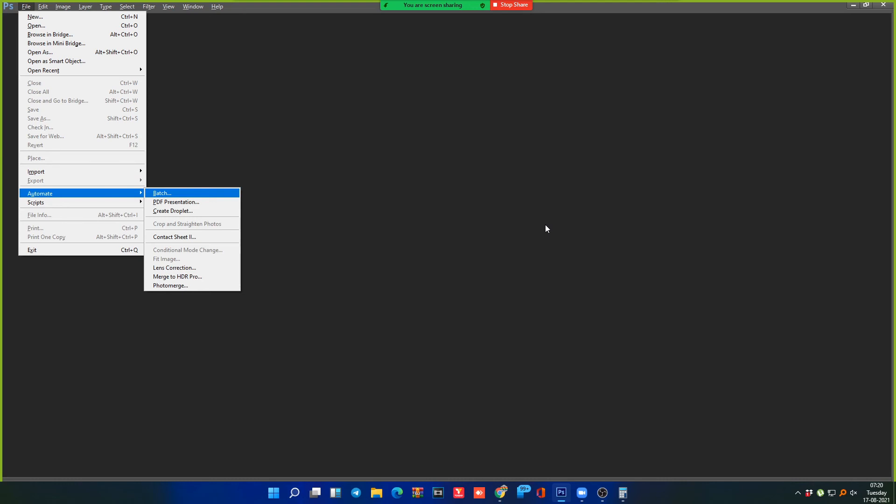
key("Left")
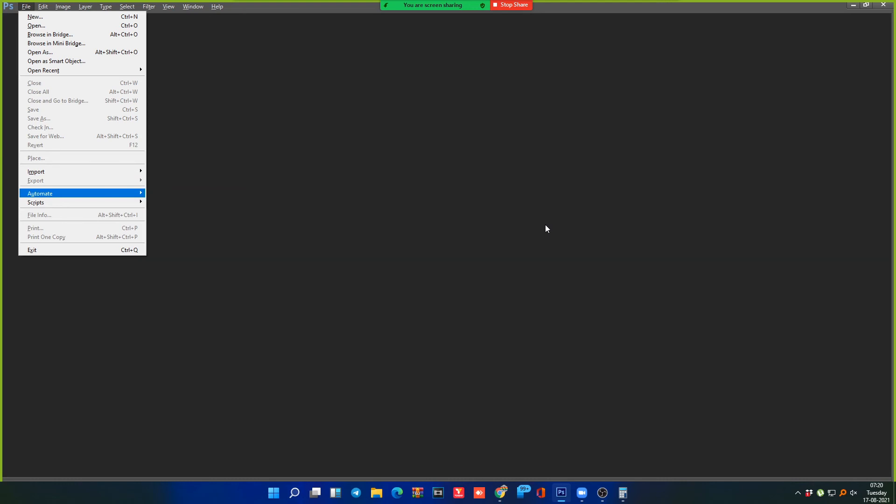
key("Down")
key("Right")
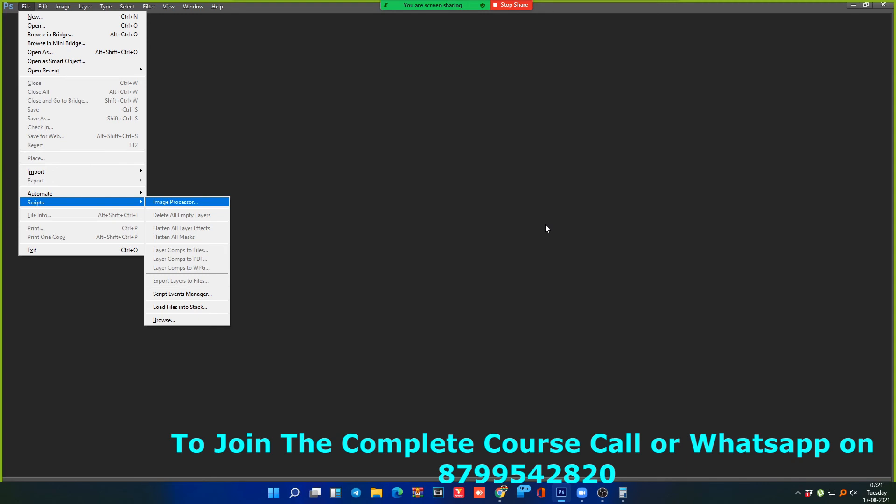
key("Return")
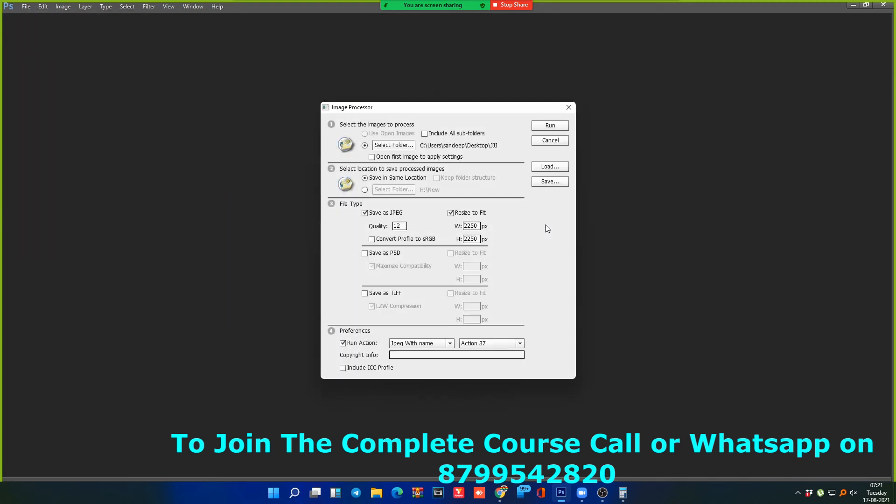
key("Escape")
Step: Reopen the Image Processor through the File menu
key("alt+f")
key("Down")
key("Down")
key("Down")
key("Down")
key("Down")
key("Down")
key("Down")
key("Down")
key("Down")
key("Down")
key("Down")
key("Down")
key("Down")
key("Down")
key("Down")
key("Down")
key("Down")
key("Down")
key("Down")
key("Down")
key("Right")
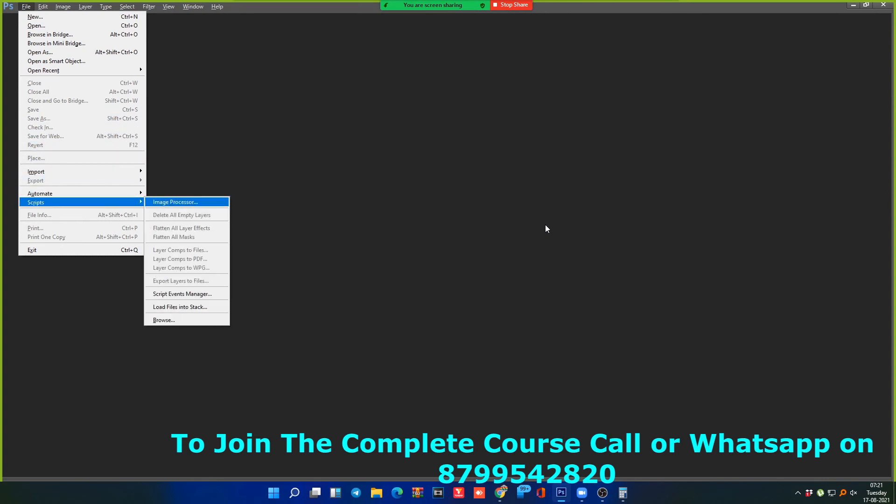
key("Return")
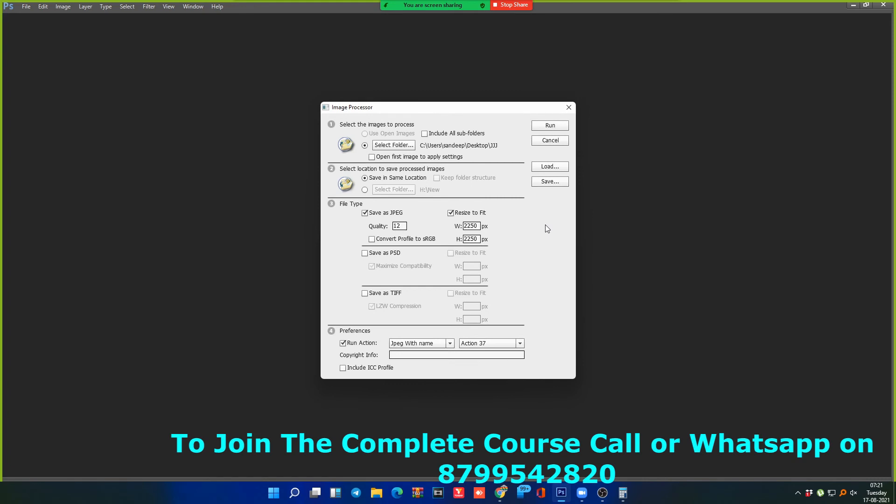
Step: Change the Image Processor's source folder from JJJ to the Desktop's SAndeep folder
left_click_drag(436, 113, 463, 120)
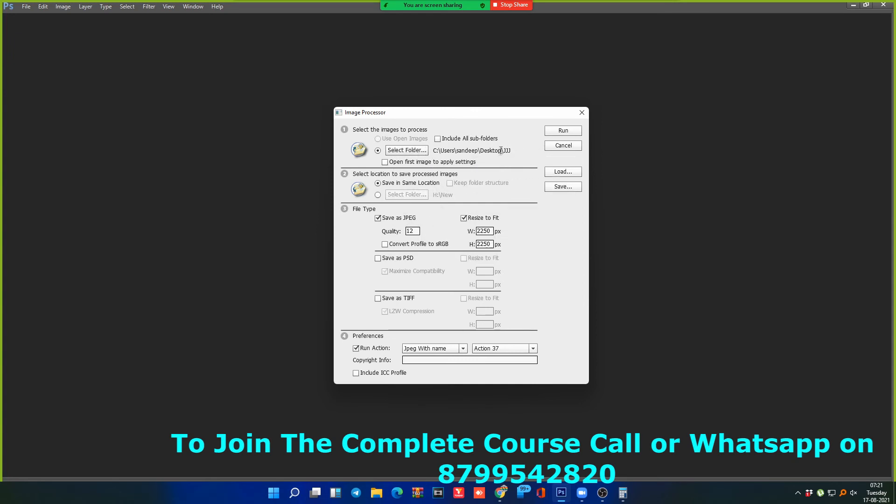
left_click(412, 150)
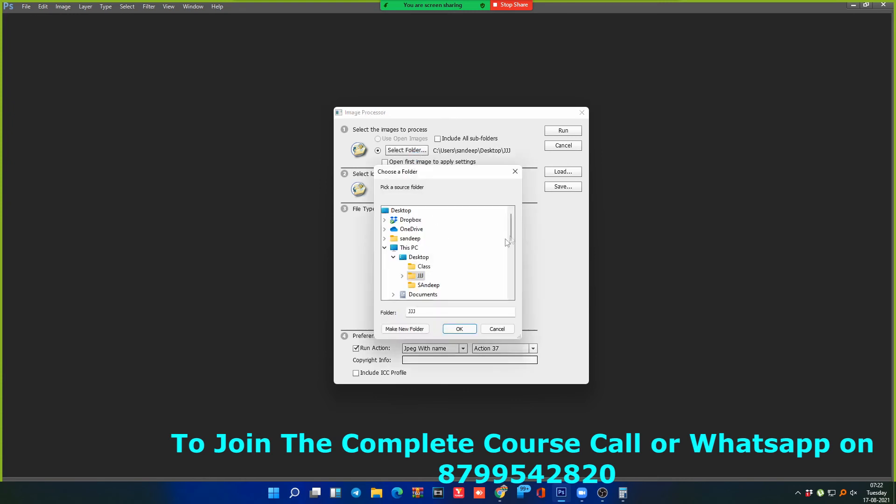
left_click(427, 276)
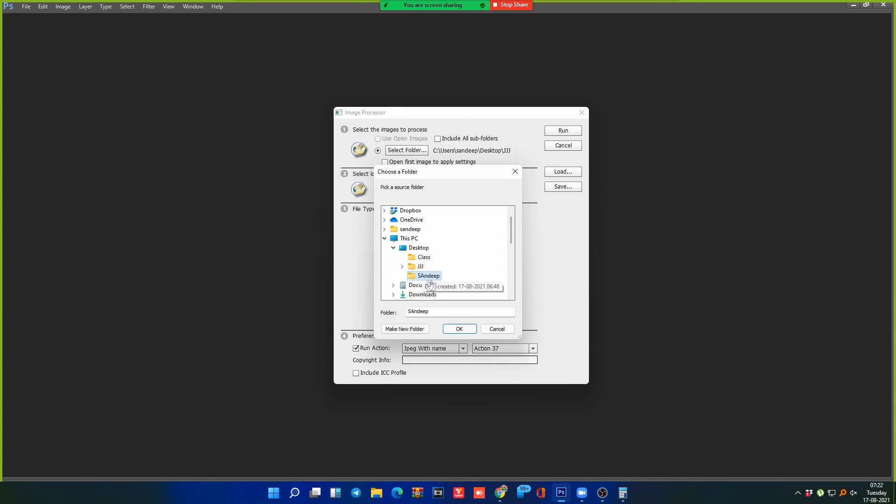
left_click(460, 330)
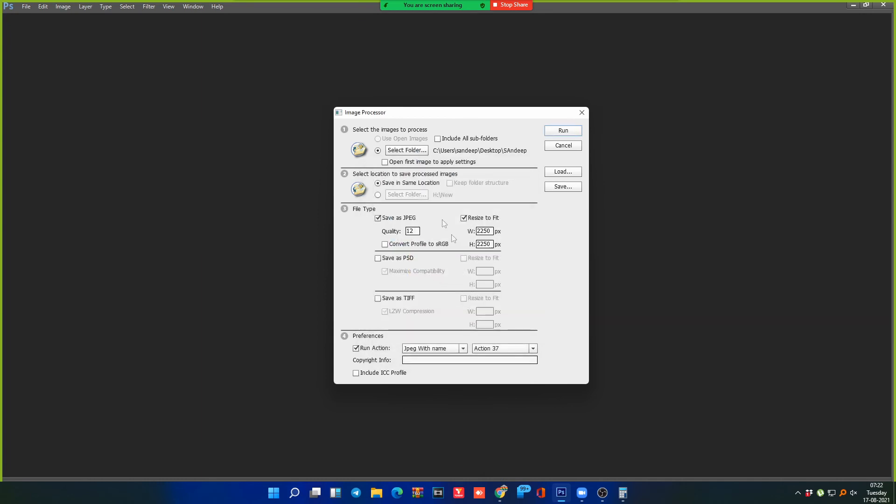
Step: Tick Save as PSD and Save as TIFF, keeping Save as JPEG enabled
left_click_drag(504, 150, 533, 153)
left_click(378, 258)
left_click(378, 298)
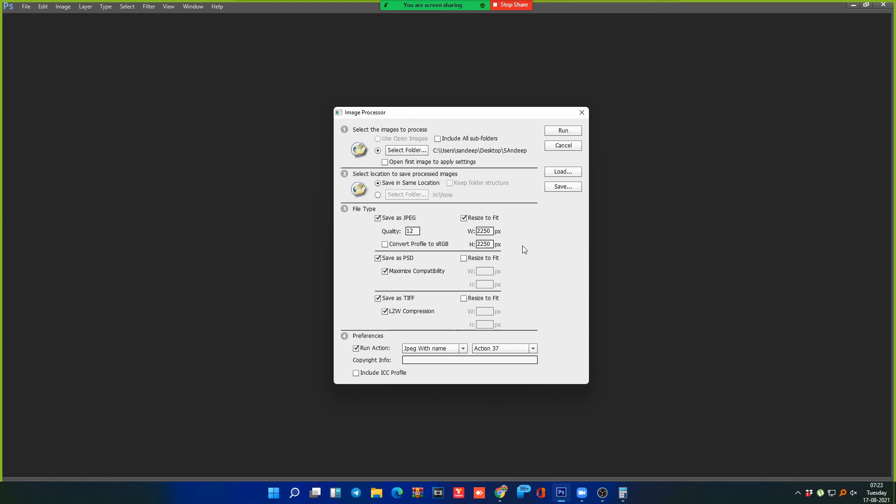
left_click(380, 219)
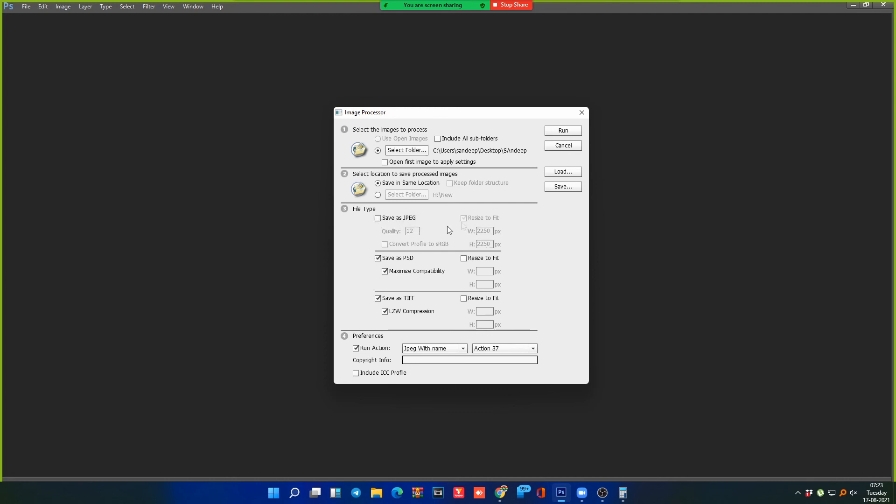
left_click(378, 218)
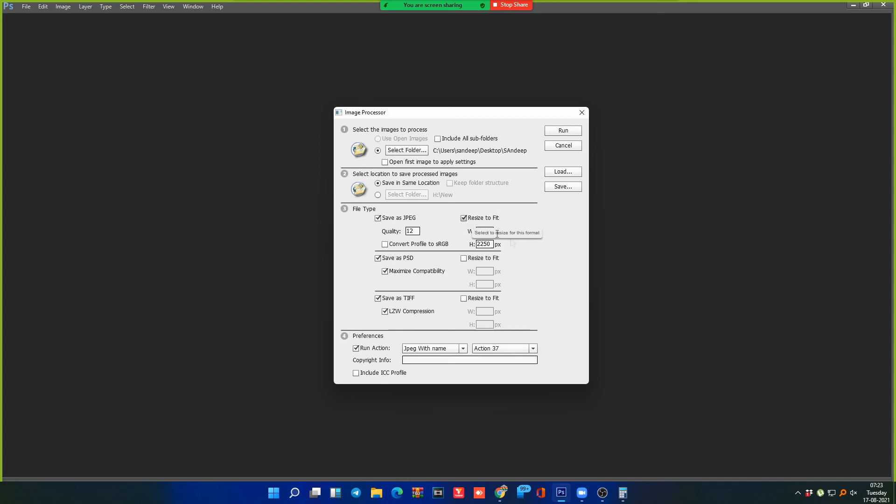
left_click_drag(490, 230, 471, 227)
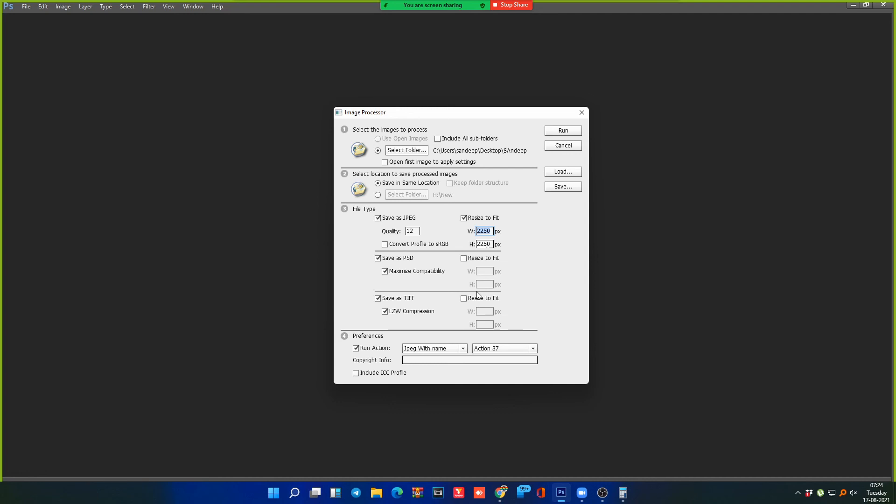
Step: Keep JPEG resized to 2250 × 2250 px, leave PSD and TIFF resizing off, and run the batch
double_click(483, 243)
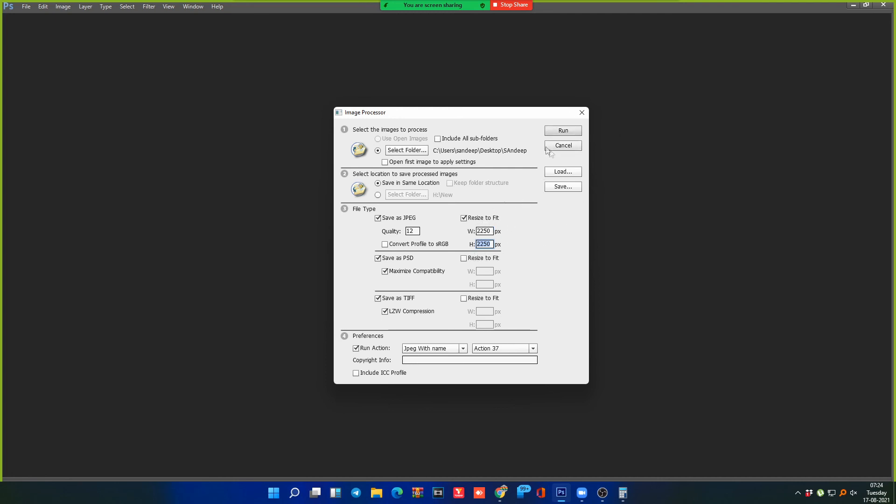
left_click(464, 258)
left_click(464, 299)
left_click(475, 258)
left_click(465, 298)
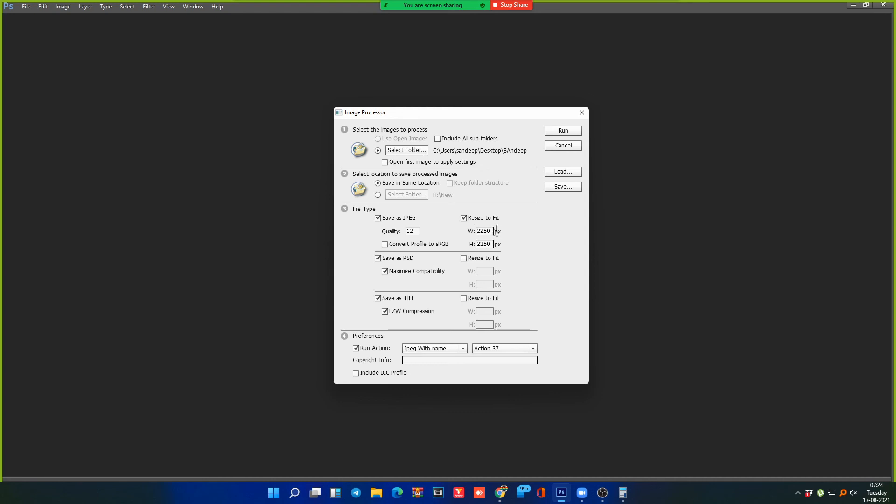
left_click(572, 131)
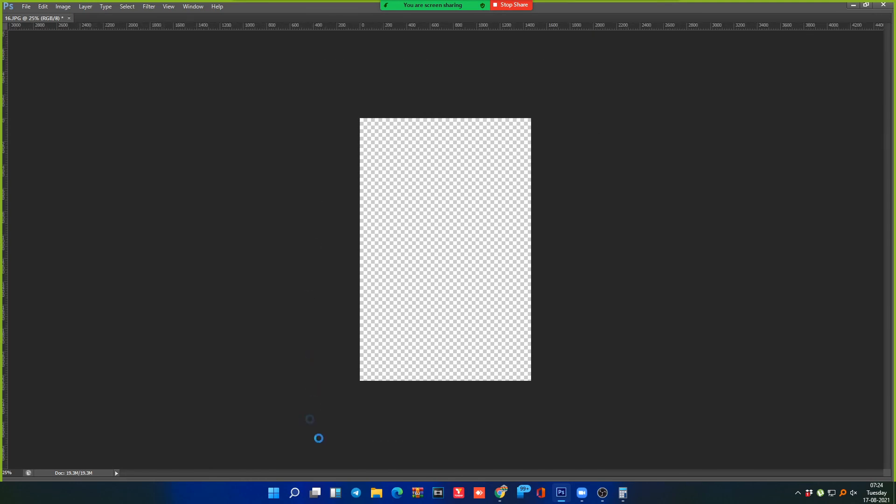
Step: Bring up File Explorer while Photoshop processes image 16
left_click(380, 493)
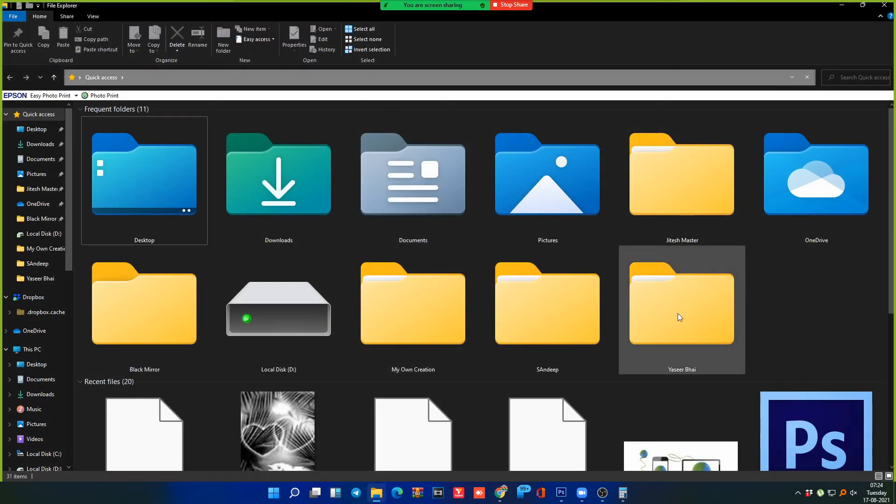
Step: Open the SAndeep folder's empty JPEG output folder in File Explorer, then return to Photoshop
double_click(553, 324)
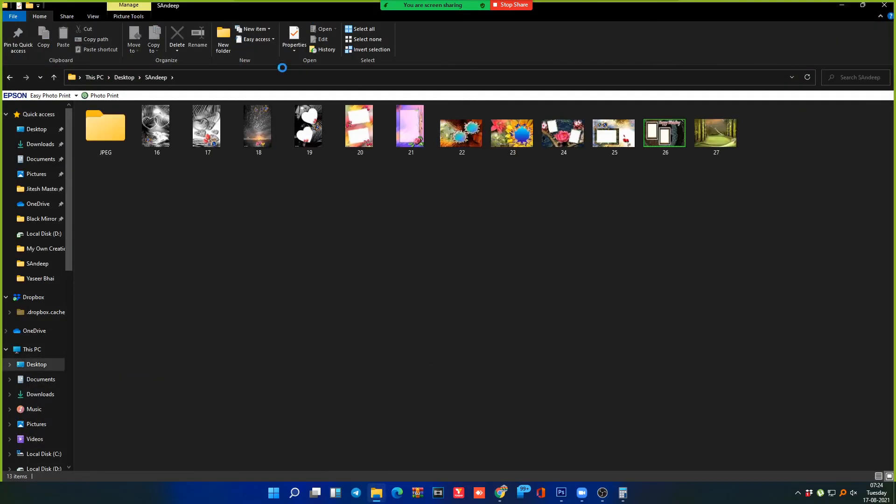
left_click(116, 143)
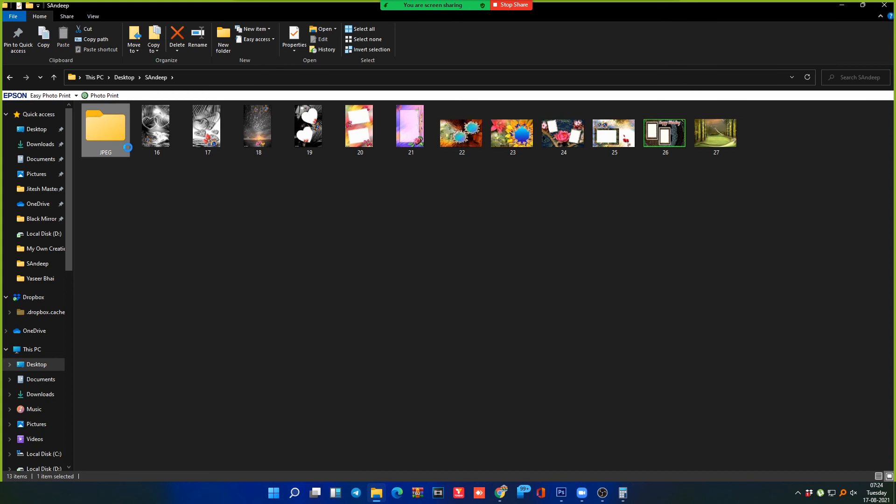
double_click(121, 142)
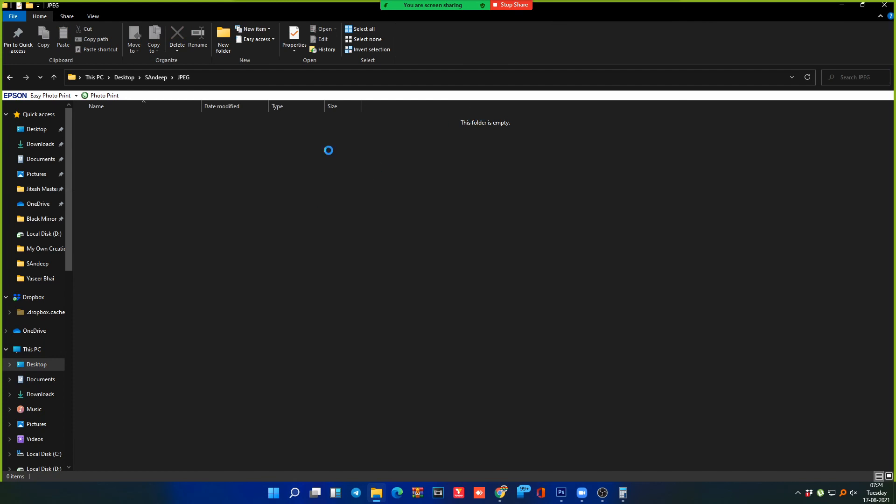
key("alt+Tab")
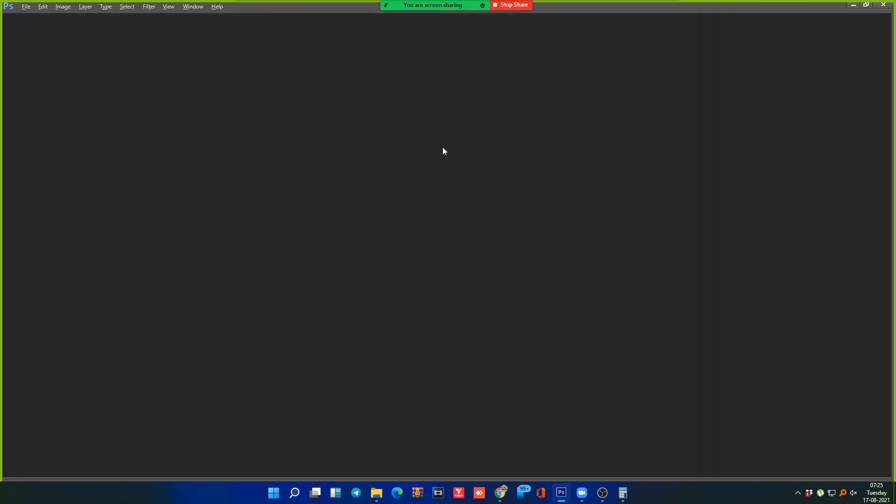
Step: Rerun the Image Processor to JPEG, PSD and TIFF with Run Action unchecked
key("alt+f")
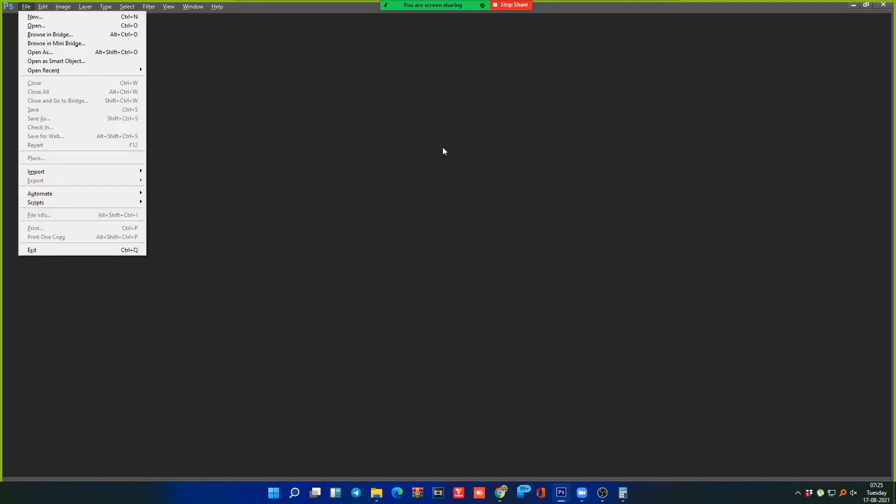
mouse_move(80, 204)
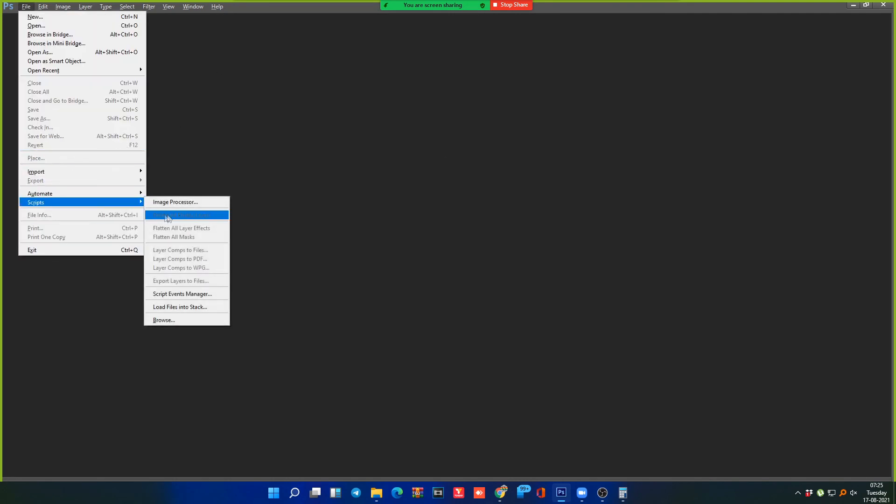
left_click(183, 204)
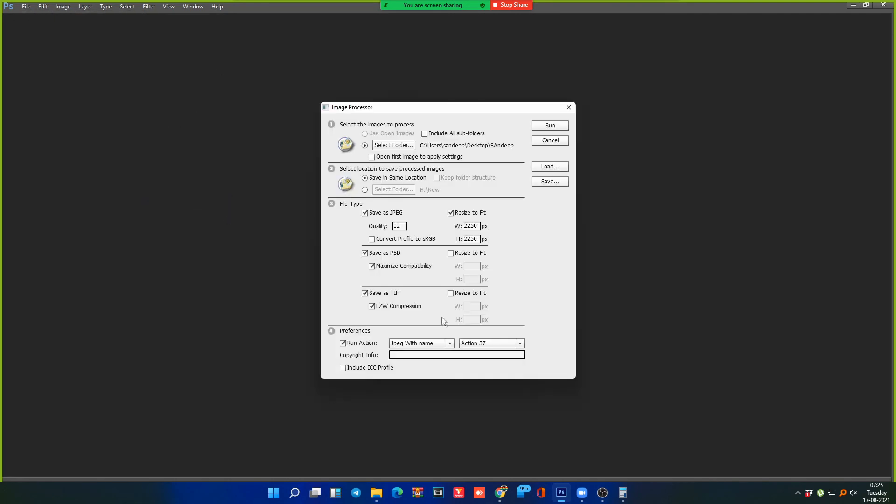
left_click(344, 344)
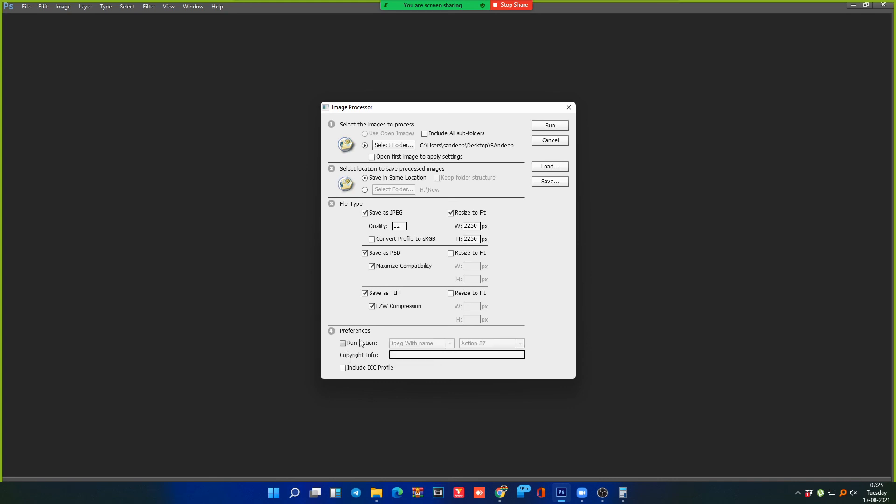
left_click(550, 126)
left_click(377, 493)
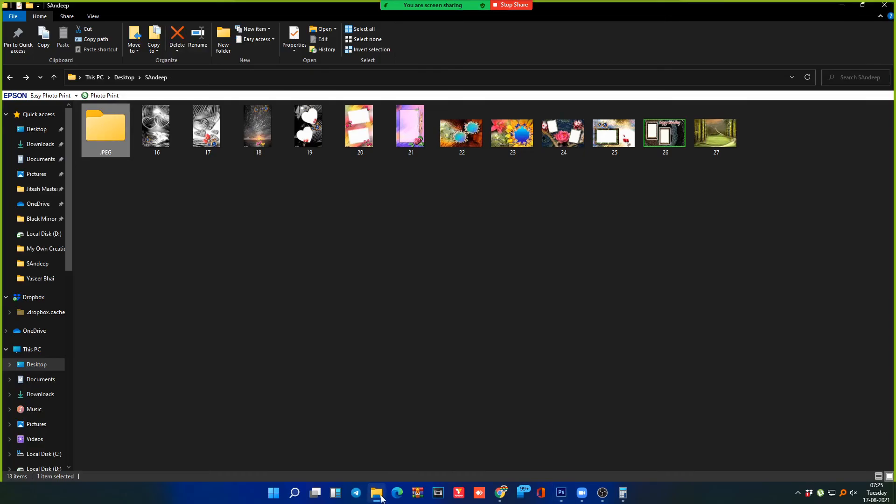
Step: Check the JPEG and PSD output folders in File Explorer, then return to Photoshop
double_click(119, 137)
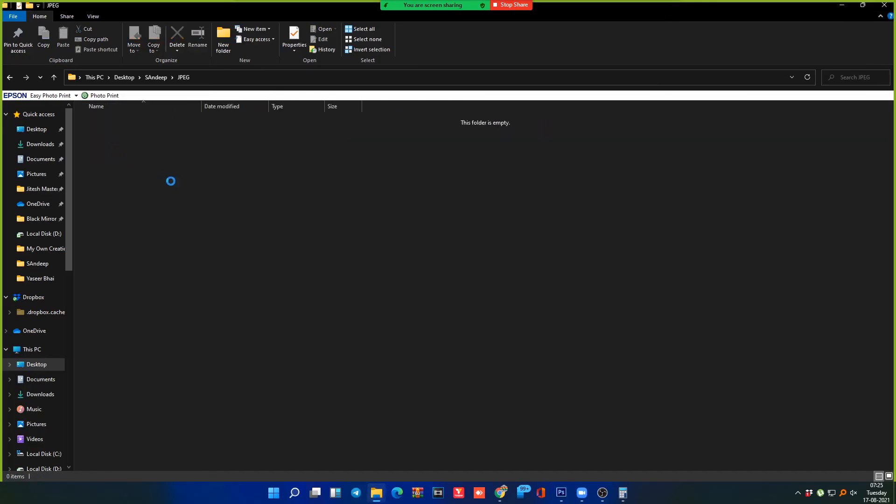
key("BackSpace")
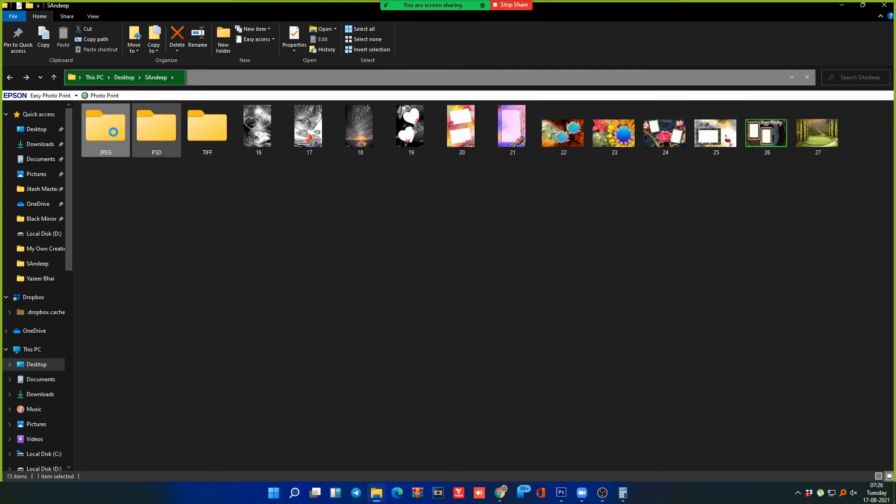
left_click(163, 140)
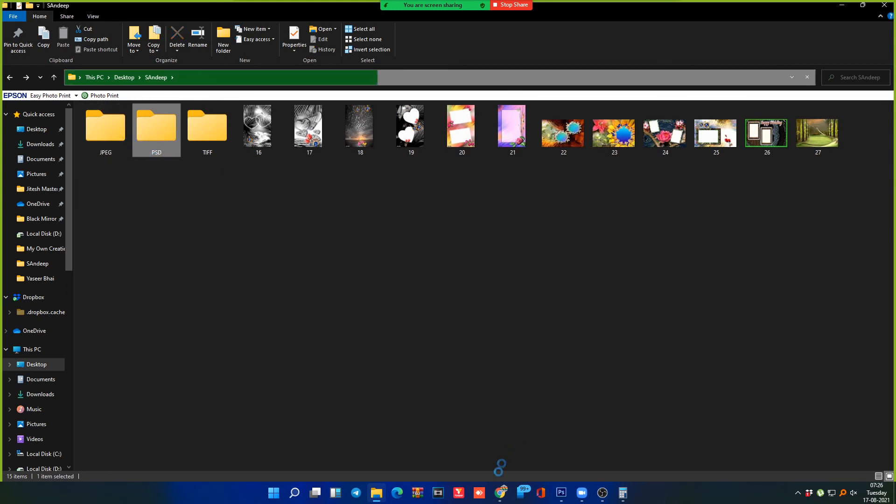
left_click(564, 496)
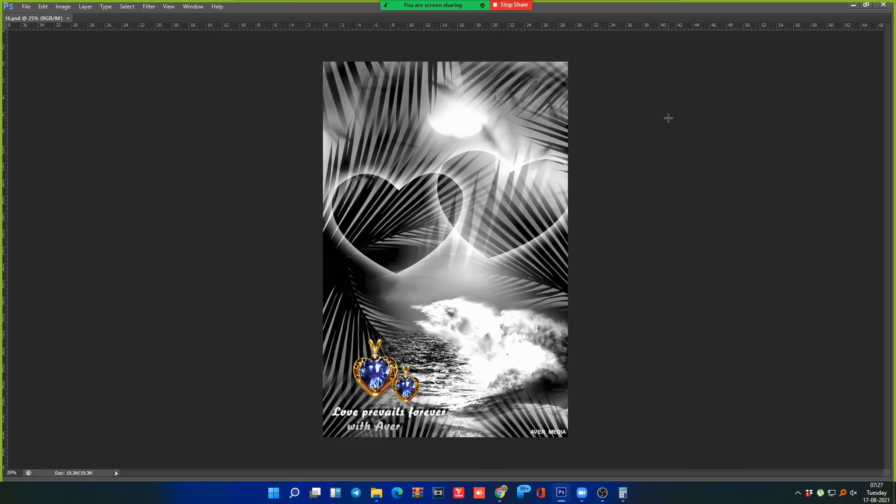
Step: Open 16.tif from the TIFF output folder and close the 16.psd document
key("ctrl+o")
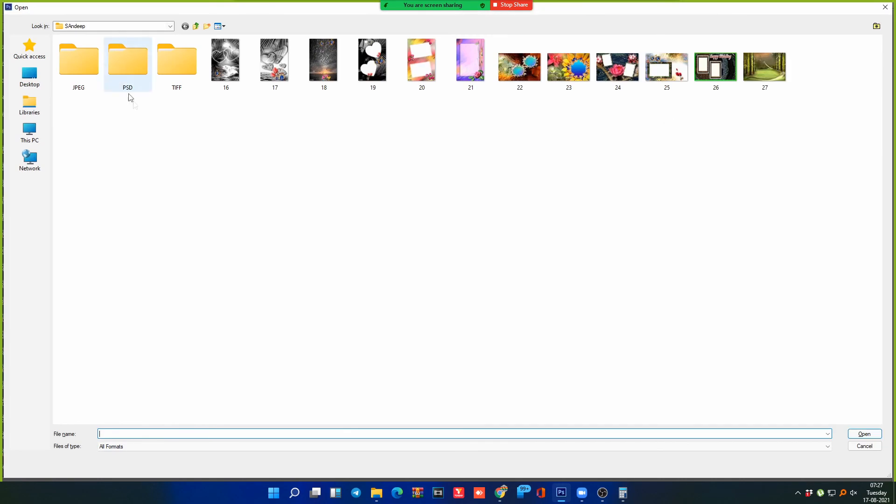
double_click(73, 44)
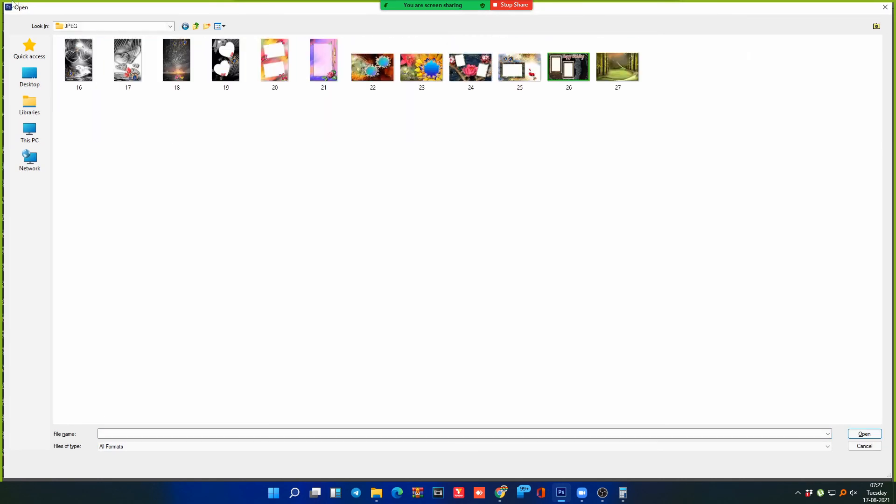
left_click(82, 59)
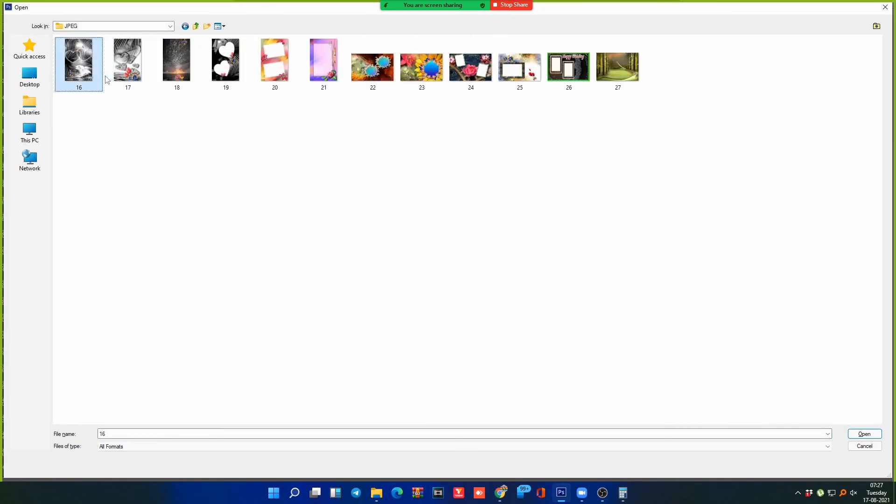
key("BackSpace")
key("Right")
key("Return")
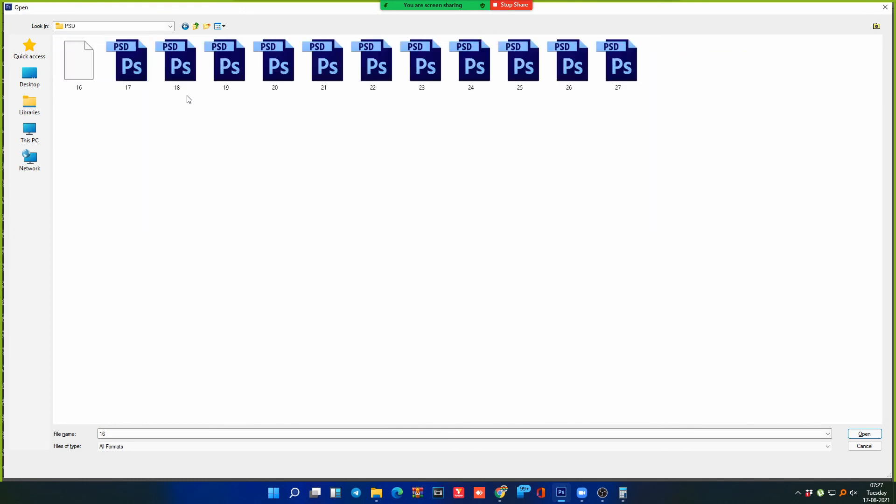
key("BackSpace")
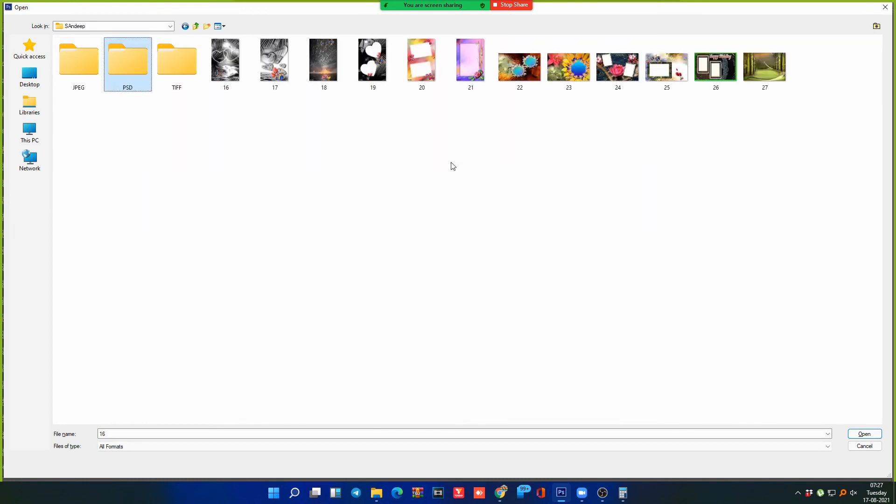
key("Right")
key("Return")
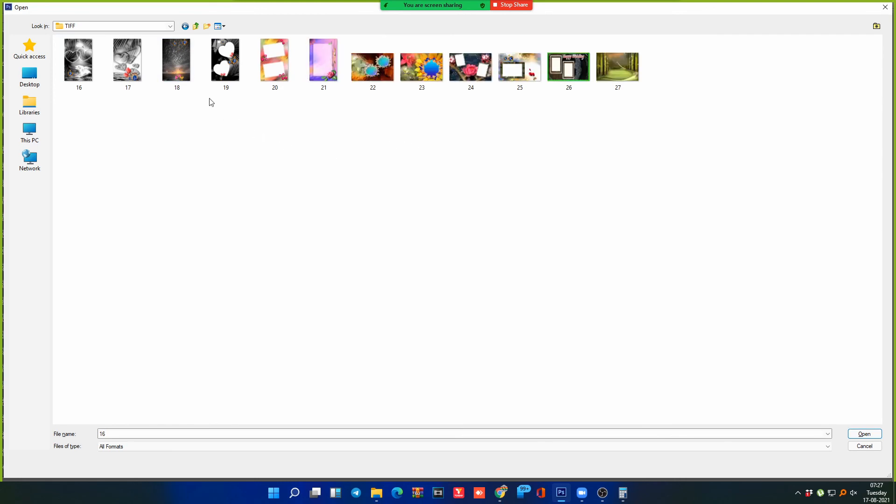
key("Right")
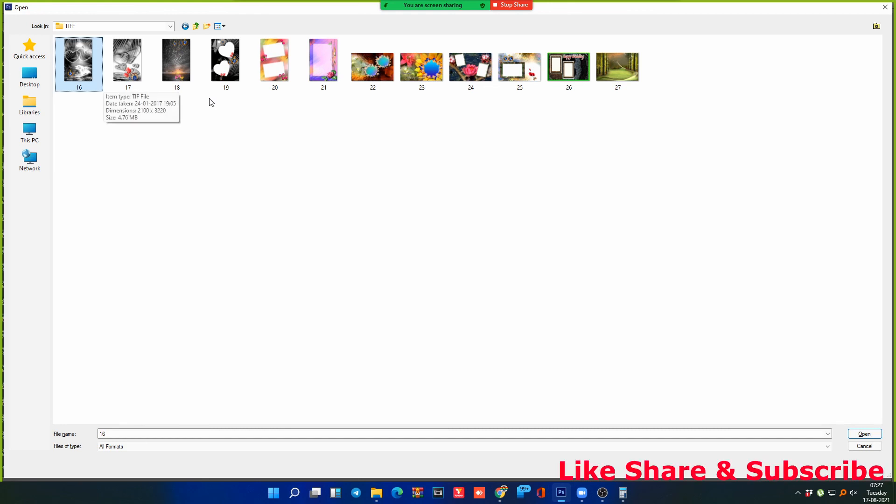
key("Return")
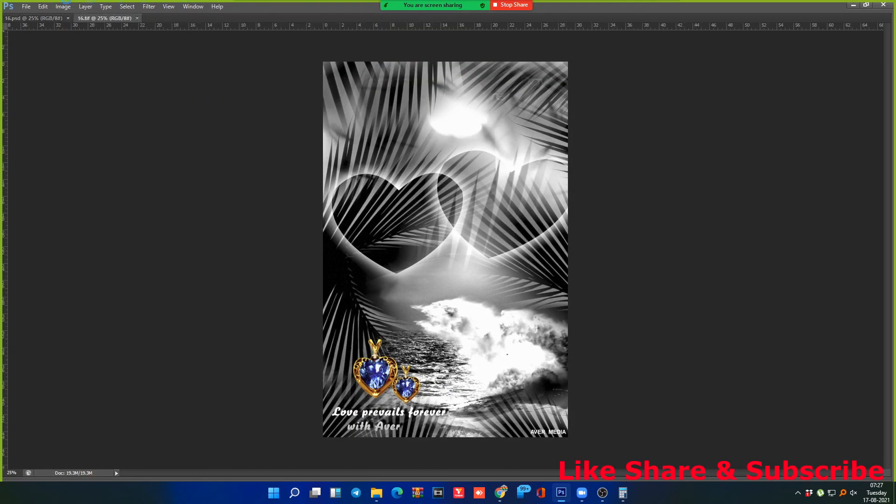
left_click(68, 19)
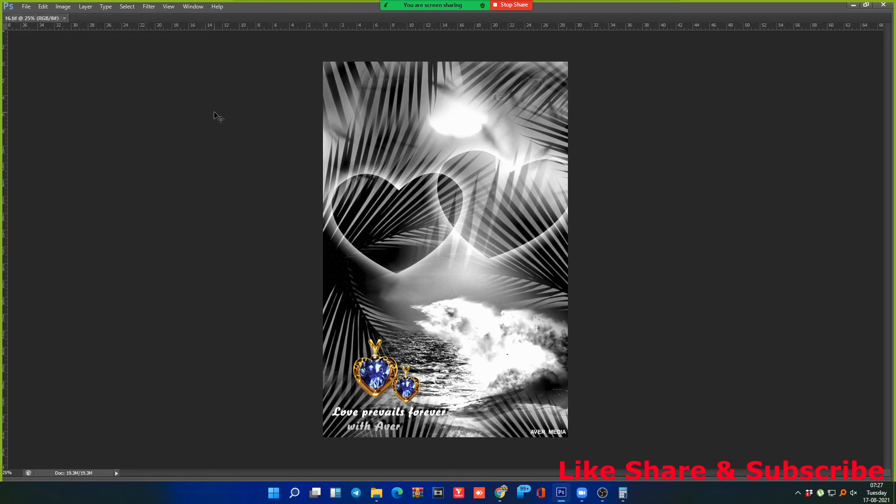
Step: Reopen 16.psd from the PSD output folder
key("ctrl+o")
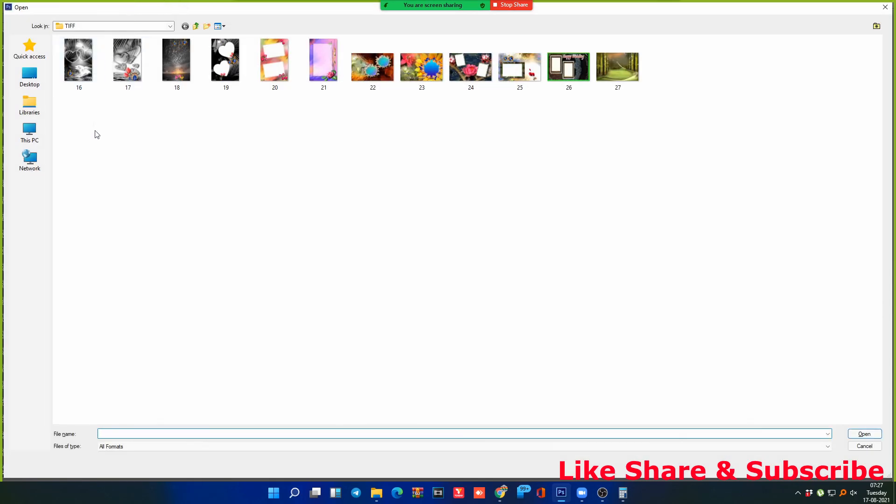
key("BackSpace")
key("Left")
key("Return")
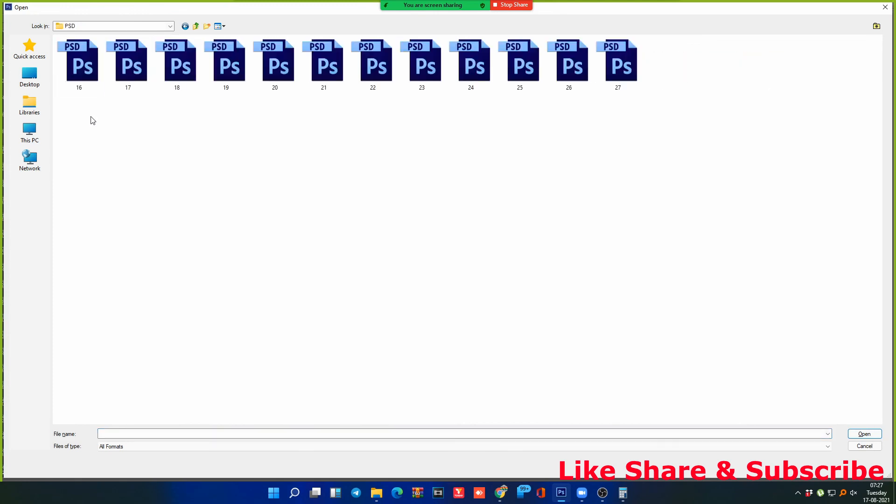
key("Return")
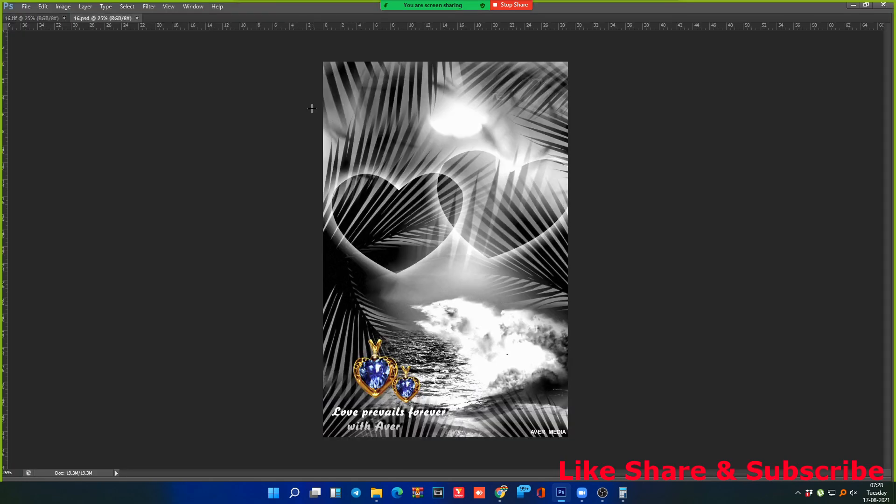
Step: Open 16.jpg from the JPEG output folder
key("ctrl+o")
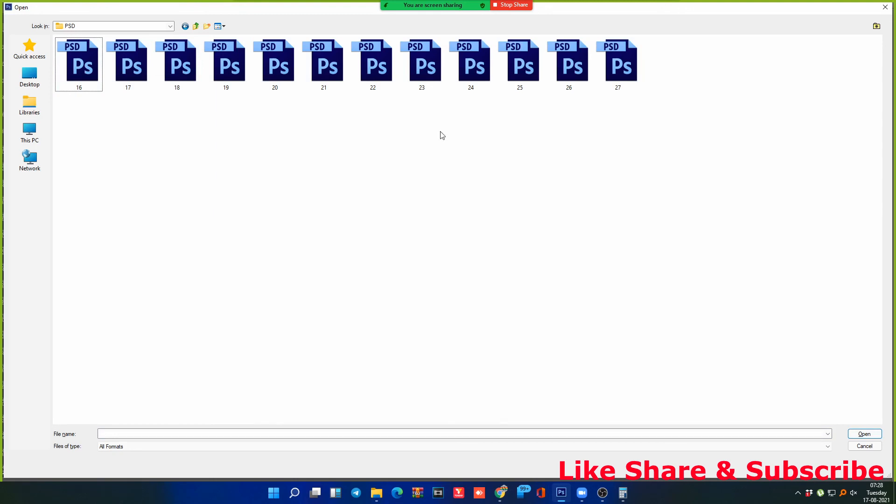
key("BackSpace")
key("Right")
key("Return")
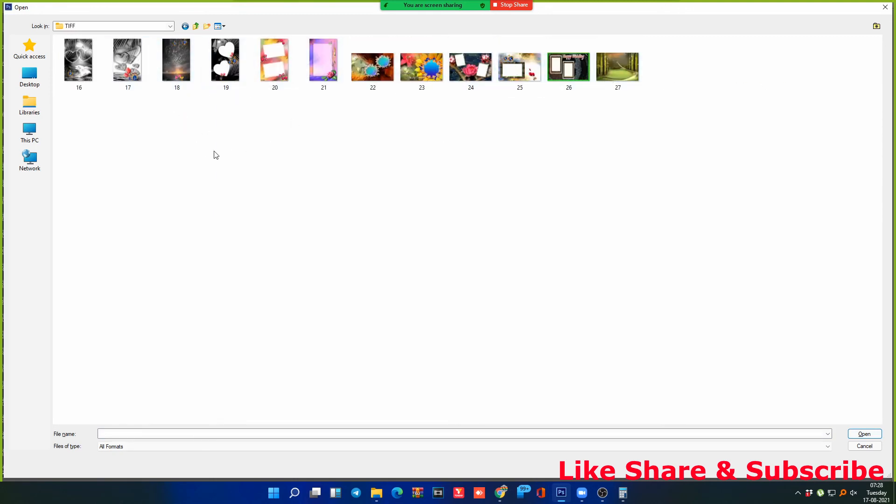
key("BackSpace")
key("Left")
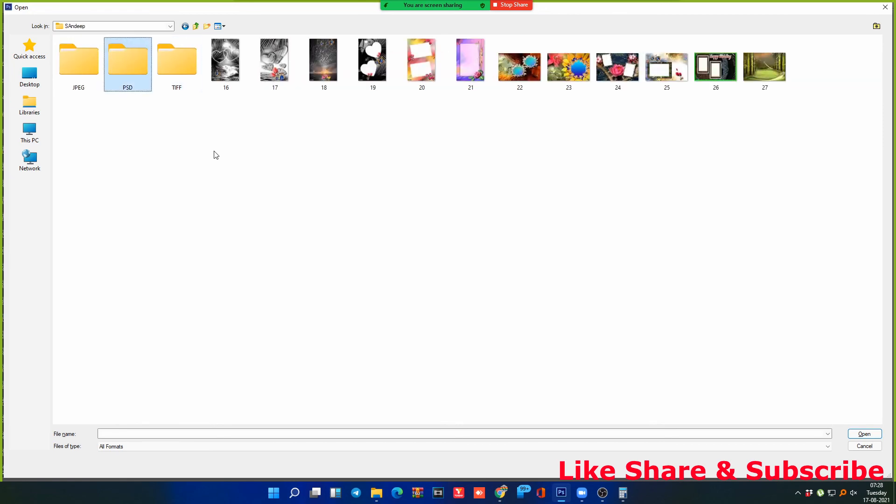
key("Left")
key("Return")
key("Right")
key("Left")
key("Return")
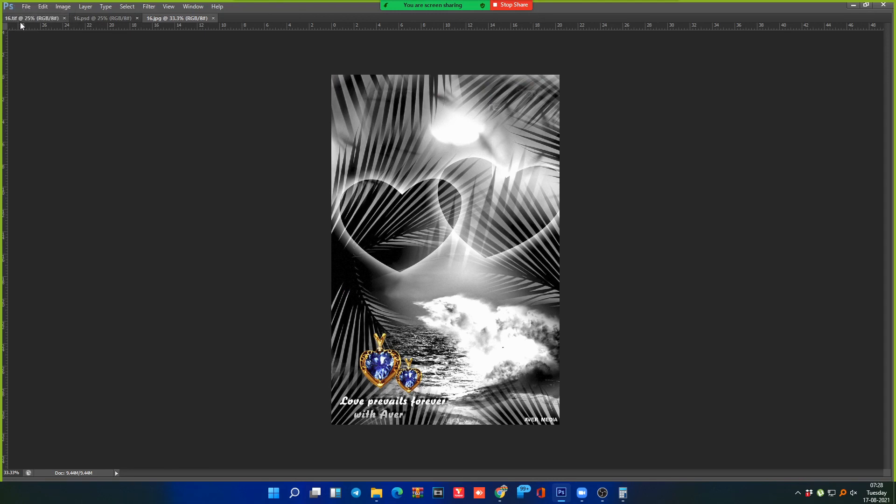
Step: Tile 16.tif, 16.psd and 16.jpg vertically side by side, with 16.tif active
left_click(84, 19)
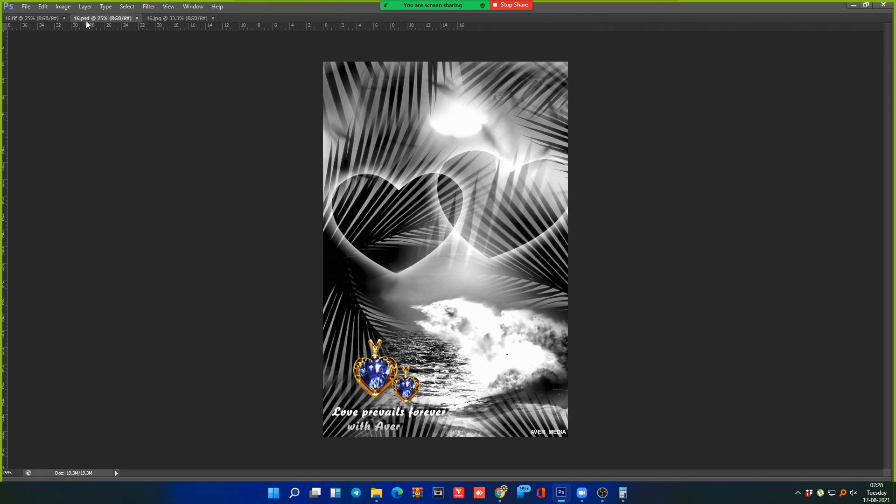
left_click(161, 21)
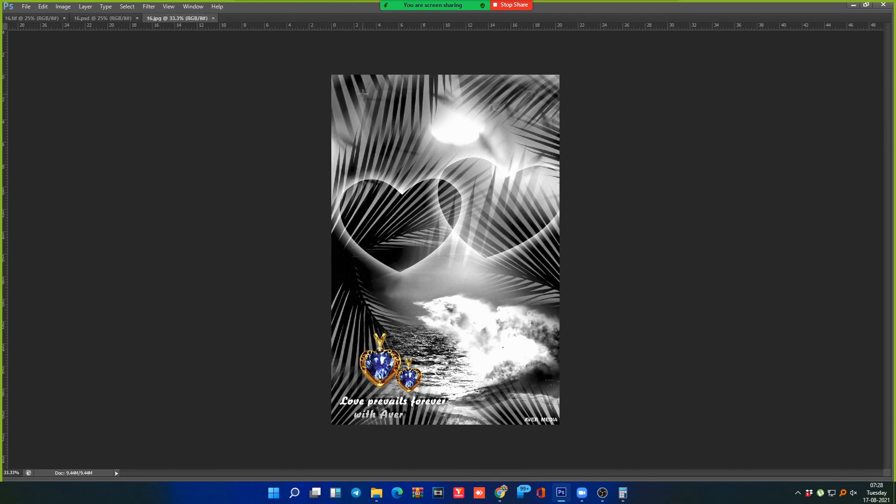
key("alt+w")
key("Down")
key("Right")
key("Down")
key("Down")
key("Down")
key("Down")
key("Up")
key("Up")
key("Up")
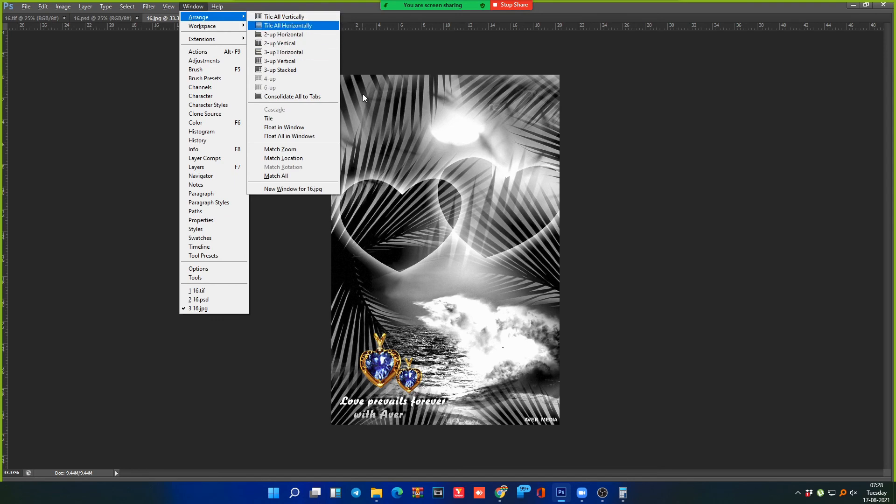
key("Up")
key("Escape")
key("Escape")
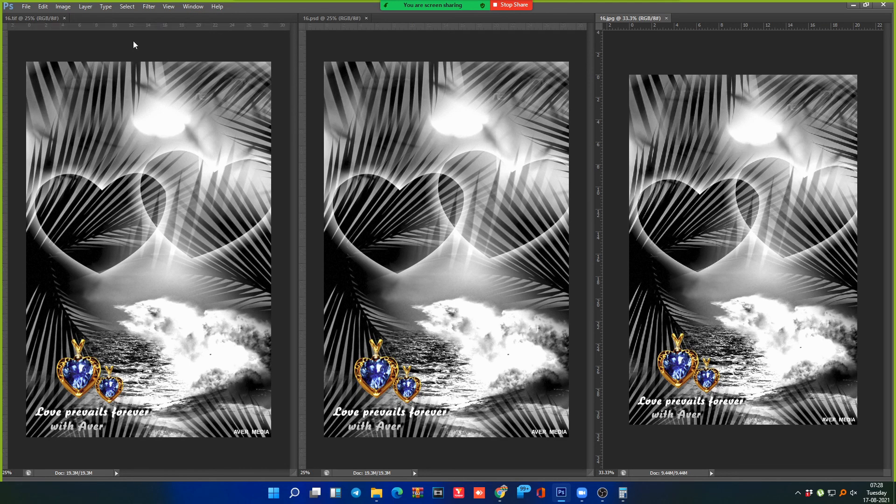
left_click(123, 20)
Step: Check 16.tif's image size and cancel without resizing
key("alt+i")
key("i")
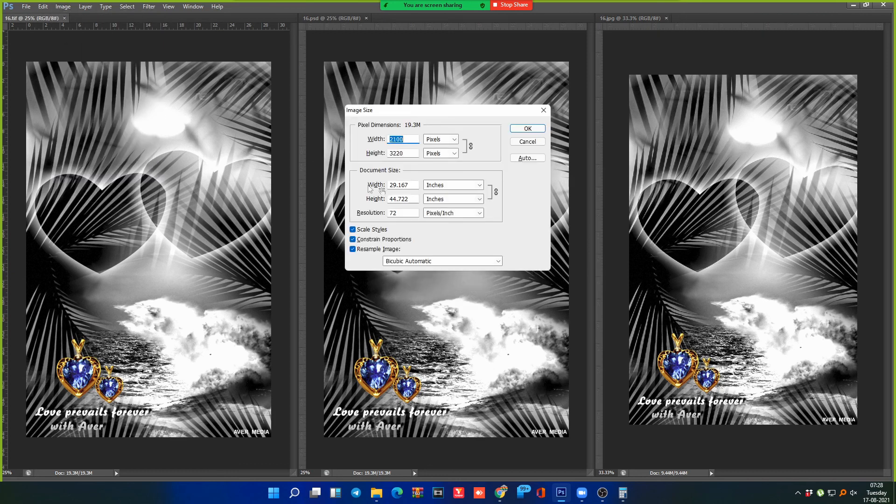
left_click(414, 185)
key("Tab")
key("Tab")
left_click(528, 142)
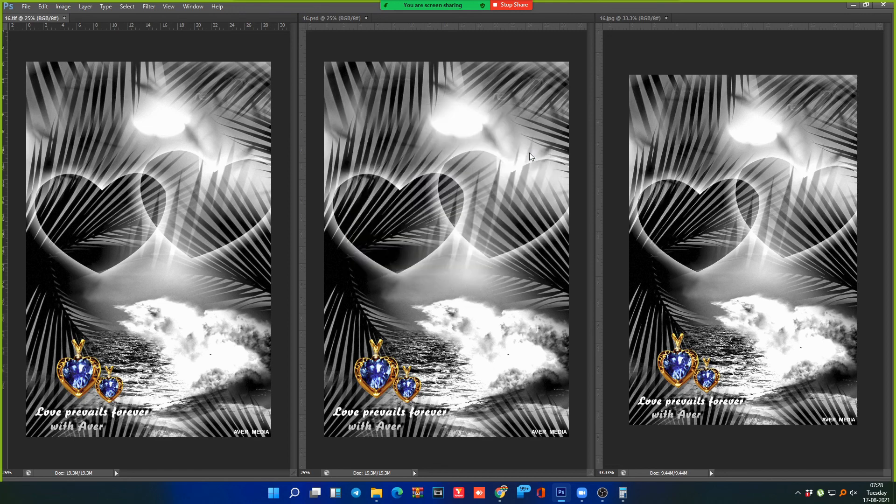
Step: Open an extra copy of 16.jpg, check its width, height and resolution, then close it
key("ctrl+o")
left_click(86, 46)
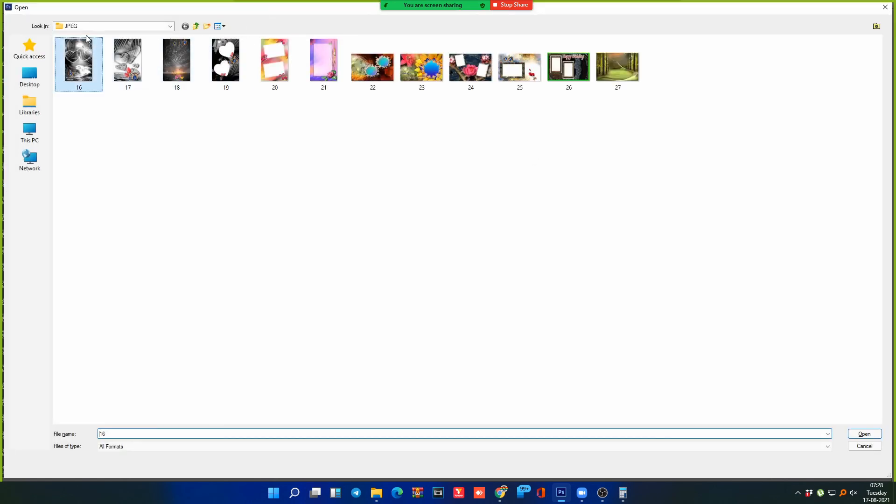
key("BackSpace")
key("Right")
key("Right")
key("Right")
key("Return")
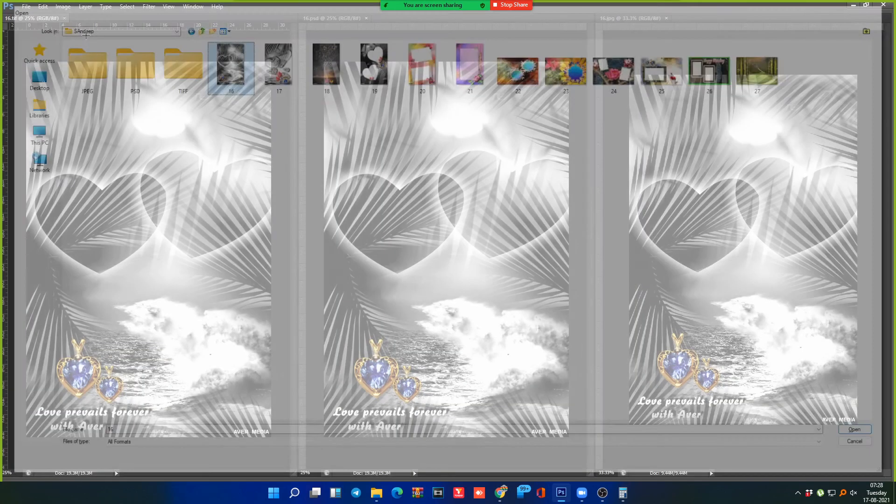
left_click(63, 6)
left_click(77, 69)
left_click(414, 188)
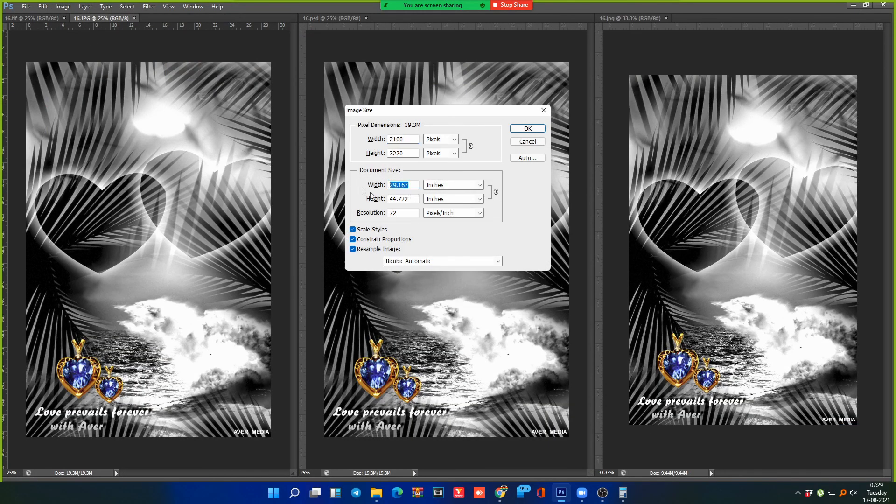
left_click(405, 198)
left_click(401, 212)
left_click(527, 141)
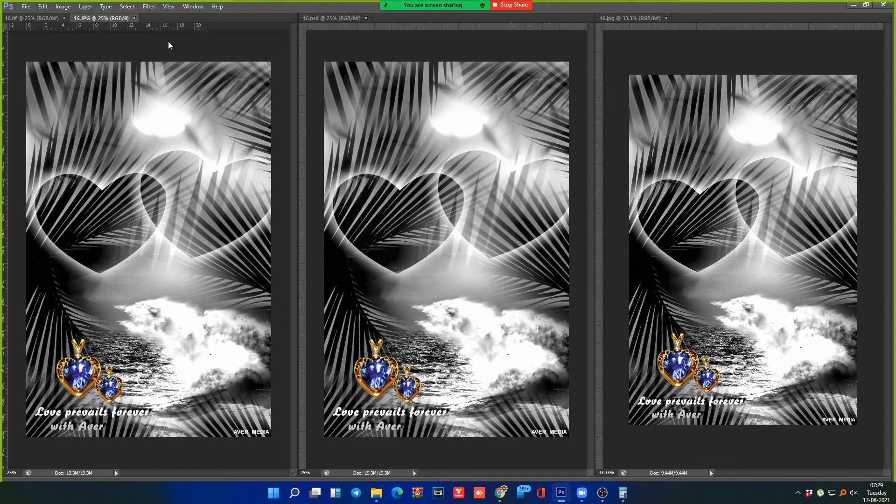
left_click(134, 18)
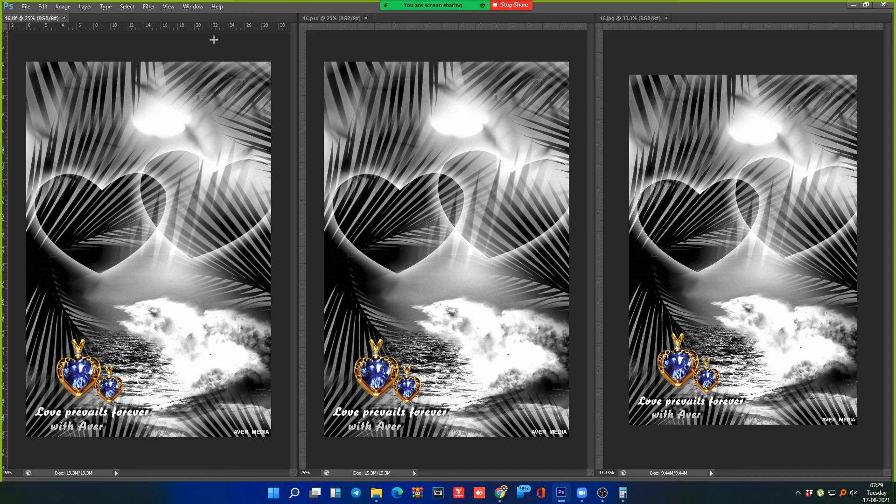
Step: Check 16.psd's image size (2100 × 3220) and cancel without resizing
key("alt+i")
key("Escape")
left_click(327, 53)
key("alt+i")
key("i")
left_click(409, 185)
key("Tab")
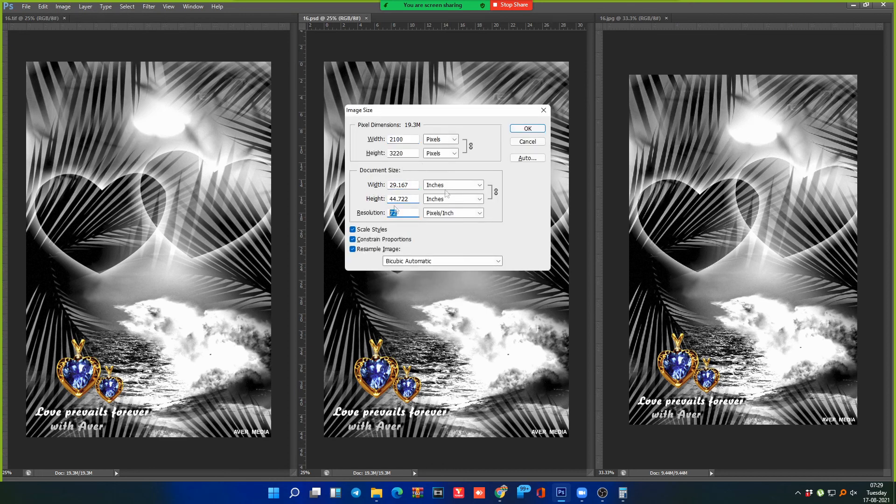
left_click(527, 142)
Step: Check 16.jpg's image size: 2250 px tall, 72 resolution, 20.375 in wide; cancel
left_click(670, 45)
key("alt+i")
key("i")
key("Tab")
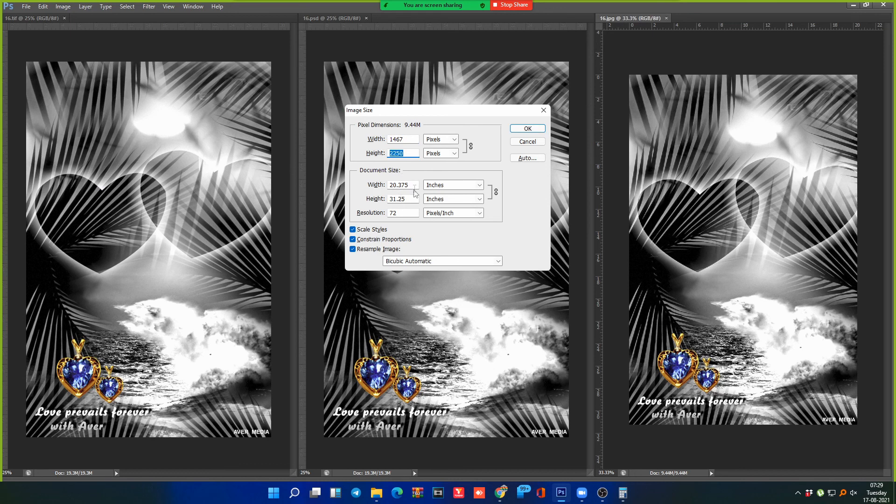
key("Tab")
key("Tab")
key("Tab")
left_click(415, 187)
left_click(527, 141)
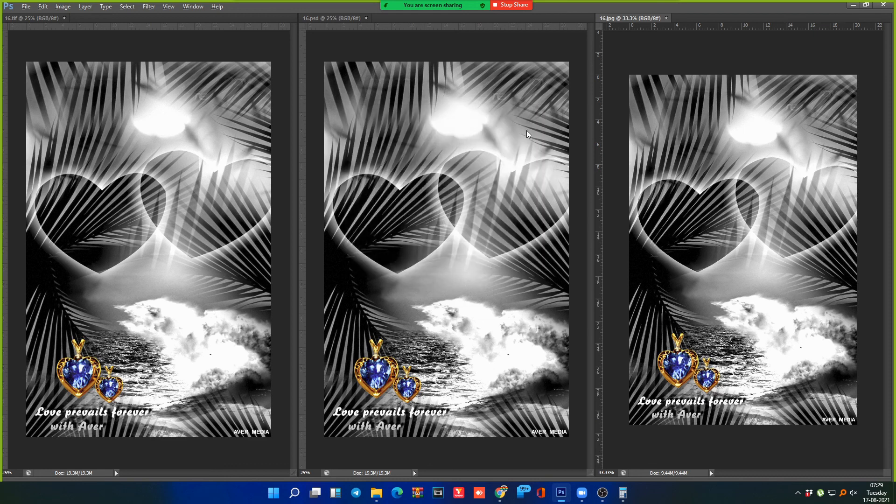
Step: Launch the Image Processor script from File > Scripts
key("alt+f")
key("Down")
key("Down")
key("Down")
key("Down")
key("Down")
key("Down")
key("Down")
key("Down")
key("Down")
key("Down")
key("Down")
key("Down")
key("Down")
key("Down")
key("Down")
key("Down")
key("Down")
key("Down")
key("Down")
key("Down")
key("Right")
key("Return")
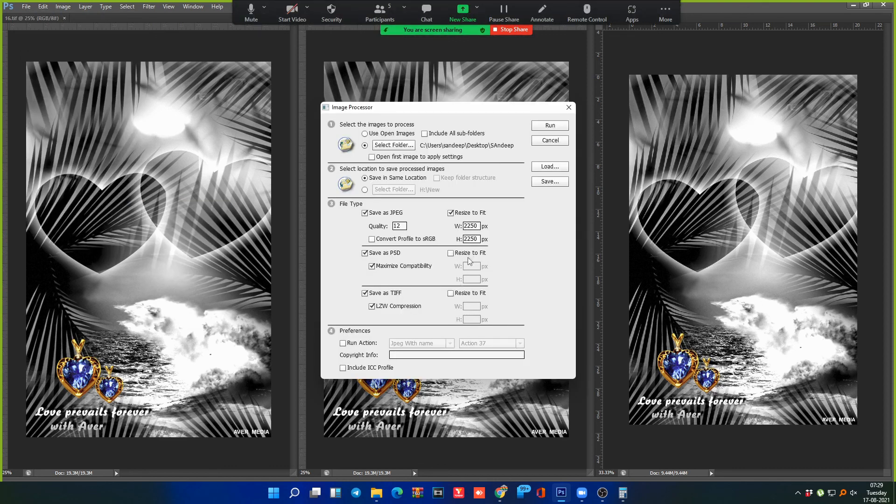
Step: Review the Image Processor's 2250 px Resize to Fit values, then cancel it unrun
left_click_drag(500, 110, 541, 140)
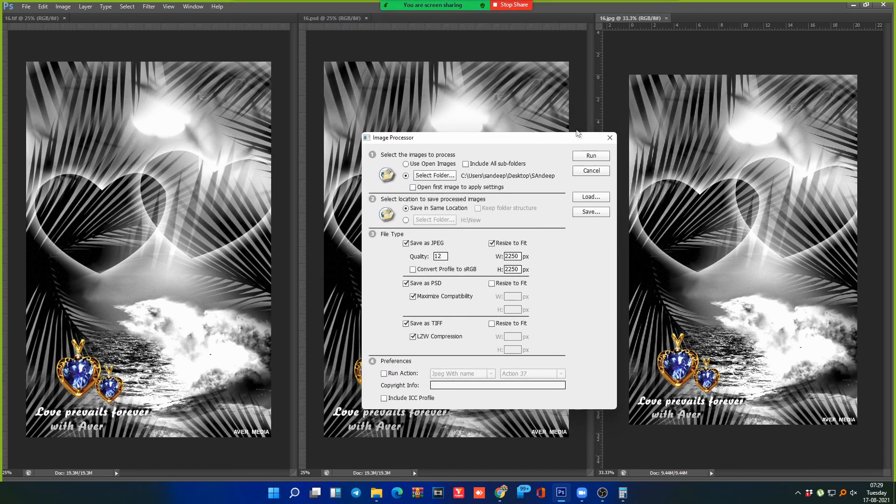
left_click_drag(519, 258, 469, 259)
left_click(685, 51)
left_click(609, 138)
key("alt+i")
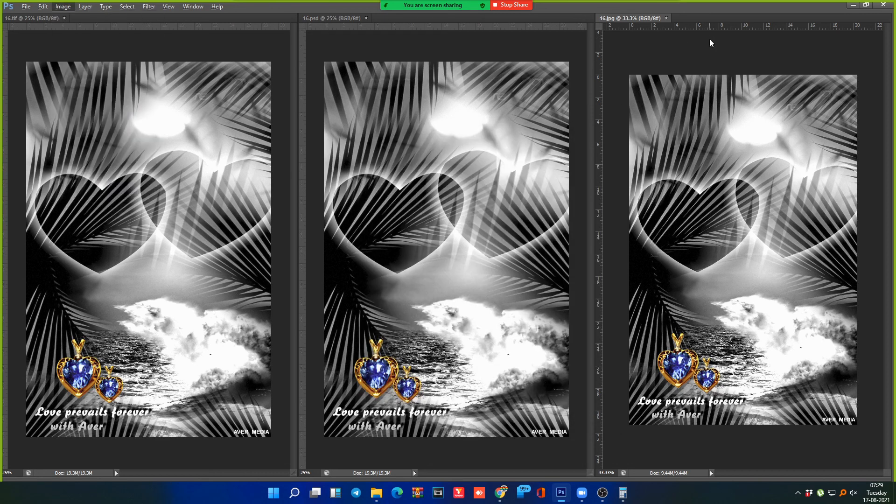
Step: Inspect 16.jpg's Image Size (1467 px wide, 2250 px high) and cancel without resizing
key("i")
key("Tab")
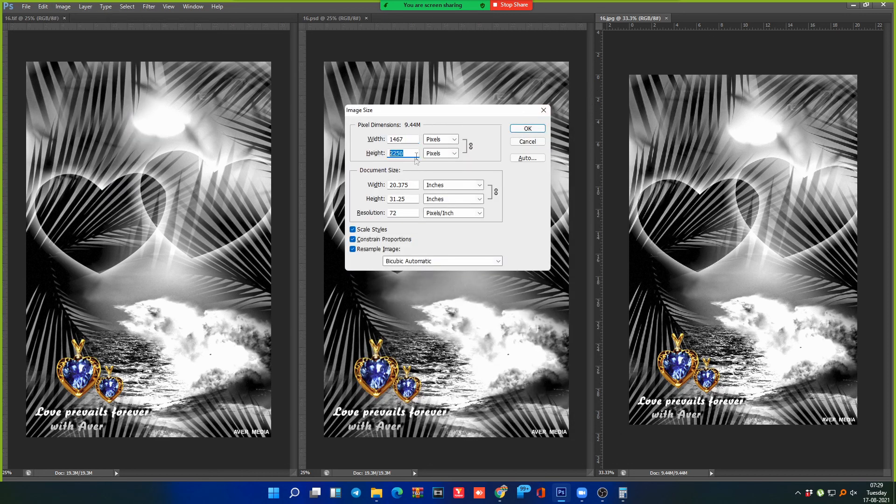
double_click(408, 139)
left_click_drag(438, 110, 407, 74)
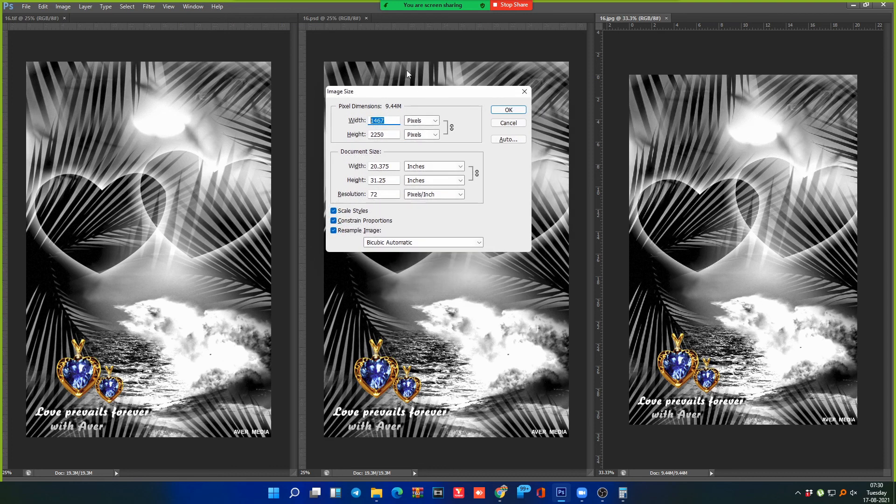
left_click_drag(396, 99, 456, 102)
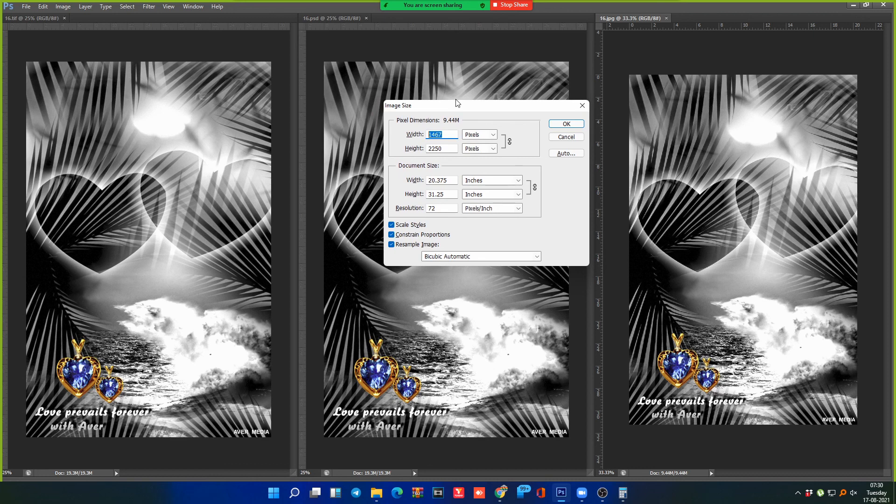
left_click_drag(533, 110, 520, 109)
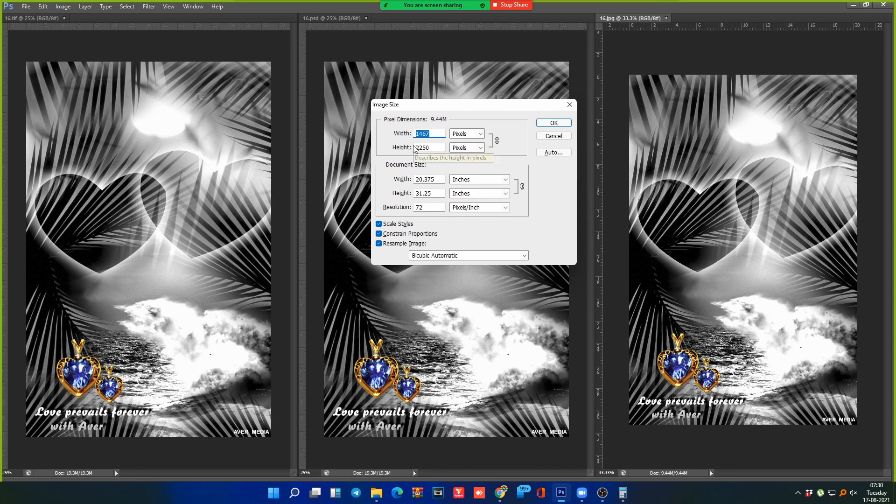
left_click(713, 58)
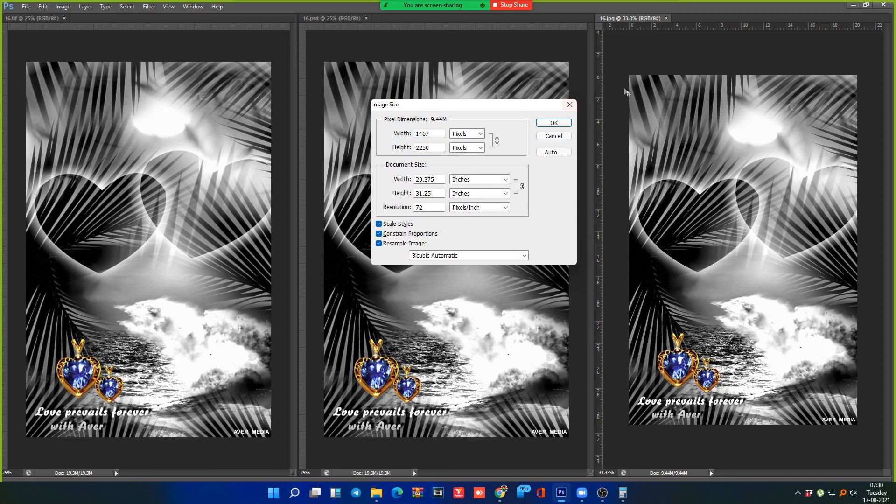
left_click(554, 136)
Step: Resize 16.jpg unconstrained with height 20.375 inches, making it 1467 × 1467 px
left_click_drag(630, 69, 866, 465)
mouse_move(893, 472)
key("Tab")
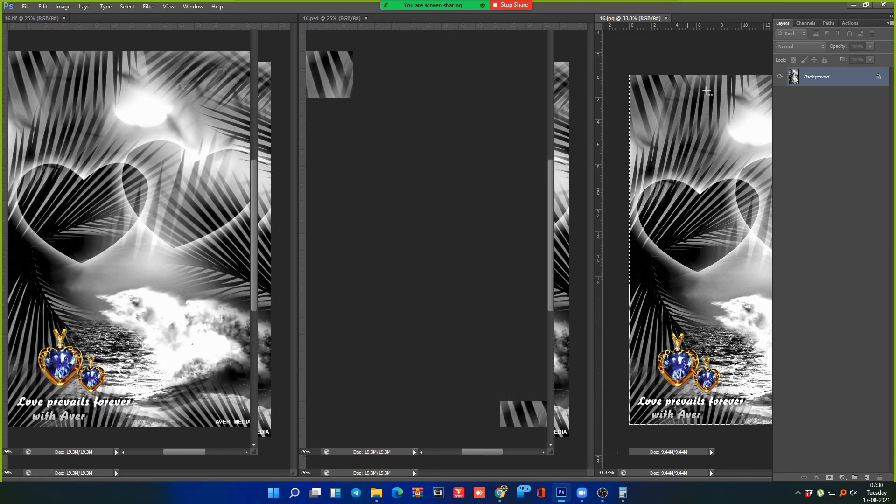
key("ctrl+alt+i")
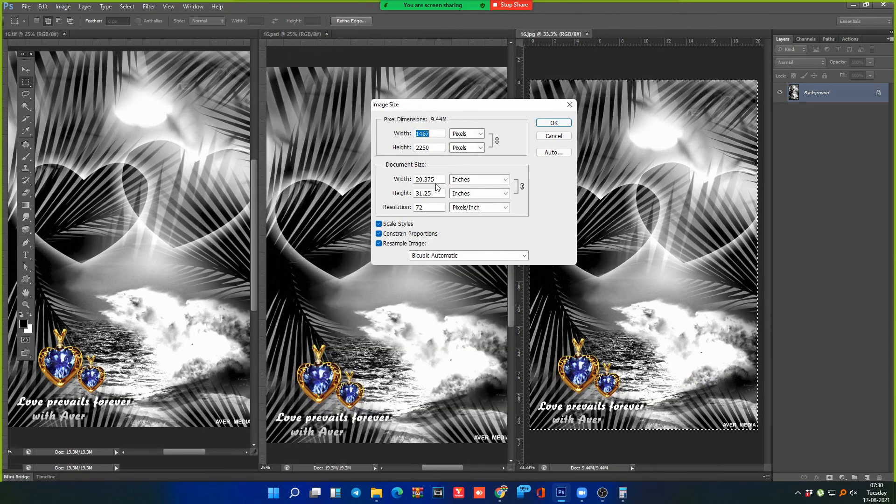
left_click(433, 181)
left_click(379, 233)
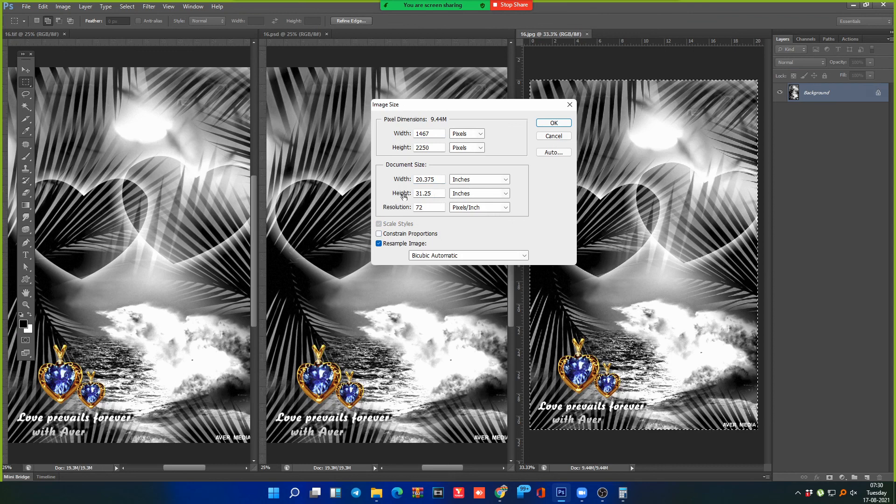
double_click(427, 193)
type("20.375")
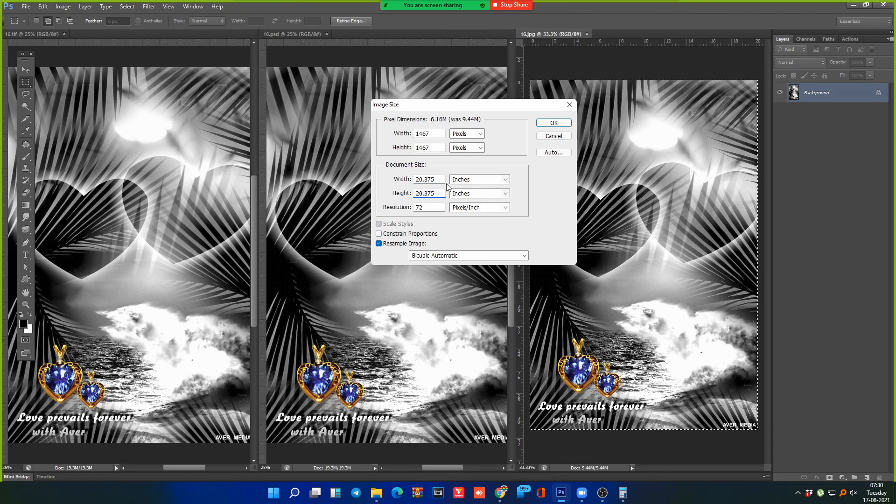
left_click(554, 123)
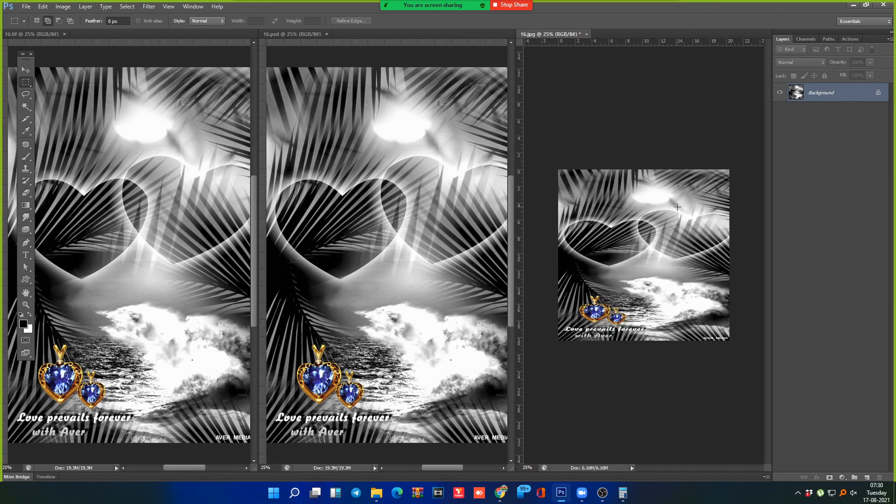
Step: Undo the square resize and confirm the restored 1467 × 2250 px image size
key("ctrl+z")
key("alt+i")
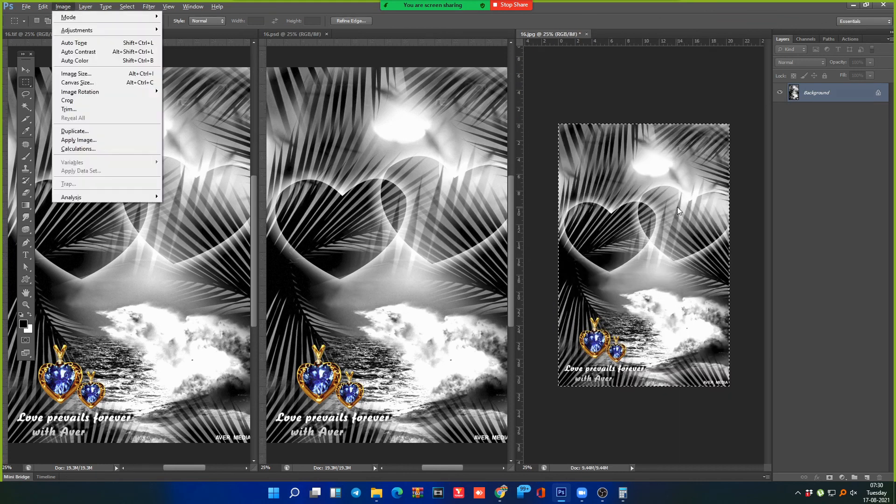
key("i")
key("Tab")
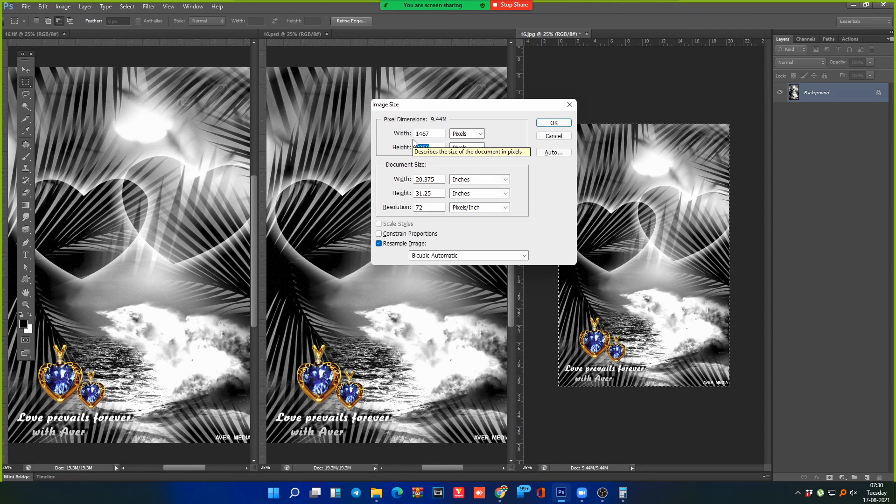
left_click_drag(533, 103, 439, 110)
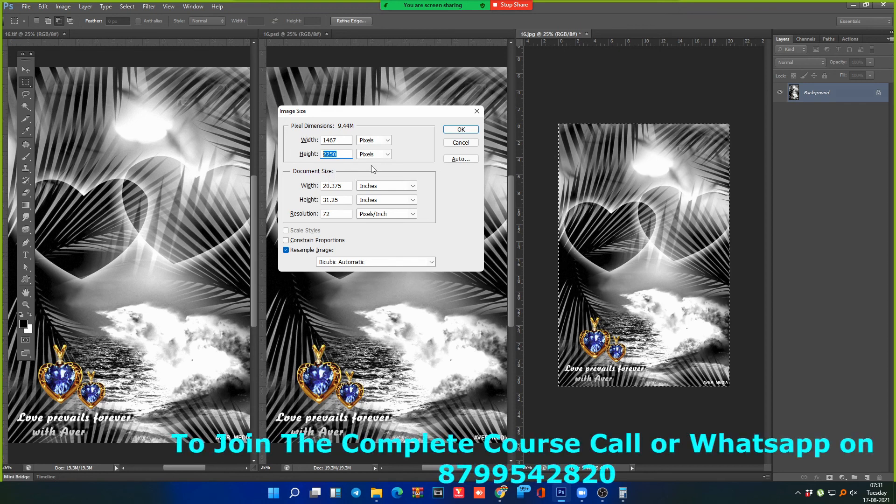
key("Escape")
Step: Rotate 16.jpg 90° counter-clockwise and zoom out to fit the landscape image
key("alt+i")
key("g")
key("Down")
key("Down")
key("Return")
key("ctrl+minus")
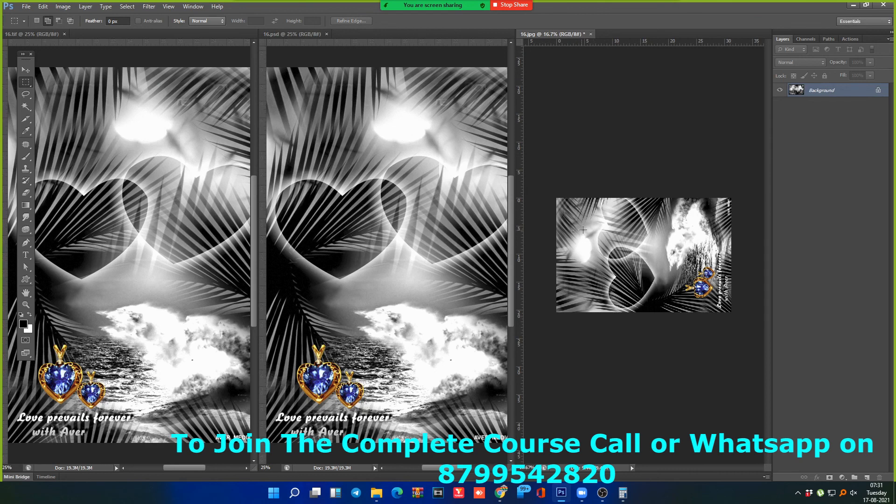
Step: Draw rectangular marquee selections along the top and left edges of 16.jpg
left_click_drag(552, 192, 784, 249)
left_click(618, 246)
left_click_drag(715, 221, 746, 218)
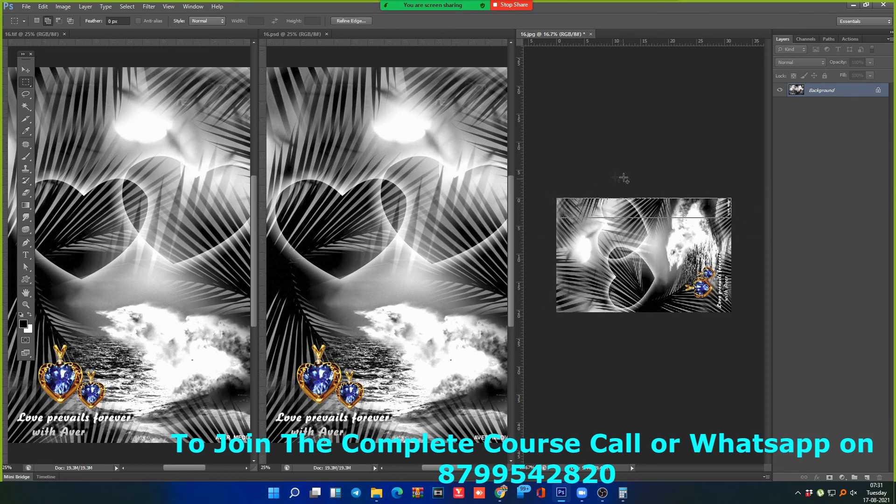
left_click_drag(655, 223, 755, 240)
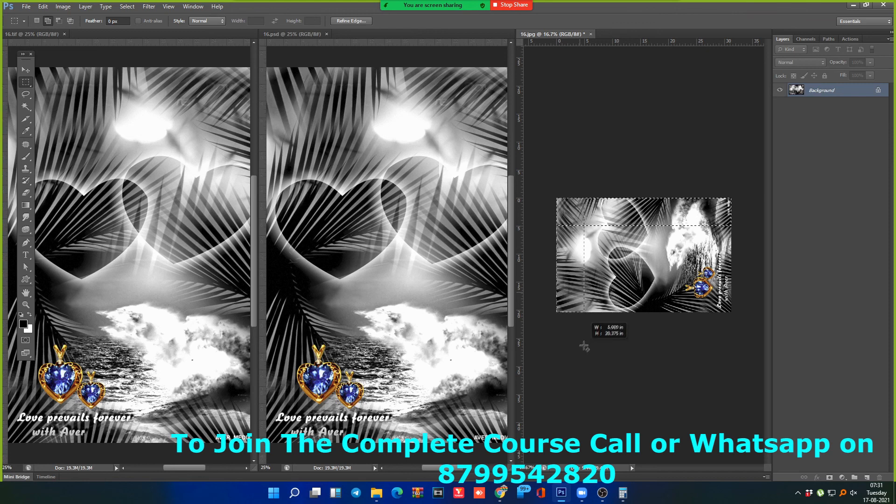
left_click_drag(560, 353, 543, 359)
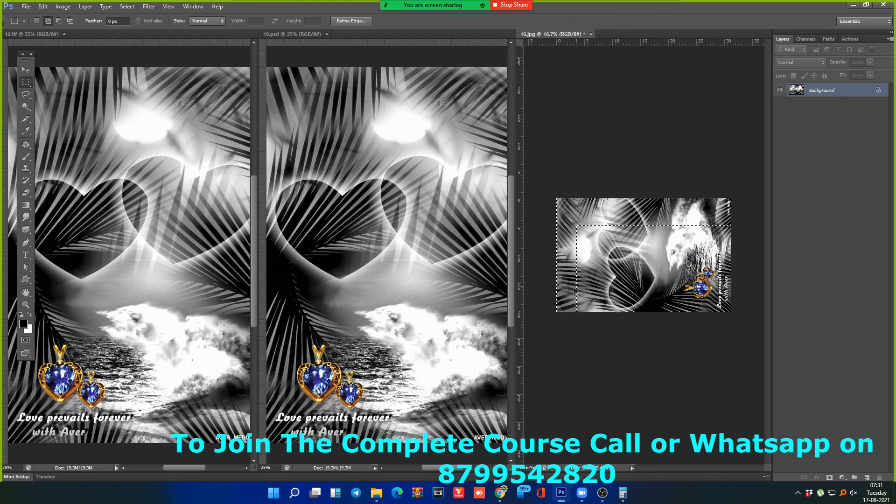
Step: Undo back to the upright, unselected 16.jpg and zoom it to 33.3%
key("ctrl+z")
key("ctrl+alt+z")
key("ctrl+alt+z")
key("ctrl+alt+z")
key("ctrl+alt+z")
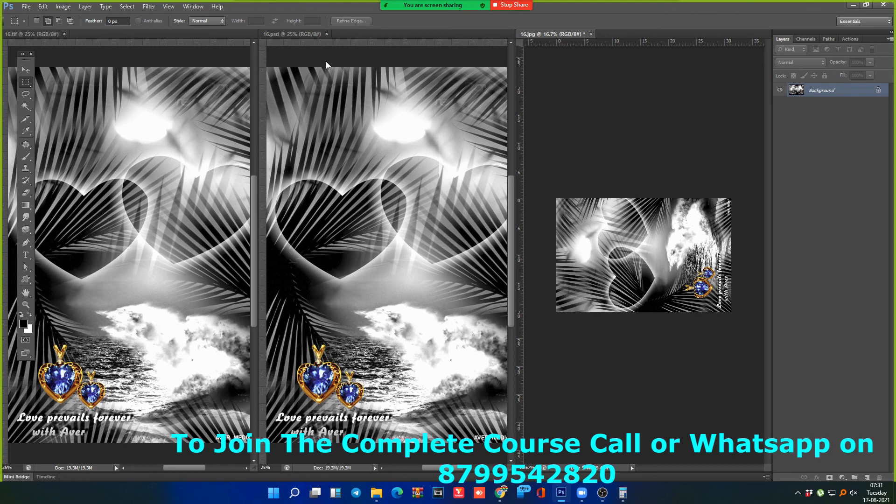
key("ctrl+alt+z")
left_click_drag(583, 118, 589, 107)
key("Return")
key("ctrl+plus")
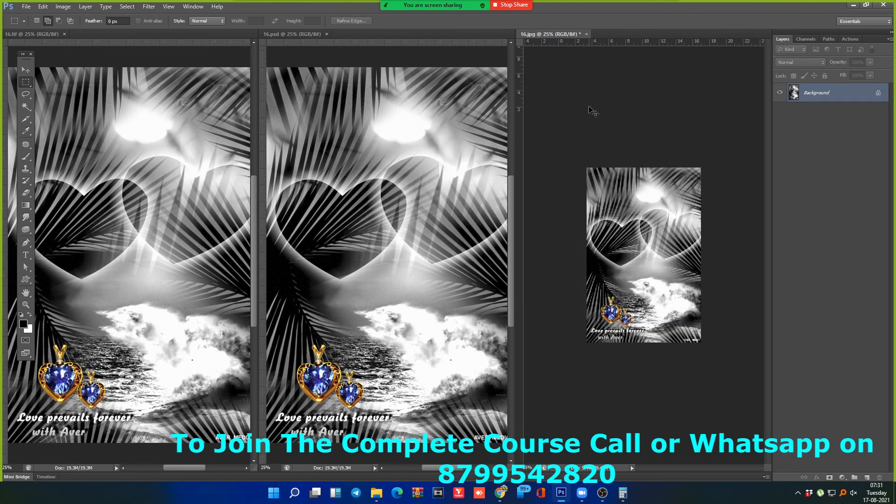
key("ctrl+plus")
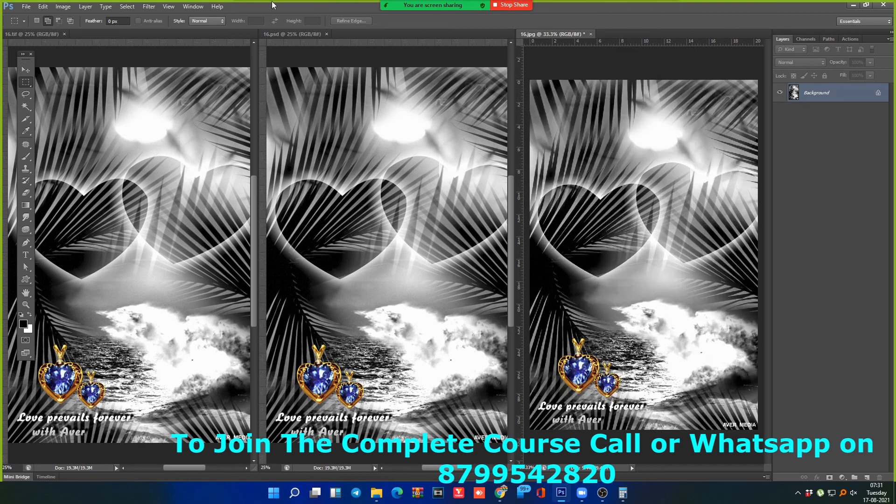
Step: Tile the three images horizontally and zoom 16.jpg out to 25%
left_click(193, 6)
mouse_move(201, 17)
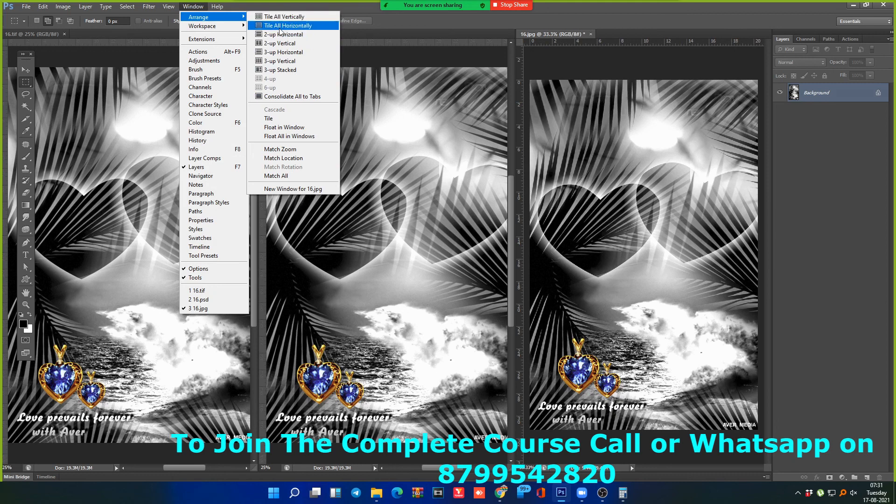
left_click(281, 26)
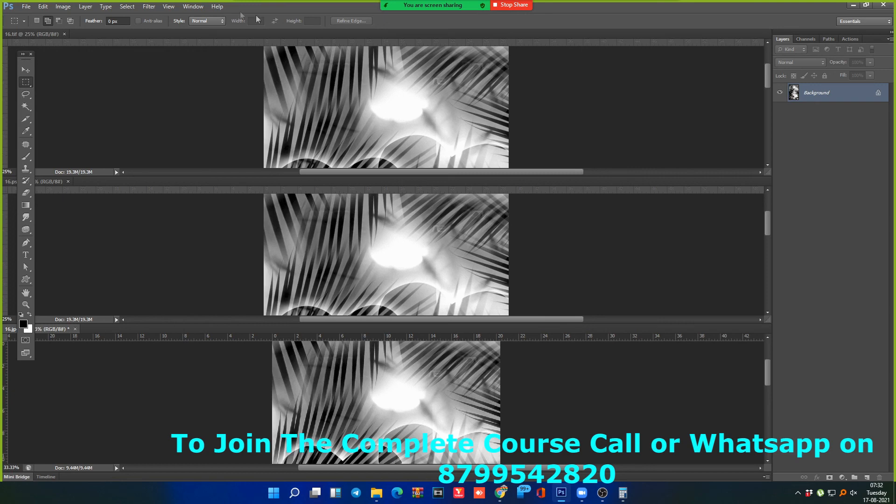
left_click(193, 7)
left_click(259, 22)
key("ctrl+minus")
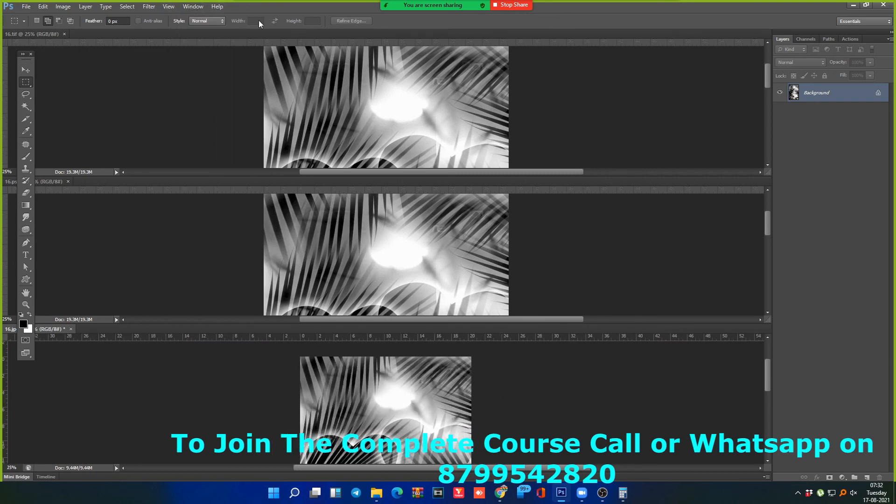
left_click(26, 7)
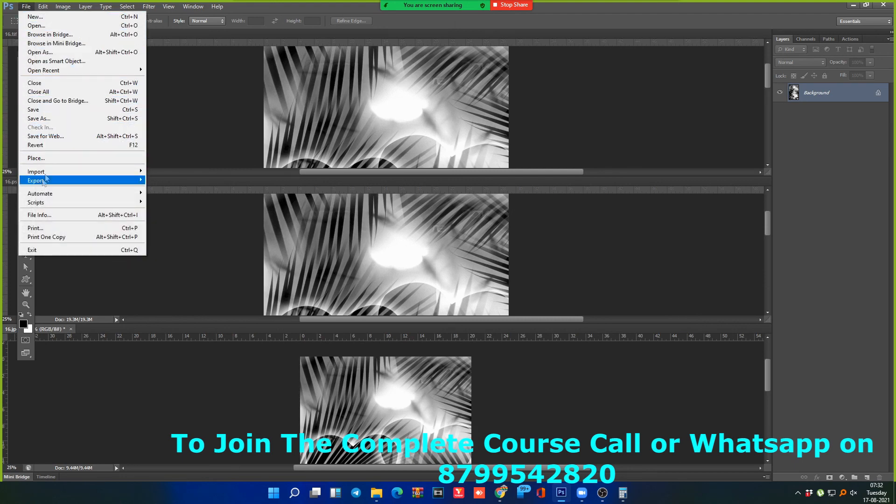
Step: Float 16.tif as its own separate window, then glance through the File menu
left_click_drag(223, 35, 225, 36)
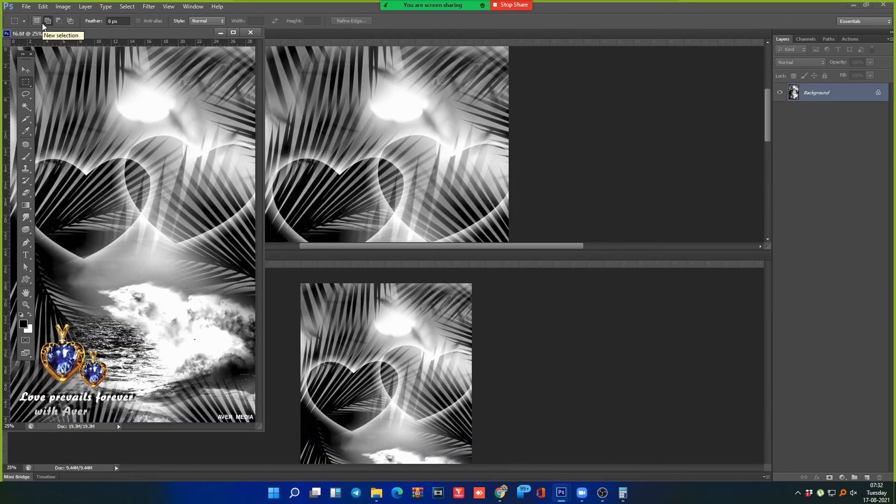
left_click(26, 7)
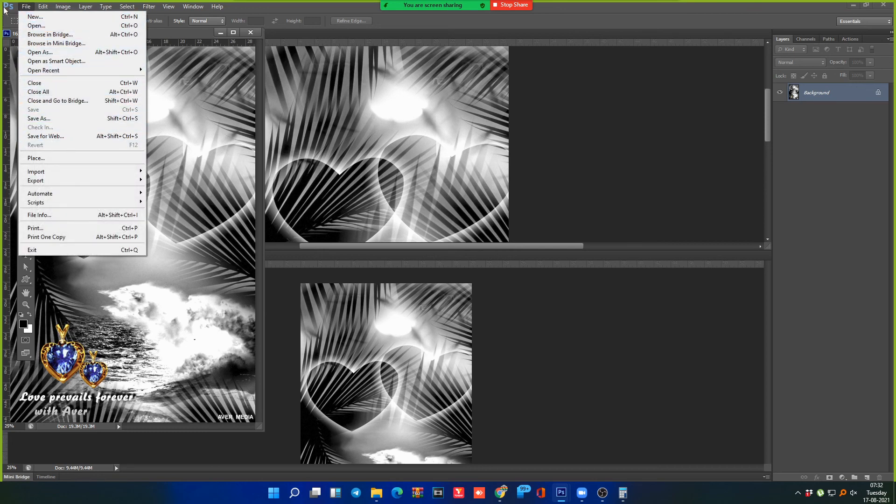
left_click(517, 20)
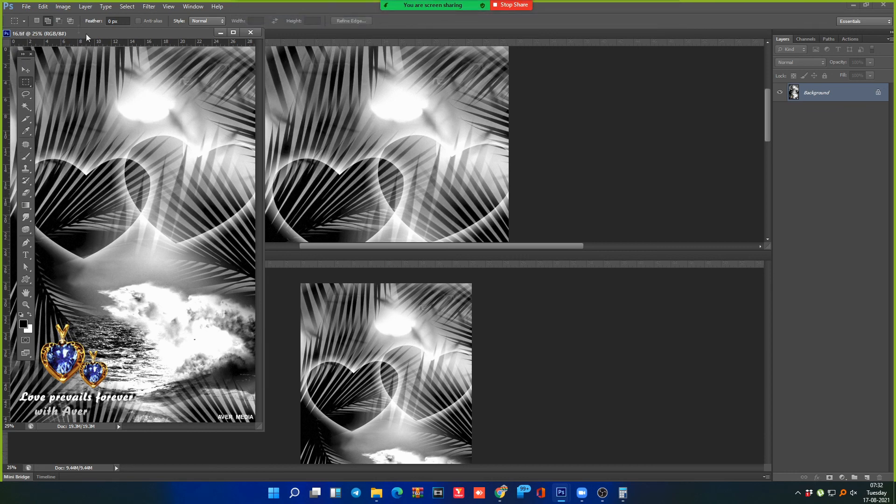
Step: Browse File > Automate and Scripts without running anything, then bring Zoom's home window forward
left_click(26, 6)
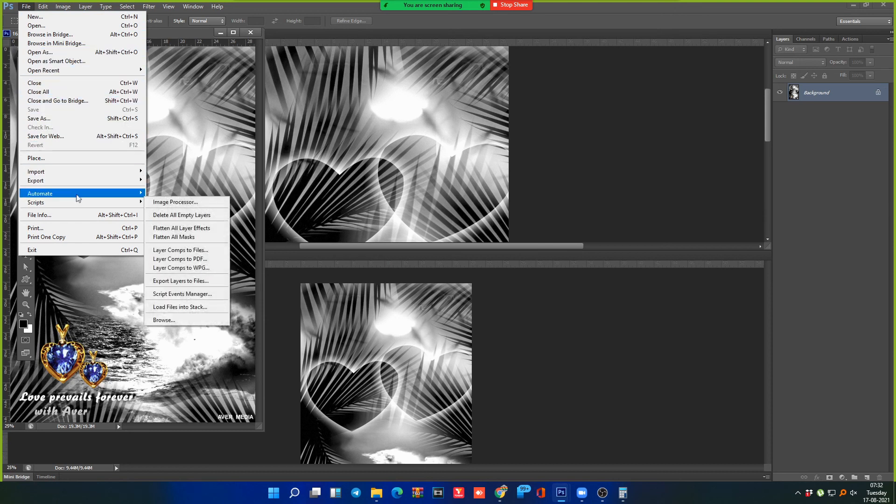
mouse_move(82, 195)
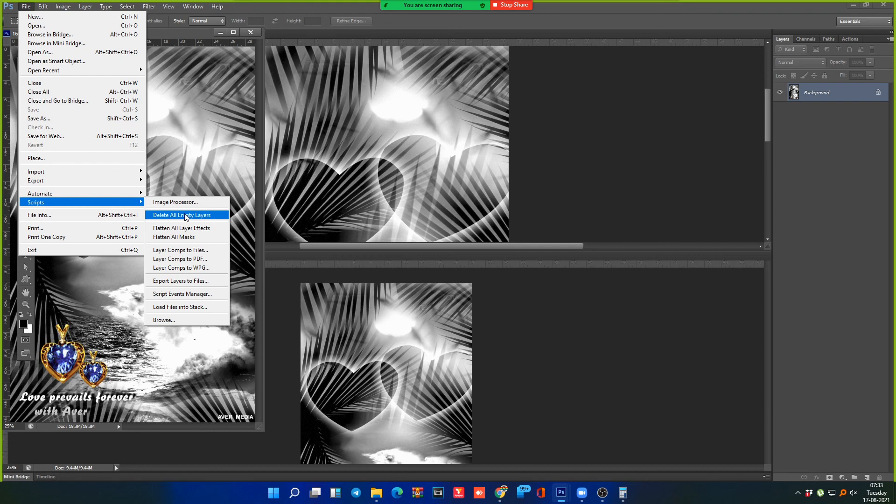
left_click(409, 20)
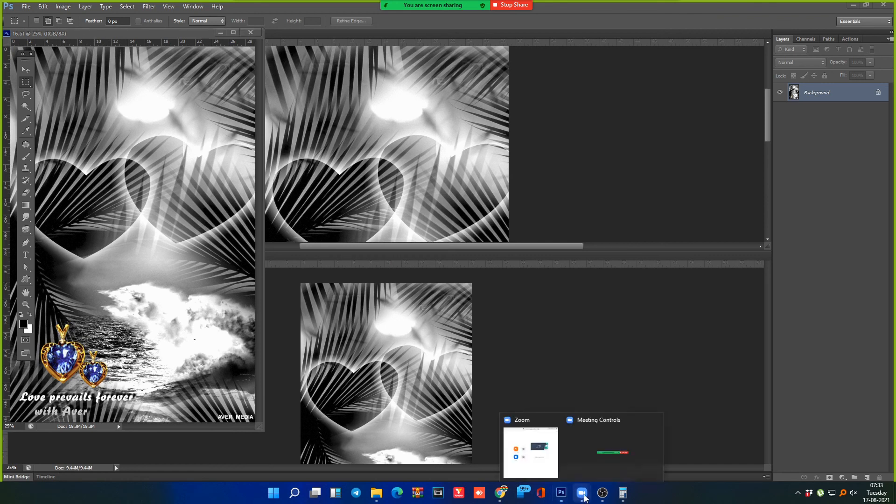
left_click(550, 461)
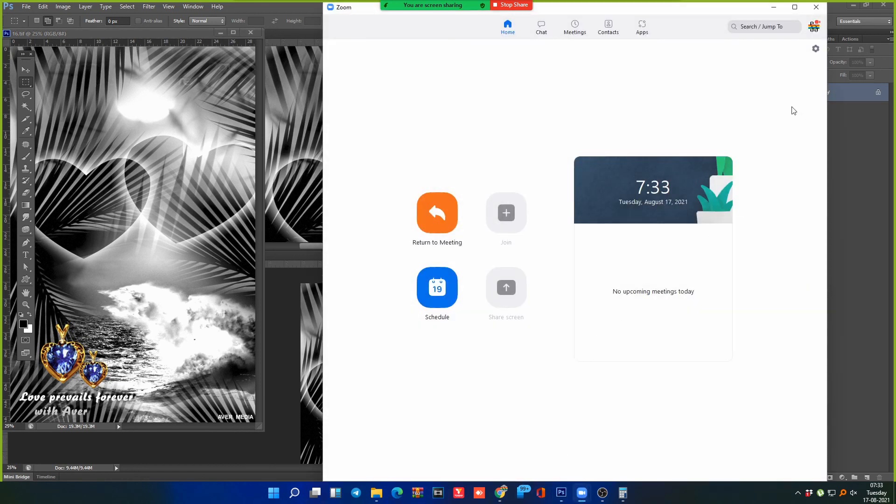